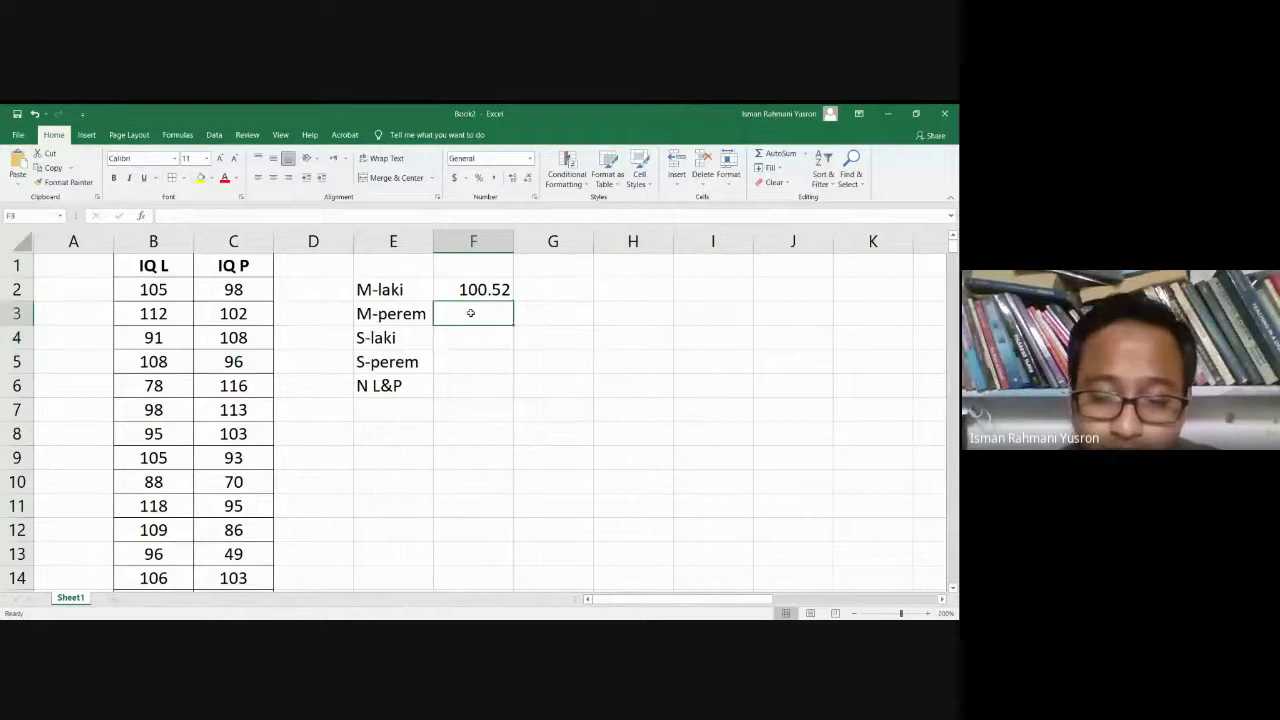
- Calculate the average of the IQ P scores in C2:C51 with an AVERAGE formula in cell F3, beside M-perem
{"action": "type", "text": "=AVE"}
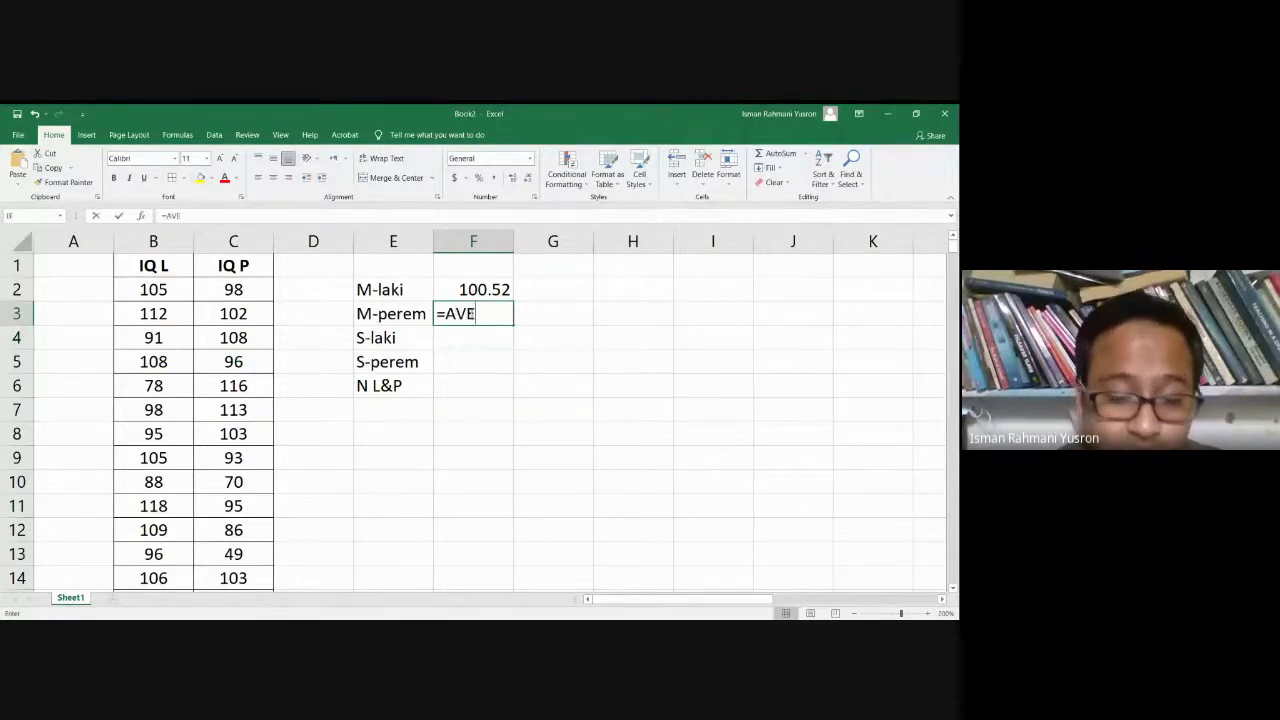
{"action": "type", "text": "RAGE"}
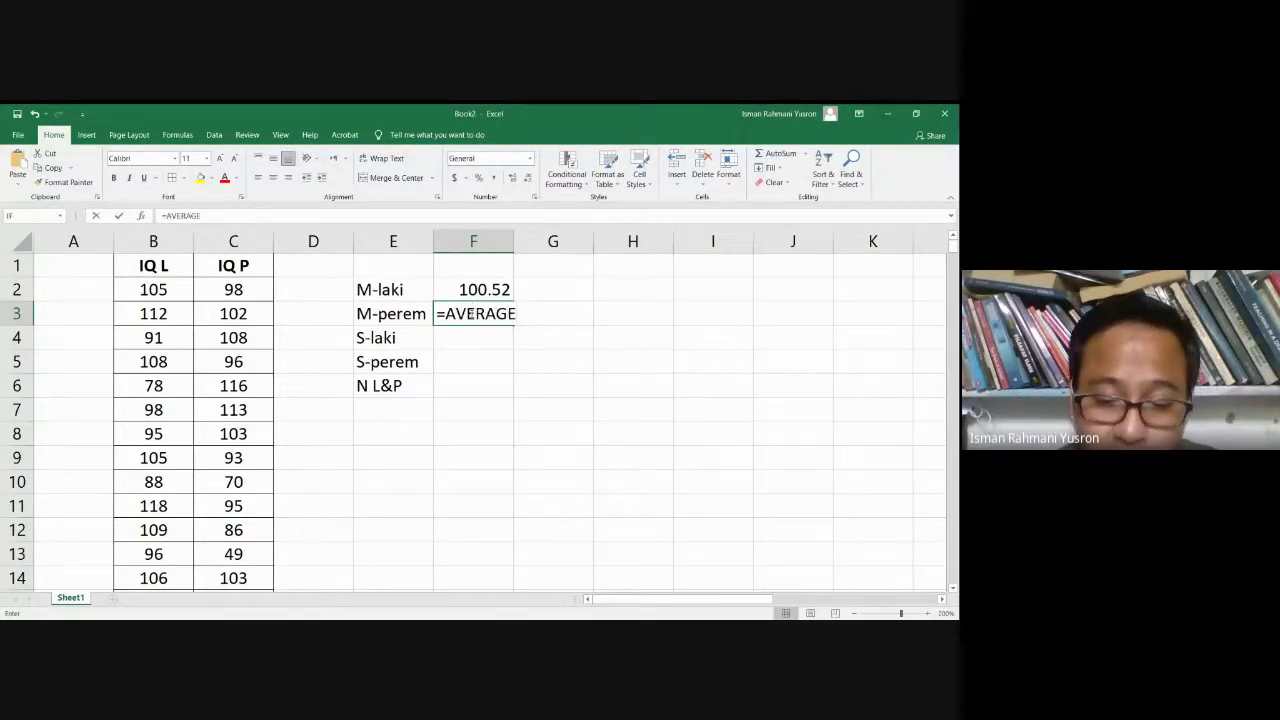
{"action": "type", "text": "("}
{"action": "left_click", "coordinate": [233, 289]}
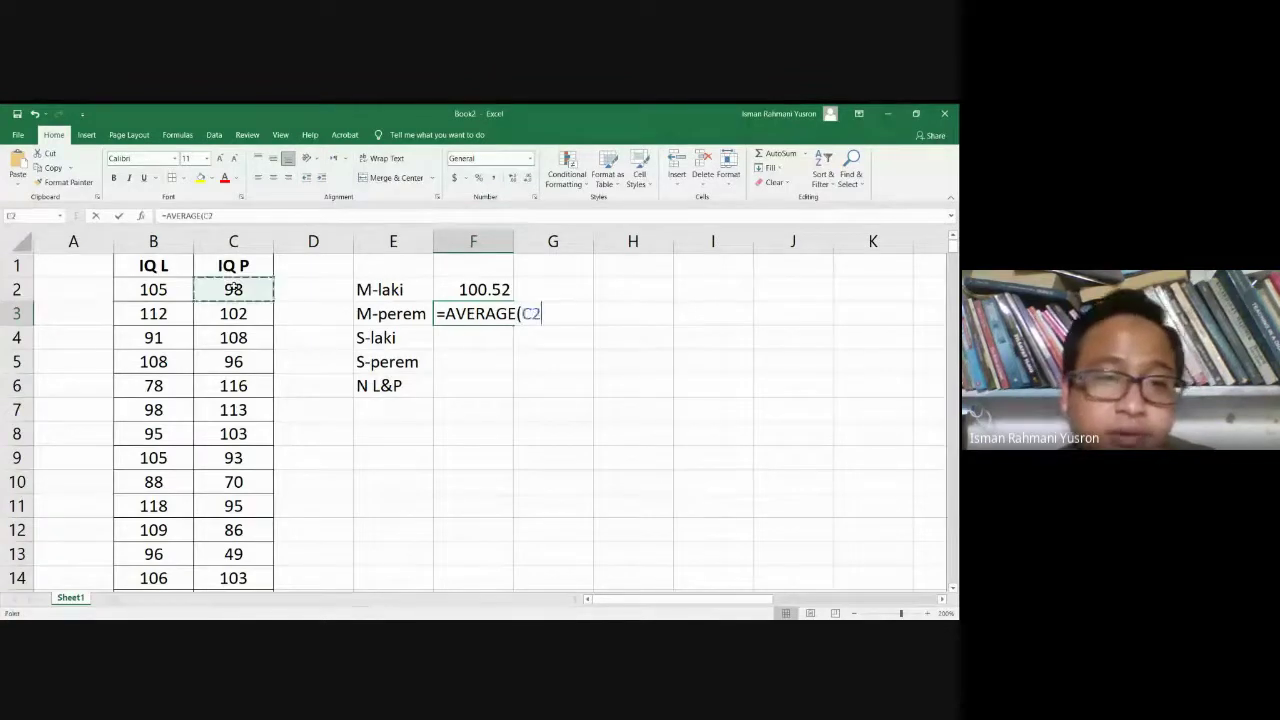
{"action": "key", "text": "ctrl+shift+Down"}
{"action": "key", "text": "ctrl+Return"}
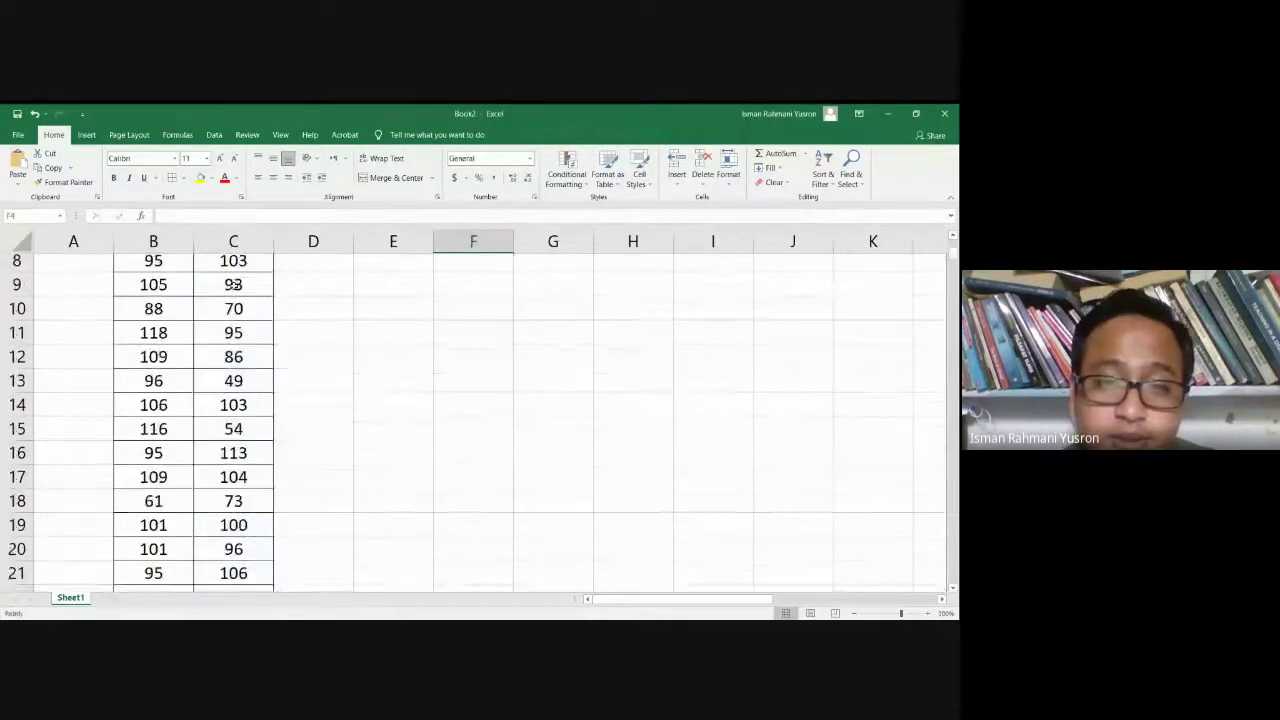
{"action": "key", "text": "Up"}
{"action": "key", "text": "Up"}
{"action": "key", "text": "Down"}
{"action": "key", "text": "Down"}
{"action": "key", "text": "Left"}
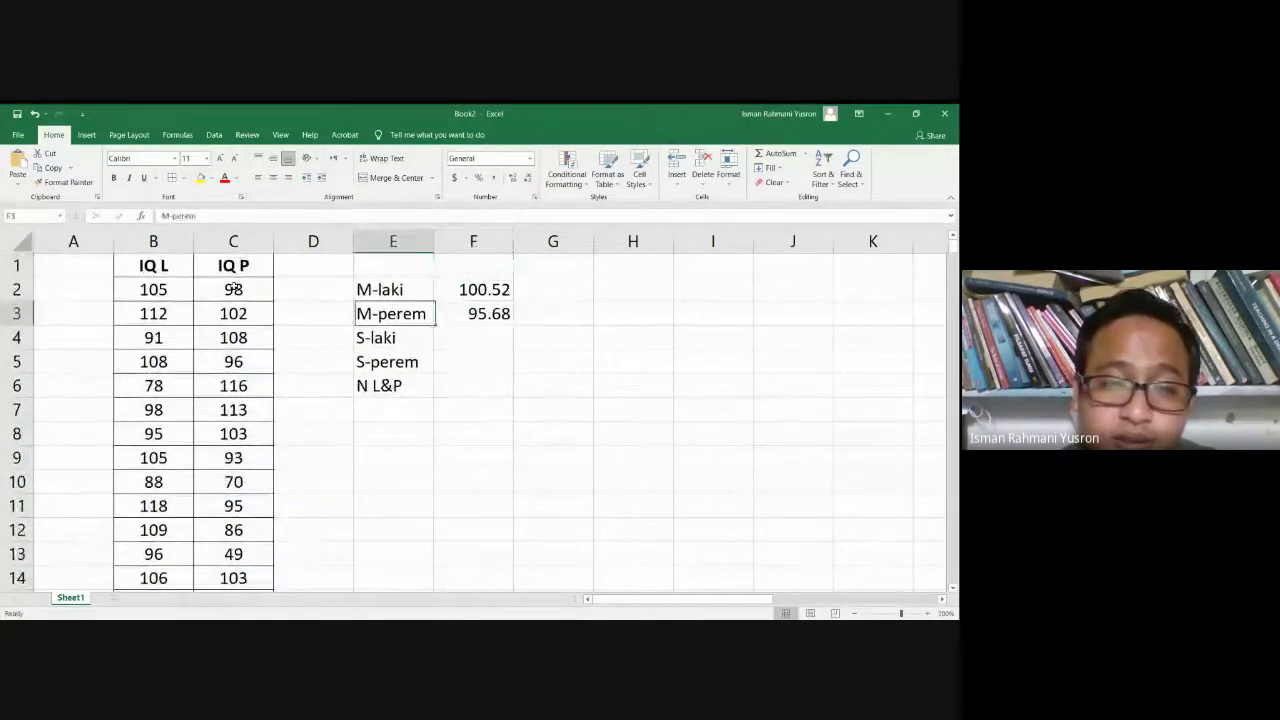
{"action": "key", "text": "Right"}
{"action": "key", "text": "Left"}
{"action": "key", "text": "Right"}
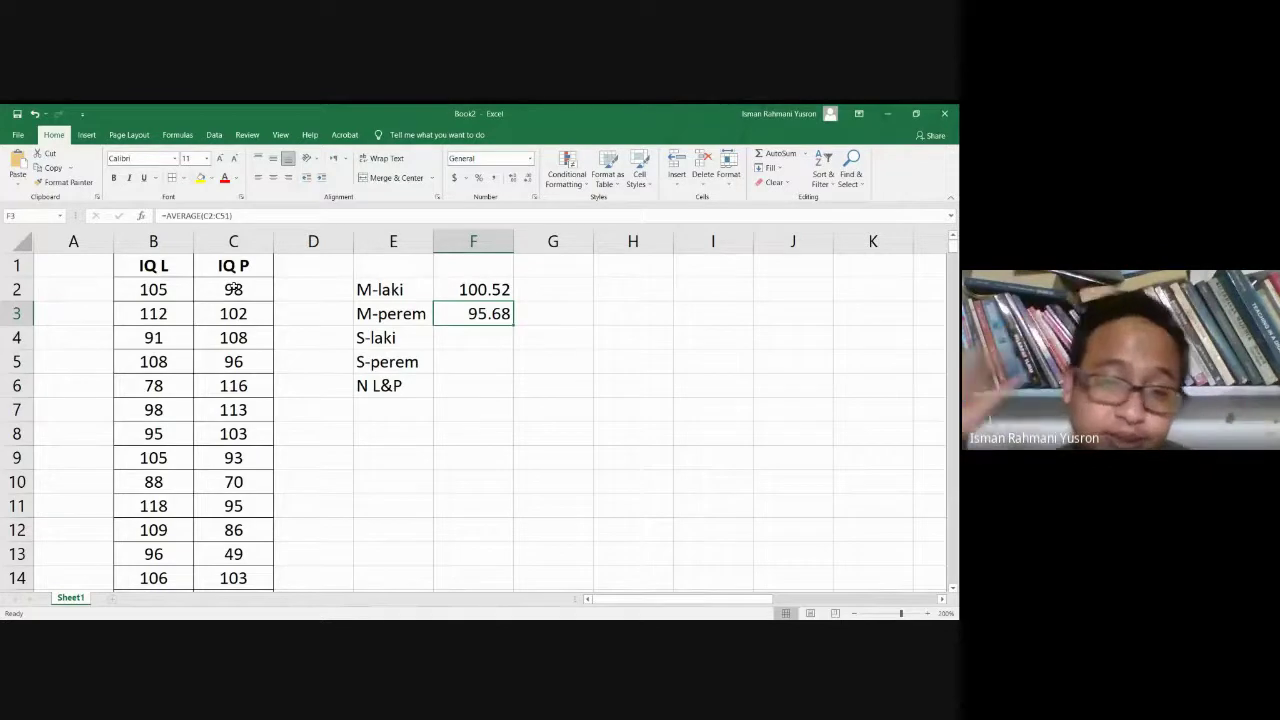
{"action": "key", "text": "Down"}
{"action": "key", "text": "Down"}
{"action": "left_click", "coordinate": [482, 340]}
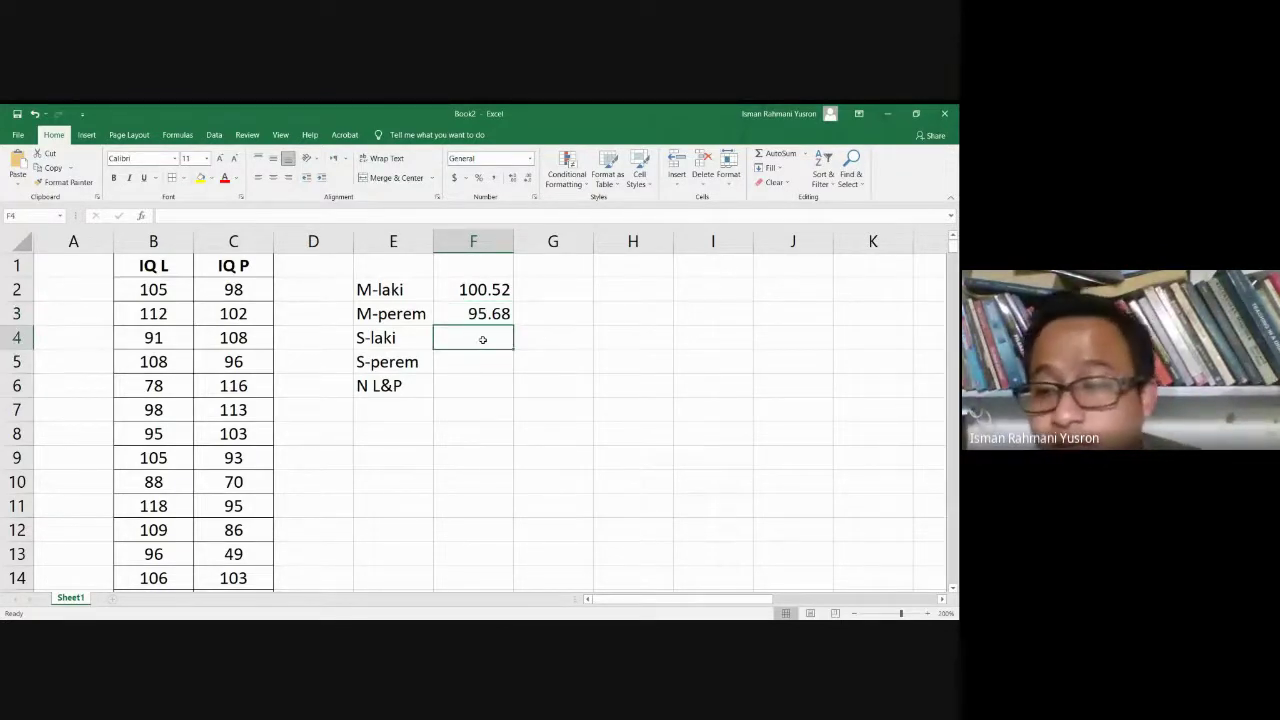
{"action": "key", "text": "alt+Tab"}
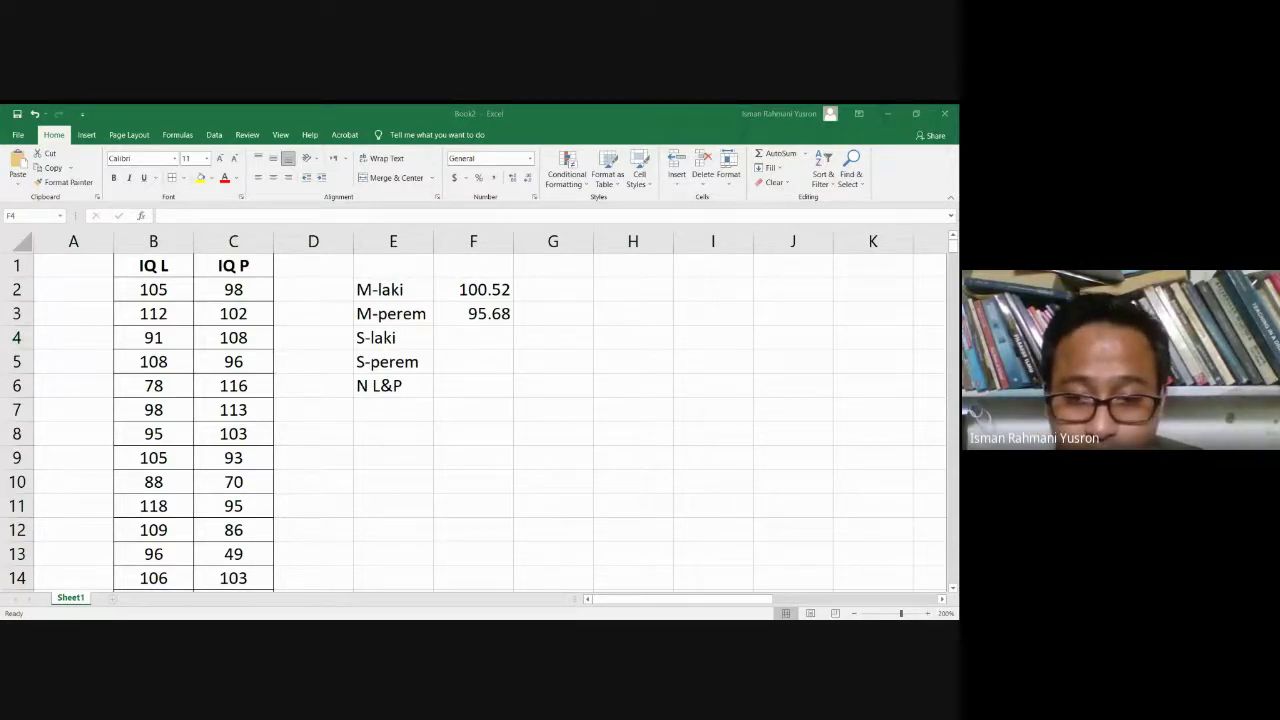
{"action": "key", "text": "alt+Tab"}
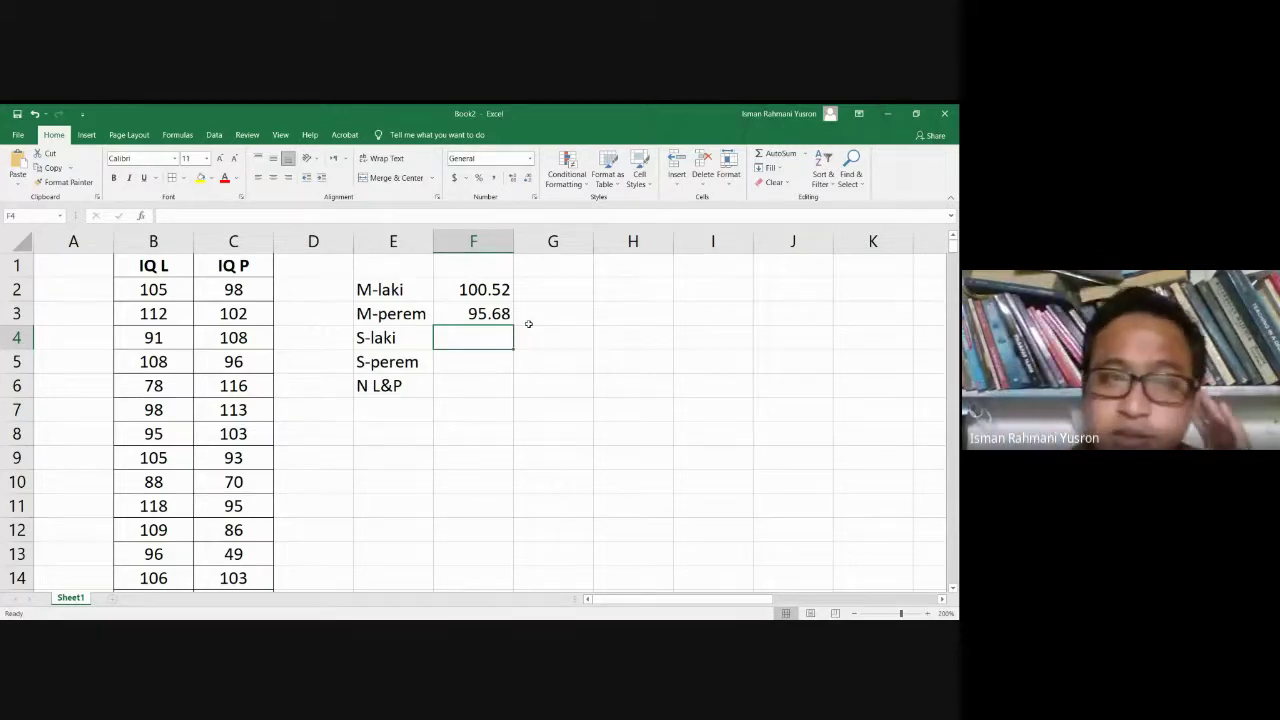
- Begin a text note in cell G1 with the words "AKAR DARI"
{"action": "left_click", "coordinate": [543, 271]}
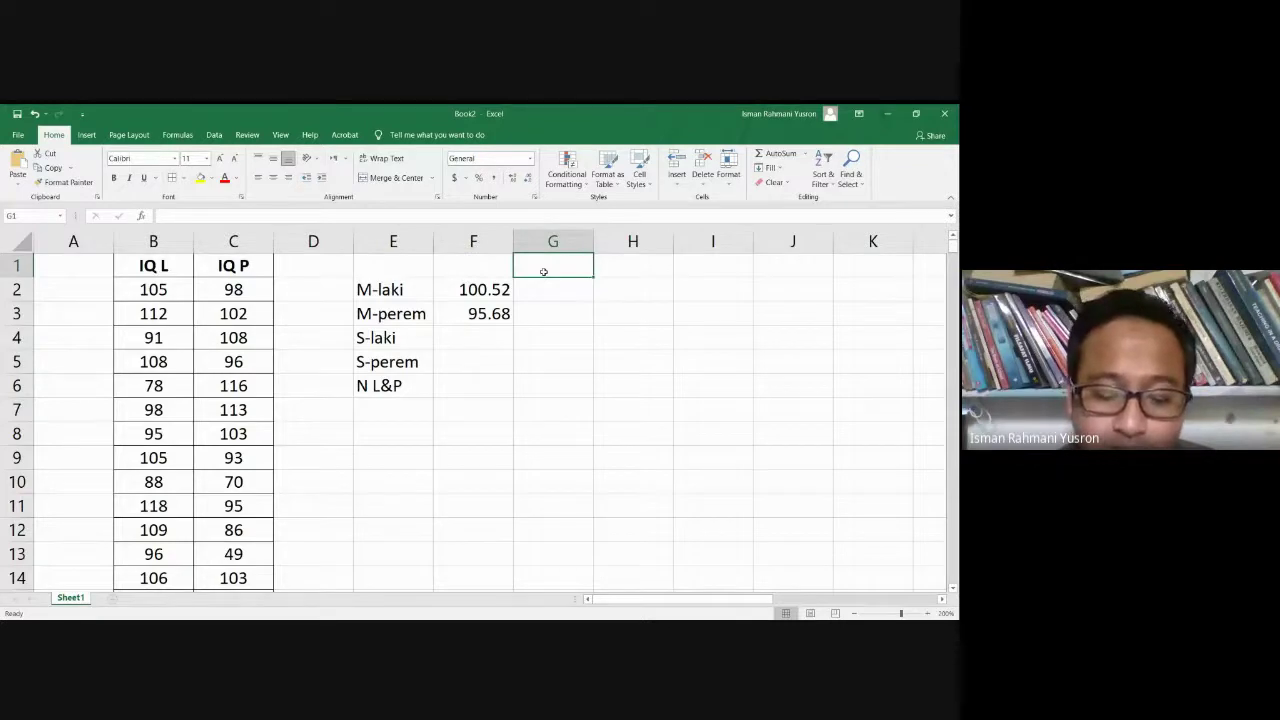
{"action": "type", "text": "AKAR DAR"}
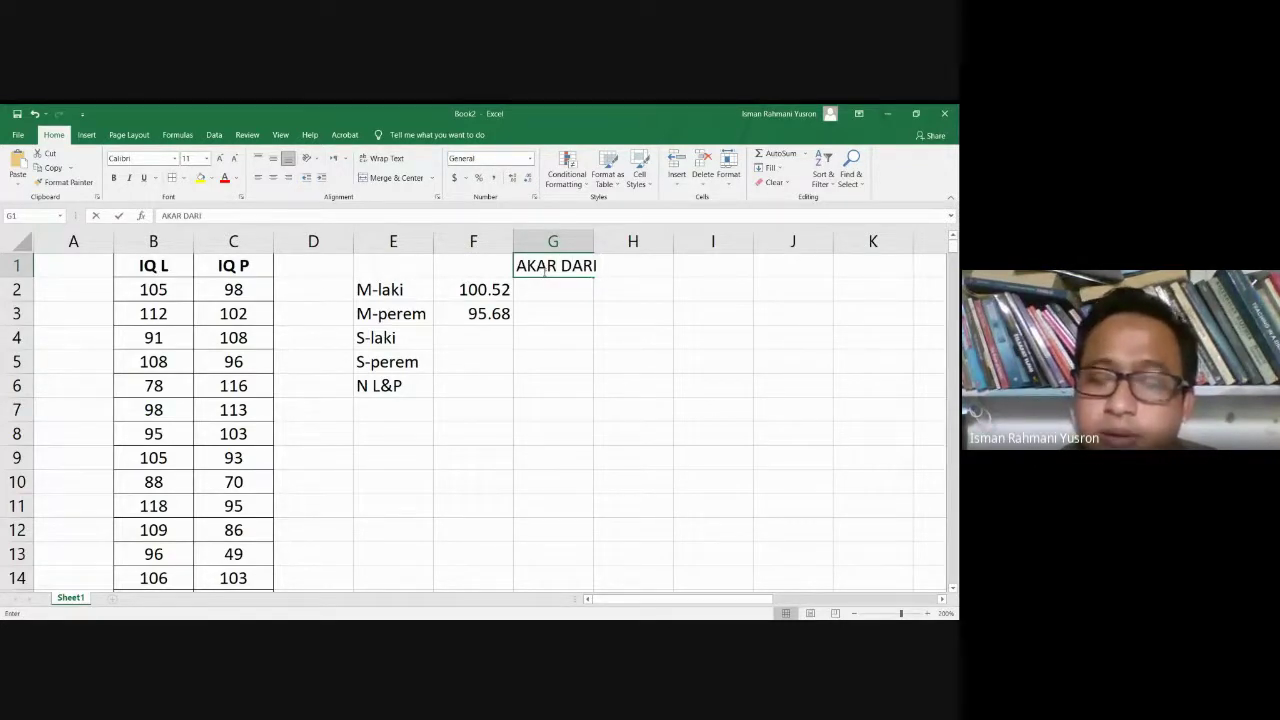
{"action": "type", "text": "I "}
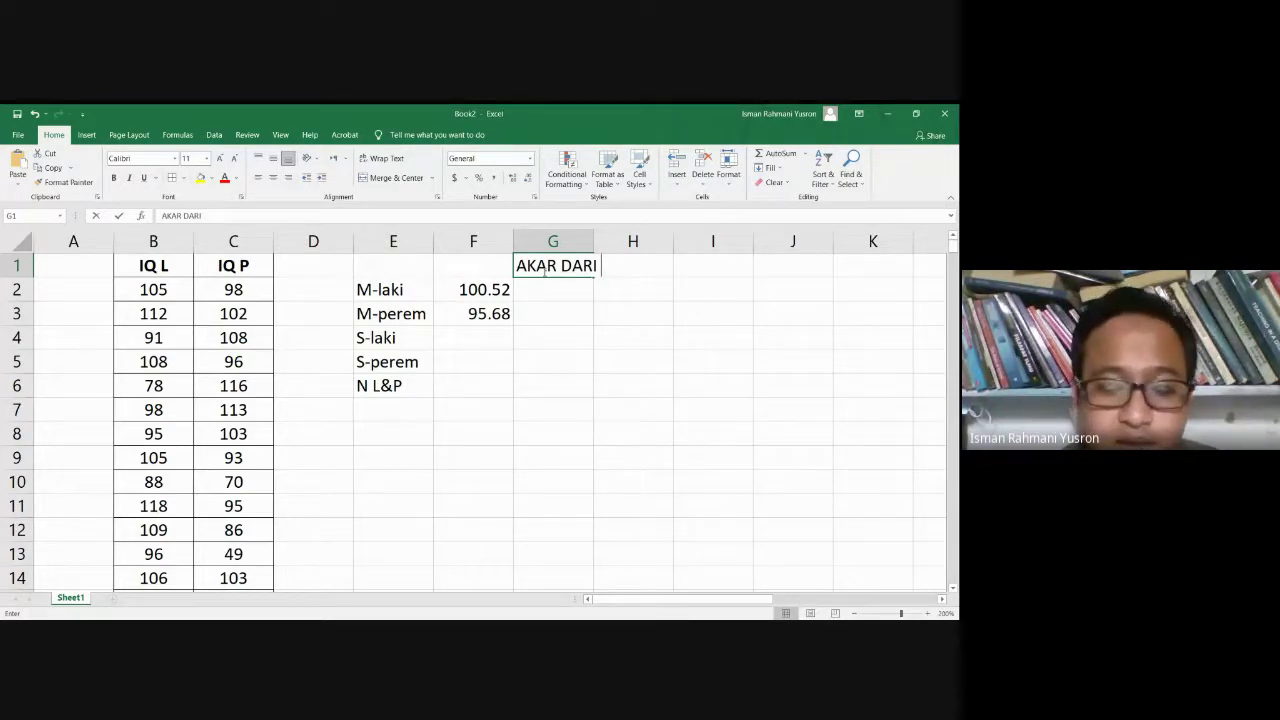
{"action": "type", "text": "PERBEDAAN"}
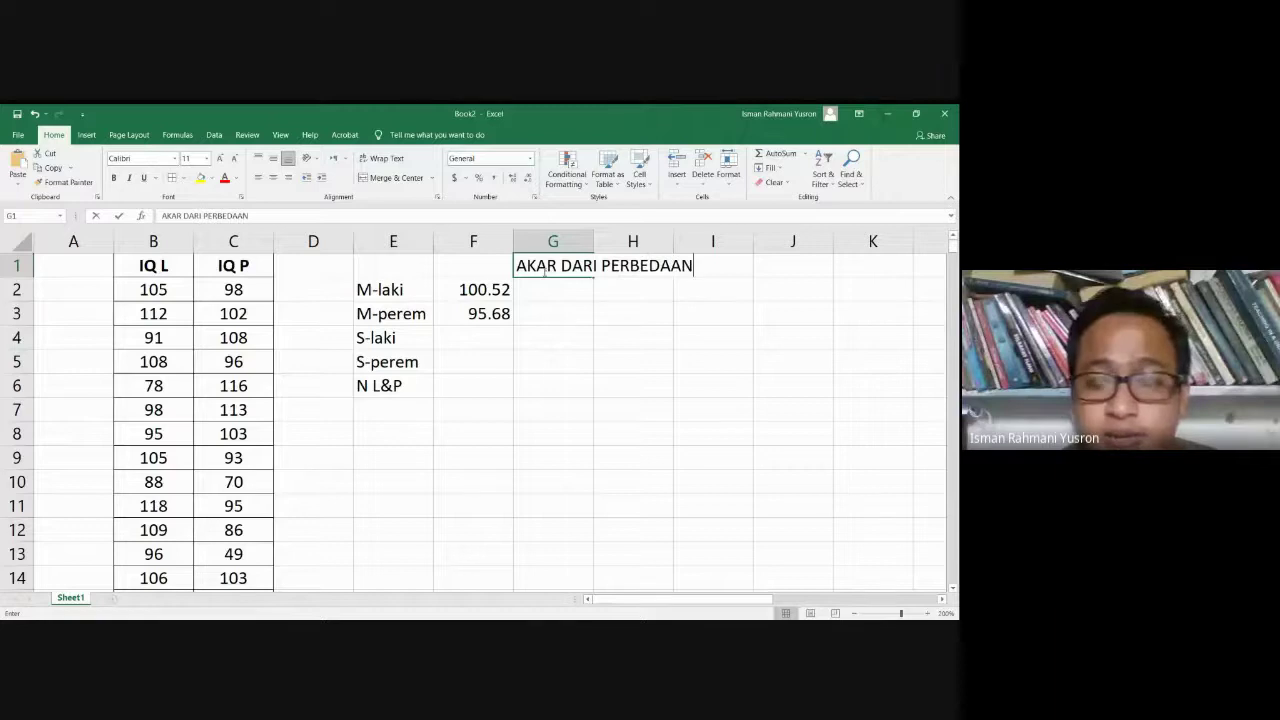
{"action": "type", "text": " DARI"}
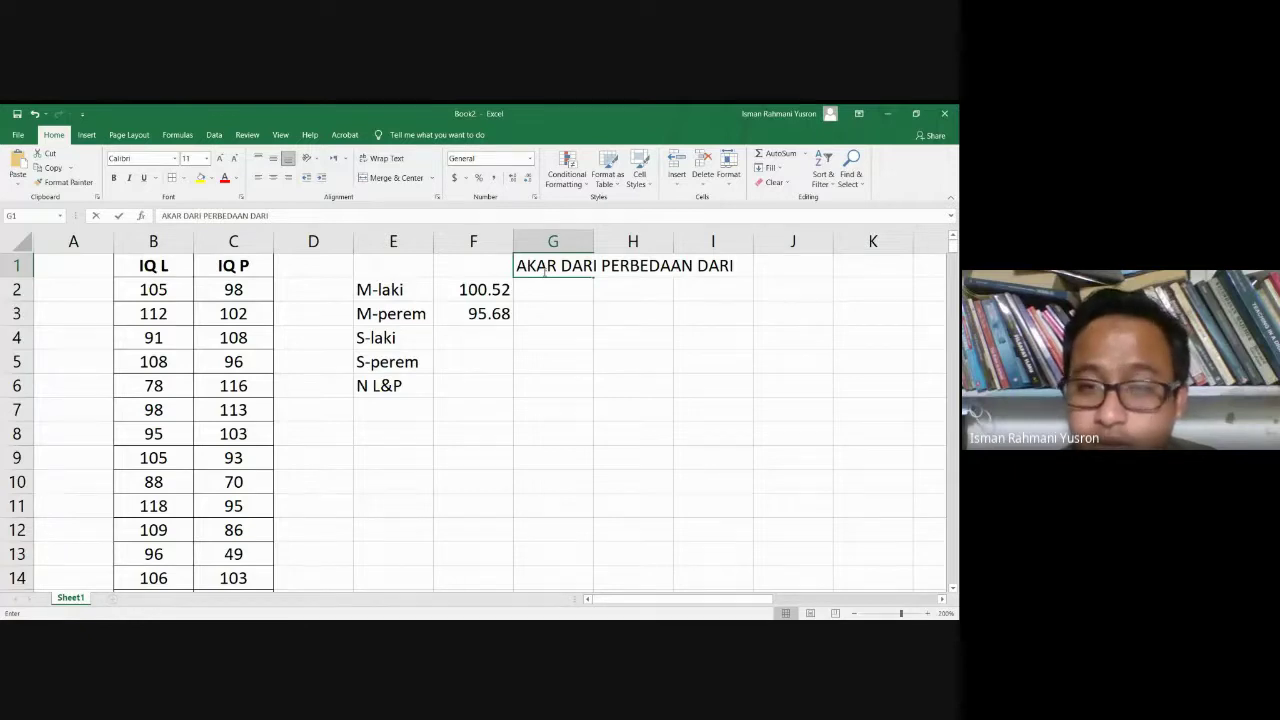
{"action": "key", "text": "BackSpace"}
{"action": "key", "text": "BackSpace"}
{"action": "key", "text": "BackSpace"}
{"action": "key", "text": "BackSpace"}
{"action": "key", "text": "BackSpace"}
{"action": "key", "text": "BackSpace"}
{"action": "key", "text": "BackSpace"}
{"action": "key", "text": "BackSpace"}
{"action": "key", "text": "BackSpace"}
{"action": "key", "text": "BackSpace"}
{"action": "key", "text": "BackSpace"}
{"action": "key", "text": "BackSpace"}
{"action": "key", "text": "BackSpace"}
{"action": "key", "text": "BackSpace"}
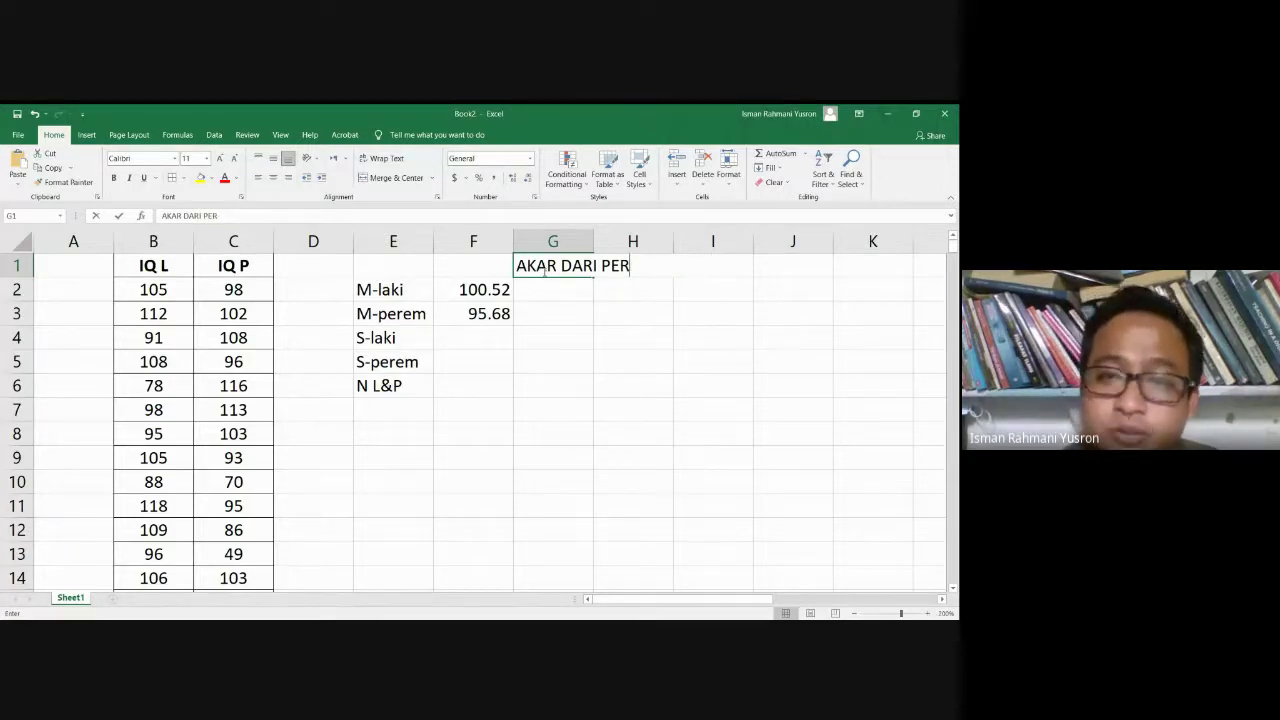
- Complete the note in G1 so it reads "AKAR DARI JUMLAH PERBEDAAN ANTARA X DAN MEAN"
{"action": "type", "text": "JUMLAH PE"}
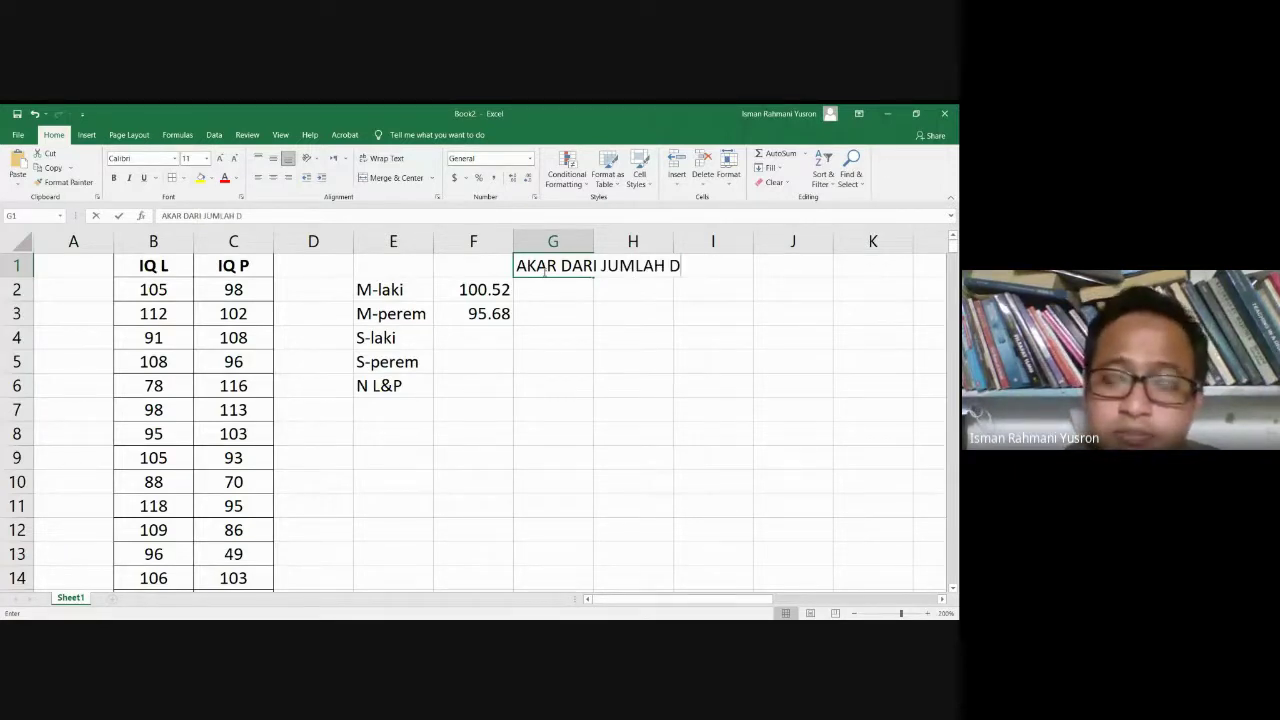
{"action": "type", "text": "RBEDAA"}
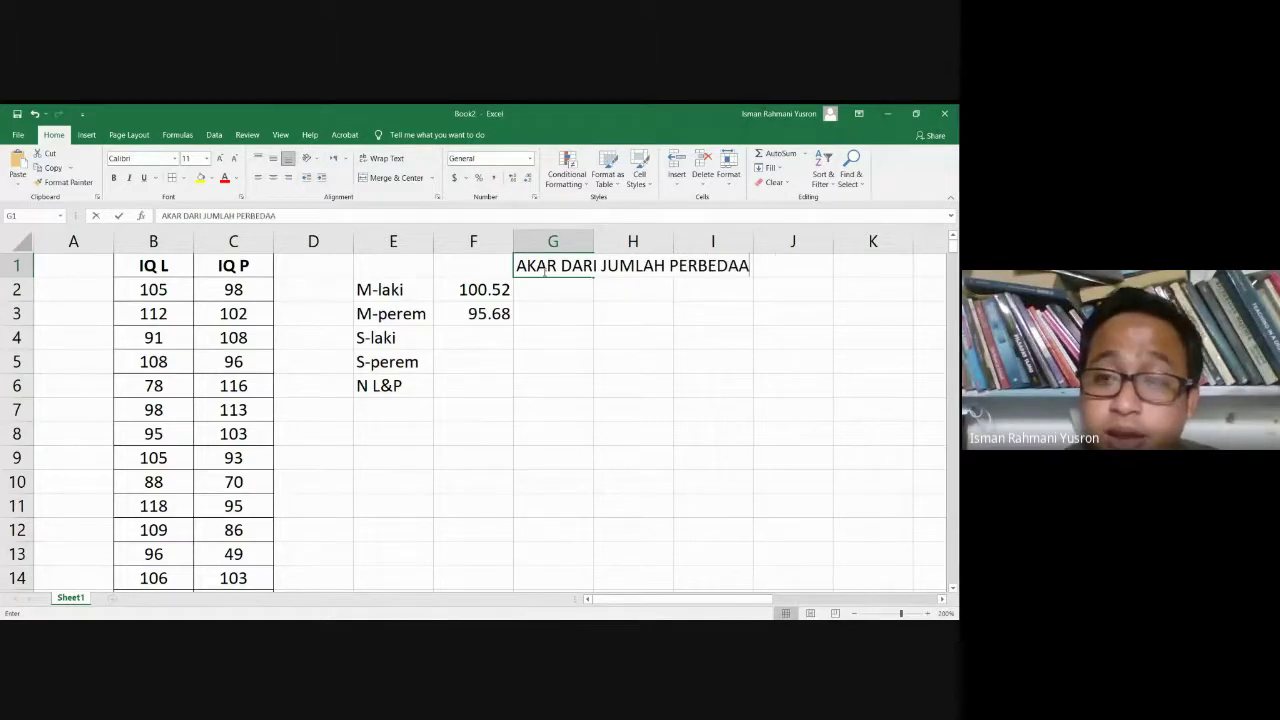
{"action": "type", "text": "N ANTARA X"}
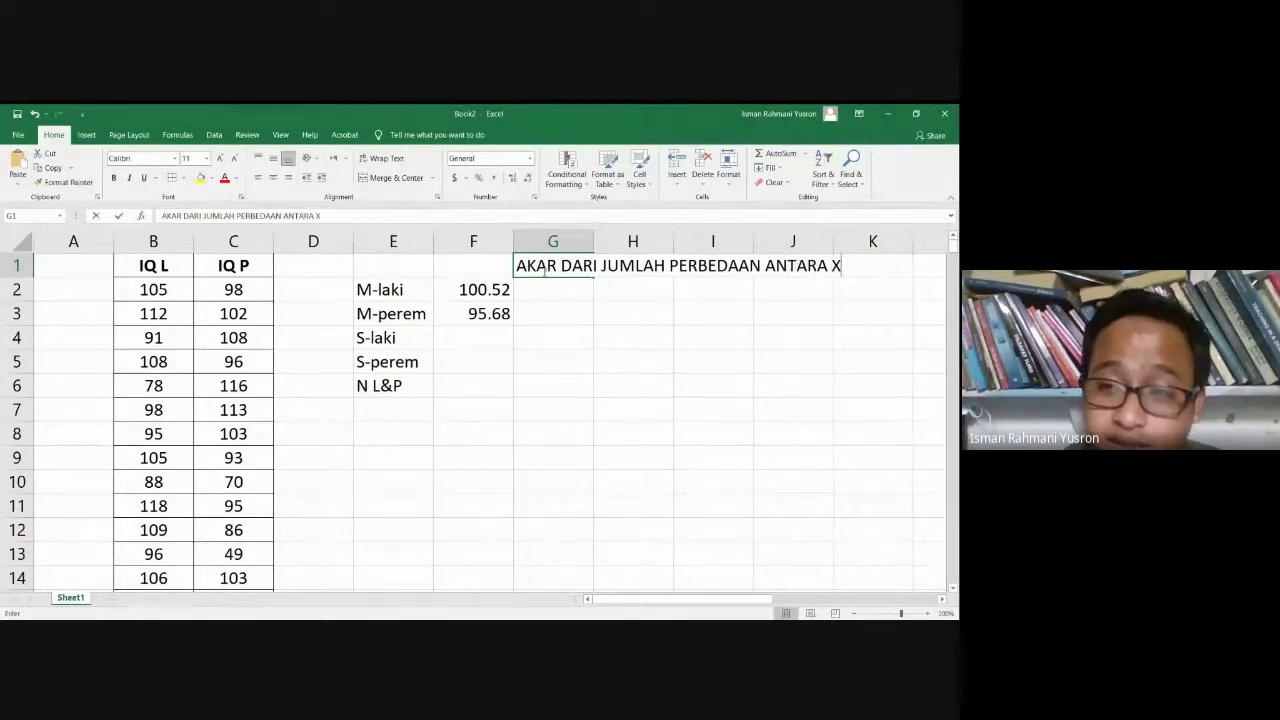
{"action": "type", "text": " DAN mea"}
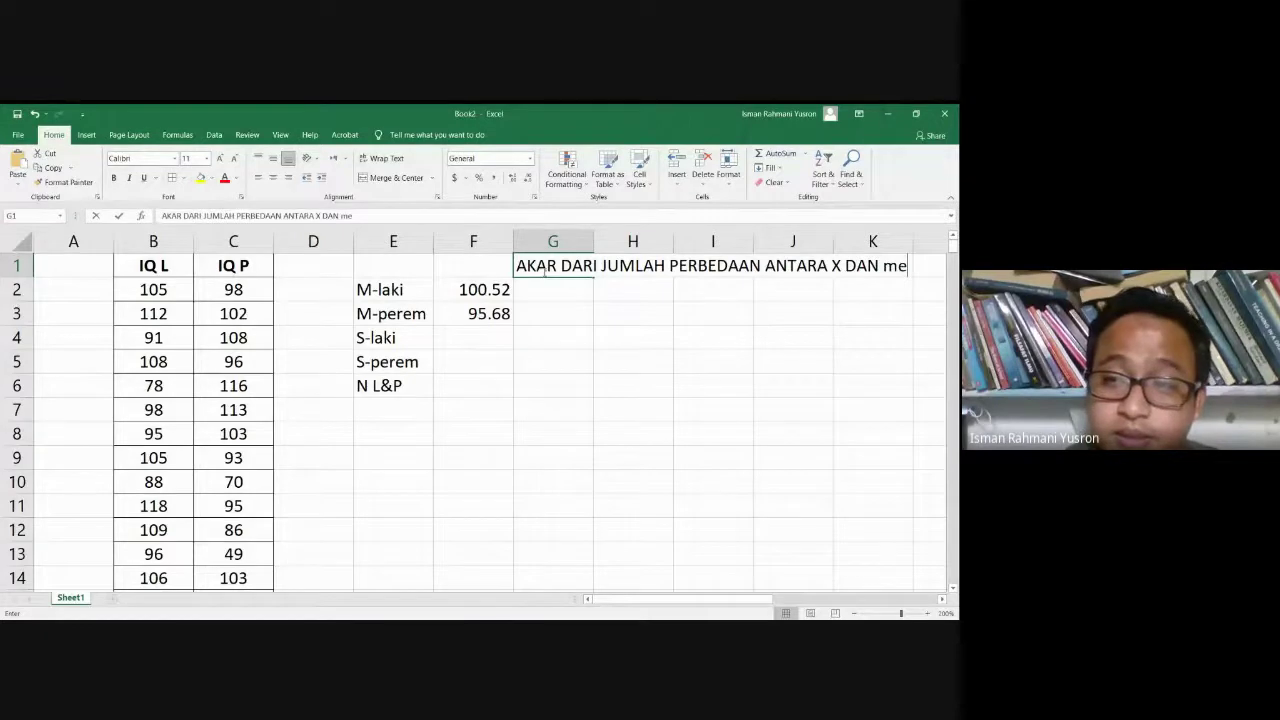
{"action": "key", "text": "BackSpace"}
{"action": "key", "text": "BackSpace"}
{"action": "key", "text": "BackSpace"}
{"action": "type", "text": "MEAN"}
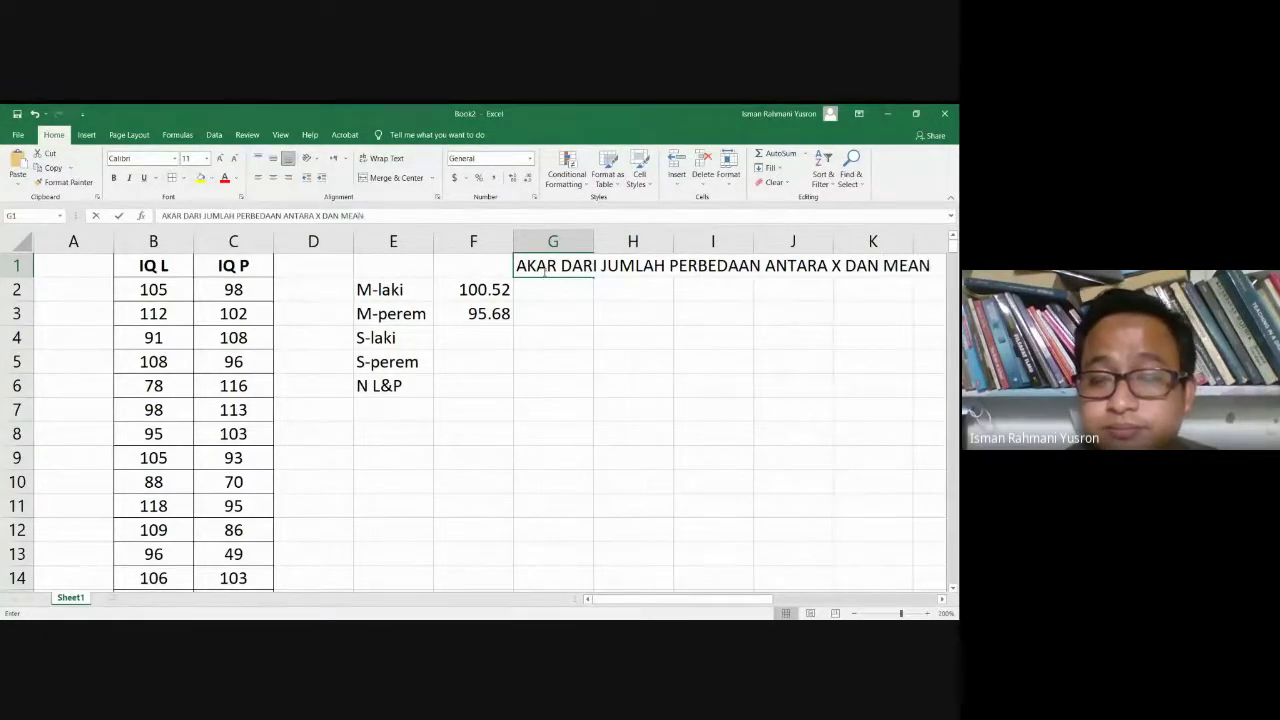
{"action": "key", "text": "Return"}
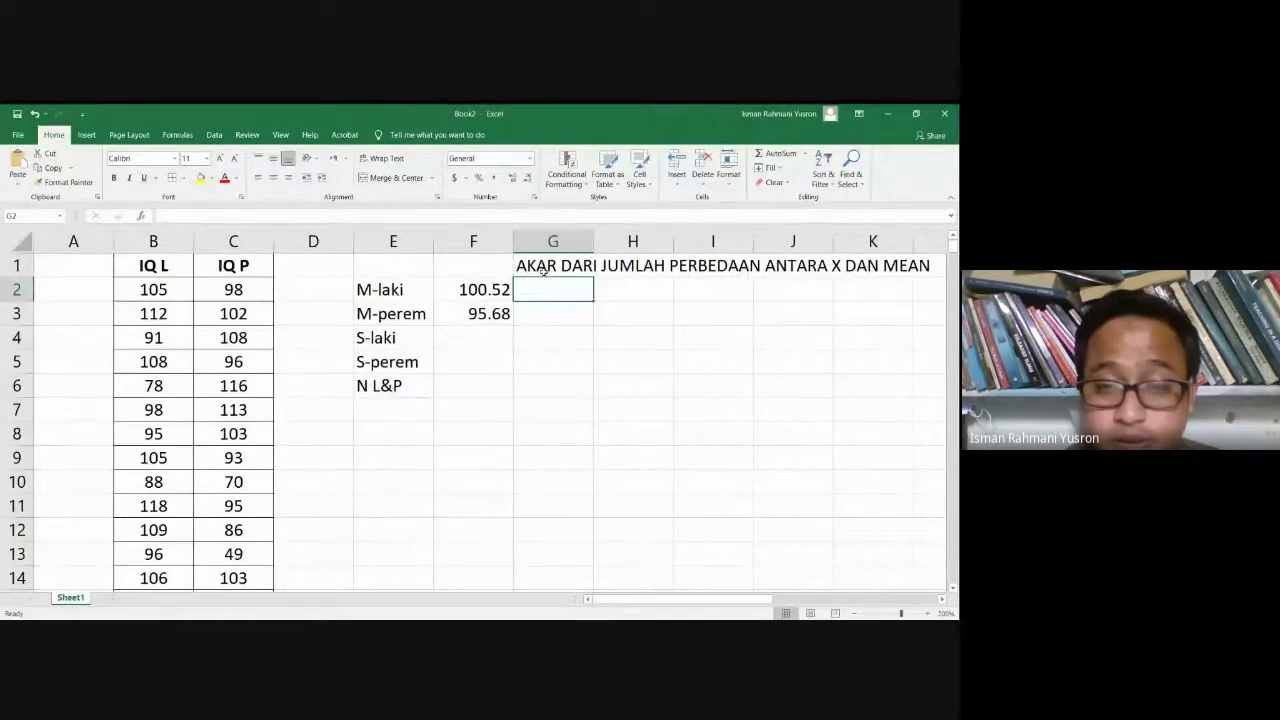
- Continue the note in cell G2 with the text "YANG DIKUADRATKAN, DIBAGI SAMPEL (N-1)"
{"action": "type", "text": "D"}
{"action": "key", "text": "BackSpace"}
{"action": "type", "text": "YANG DIK"}
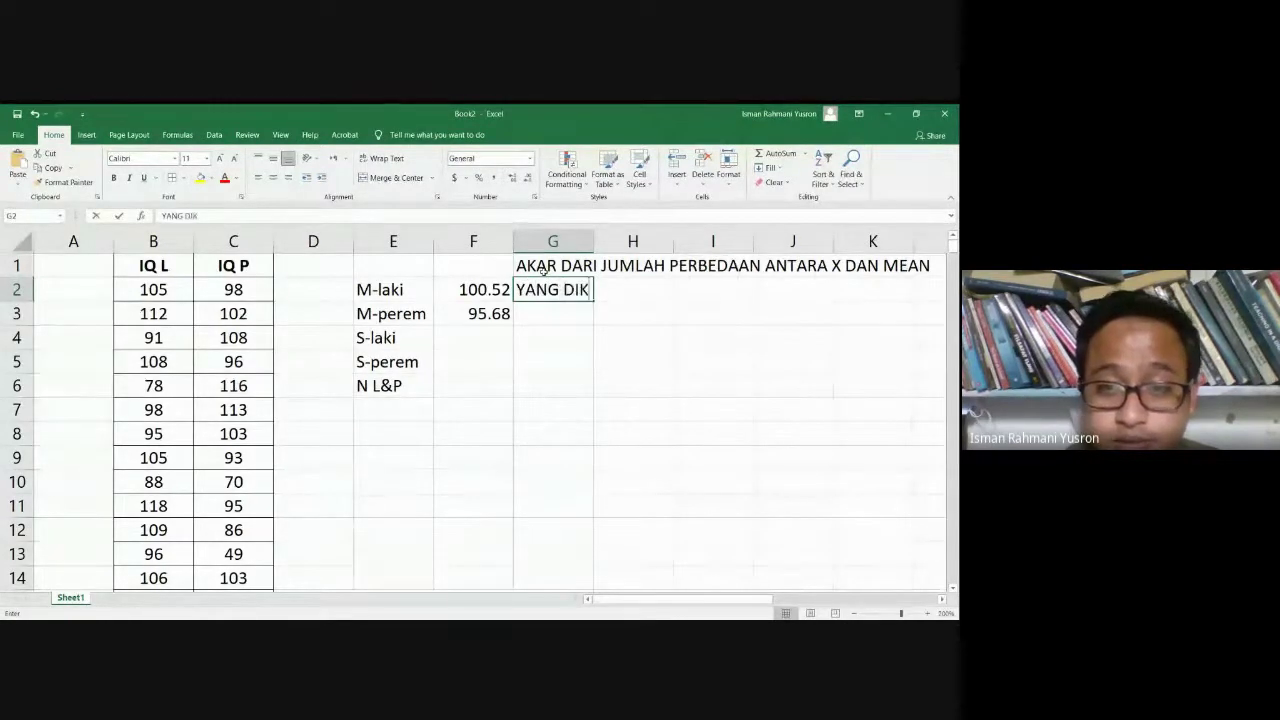
{"action": "type", "text": "UADAR"}
{"action": "key", "text": "BackSpace"}
{"action": "key", "text": "BackSpace"}
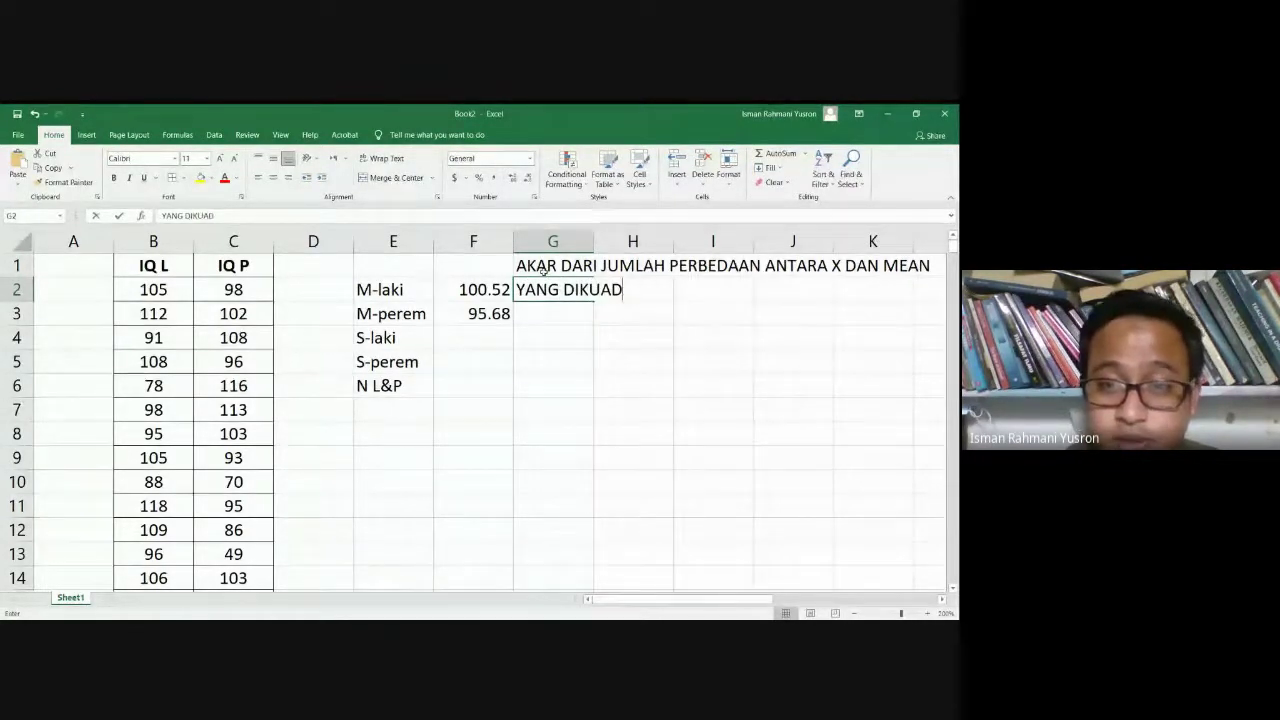
{"action": "type", "text": "RATKAN"}
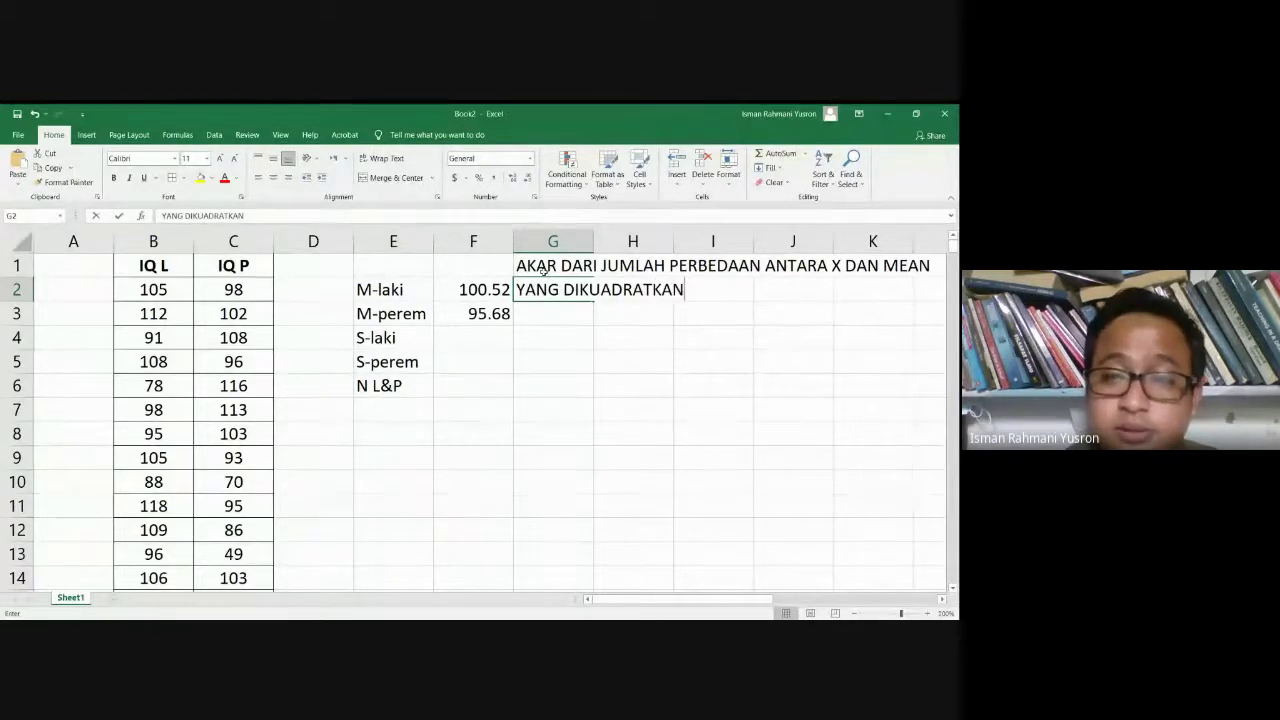
{"action": "type", "text": ", DIBAGI"}
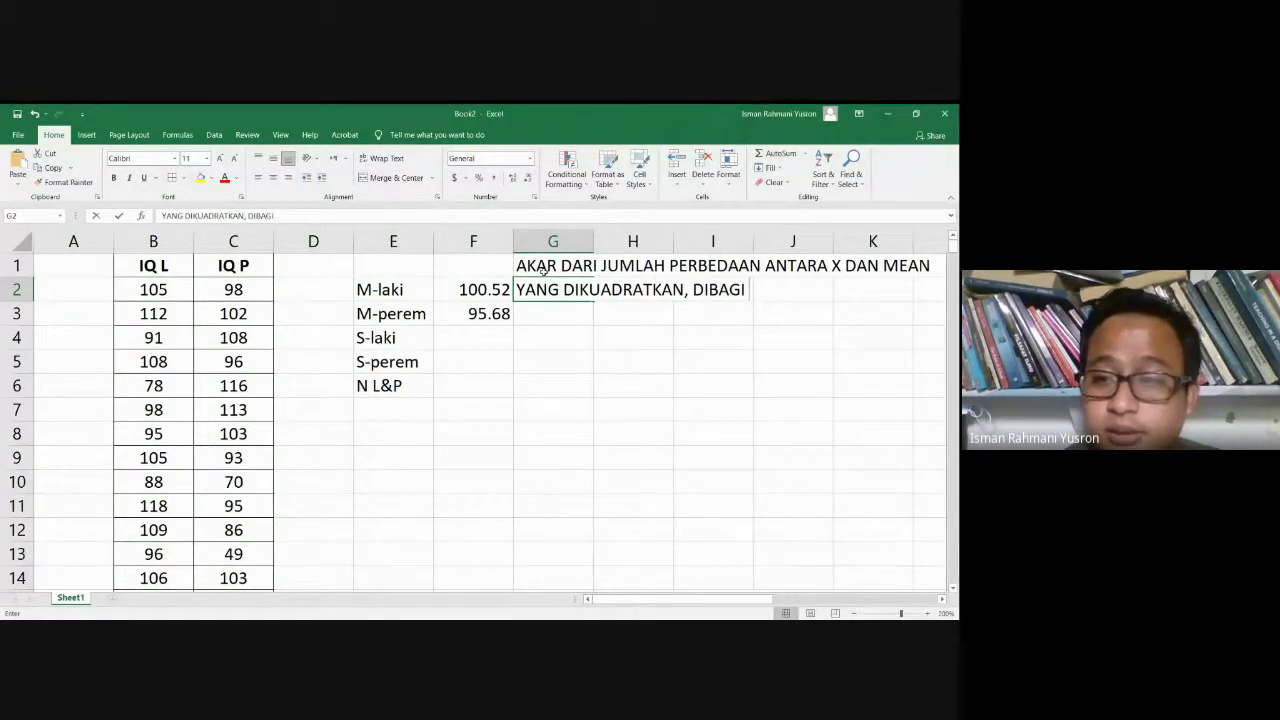
{"action": "type", "text": " N"}
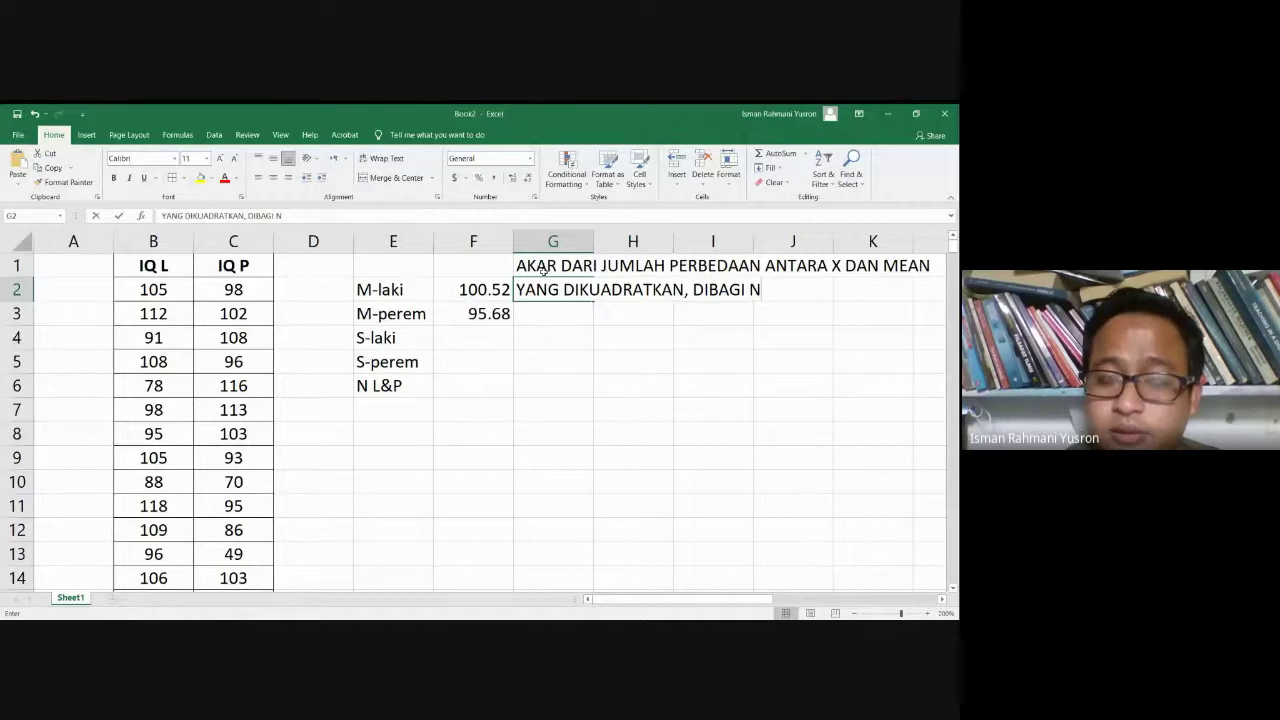
{"action": "key", "text": "BackSpace"}
{"action": "type", "text": "SAM"}
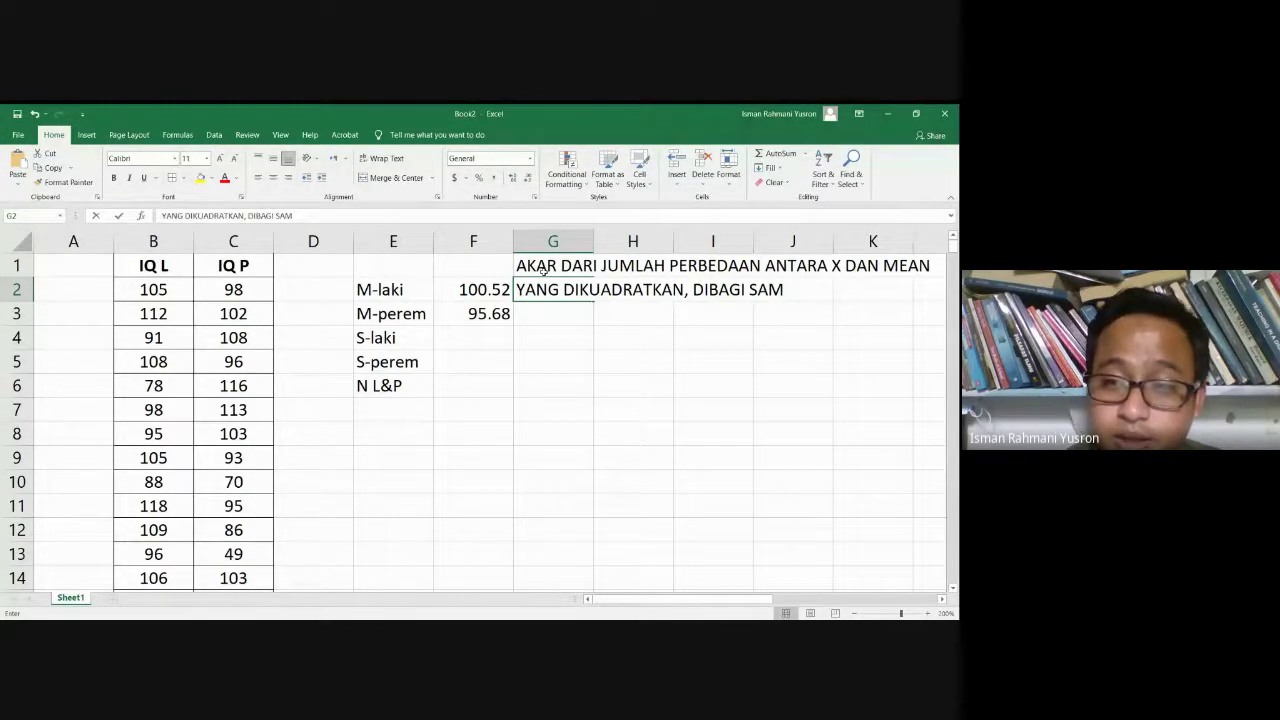
{"action": "type", "text": "PEL ("}
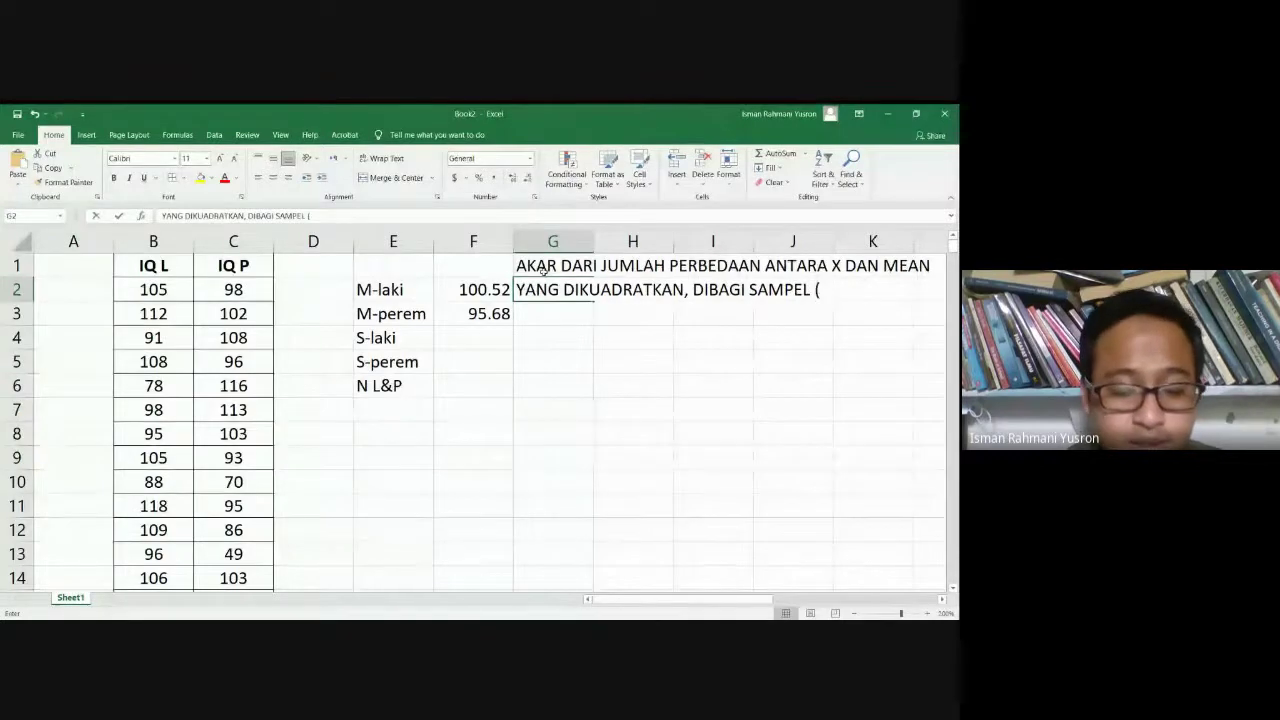
{"action": "type", "text": "N-1)"}
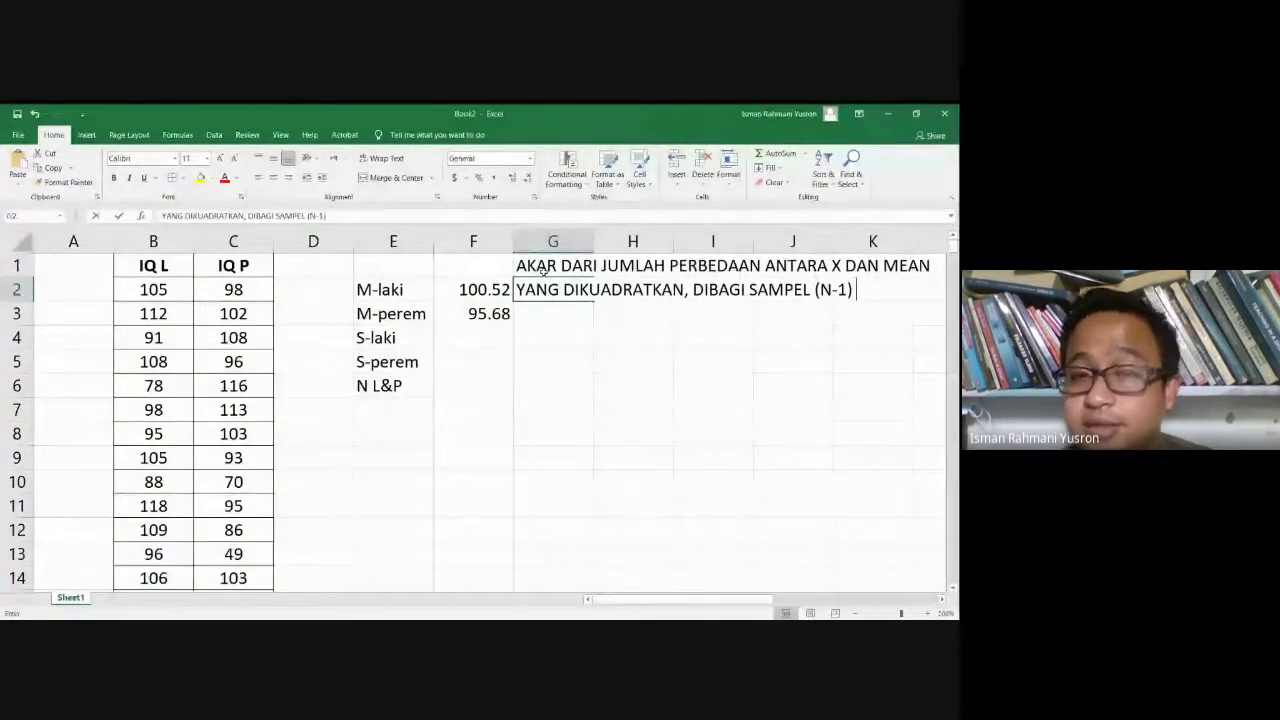
{"action": "key", "text": "Return"}
{"action": "key", "text": "Up"}
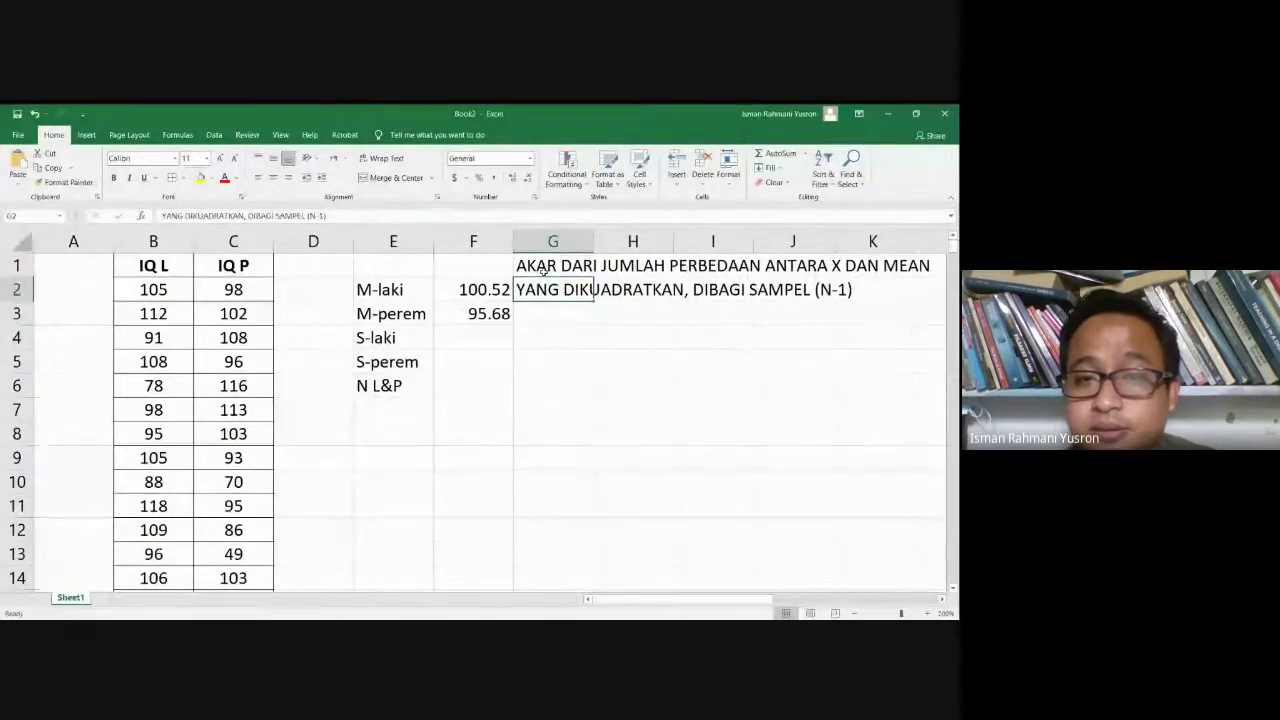
{"action": "key", "text": "Down"}
{"action": "key", "text": "Down"}
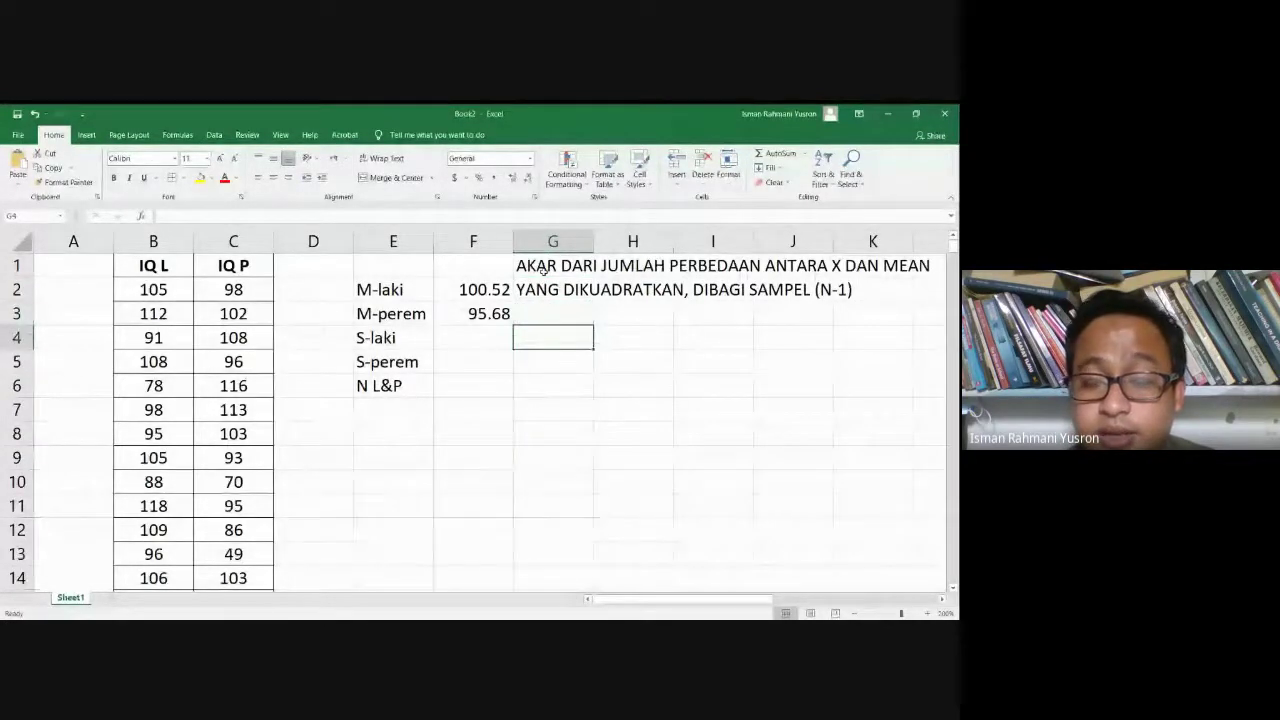
{"action": "key", "text": "Up"}
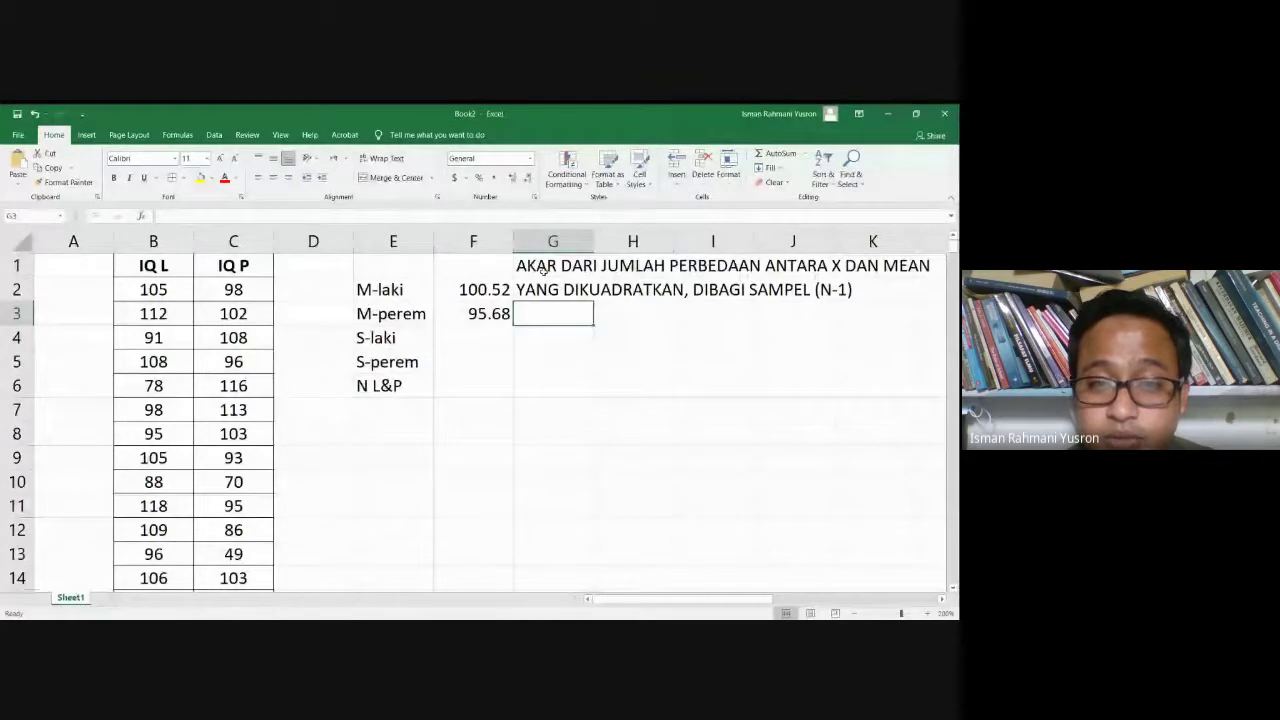
{"action": "key", "text": "Up"}
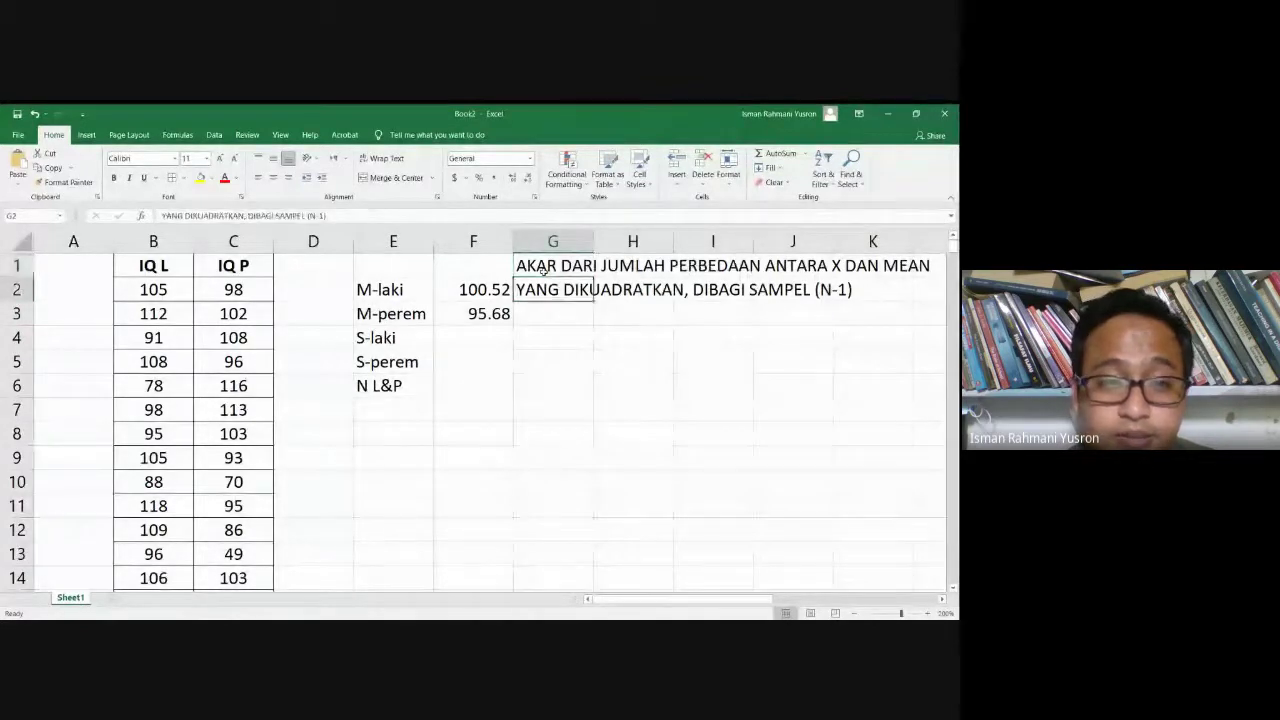
{"action": "key", "text": "Left"}
{"action": "key", "text": "Left"}
{"action": "key", "text": "Left"}
{"action": "key", "text": "Left"}
{"action": "key", "text": "Left"}
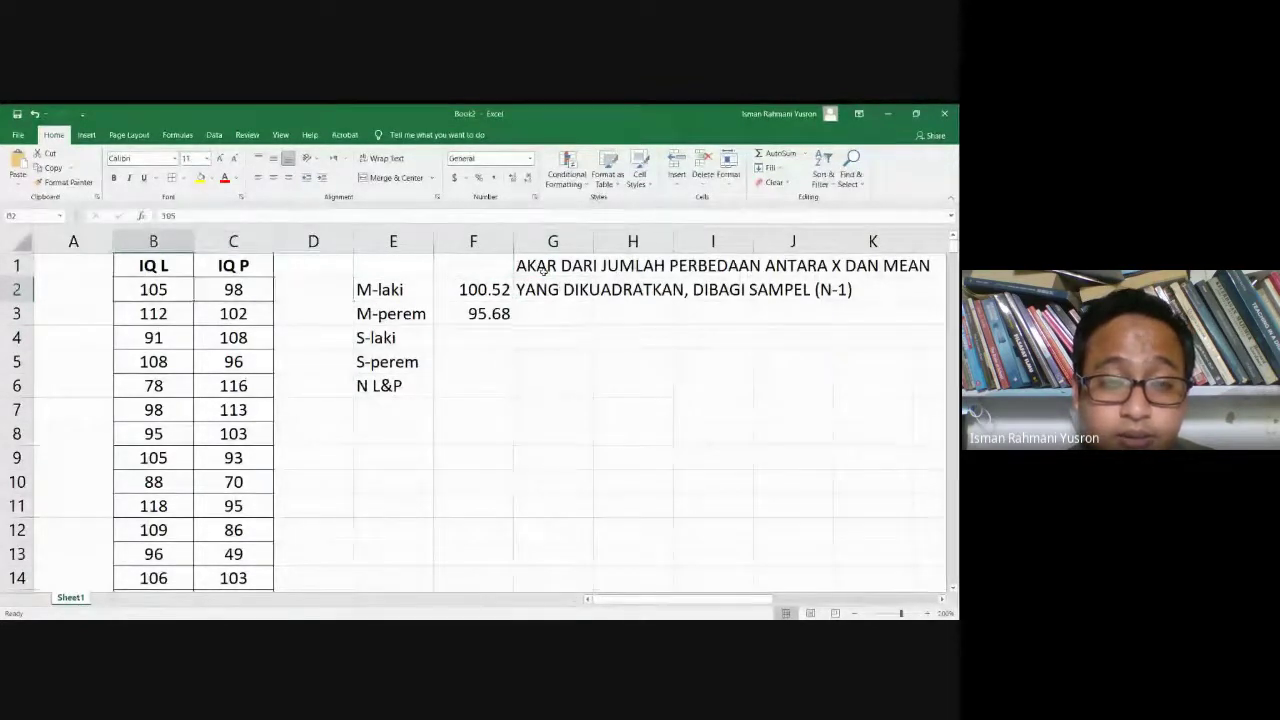
{"action": "key", "text": "Right"}
{"action": "key", "text": "Right"}
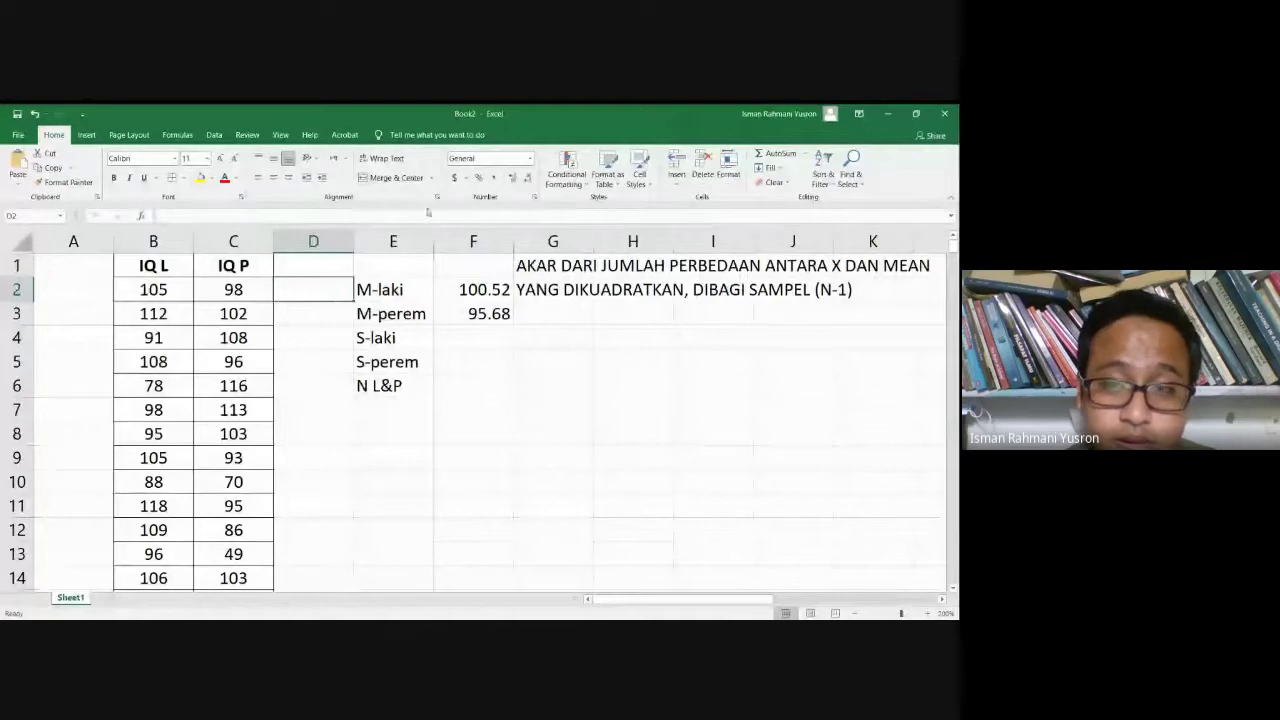
- Enter the column header "X-MLAKI" in cell D1, next to IQ P
{"action": "left_click", "coordinate": [309, 264]}
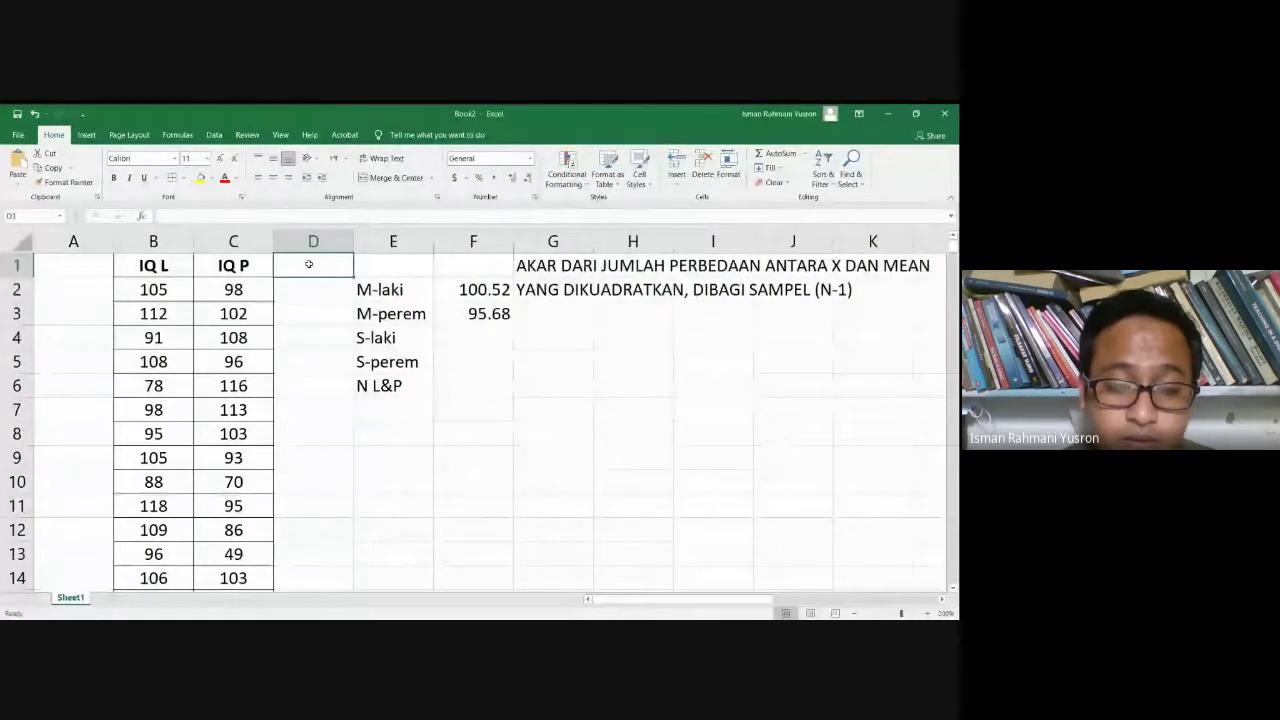
{"action": "type", "text": "V"}
{"action": "key", "text": "BackSpace"}
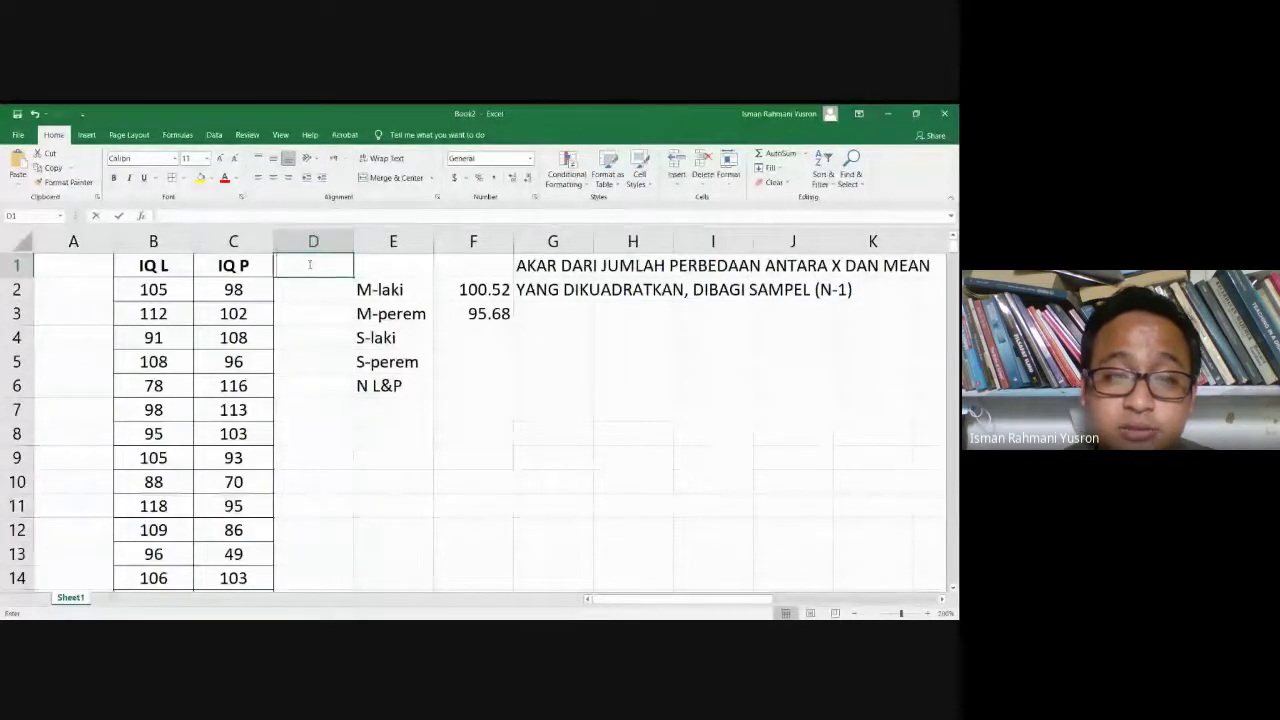
{"action": "type", "text": "X"}
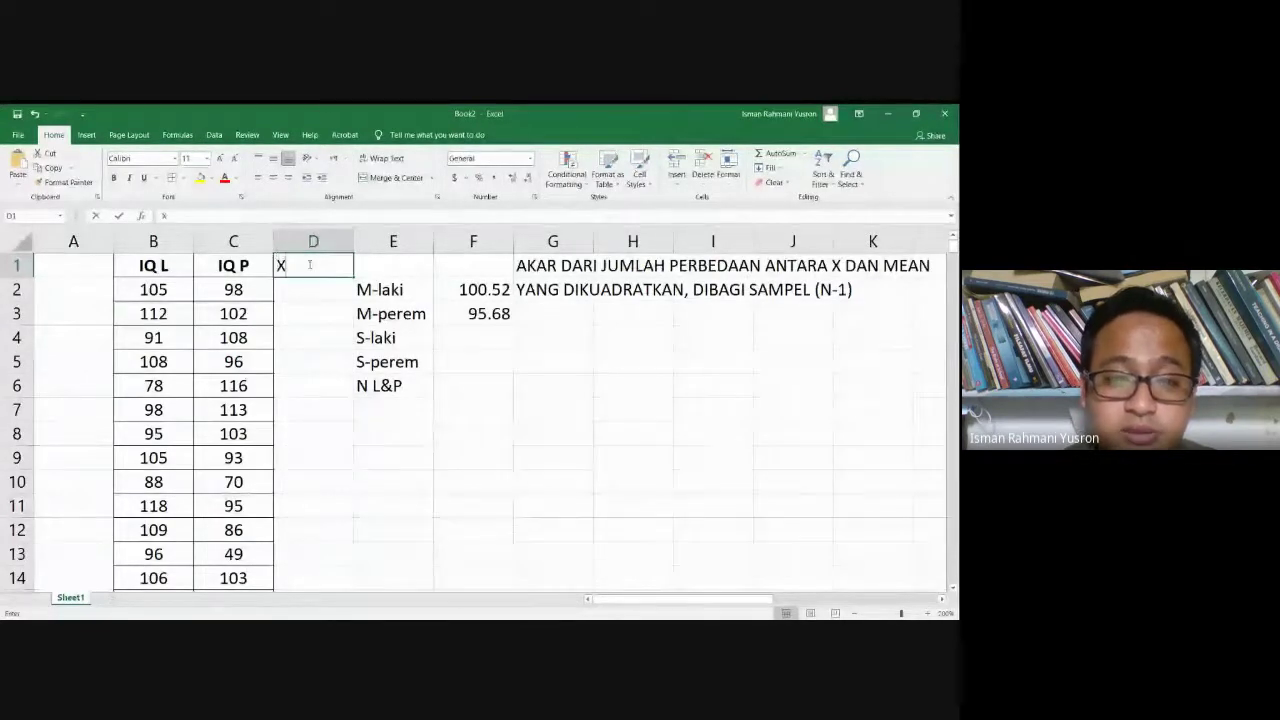
{"action": "type", "text": "-"}
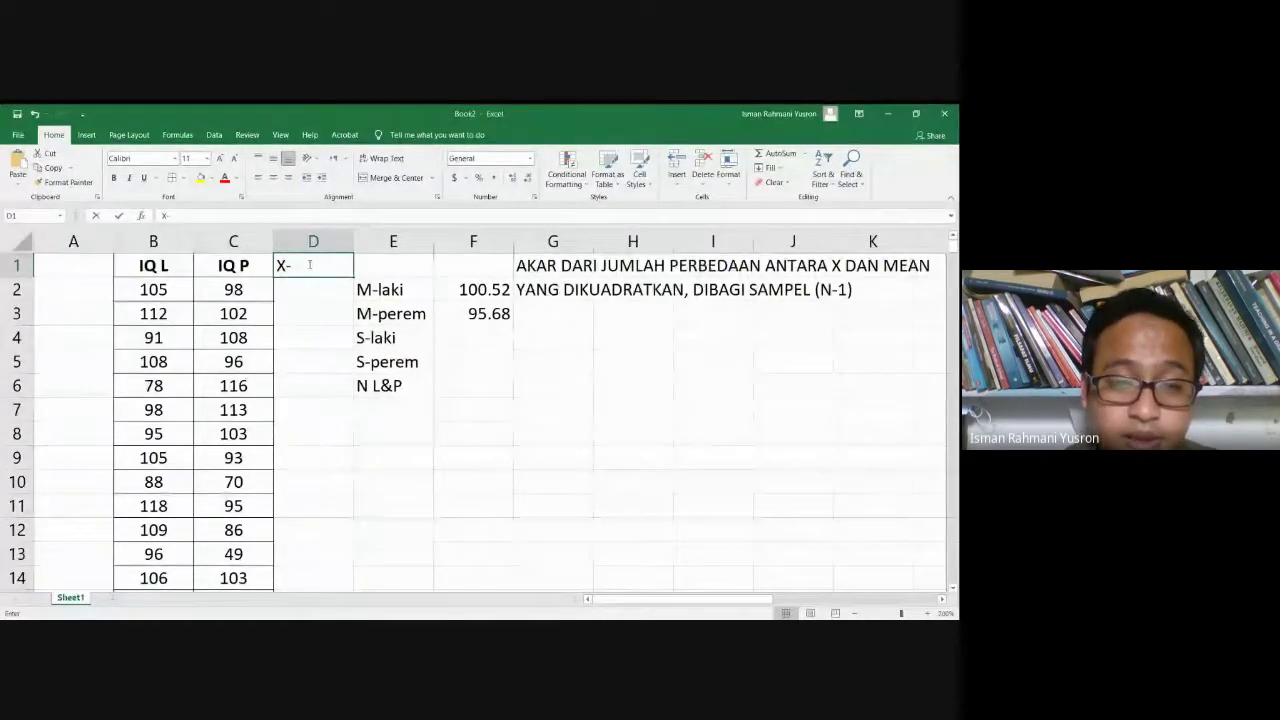
{"action": "type", "text": "M"}
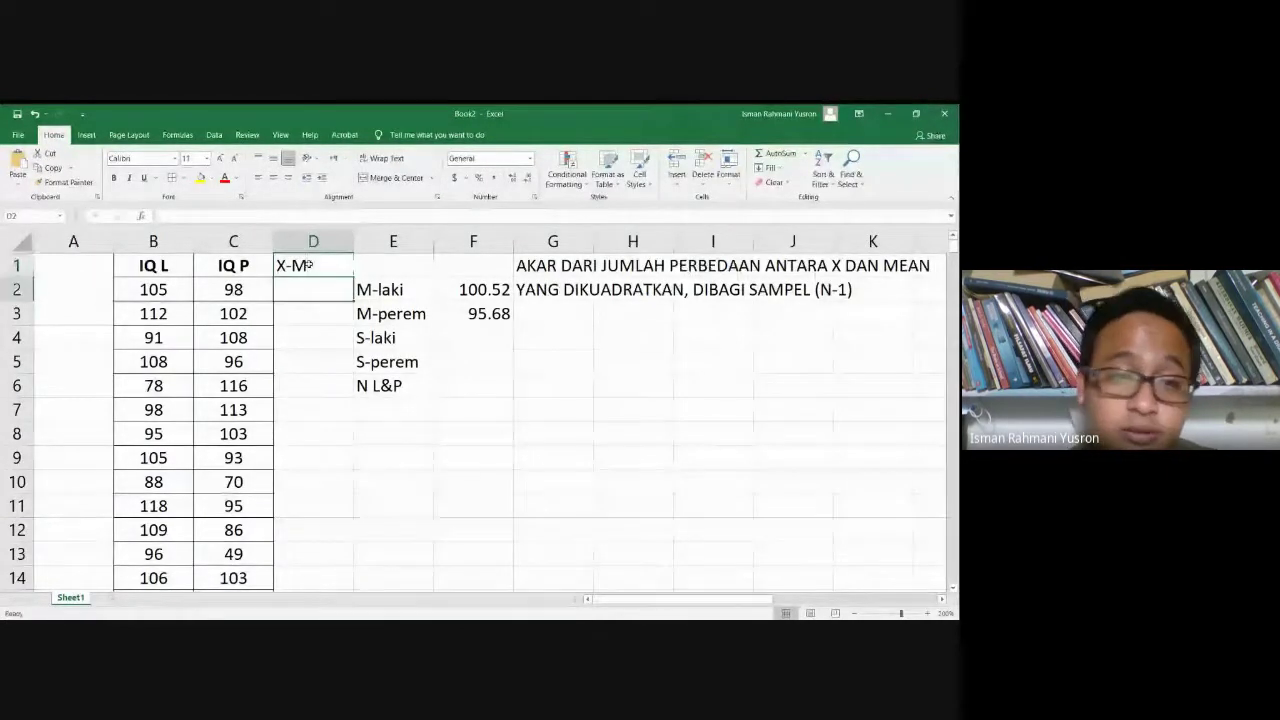
{"action": "left_click", "coordinate": [310, 265]}
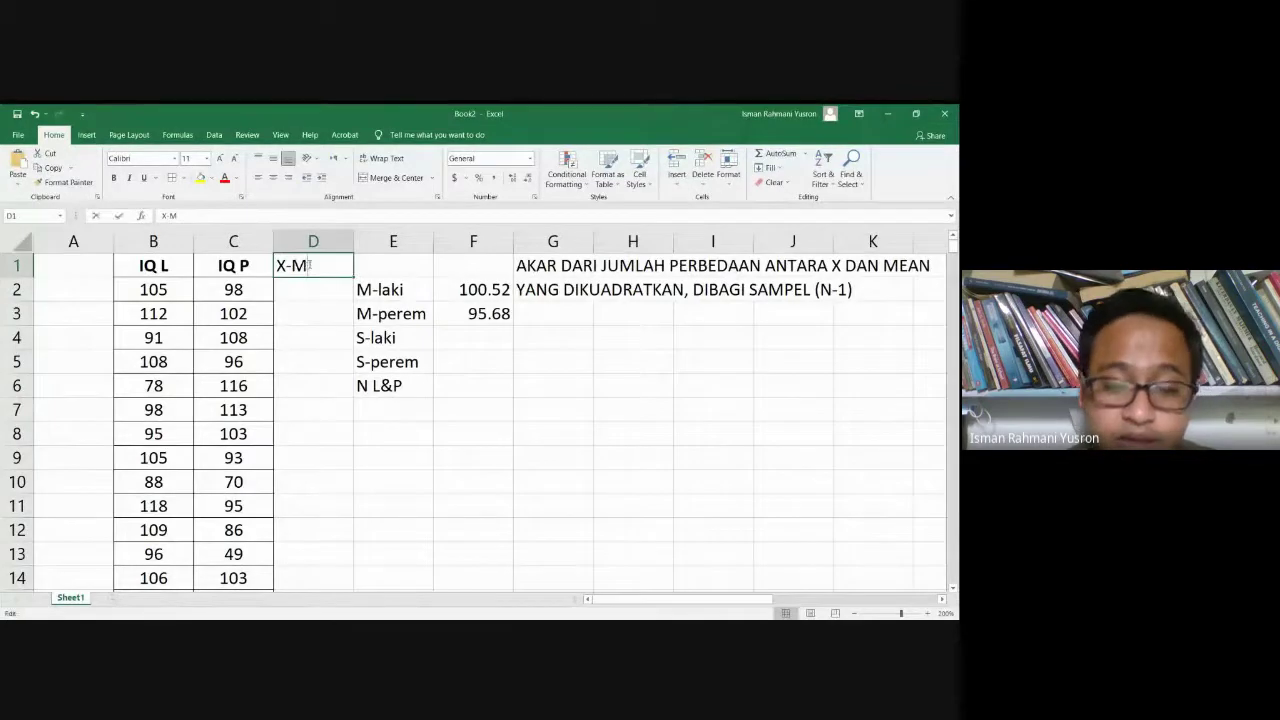
{"action": "key", "text": "BackSpace"}
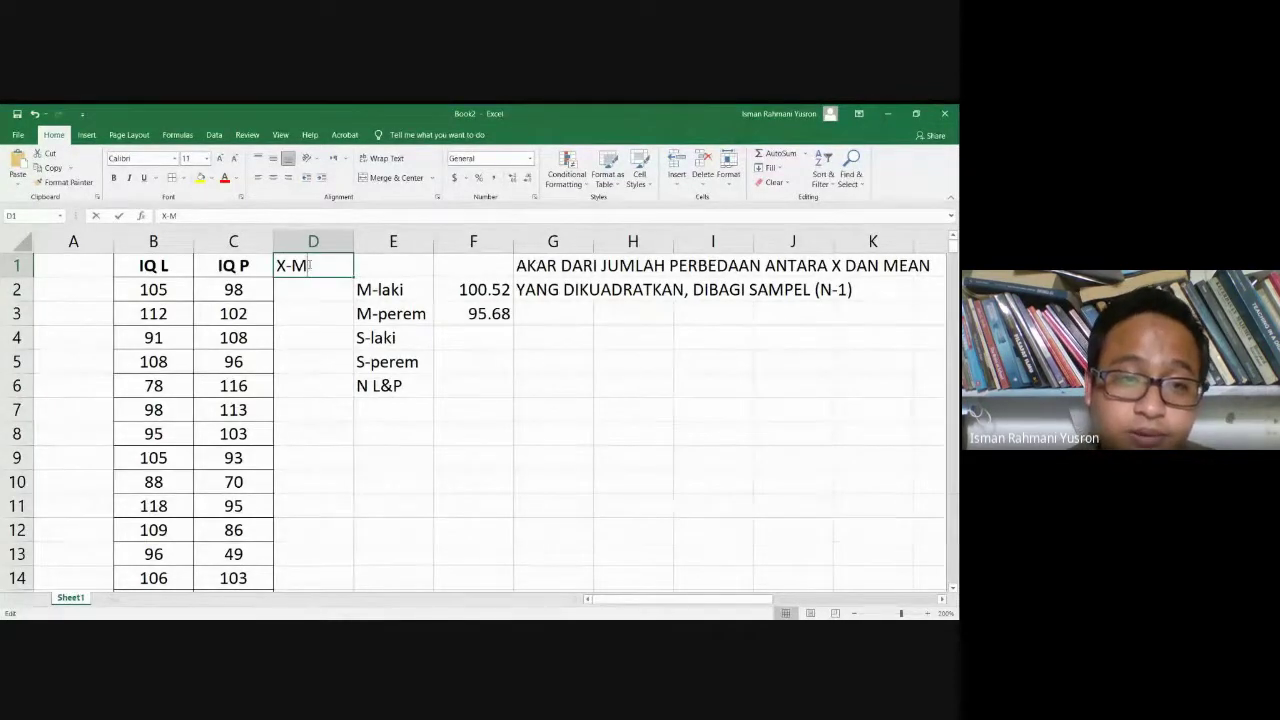
{"action": "type", "text": "LAKI"}
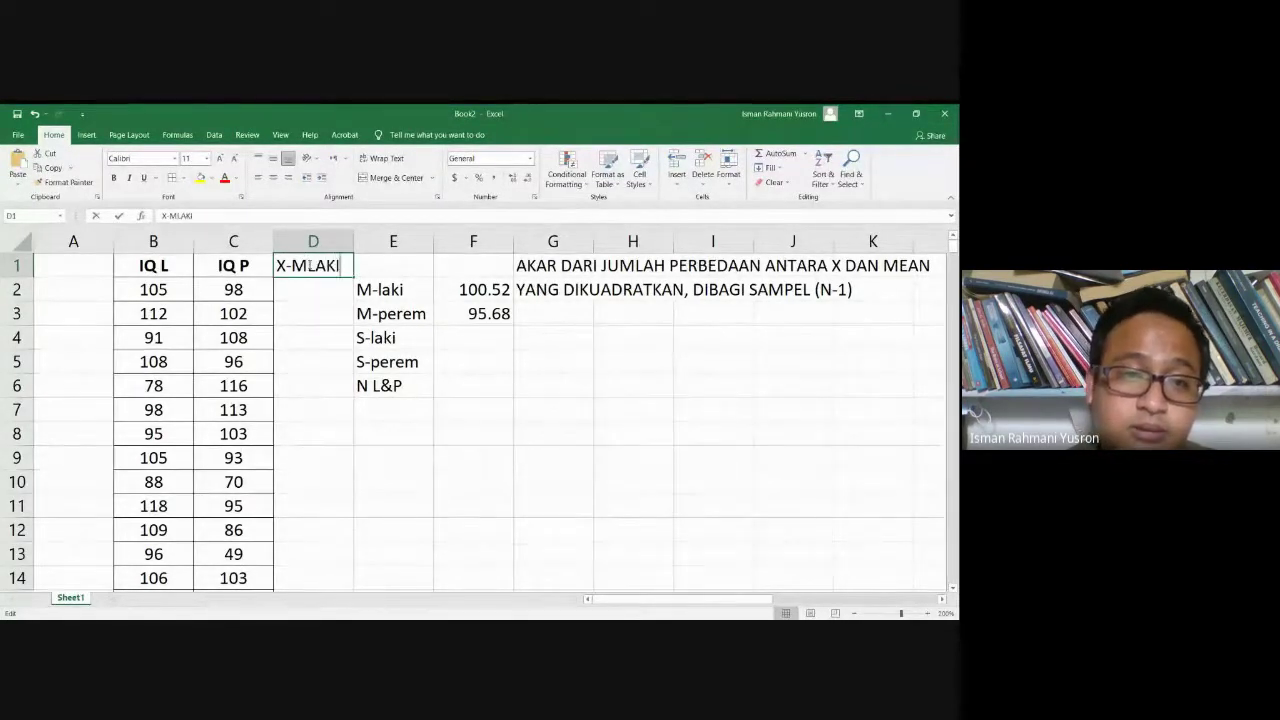
{"action": "key", "text": "Return"}
- Calculate each IQ L score's difference from the M-laki mean with =B2-$F$2 in D2, filled down the X-MLAKI column
{"action": "type", "text": "="}
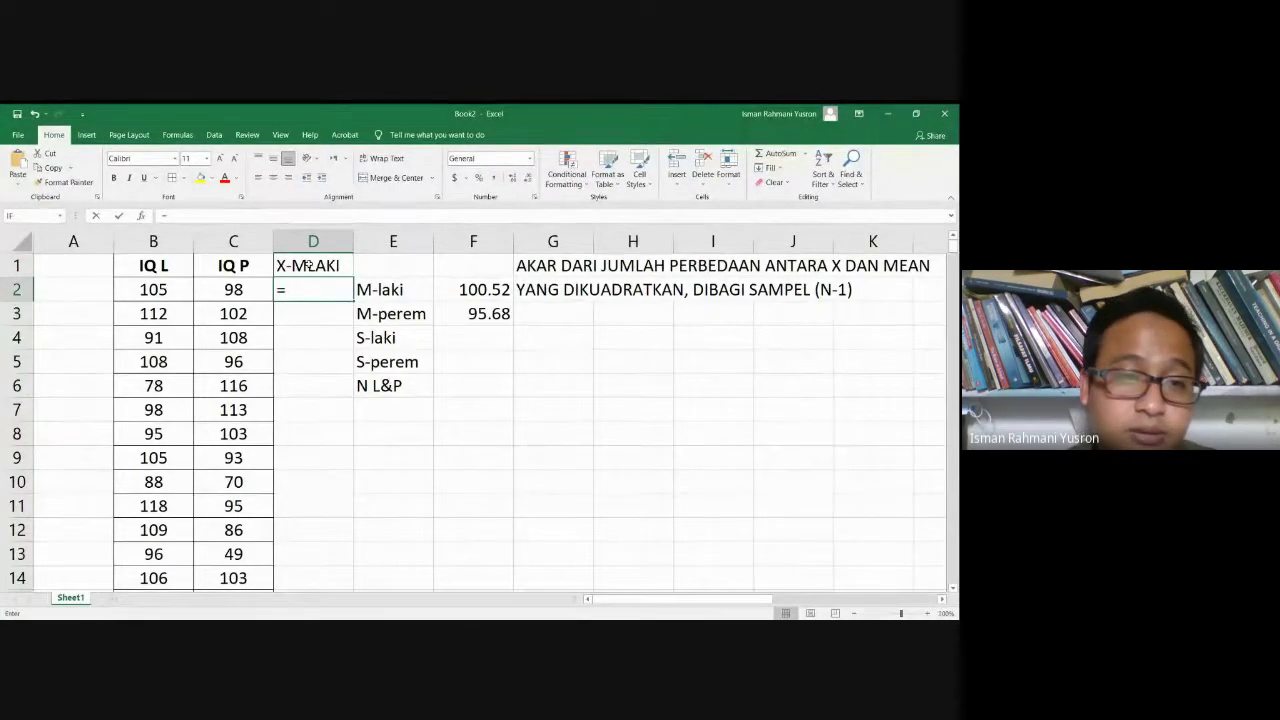
{"action": "left_click", "coordinate": [174, 289]}
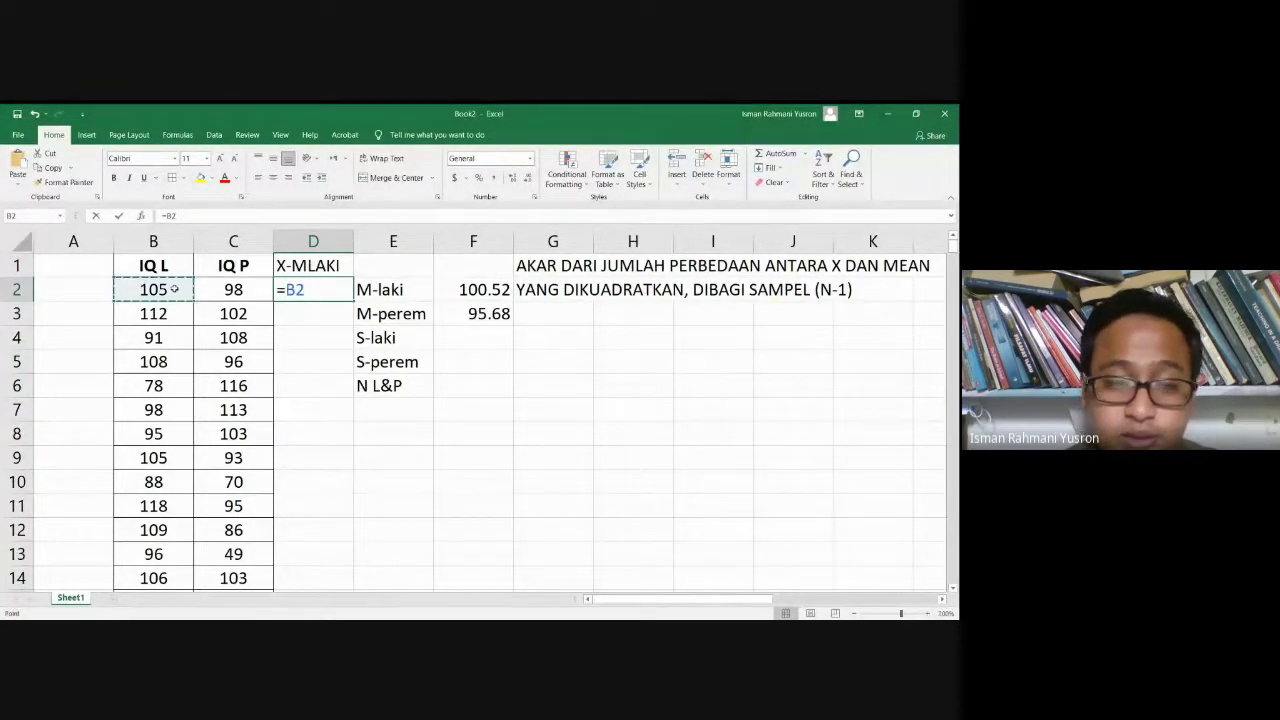
{"action": "type", "text": "-"}
{"action": "left_click", "coordinate": [455, 291]}
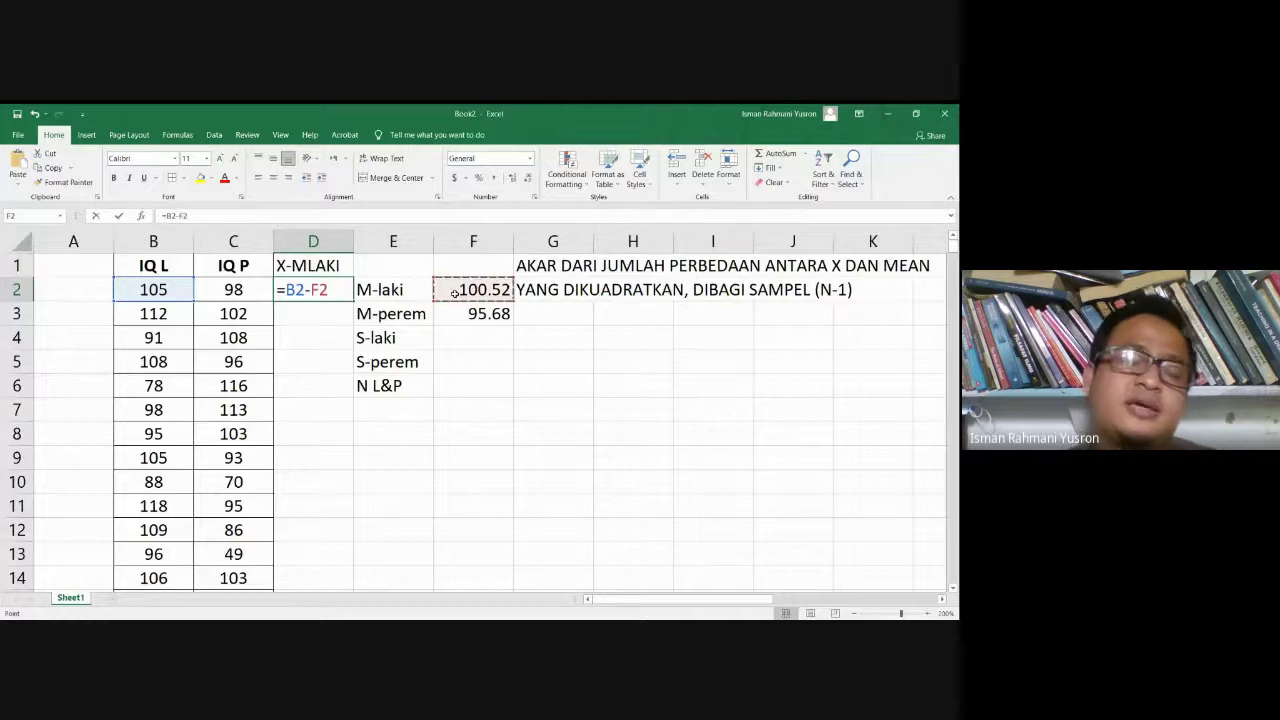
{"action": "left_click", "coordinate": [316, 289]}
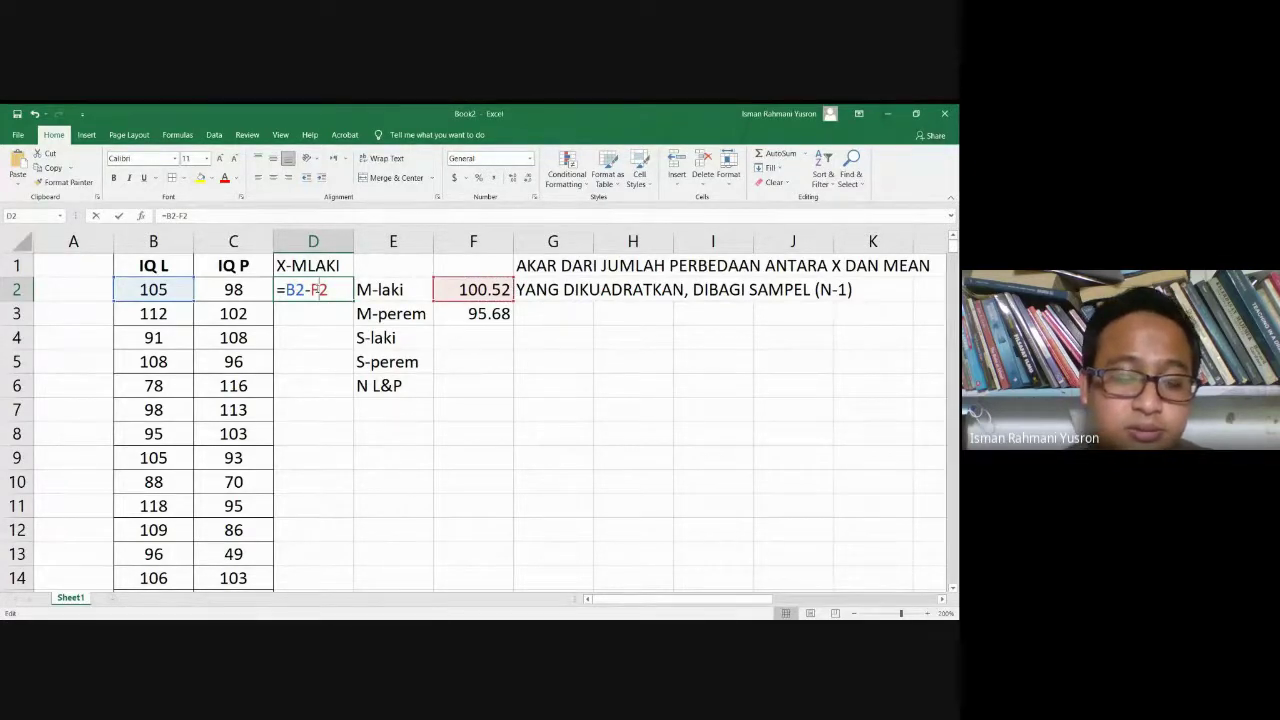
{"action": "key", "text": "F4"}
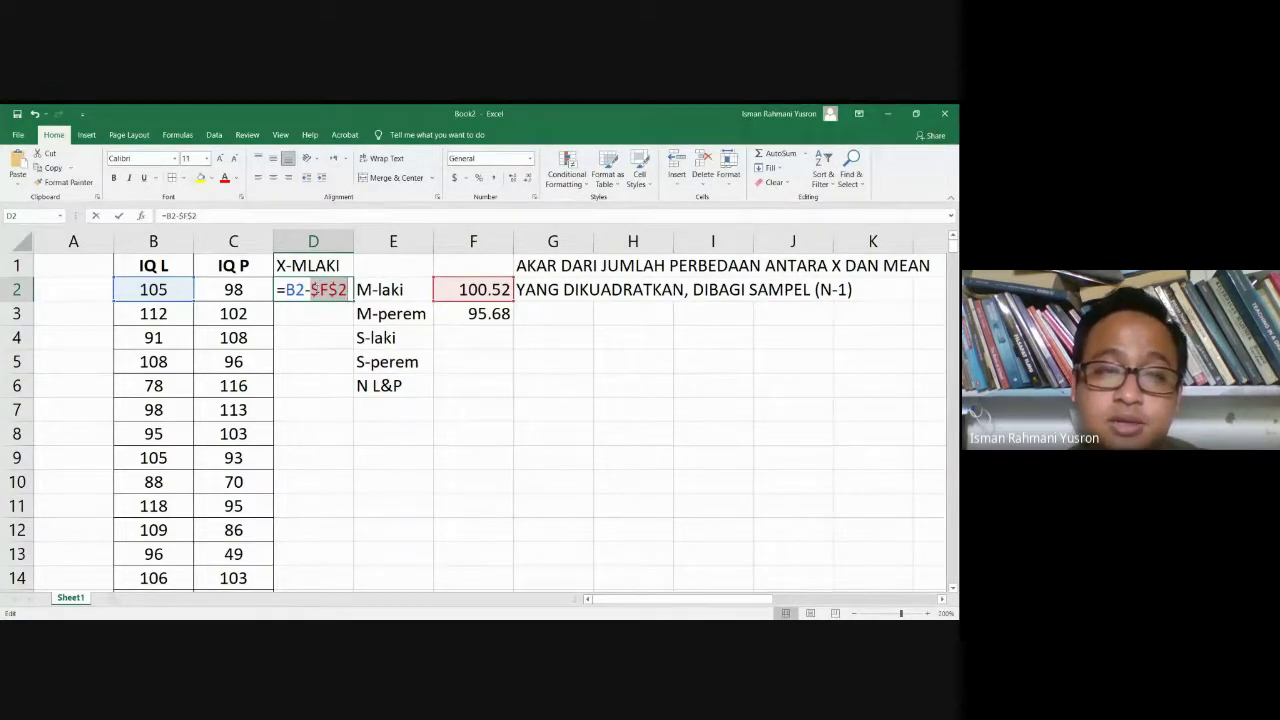
{"action": "key", "text": "Return"}
{"action": "left_click", "coordinate": [316, 289]}
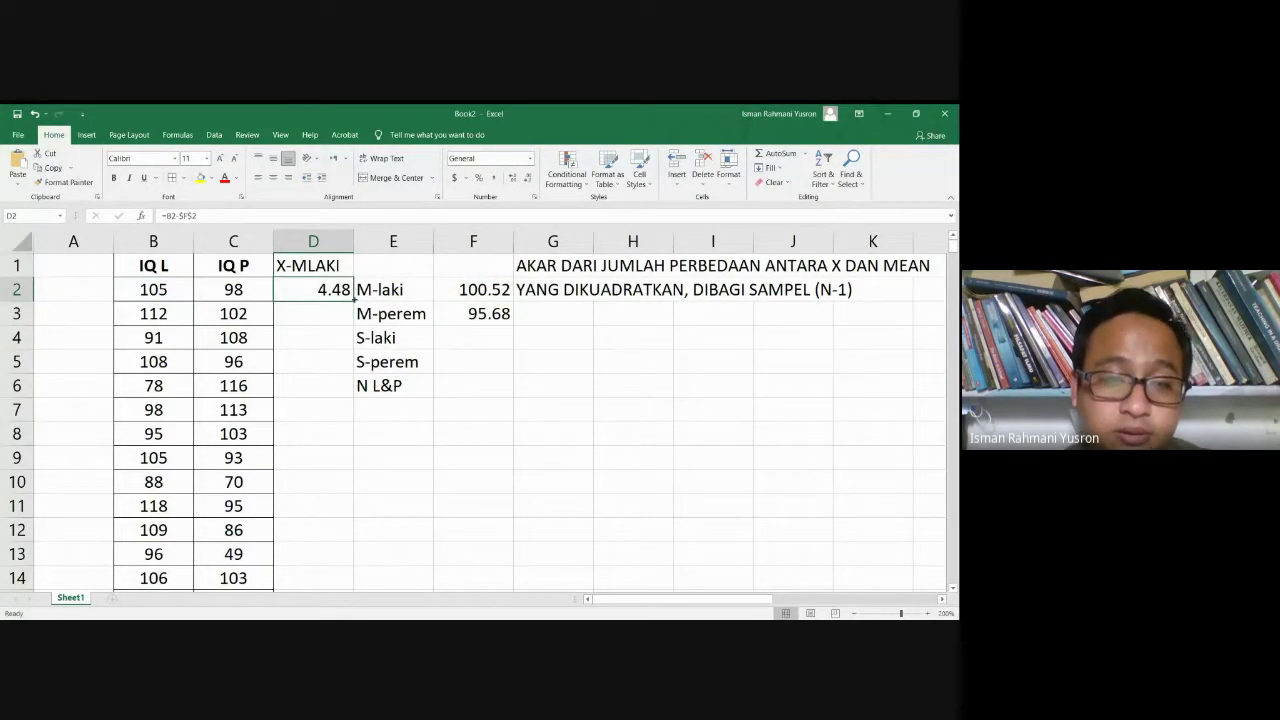
{"action": "double_click", "coordinate": [352, 300]}
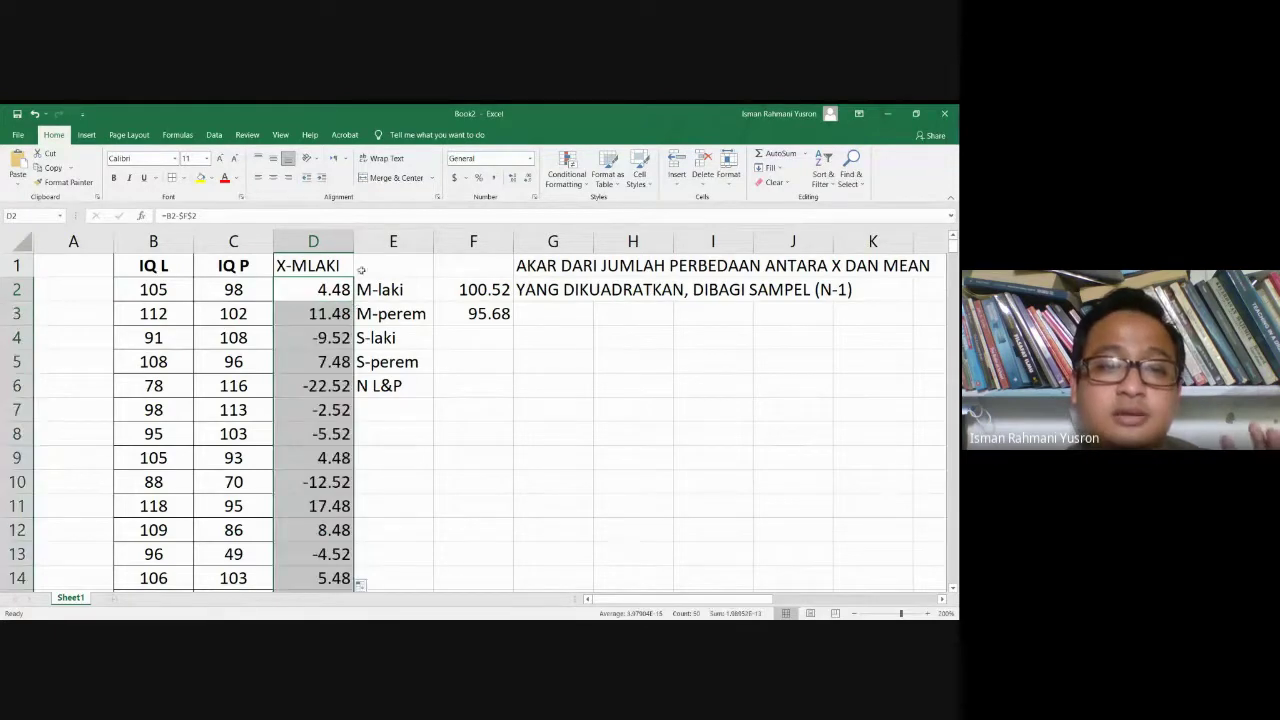
- Insert an empty column before the mean and deviation labels in column E, and check the X-MLAKI differences
{"action": "left_click", "coordinate": [376, 241]}
{"action": "key", "text": "ctrl+shift+plus"}
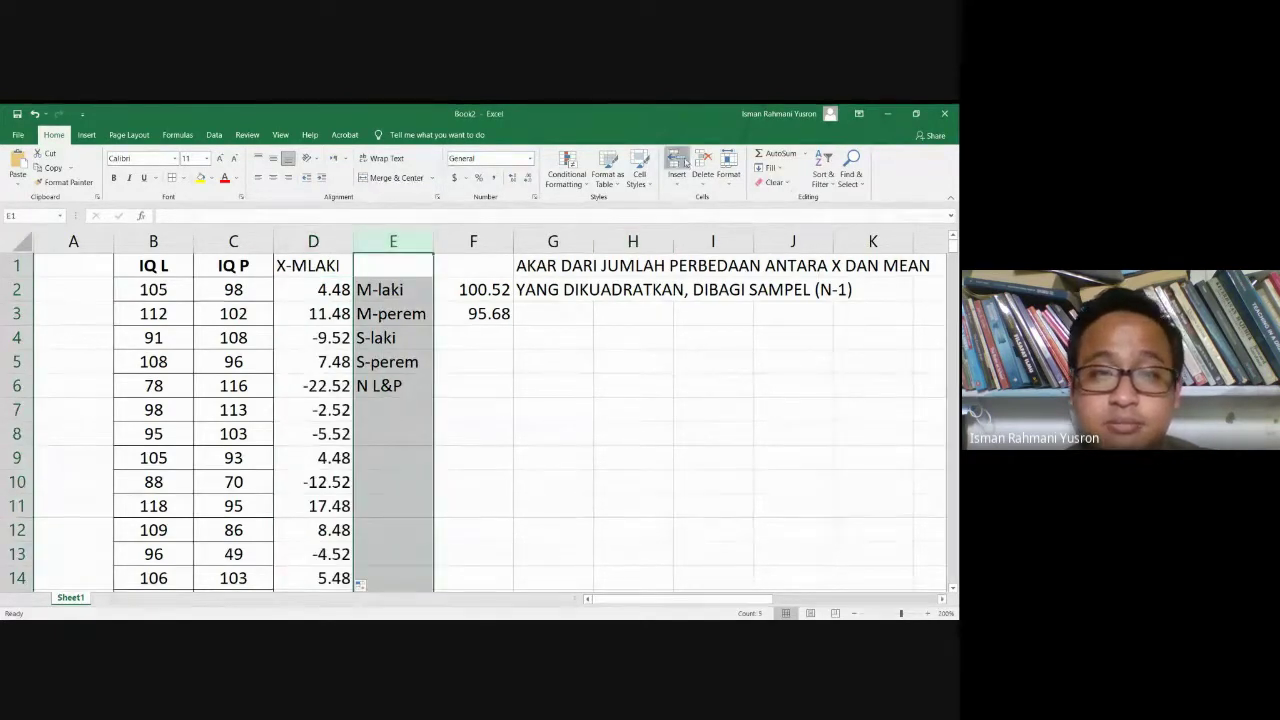
{"action": "left_click_drag", "start_coordinate": [311, 266], "coordinate": [325, 362]}
{"action": "left_click", "coordinate": [311, 266]}
{"action": "left_click", "coordinate": [319, 288]}
{"action": "scroll", "coordinate": [322, 300], "scroll_direction": "down", "scroll_amount": 6}
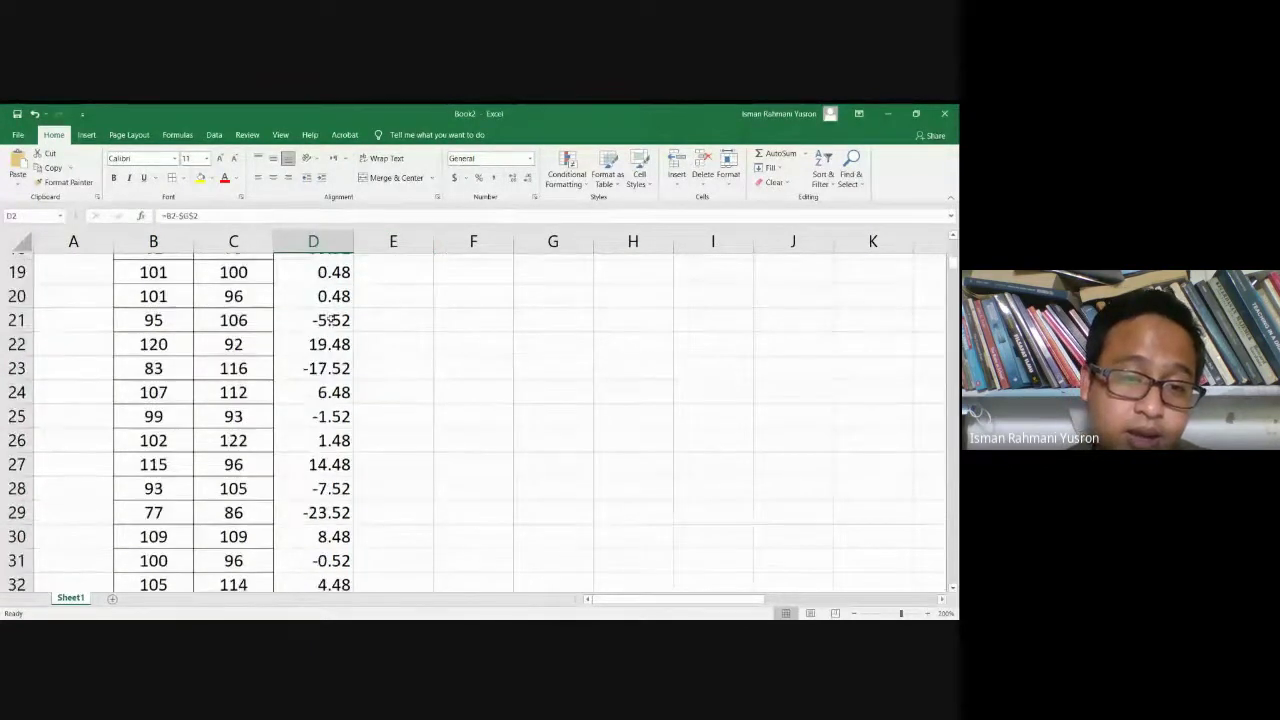
{"action": "scroll", "coordinate": [327, 337], "scroll_direction": "up", "scroll_amount": 1}
{"action": "scroll", "coordinate": [327, 337], "scroll_direction": "up", "scroll_amount": 5}
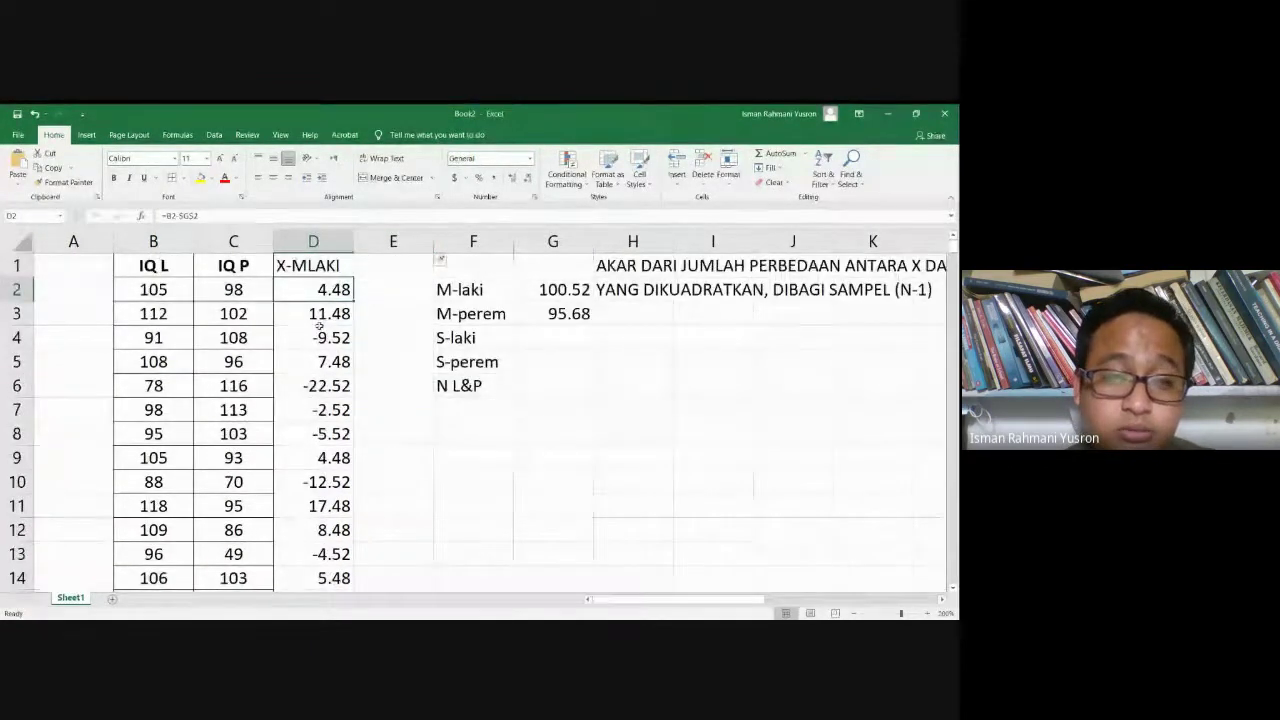
{"action": "left_click", "coordinate": [153, 292]}
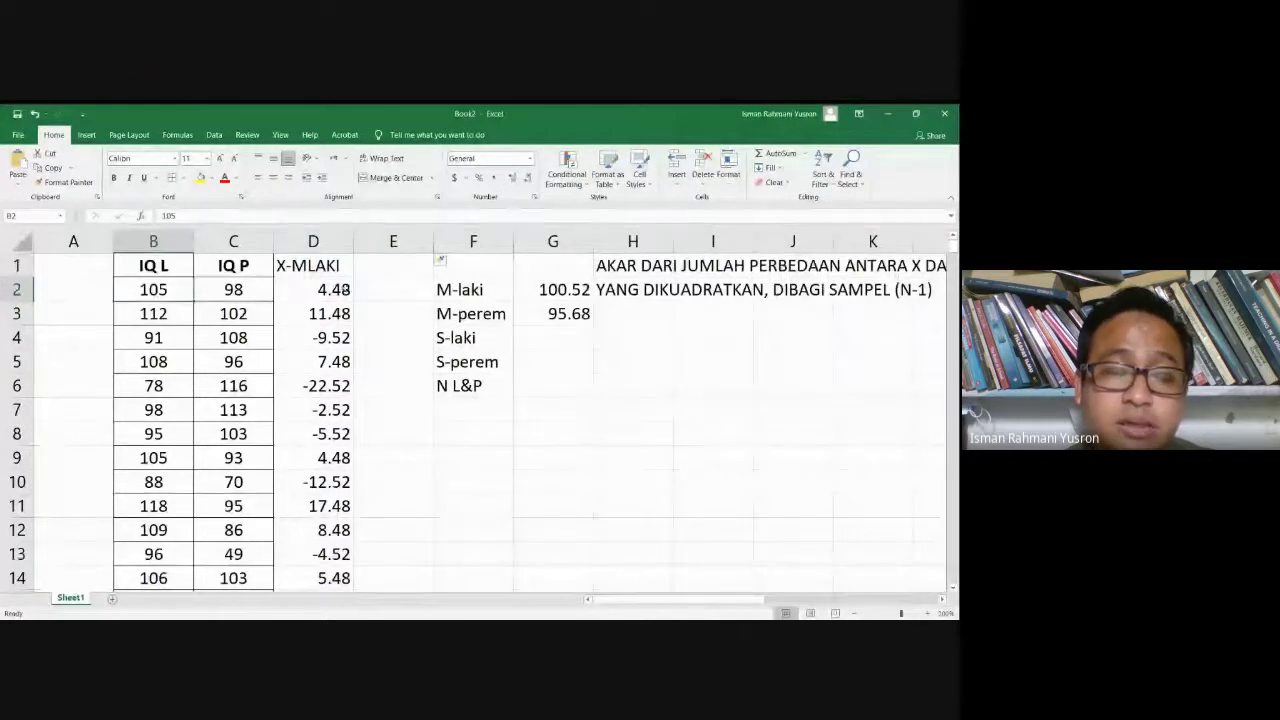
- Enter the column header "X-MPEREM" in cell E1
{"action": "left_click", "coordinate": [384, 267]}
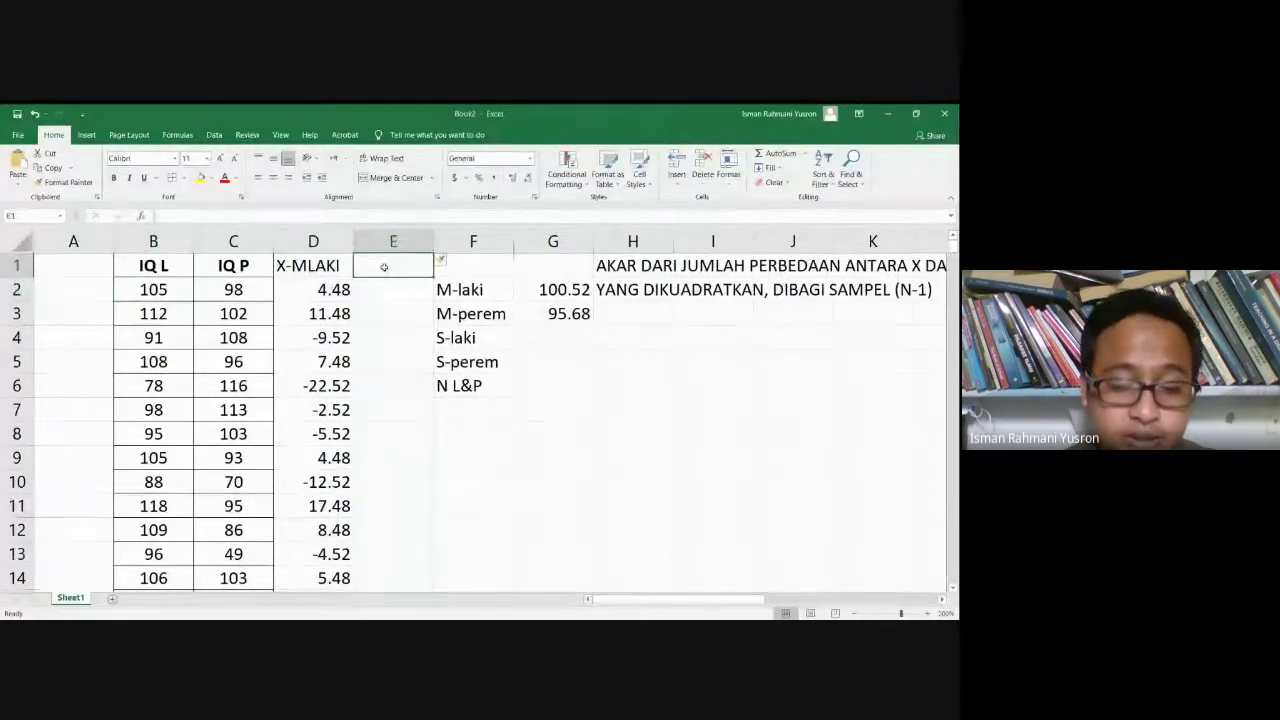
{"action": "type", "text": "X-MPERE"}
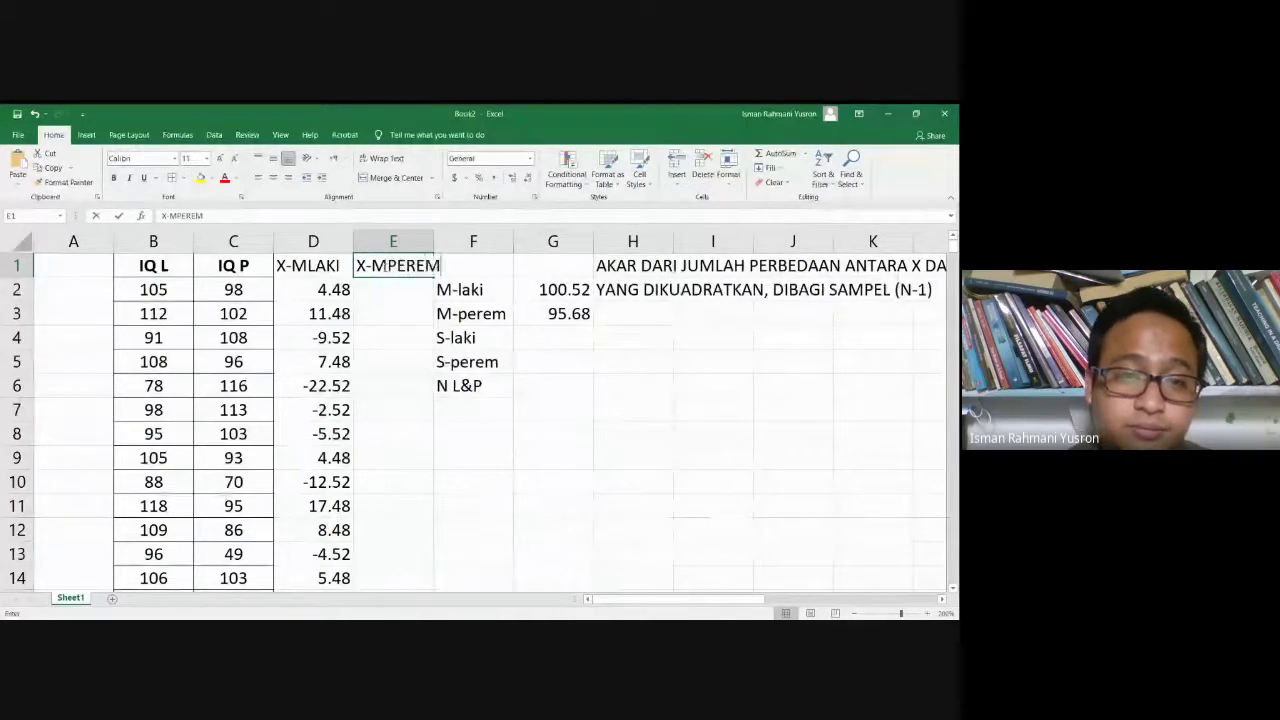
{"action": "type", "text": "M"}
{"action": "key", "text": "Return"}
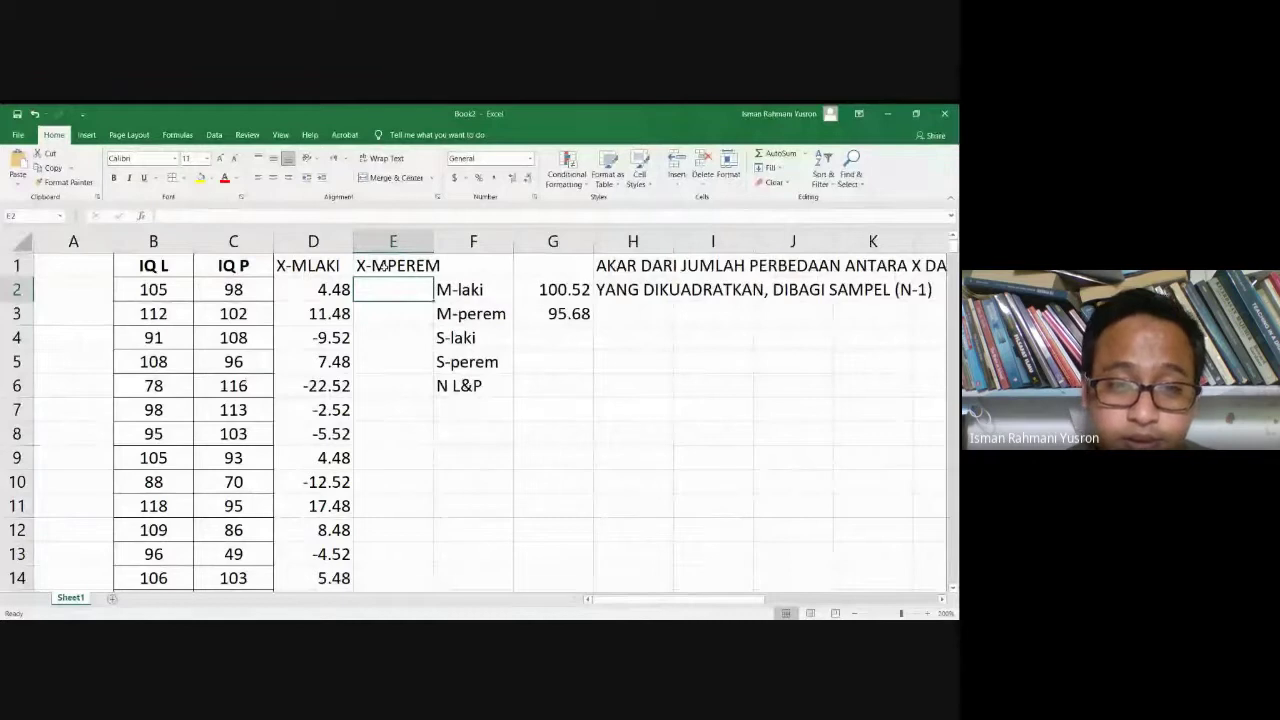
- Calculate each IQ P score's difference from the M-perem mean with =C2-$G$3 in E2, filled down the X-MPEREM column
{"action": "left_click", "coordinate": [216, 290]}
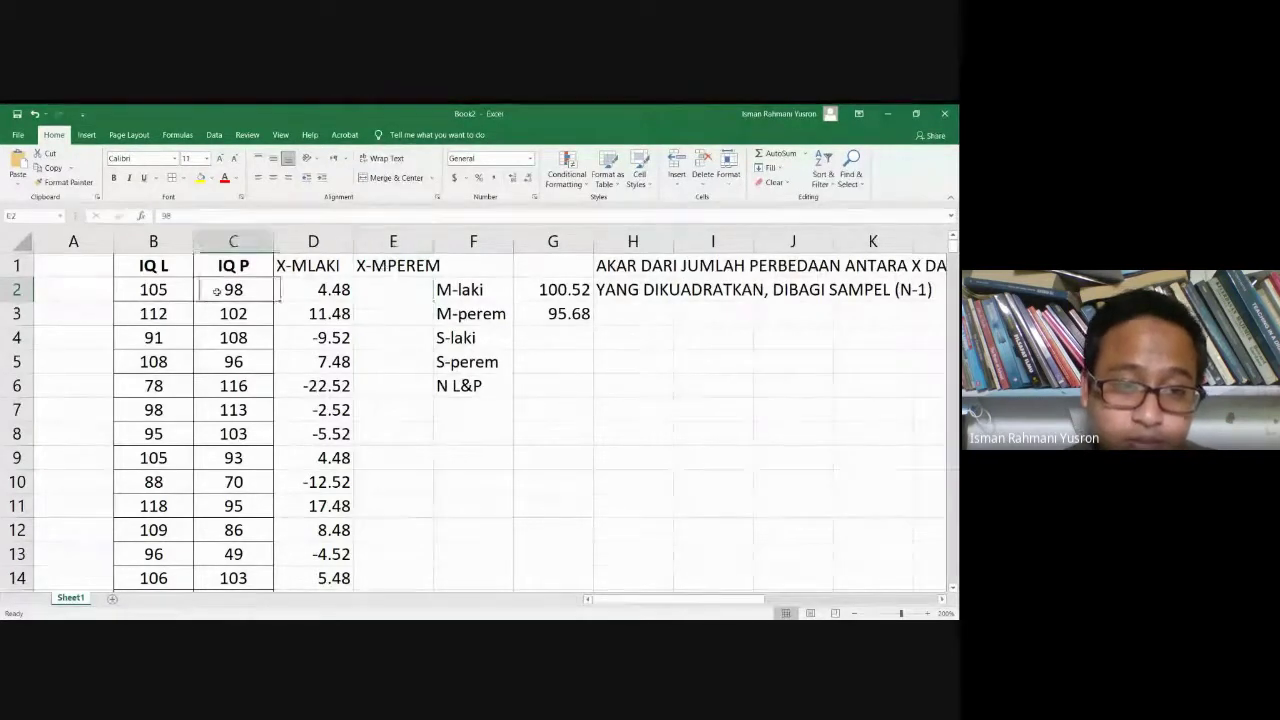
{"action": "left_click", "coordinate": [405, 289]}
{"action": "type", "text": "="}
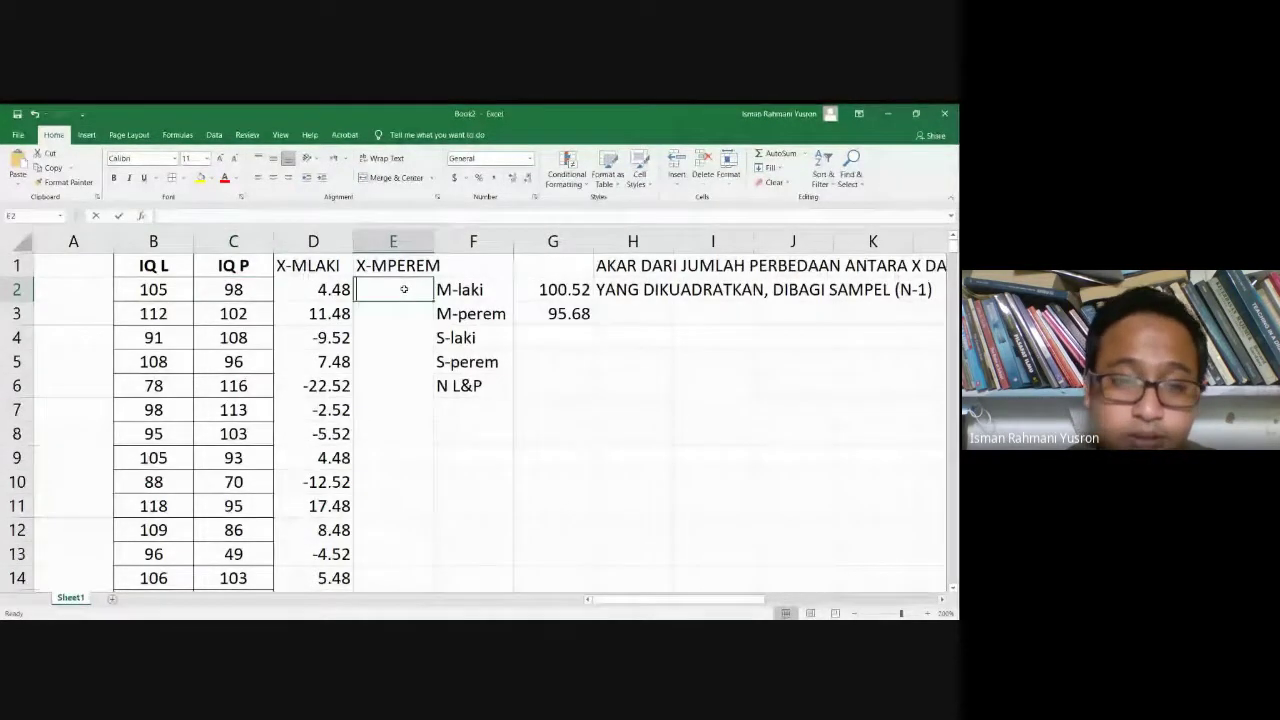
{"action": "left_click", "coordinate": [222, 294]}
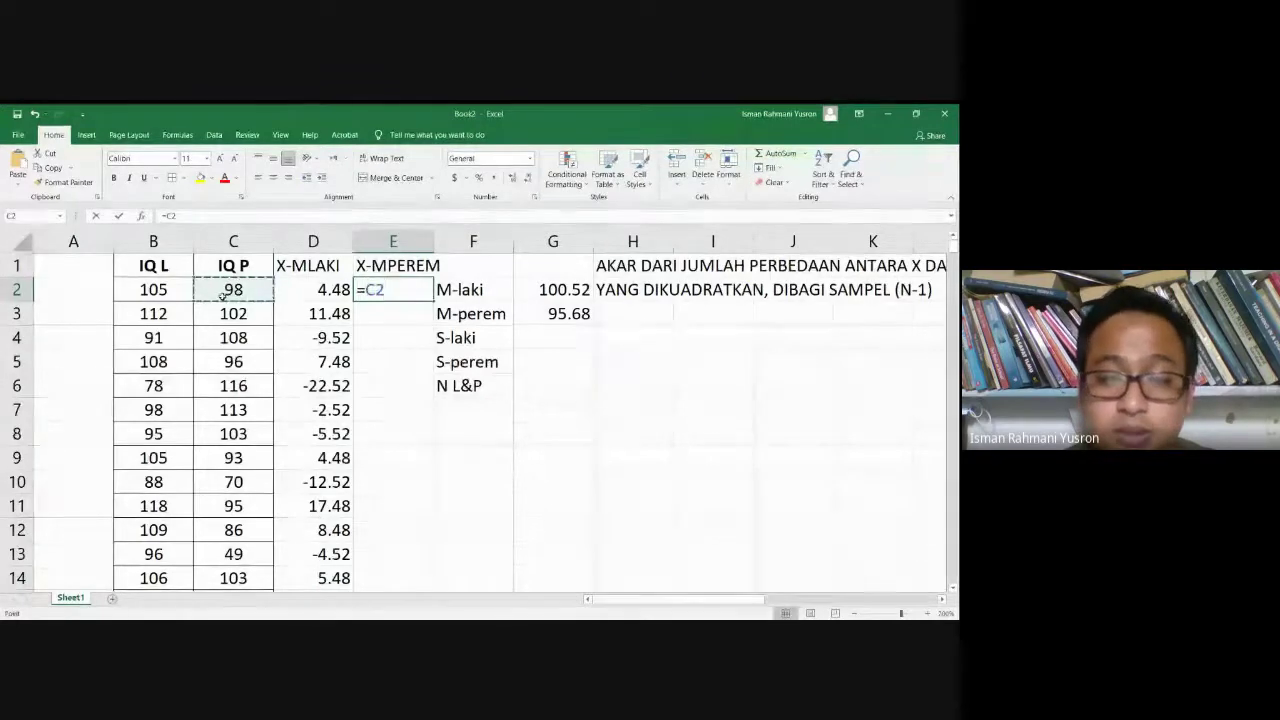
{"action": "type", "text": "-"}
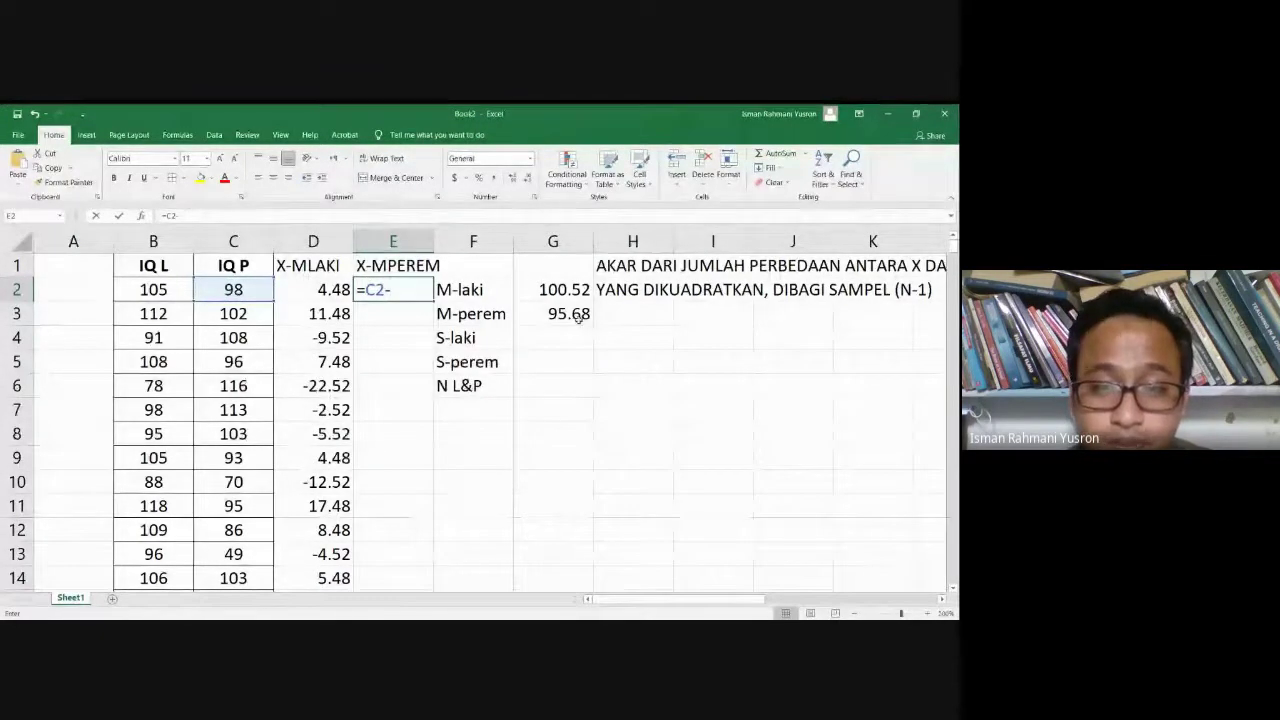
{"action": "left_click", "coordinate": [578, 316]}
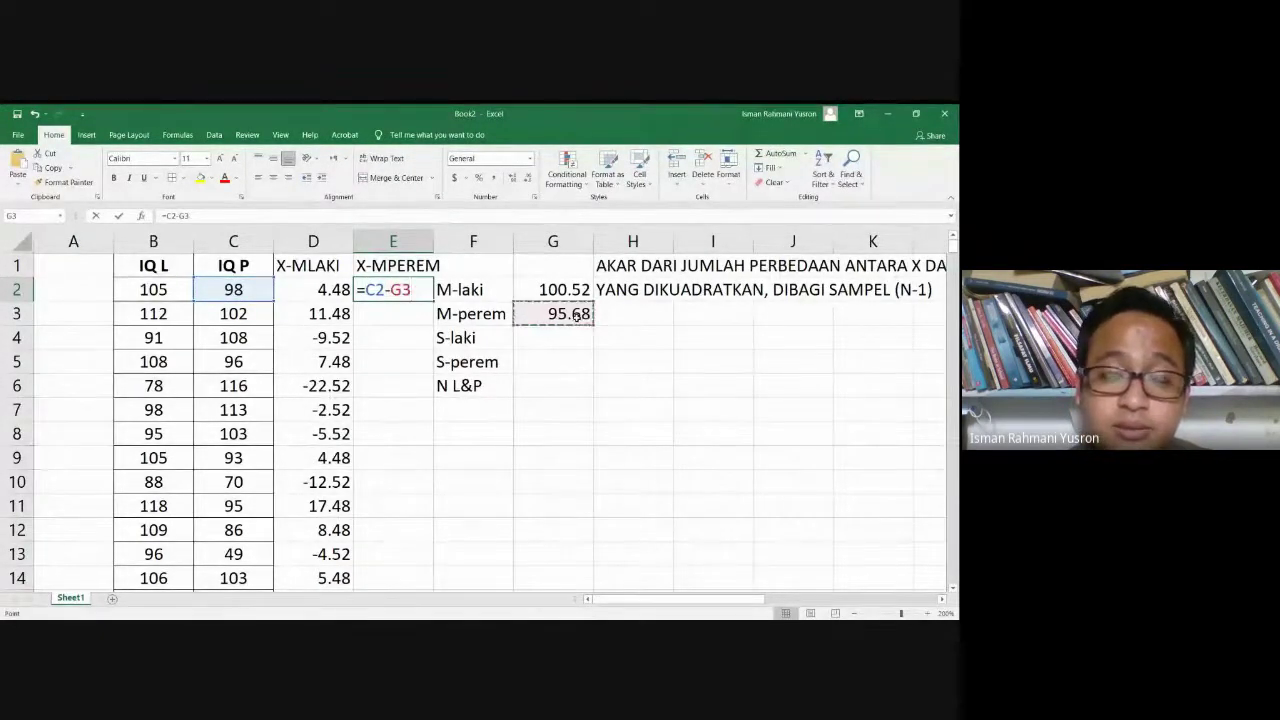
{"action": "left_click", "coordinate": [403, 290]}
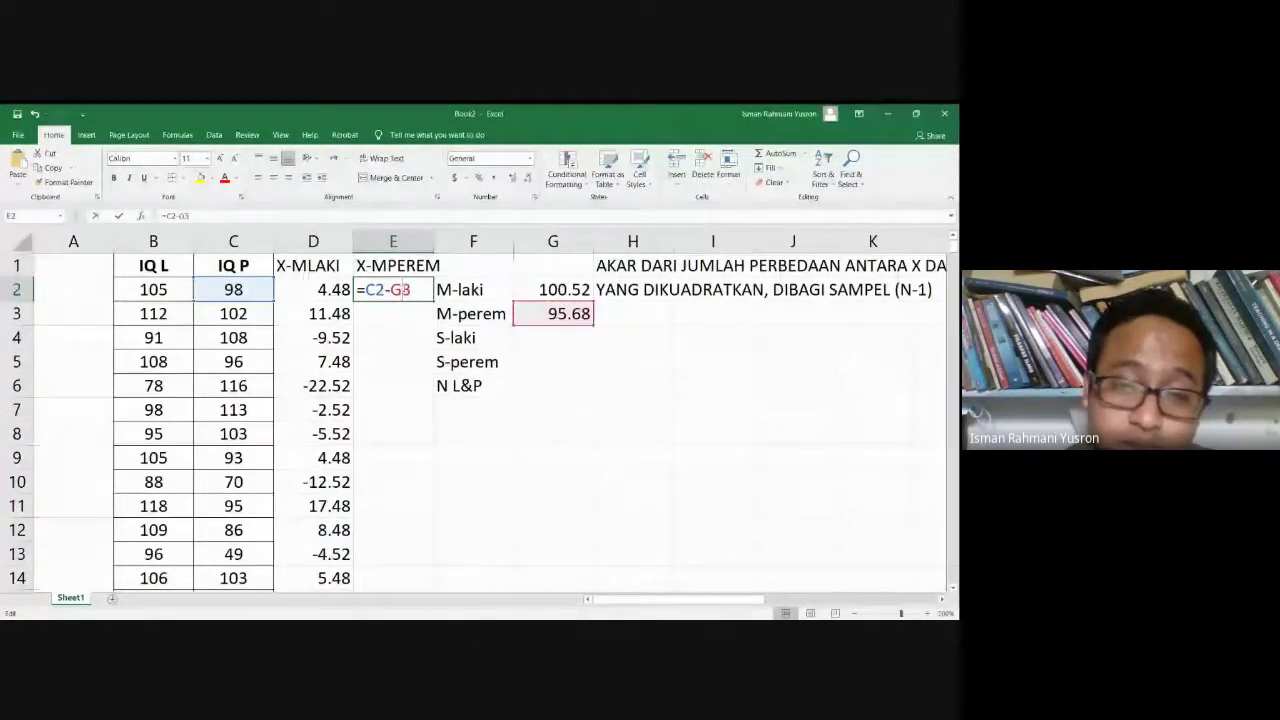
{"action": "key", "text": "F4"}
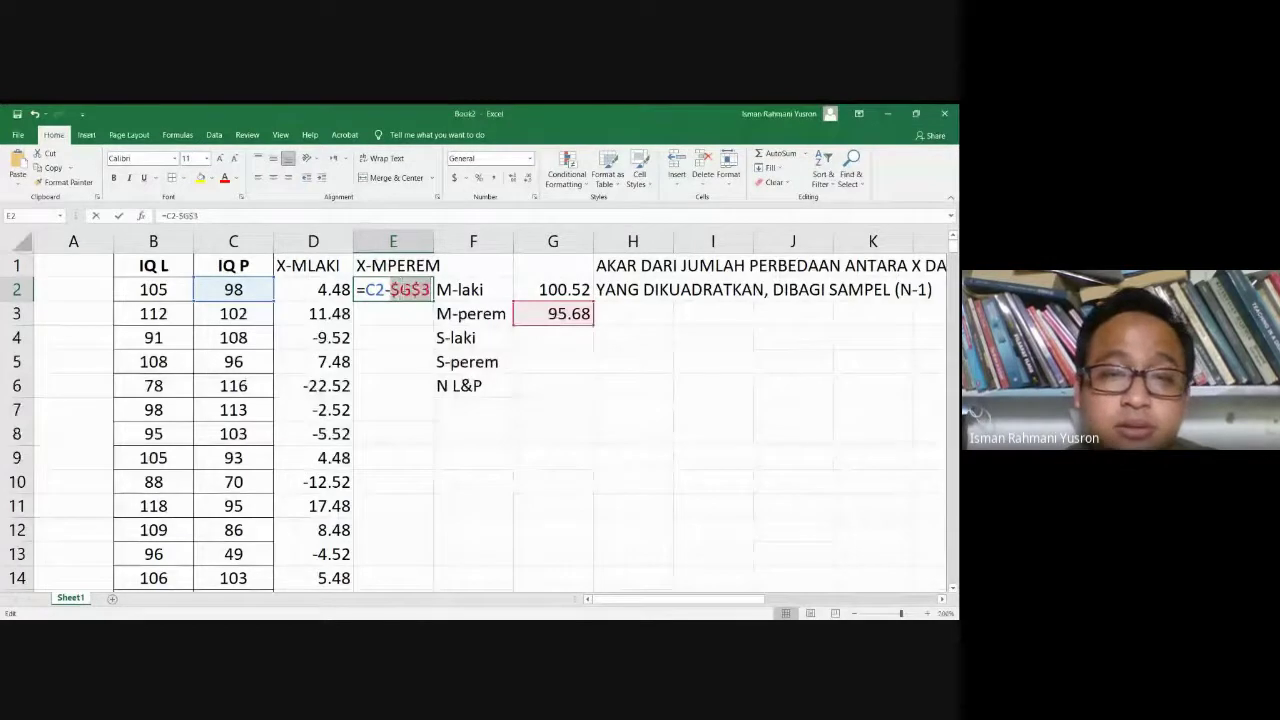
{"action": "key", "text": "ctrl+Return"}
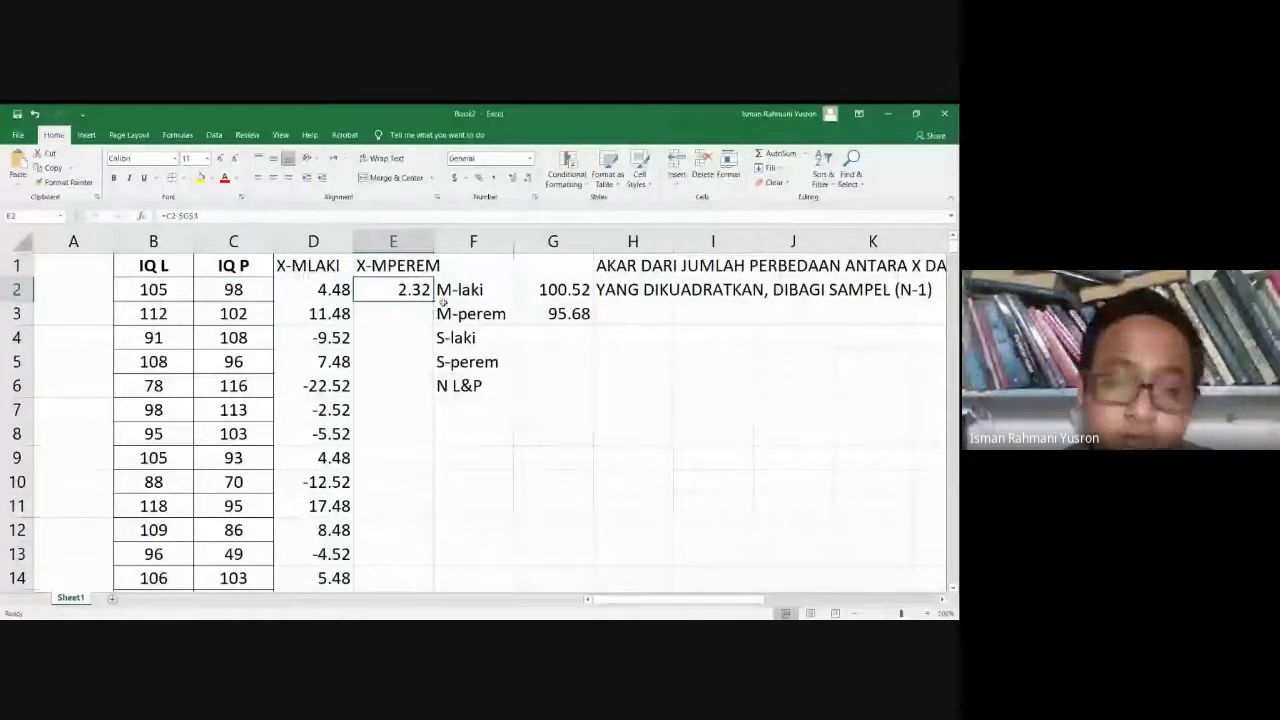
{"action": "double_click", "coordinate": [438, 301]}
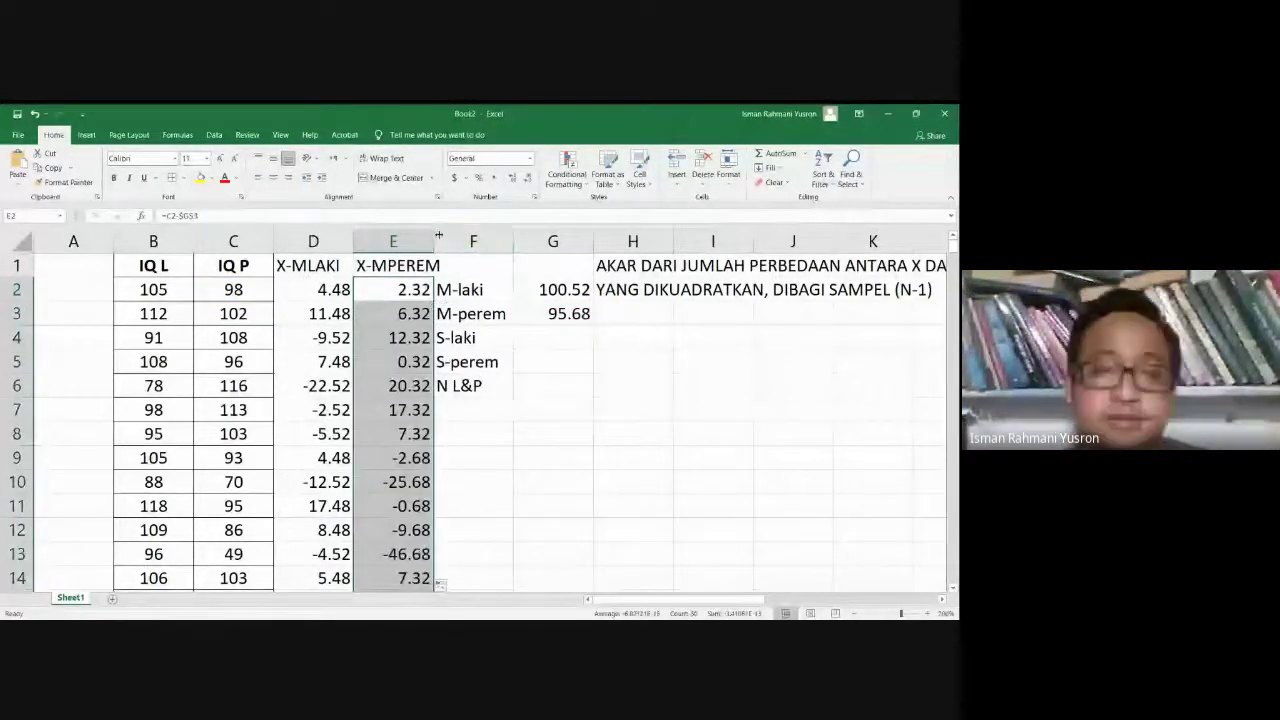
- Autofit the width of the X-MPEREM column and insert two empty columns between it and the summary labels
{"action": "double_click", "coordinate": [438, 235]}
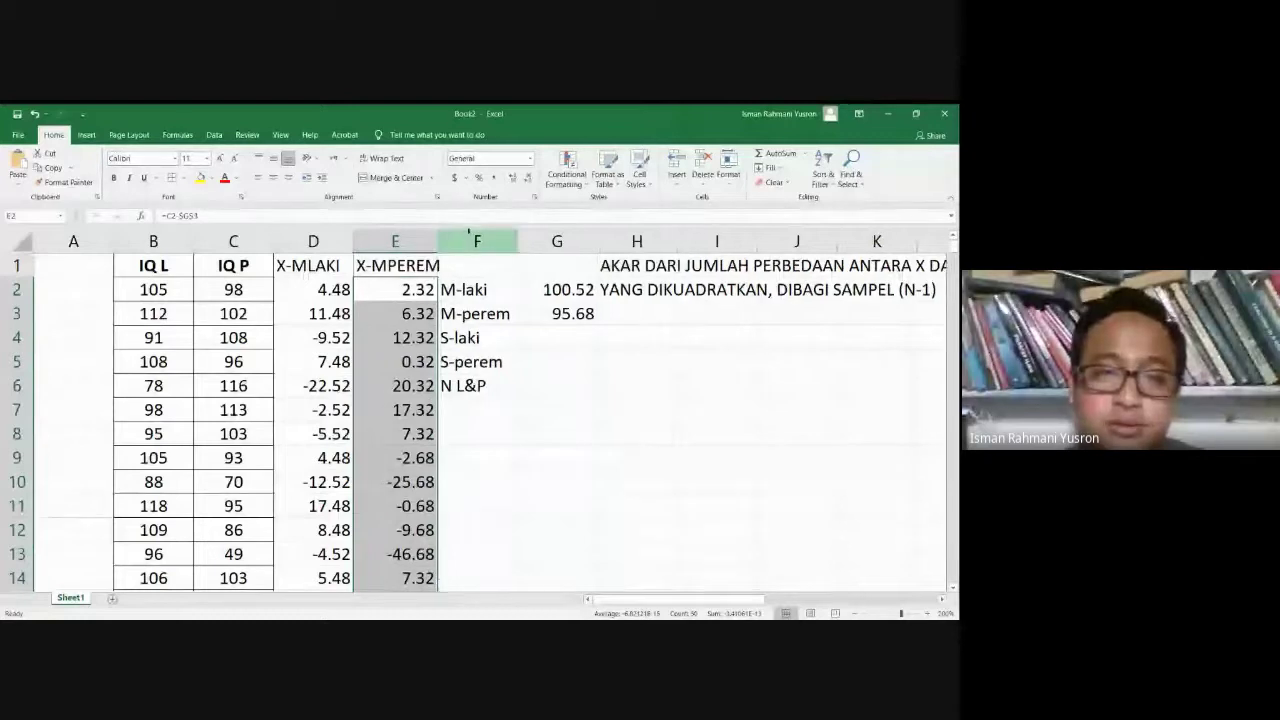
{"action": "left_click", "coordinate": [469, 237]}
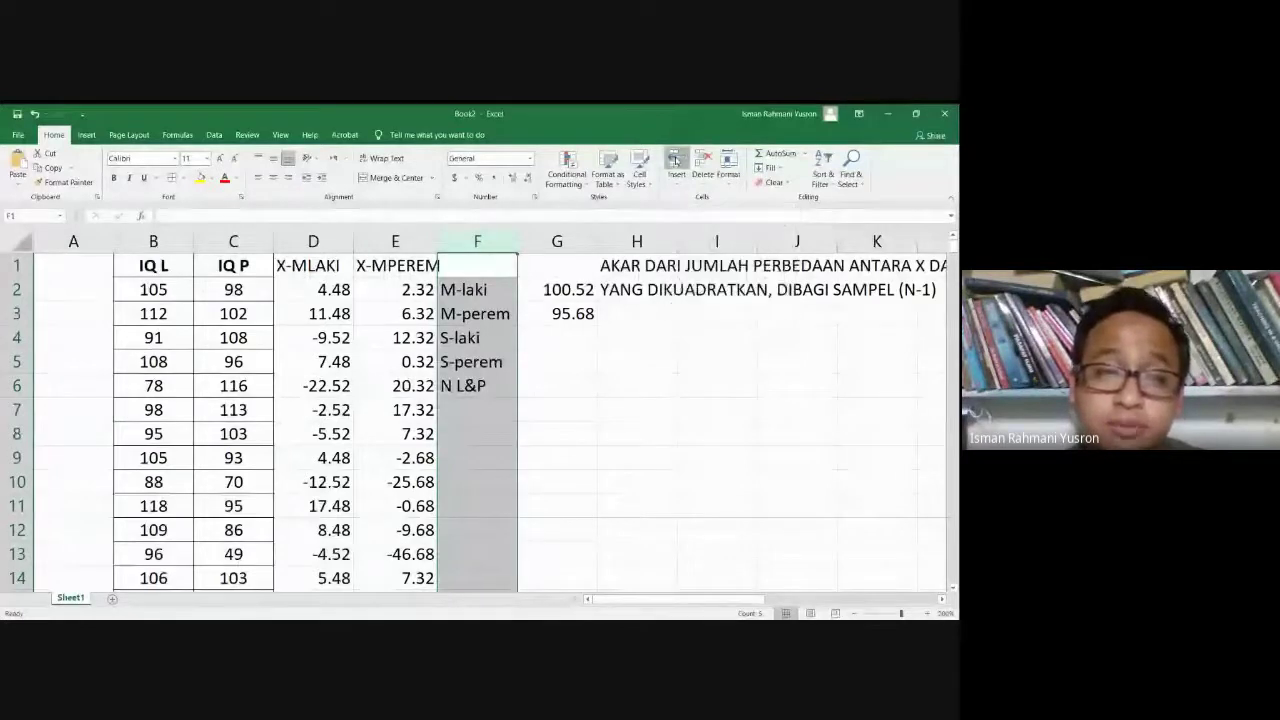
{"action": "left_click", "coordinate": [676, 160]}
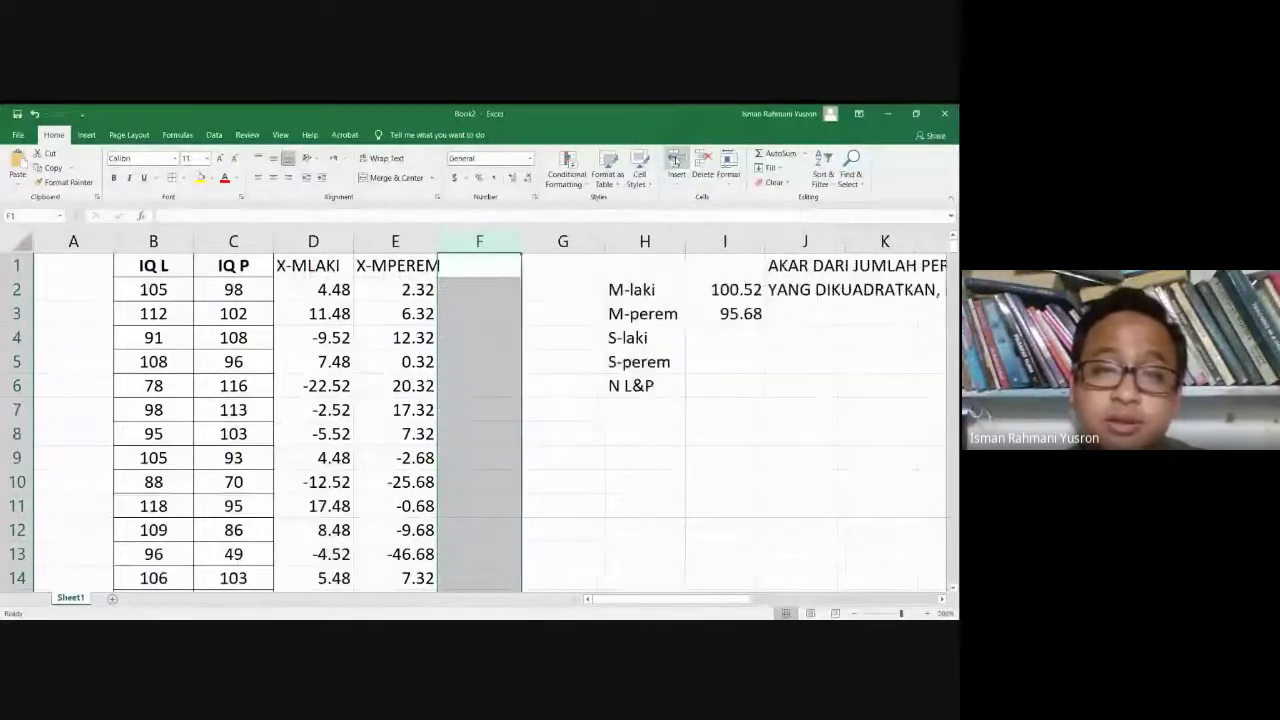
{"action": "left_click", "coordinate": [482, 262]}
{"action": "left_click", "coordinate": [806, 264]}
{"action": "key", "text": "Right"}
{"action": "key", "text": "Right"}
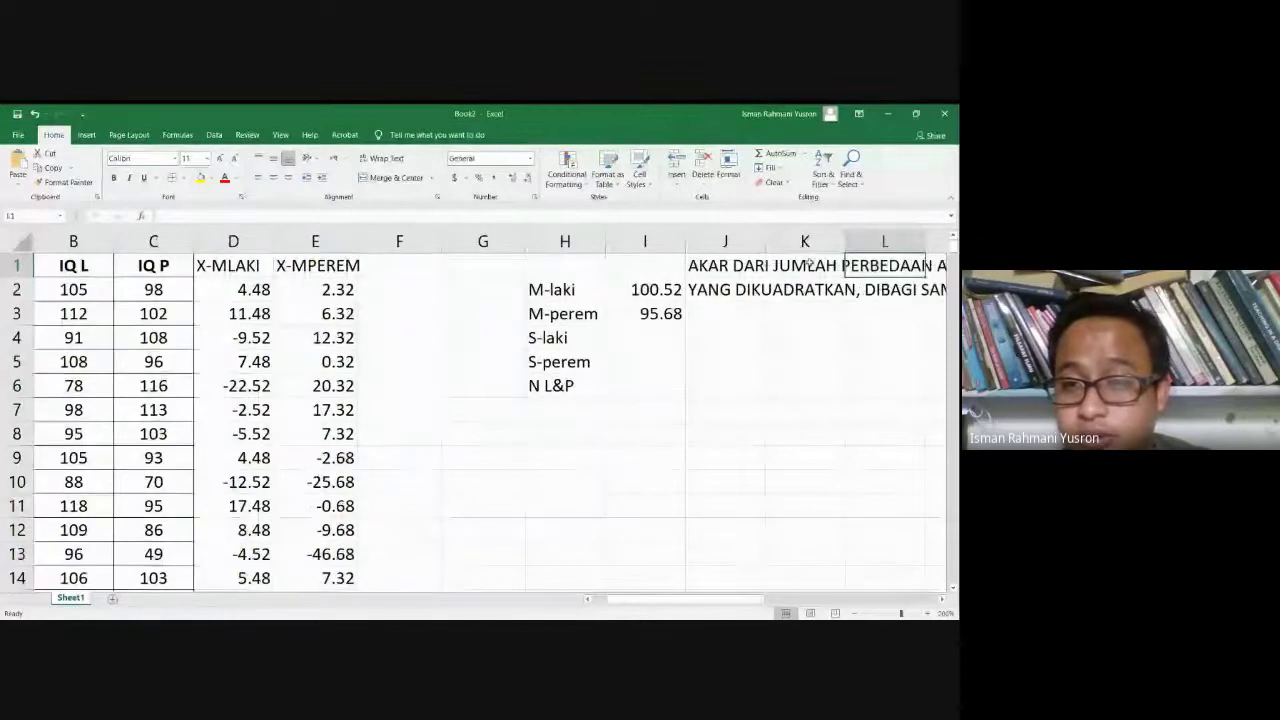
- Review the written standard deviation formula in J1 and J2 against the score and difference columns
{"action": "key", "text": "Right"}
{"action": "key", "text": "Right"}
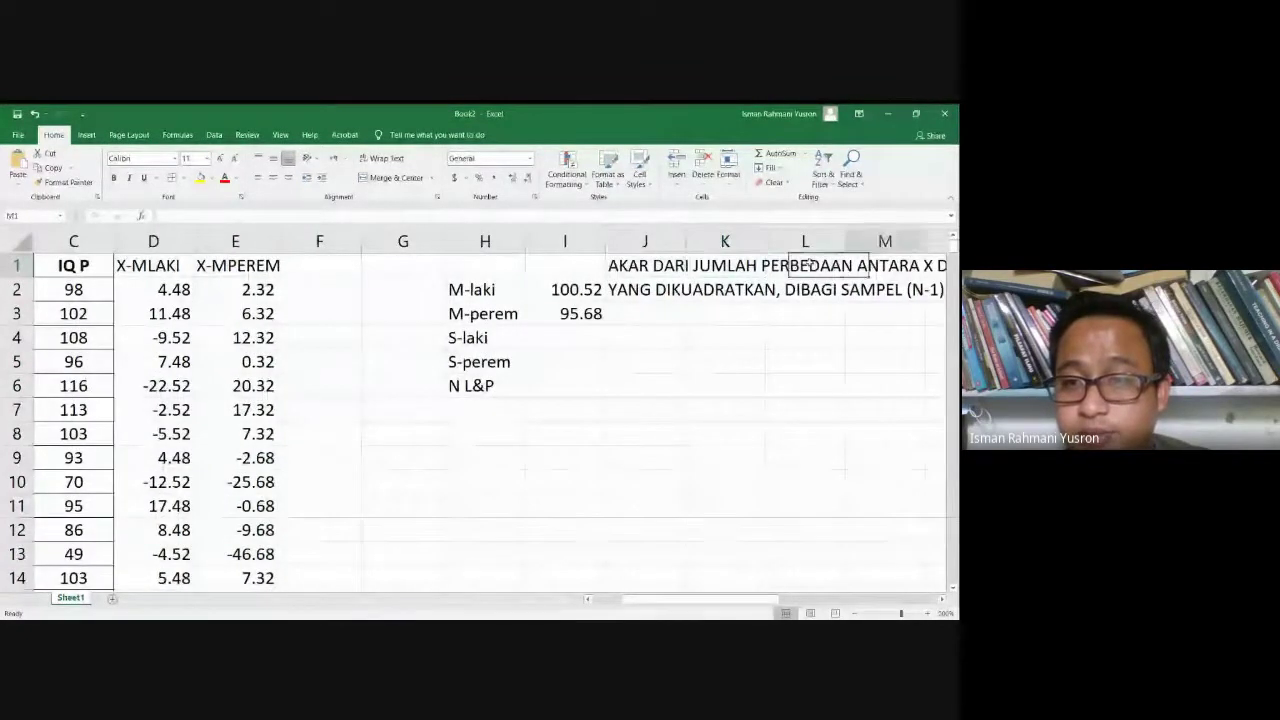
{"action": "key", "text": "Right"}
{"action": "key", "text": "Left"}
{"action": "key", "text": "Left"}
{"action": "key", "text": "Left"}
{"action": "key", "text": "Left"}
{"action": "key", "text": "Left"}
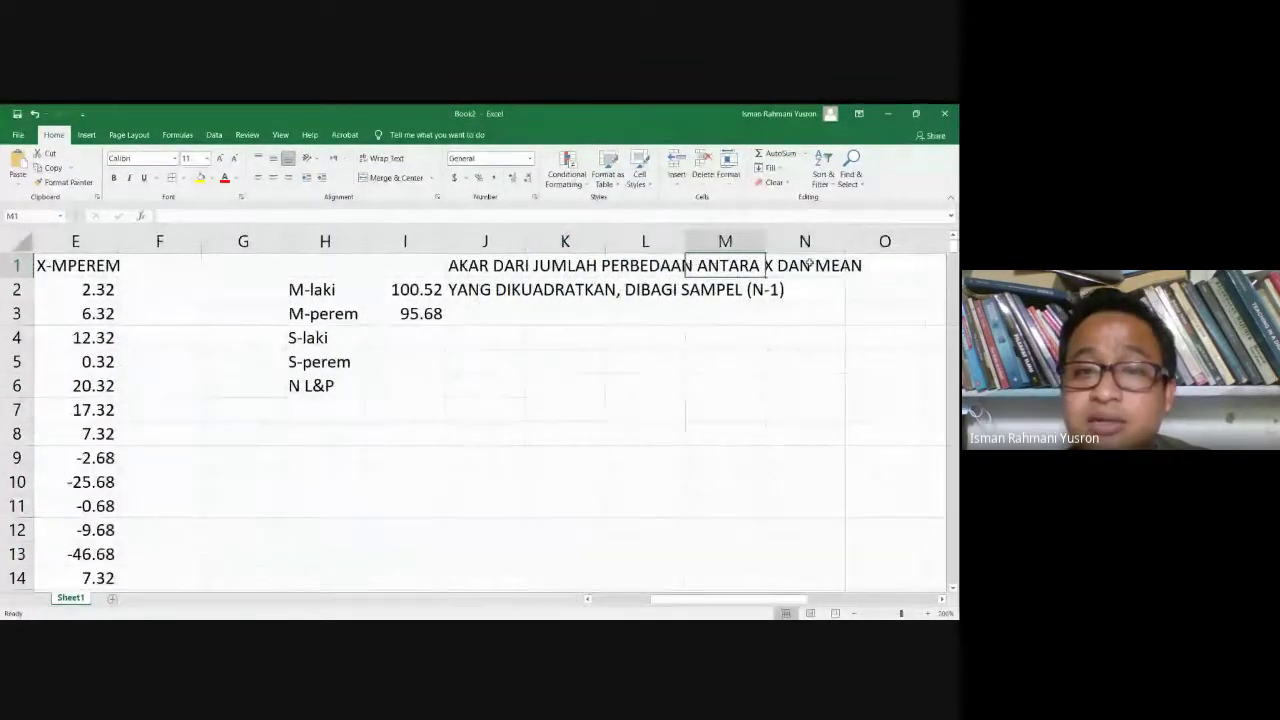
{"action": "key", "text": "Down"}
{"action": "key", "text": "Left"}
{"action": "key", "text": "Left"}
{"action": "key", "text": "Left"}
{"action": "key", "text": "Left"}
{"action": "key", "text": "Left"}
{"action": "key", "text": "Left"}
{"action": "key", "text": "Left"}
{"action": "key", "text": "Left"}
{"action": "key", "text": "Left"}
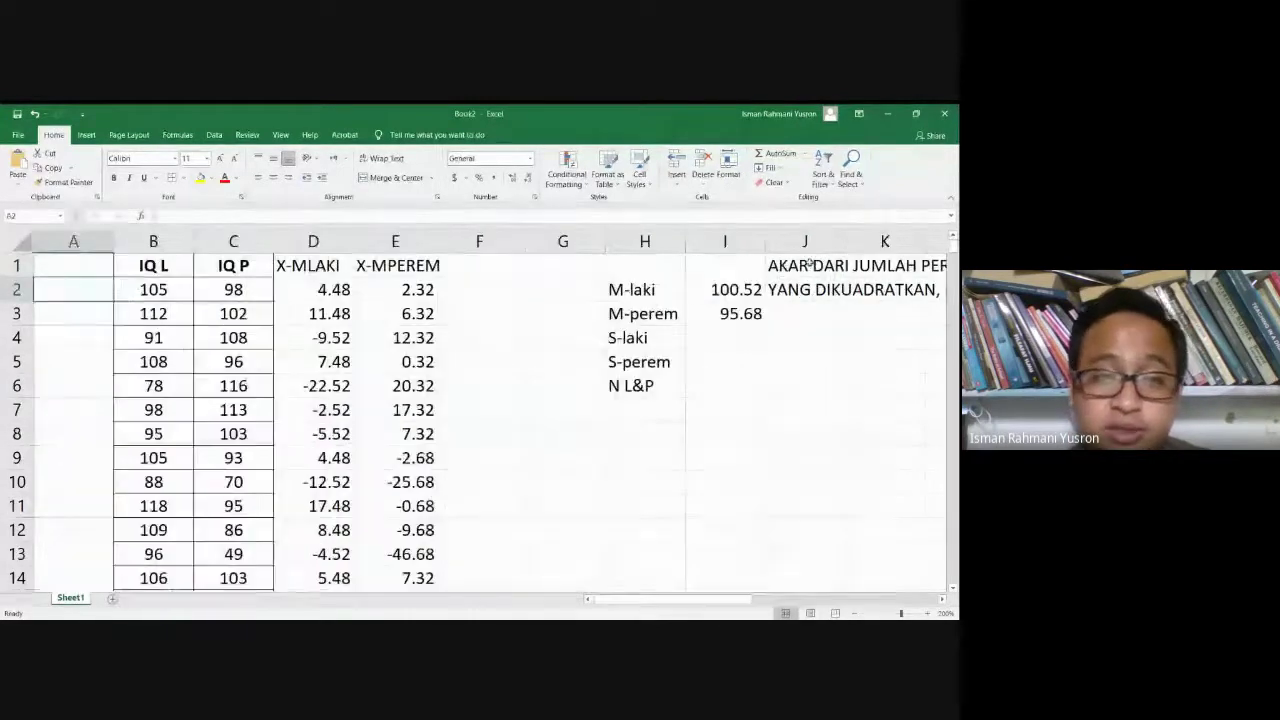
- Enter the column header "(X-MLAKI)^2" in cell F1
{"action": "key", "text": "Right"}
{"action": "key", "text": "Right"}
{"action": "key", "text": "Right"}
{"action": "key", "text": "Right"}
{"action": "key", "text": "Right"}
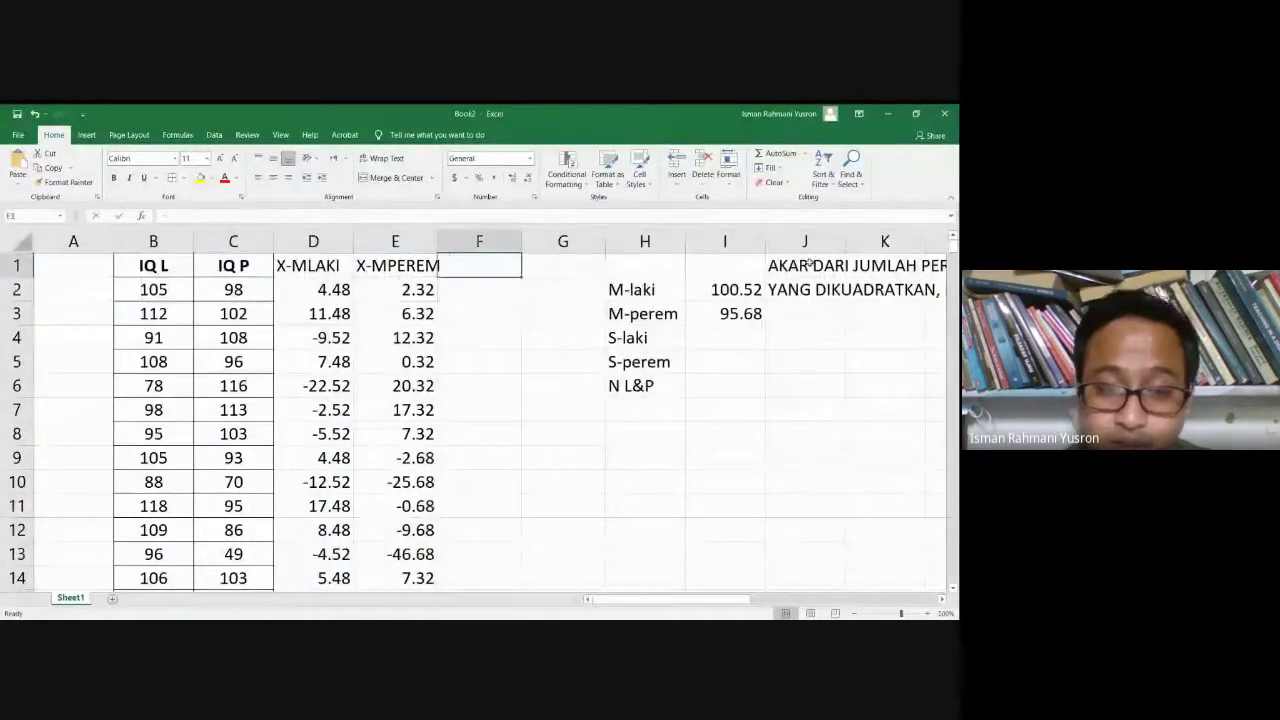
{"action": "key", "text": "BackSpace"}
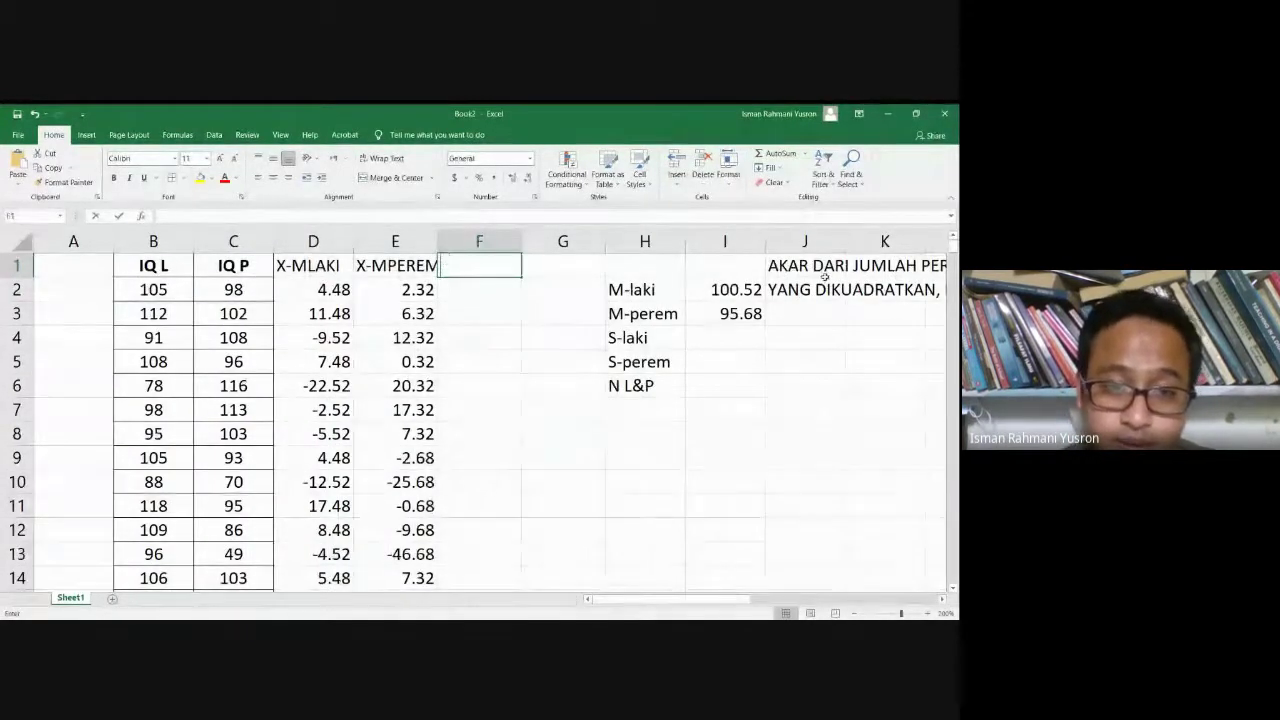
{"action": "type", "text": "(x"}
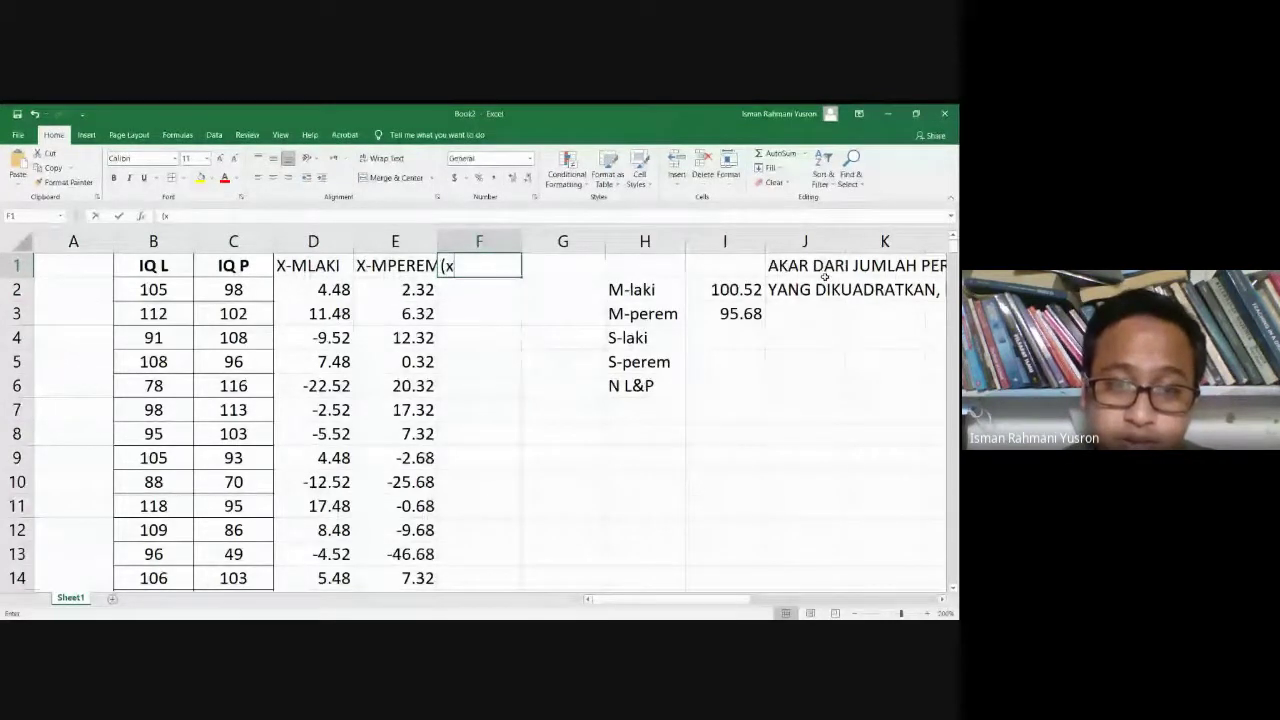
{"action": "type", "text": ")x"}
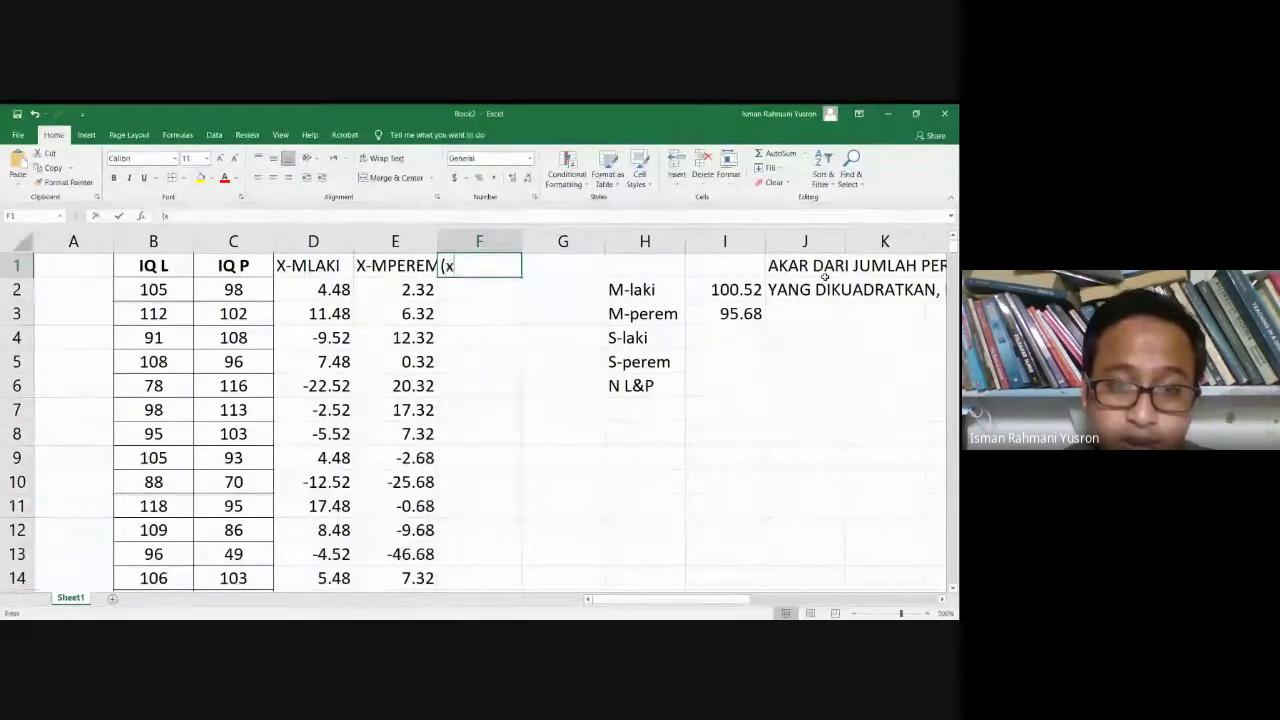
{"action": "key", "text": "BackSpace"}
{"action": "type", "text": "X-m"}
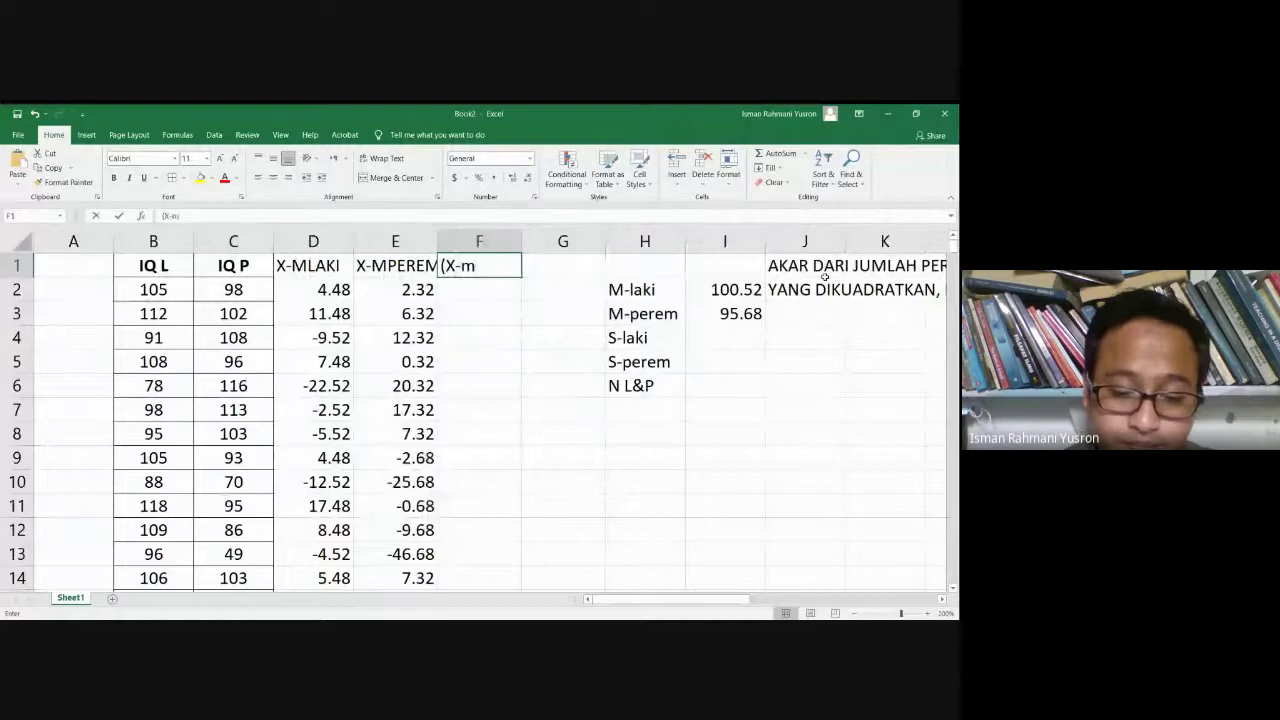
{"action": "key", "text": "BackSpace"}
{"action": "type", "text": "M)"}
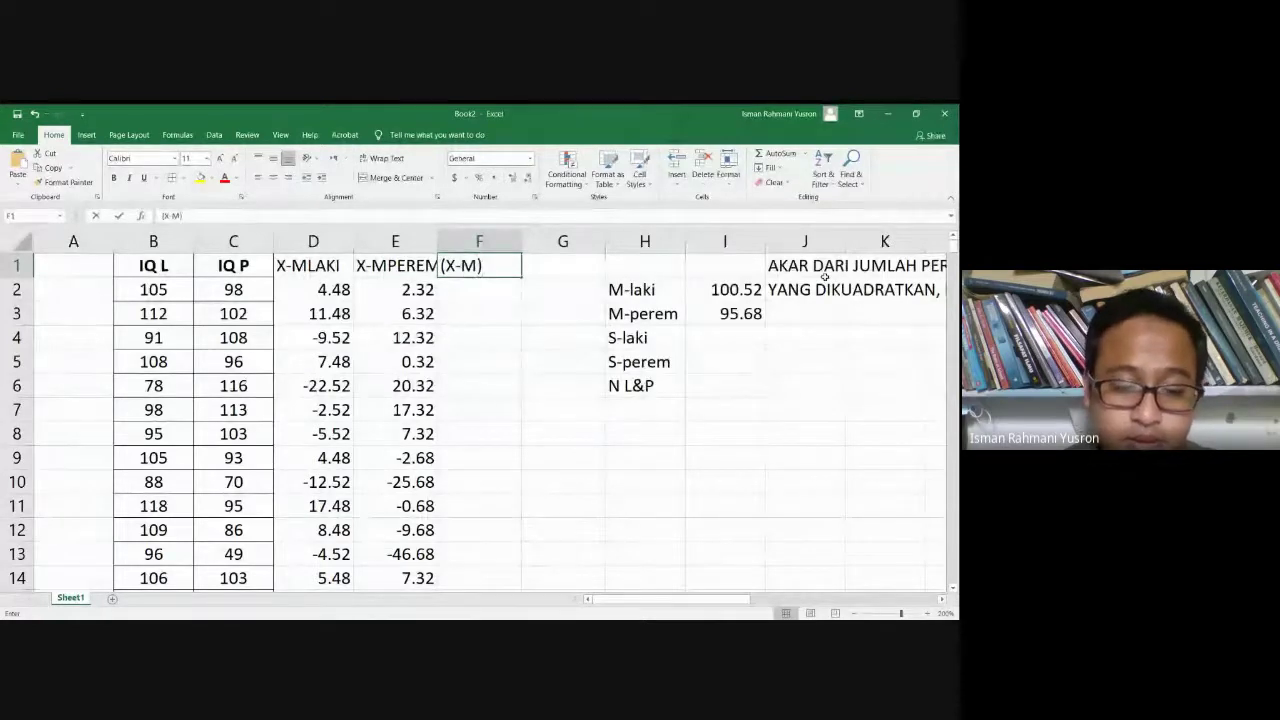
{"action": "type", "text": "^"}
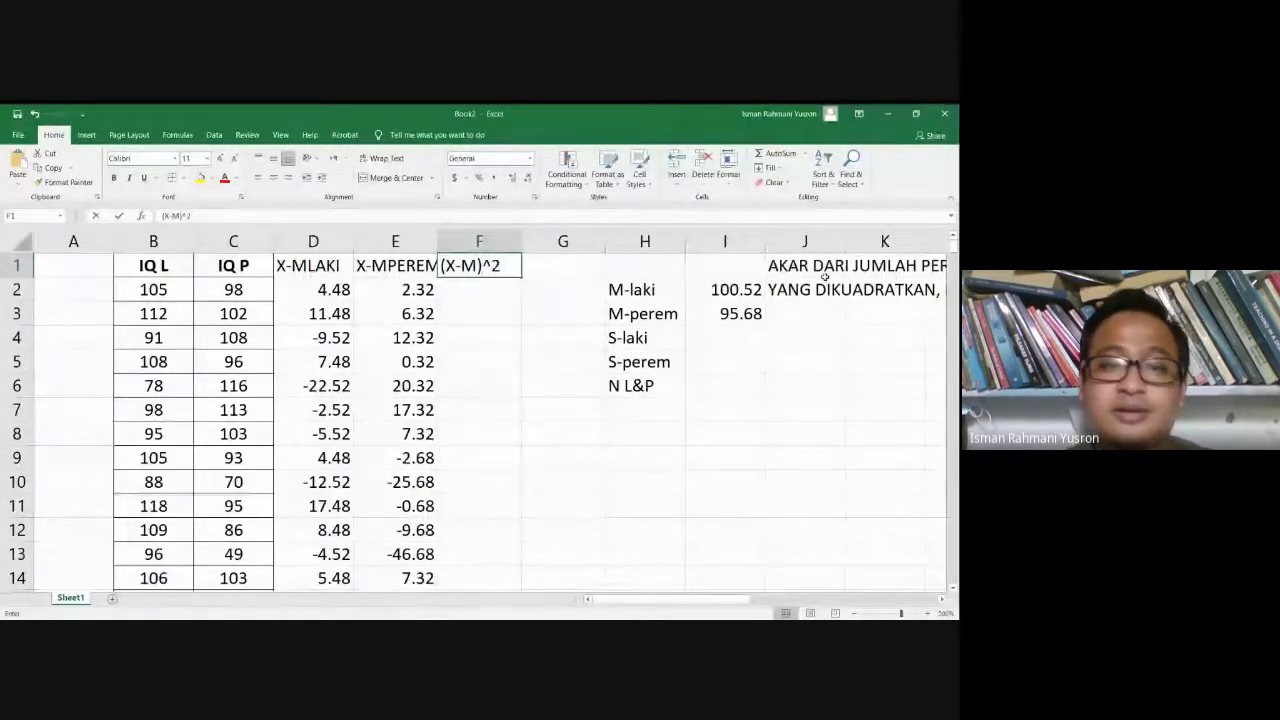
{"action": "type", "text": "2"}
{"action": "key", "text": "Return"}
{"action": "key", "text": "Up"}
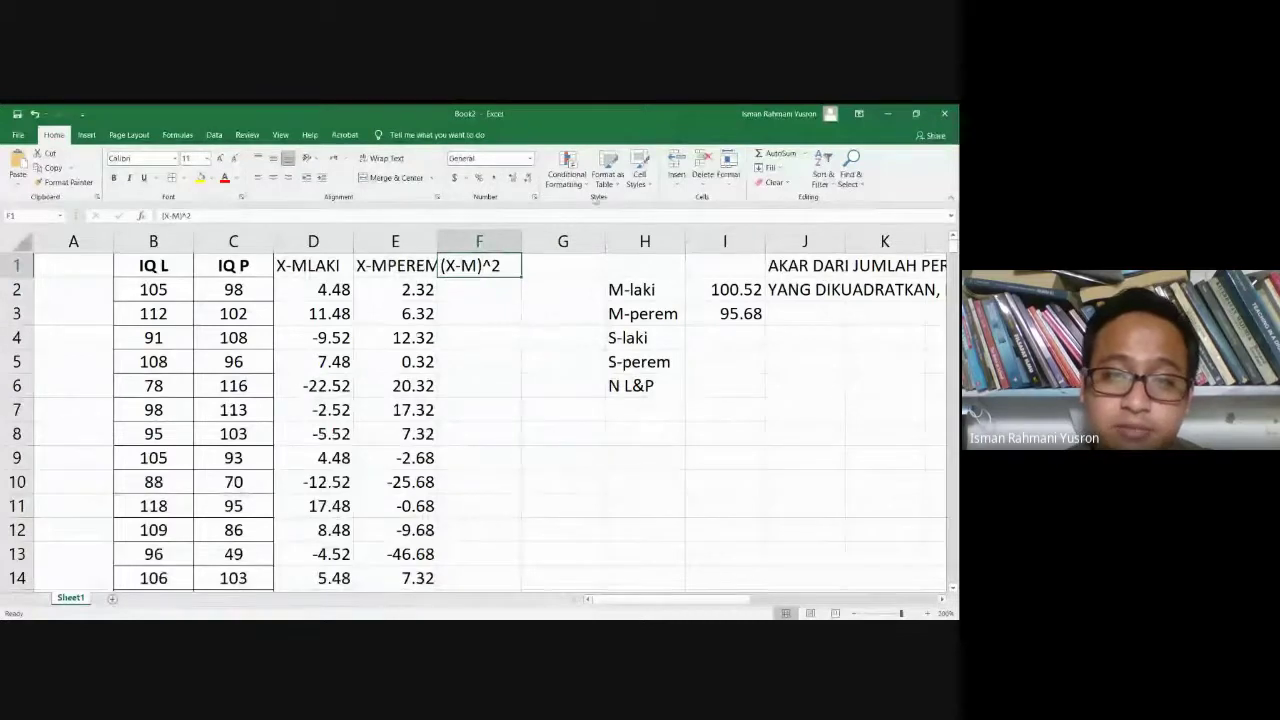
{"action": "double_click", "coordinate": [467, 265]}
{"action": "type", "text": "LAKI"}
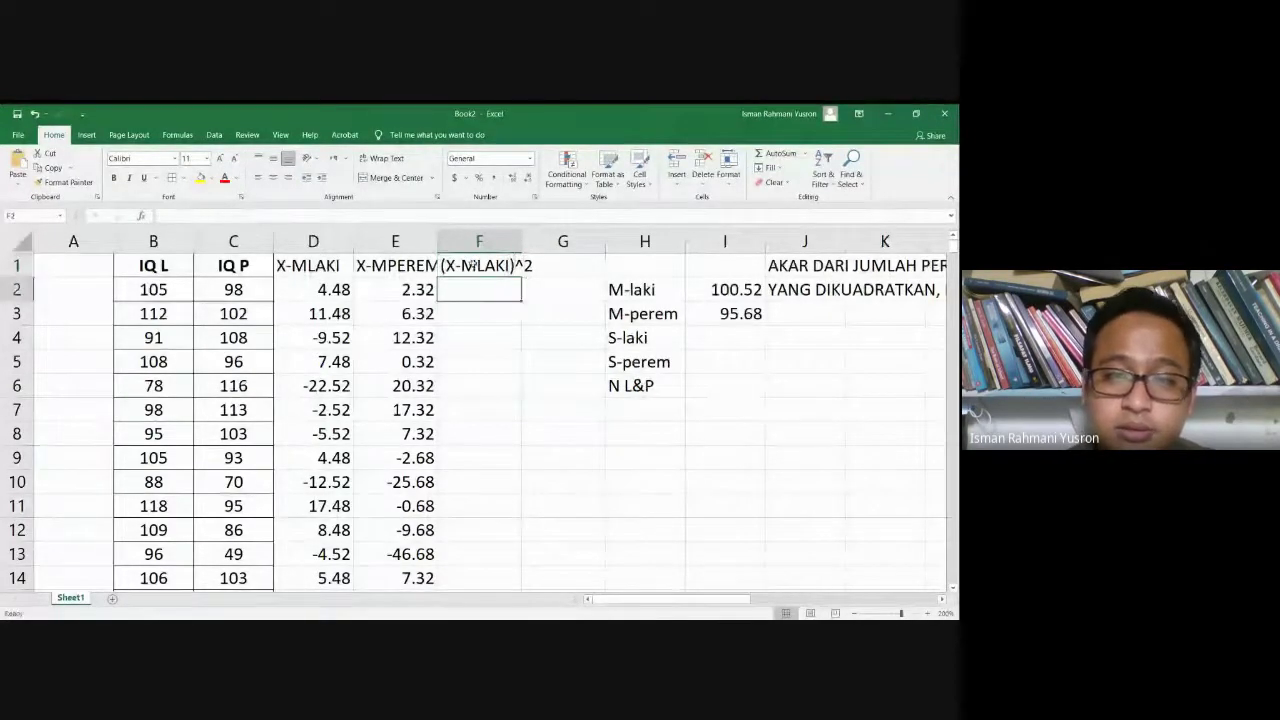
- Enter the column header "(X-Mperem)^2" in cell G1 and autofit the widths of columns F and G
{"action": "key", "text": "Tab"}
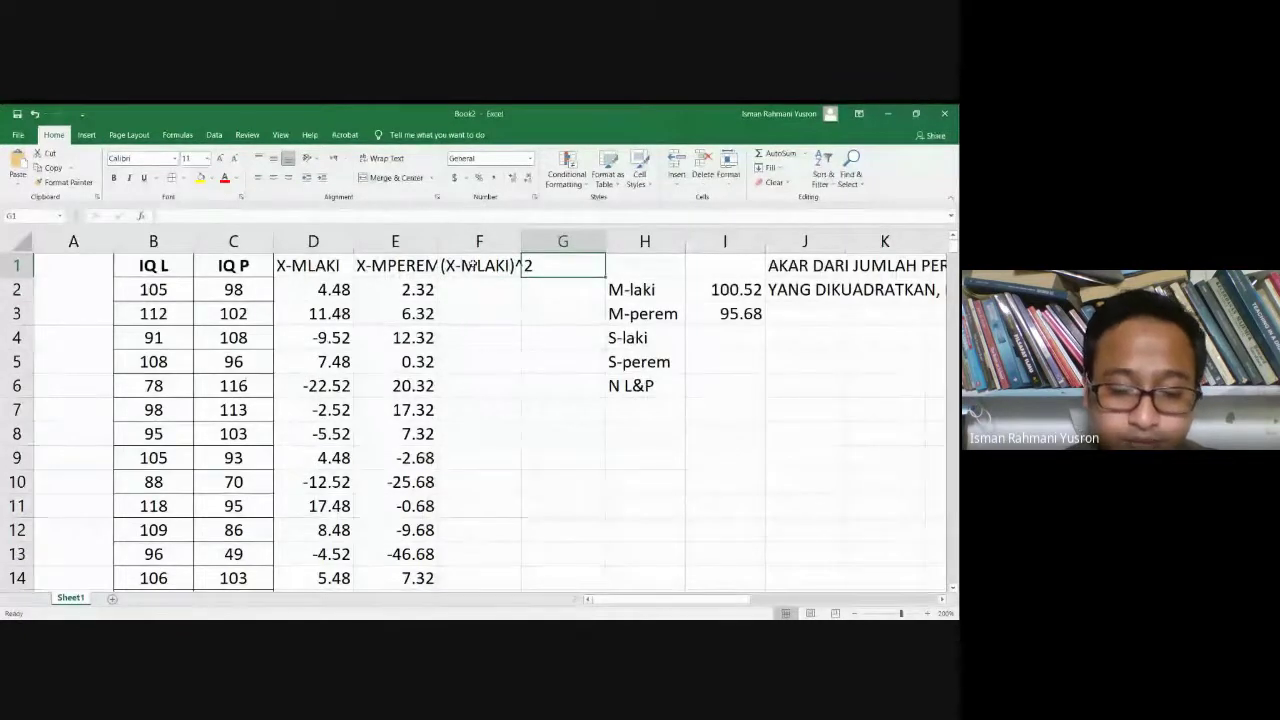
{"action": "type", "text": "(X-"}
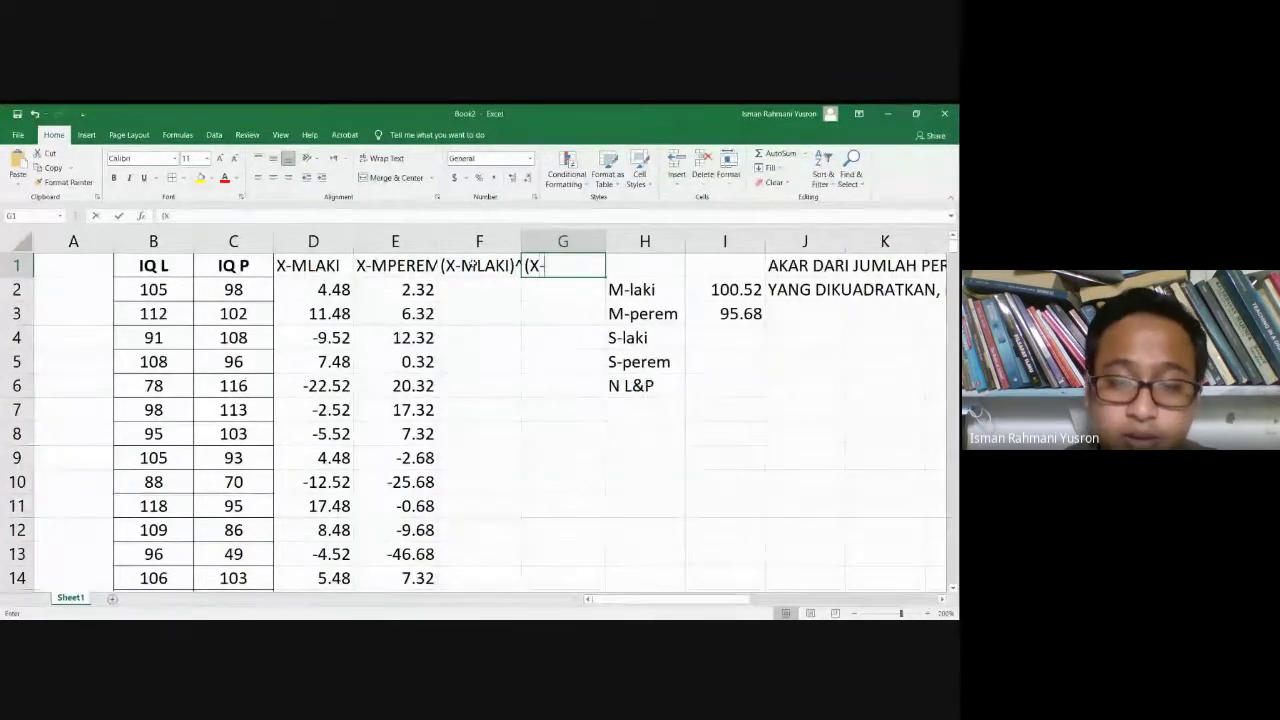
{"action": "type", "text": "Mp"}
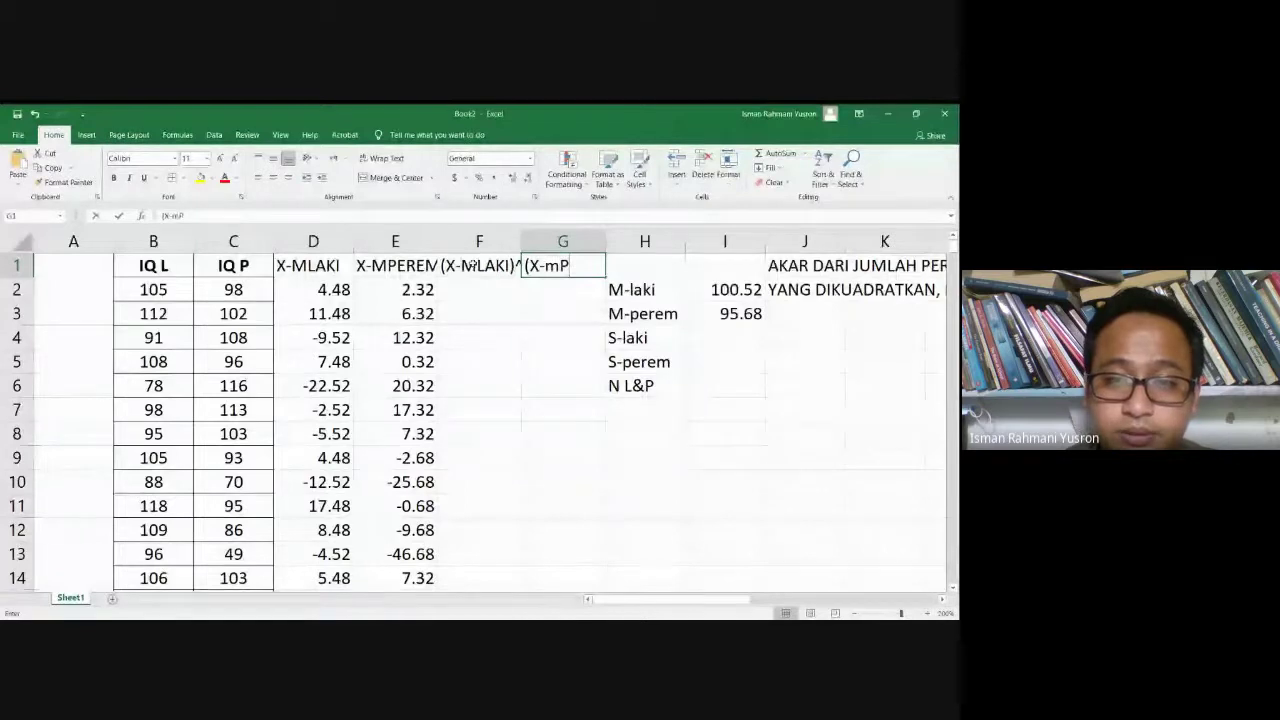
{"action": "type", "text": "erem)"}
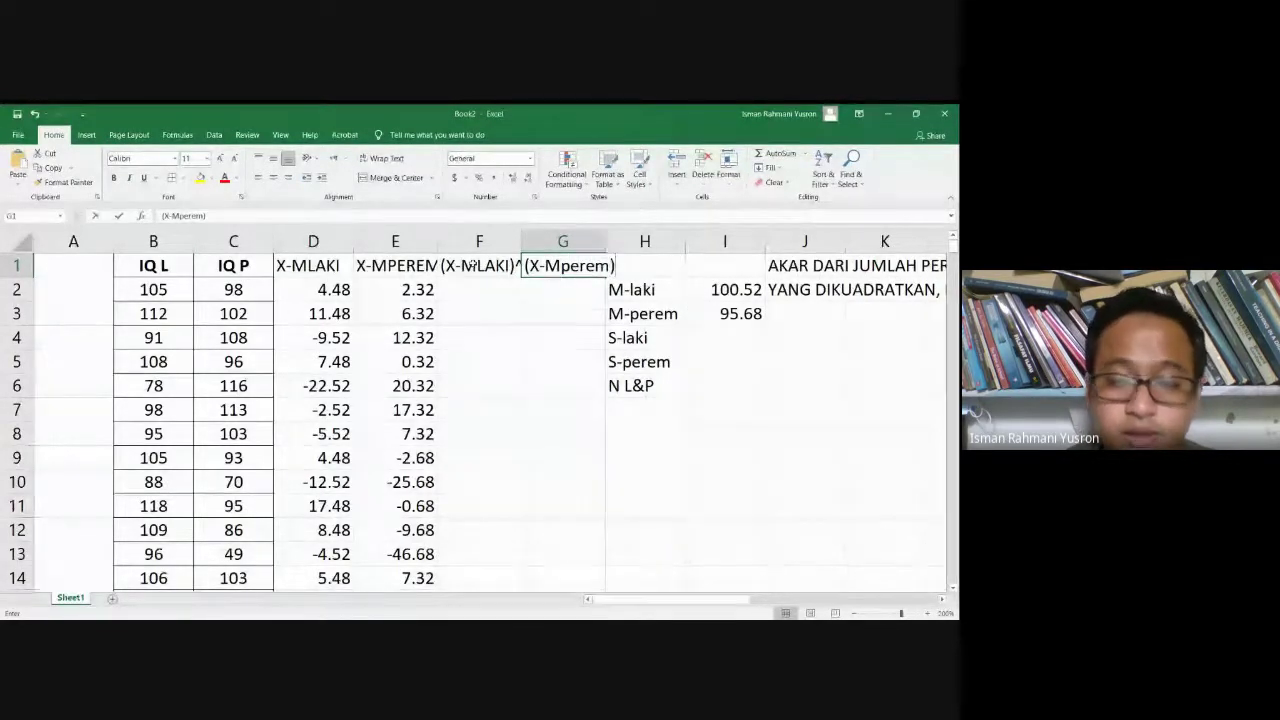
{"action": "type", "text": "^2"}
{"action": "key", "text": "ctrl+Return"}
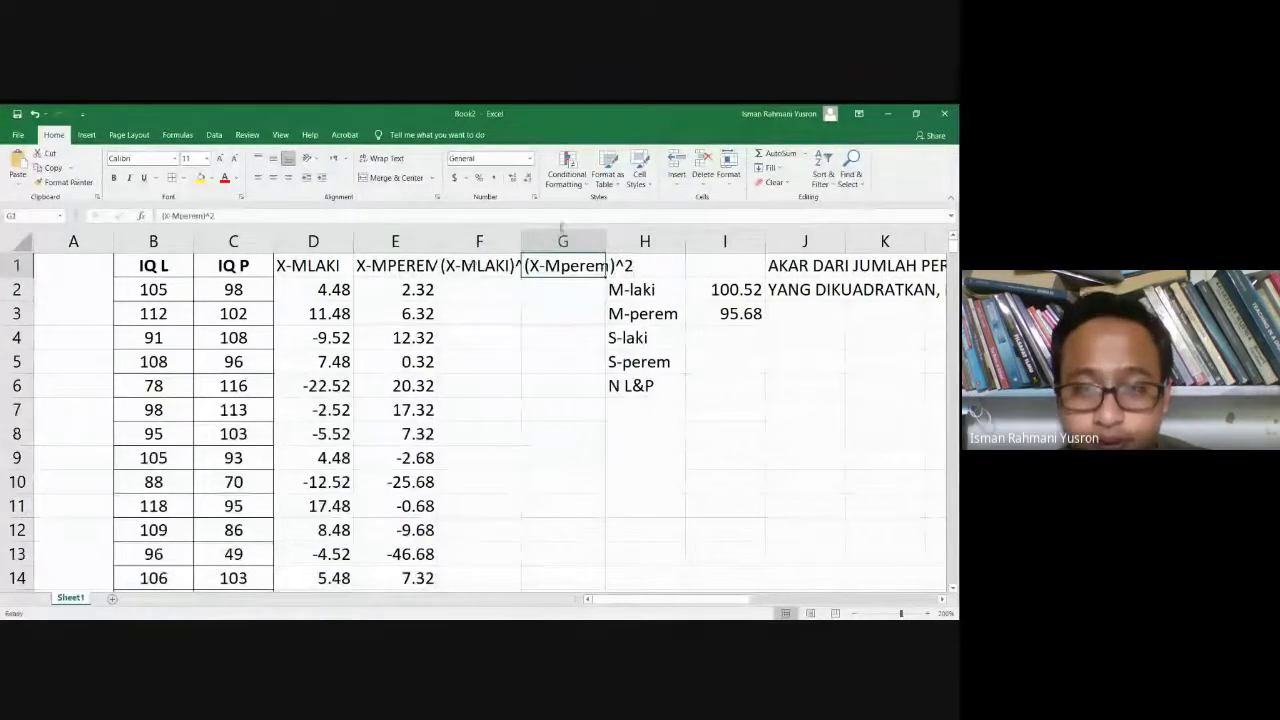
{"action": "double_click", "coordinate": [520, 241]}
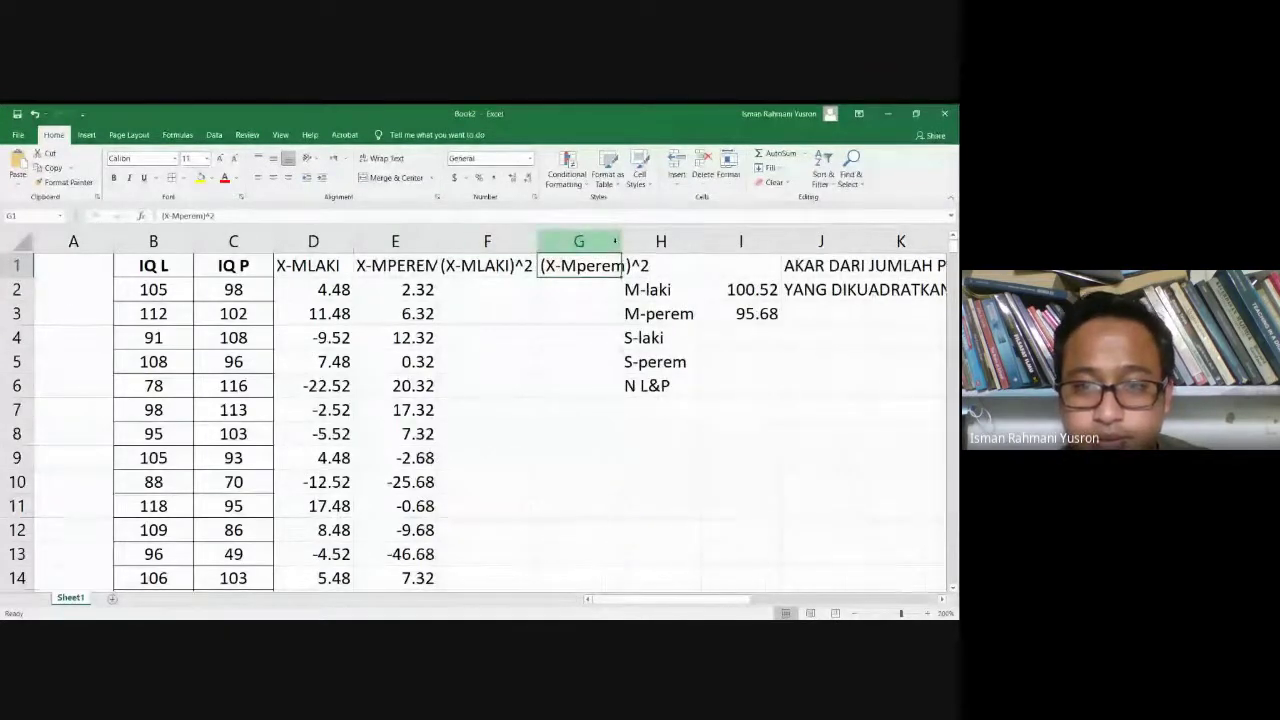
{"action": "double_click", "coordinate": [619, 241]}
- Square each X-MLAKI difference with =D2*D2 in F2, filled down the (X-MLAKI)^2 column
{"action": "left_click", "coordinate": [502, 289]}
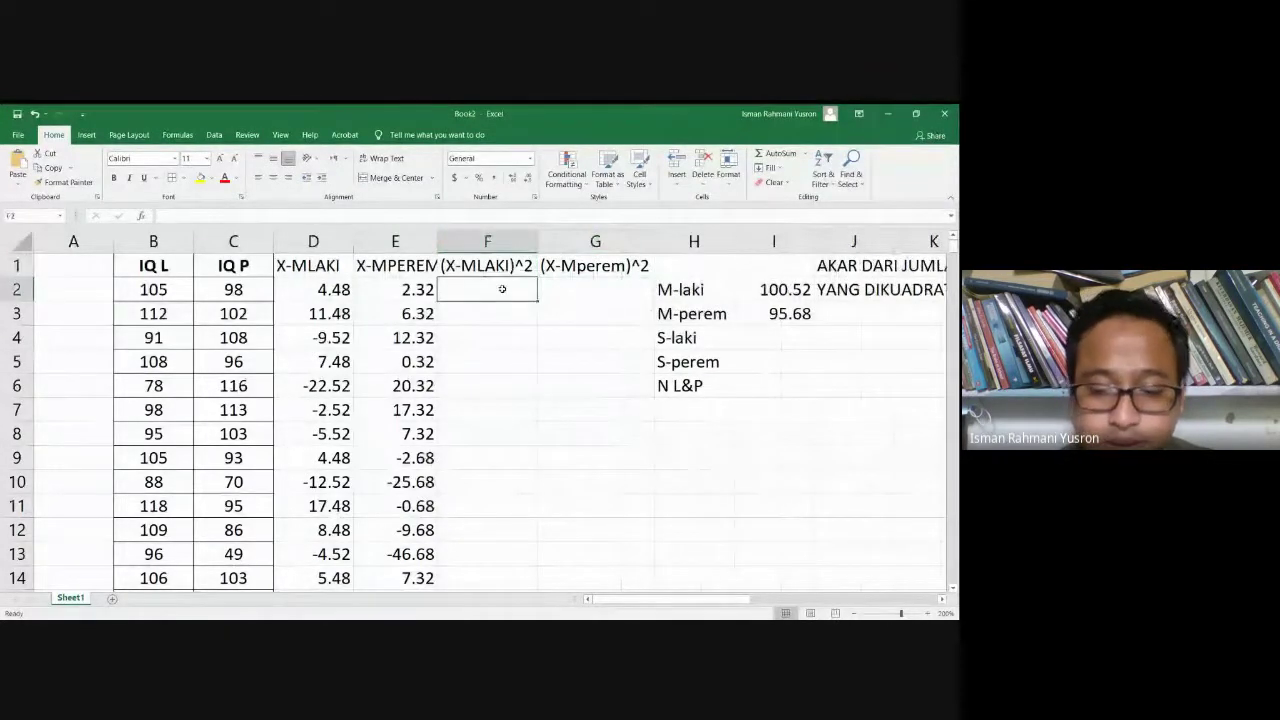
{"action": "type", "text": "="}
{"action": "left_click", "coordinate": [335, 287]}
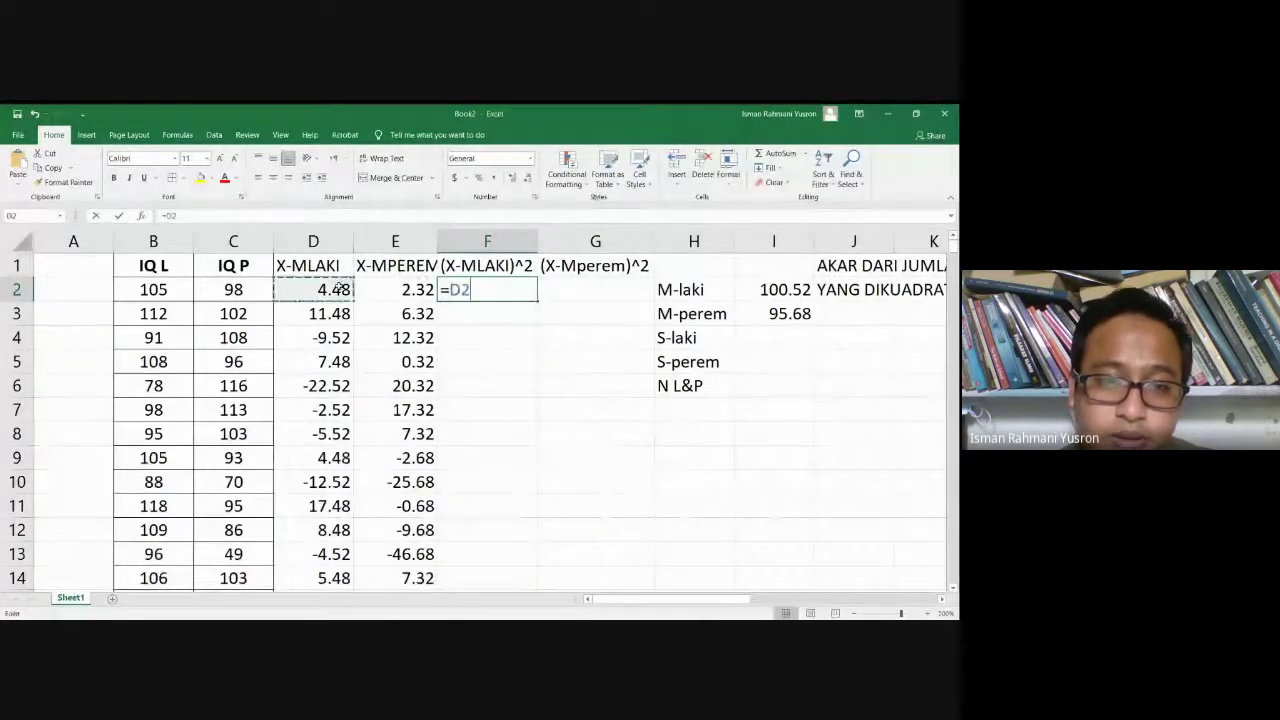
{"action": "type", "text": "*"}
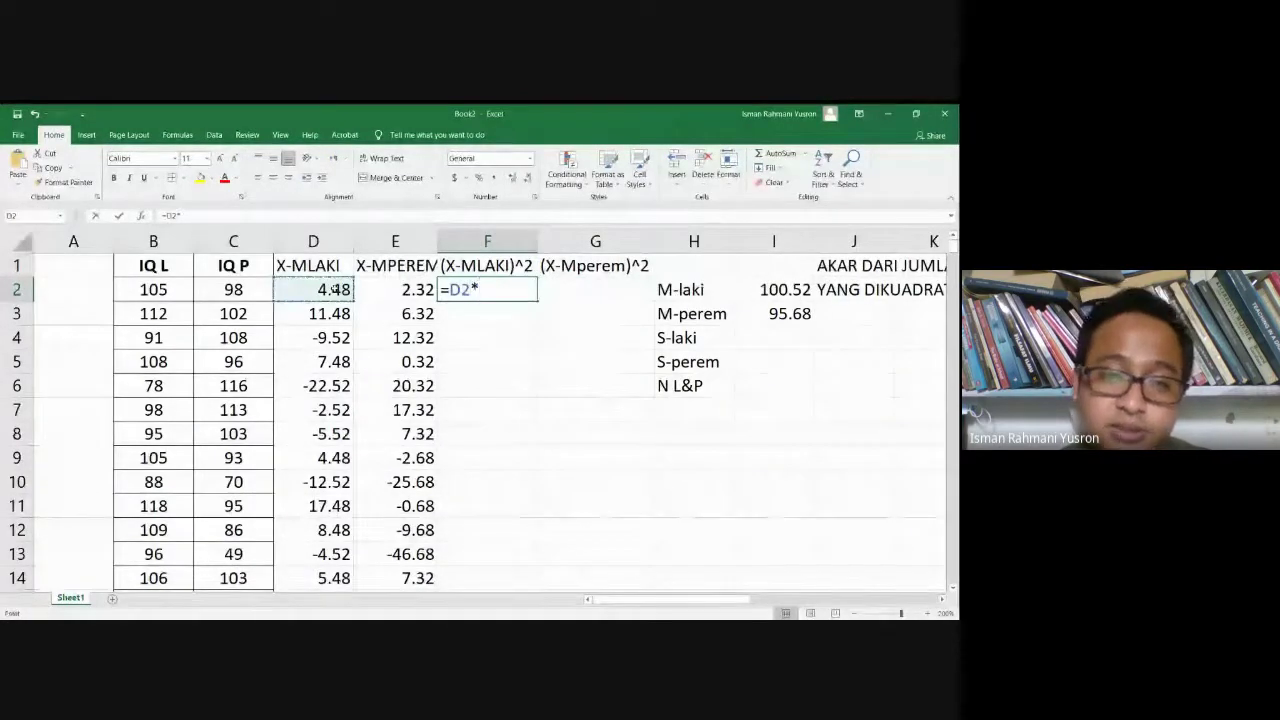
{"action": "left_click", "coordinate": [335, 289]}
{"action": "key", "text": "Return"}
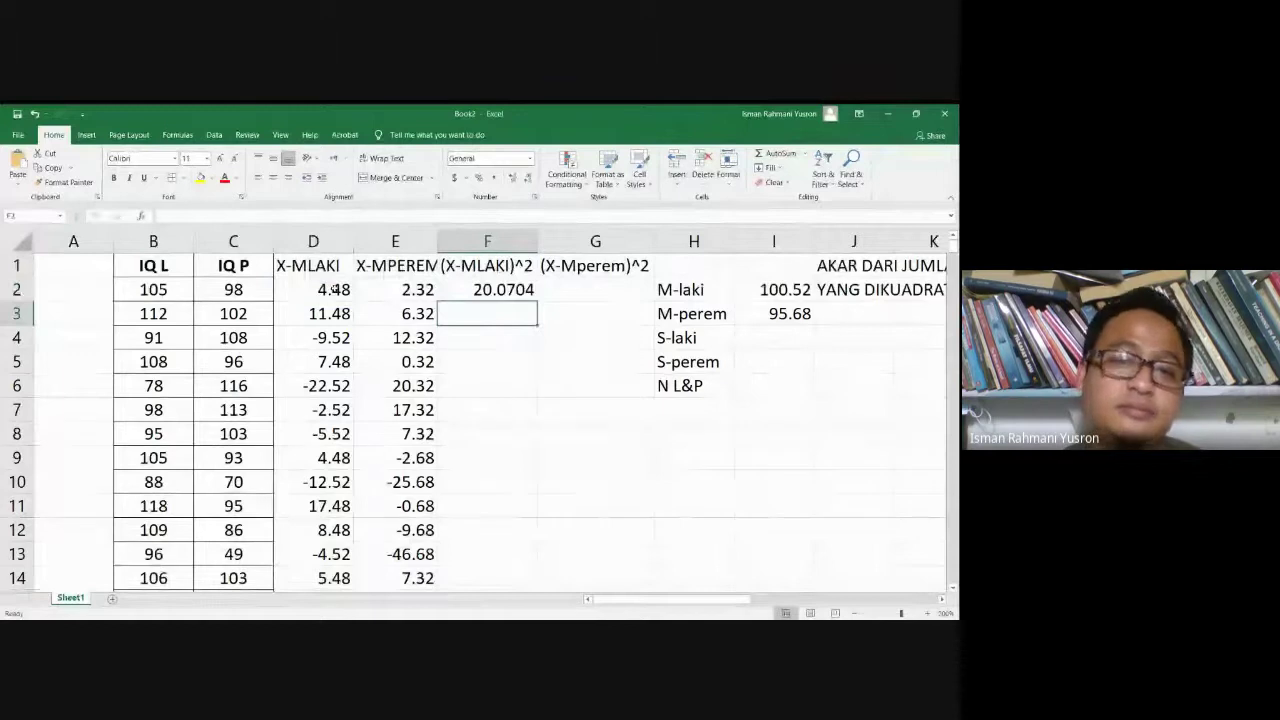
{"action": "key", "text": "Up"}
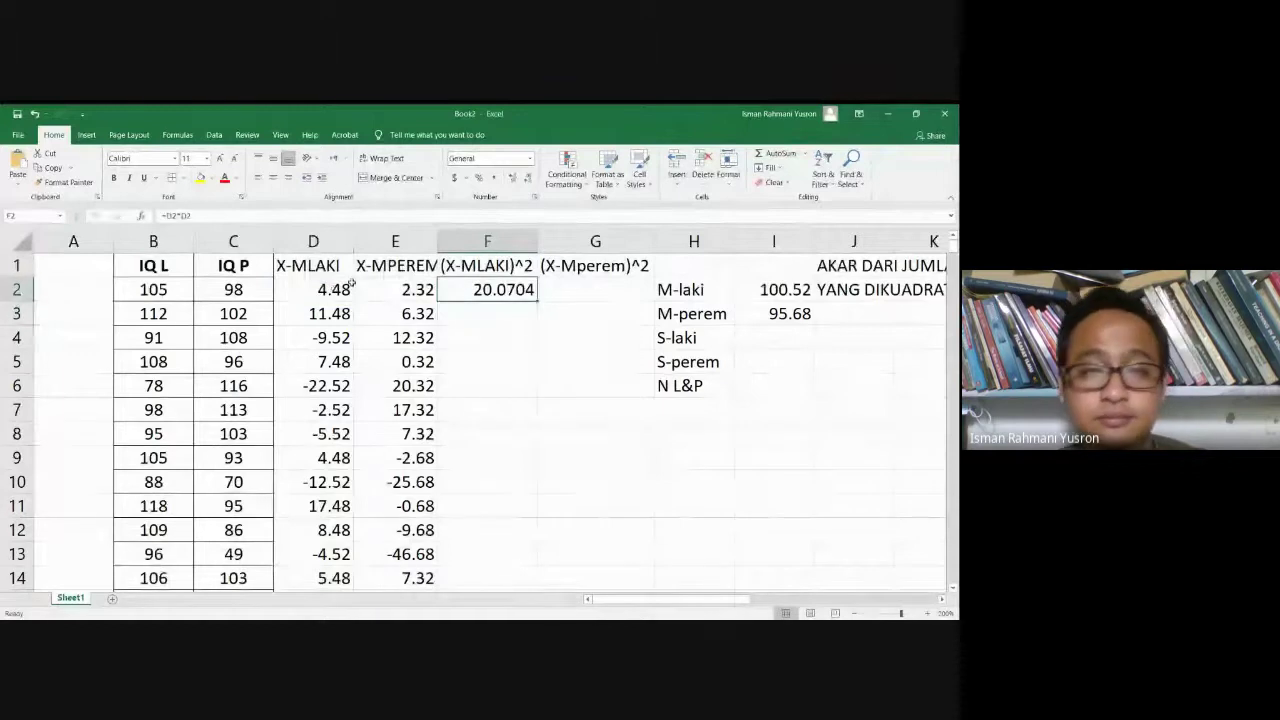
{"action": "double_click", "coordinate": [537, 301]}
- Square each X-MPEREM difference with =E2*E2 in G2, filled down the (X-Mperem)^2 column
{"action": "left_click", "coordinate": [558, 290]}
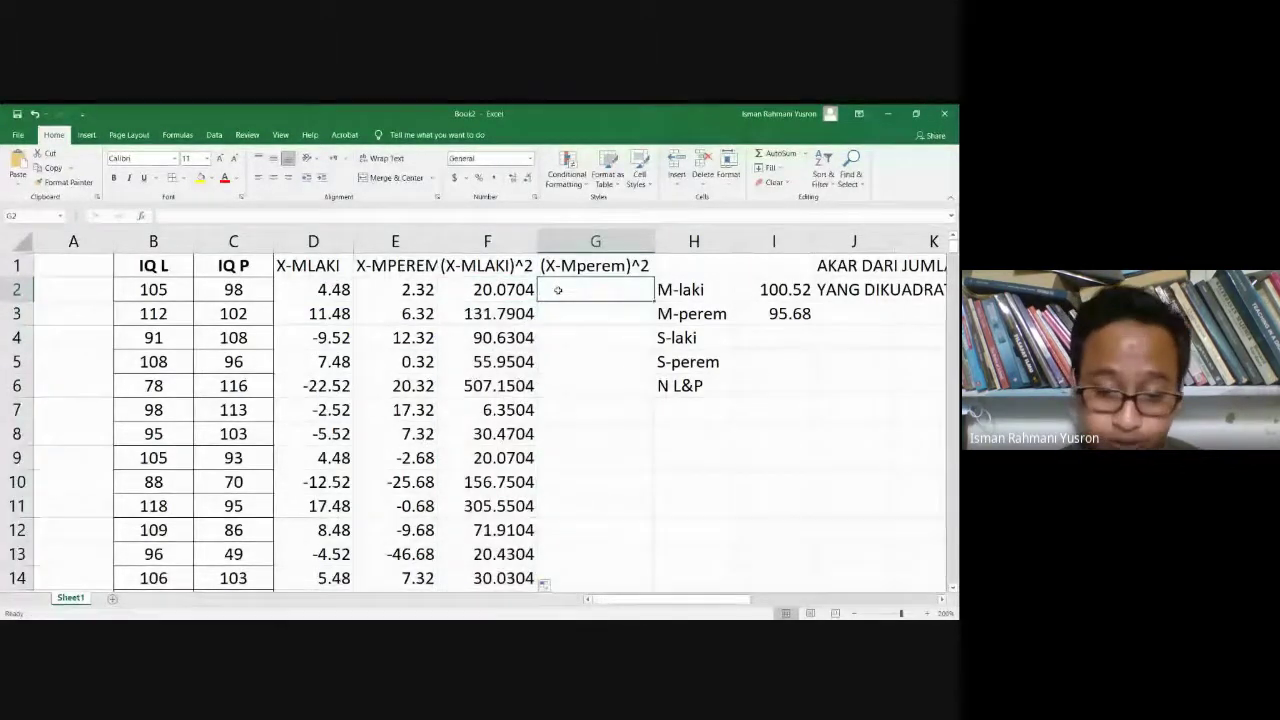
{"action": "type", "text": "="}
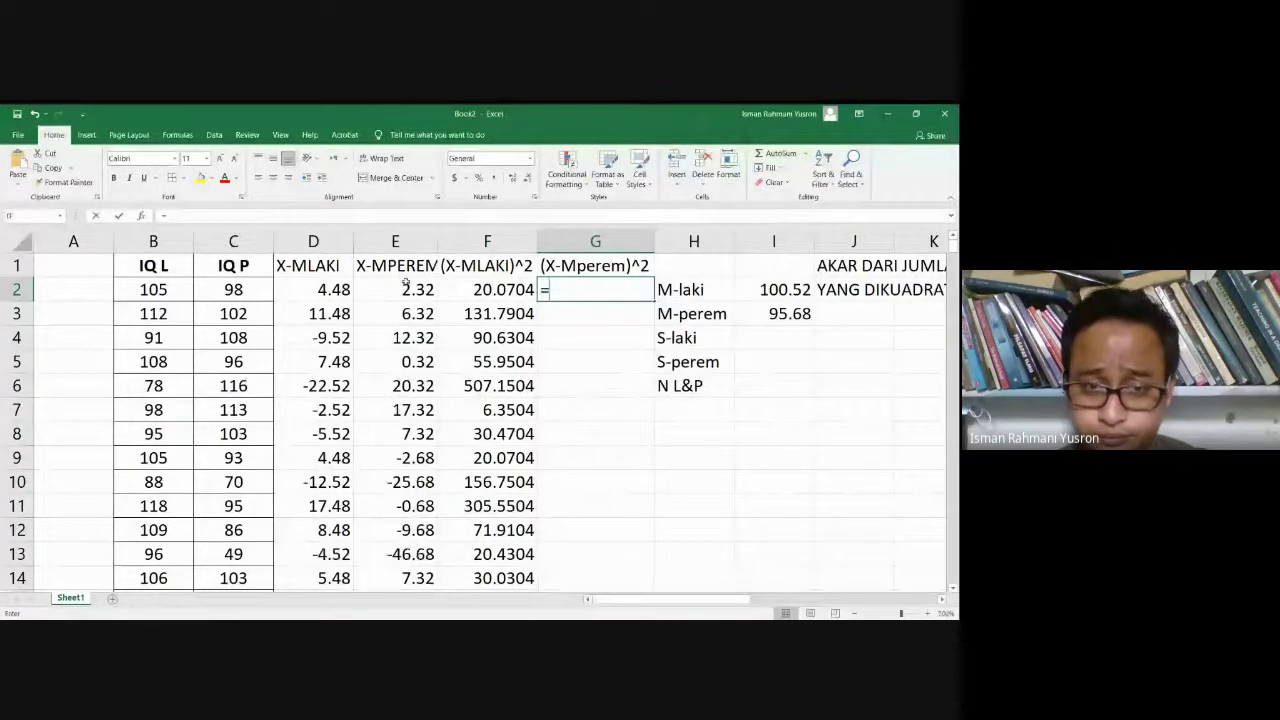
{"action": "left_click", "coordinate": [405, 285]}
{"action": "type", "text": "*"}
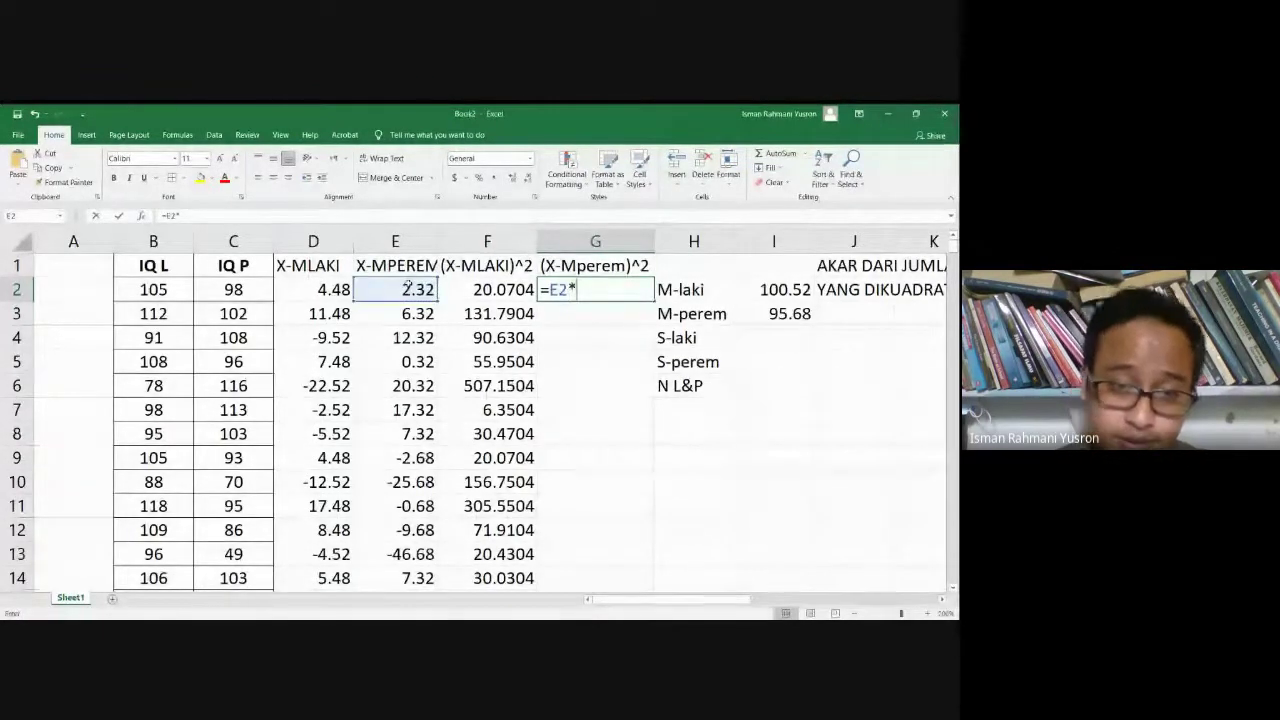
{"action": "left_click", "coordinate": [407, 287]}
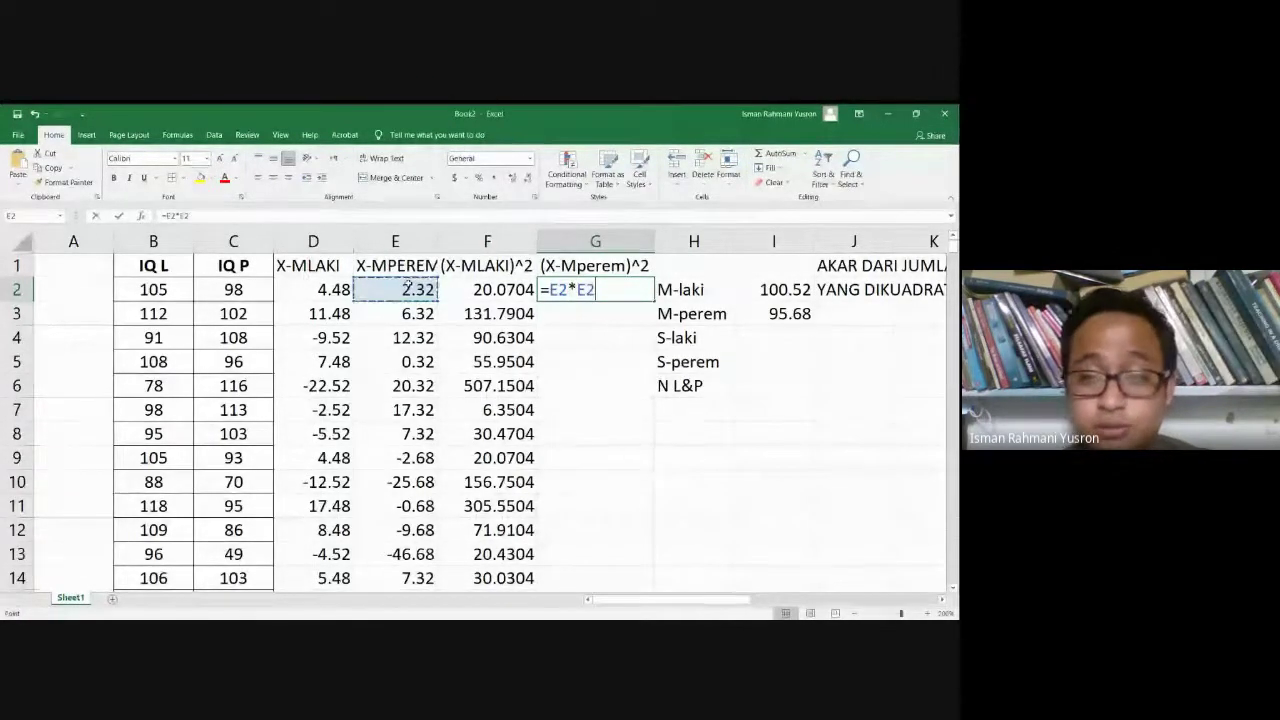
{"action": "key", "text": "ctrl+Return"}
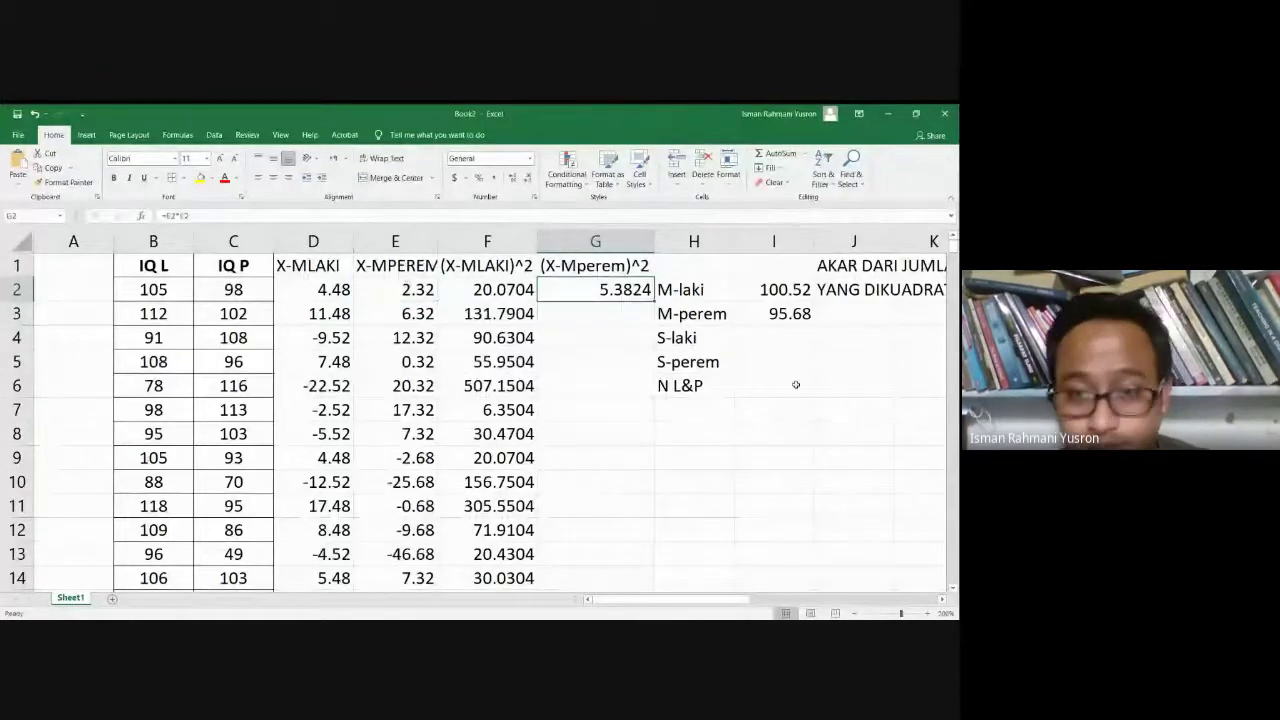
{"action": "key", "text": "Down"}
{"action": "key", "text": "Right"}
{"action": "double_click", "coordinate": [650, 290]}
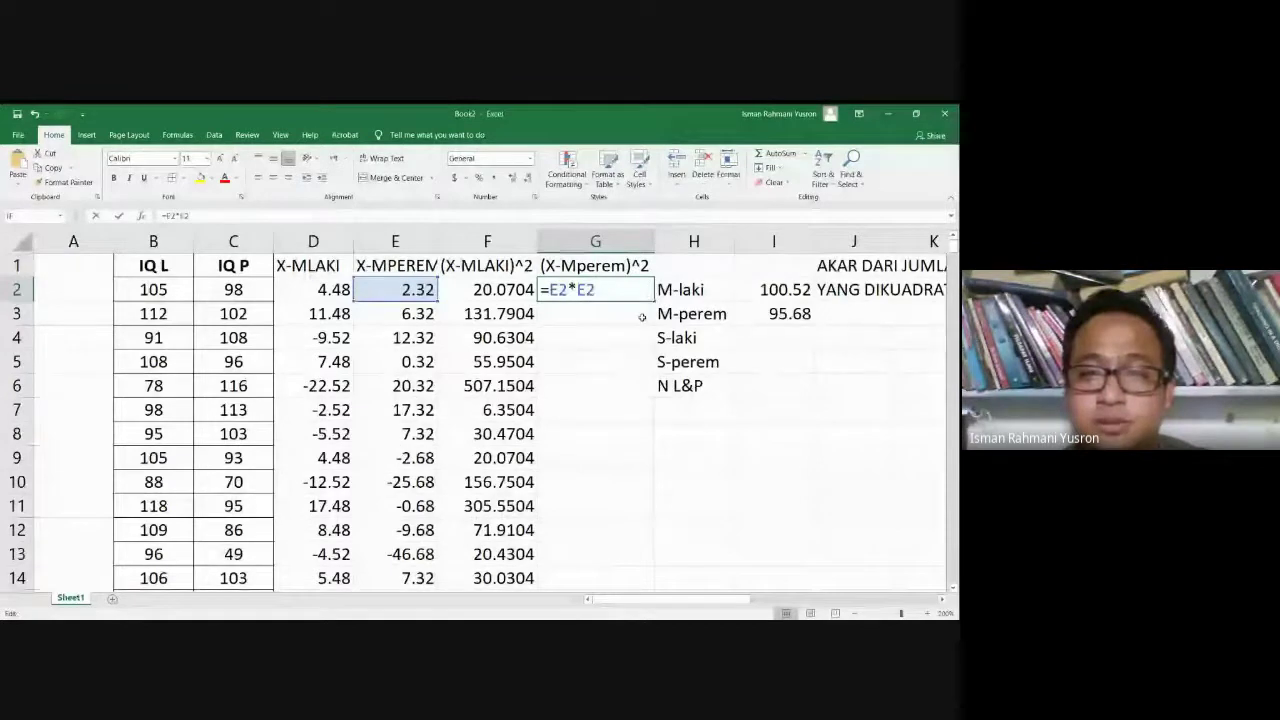
{"action": "key", "text": "Escape"}
{"action": "double_click", "coordinate": [654, 301]}
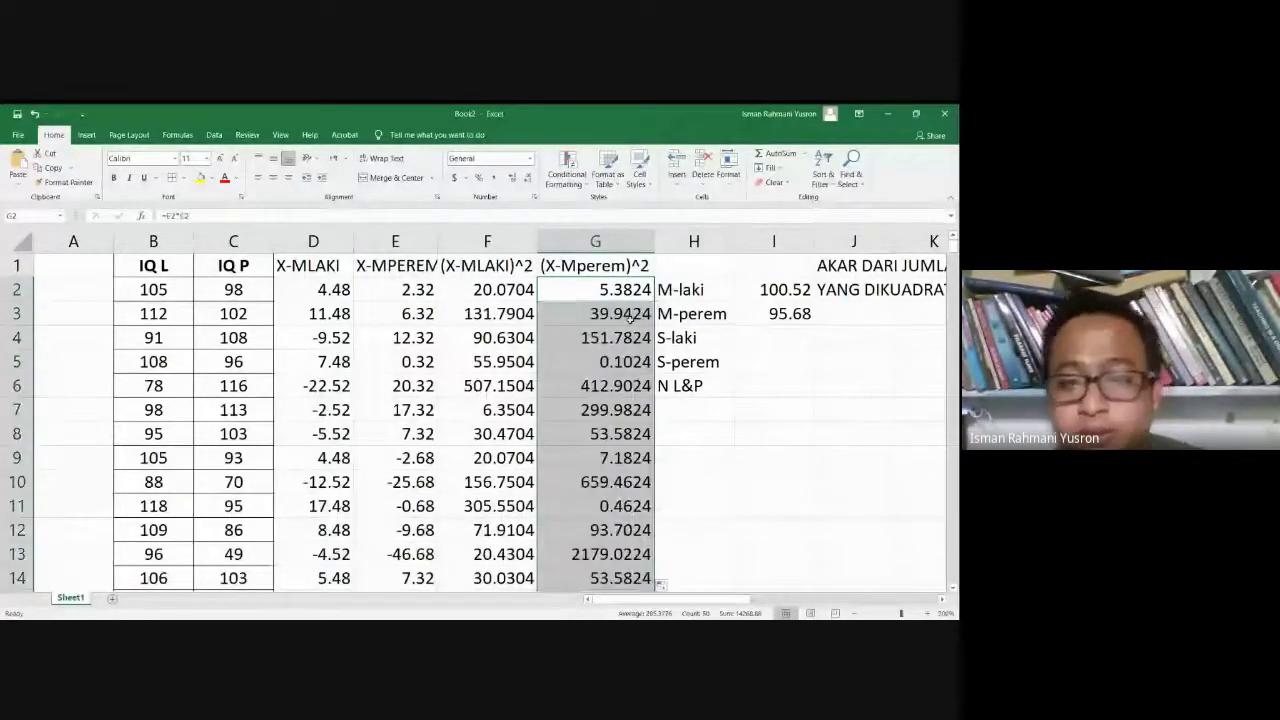
{"action": "scroll", "coordinate": [600, 367], "scroll_direction": "down", "scroll_amount": 18}
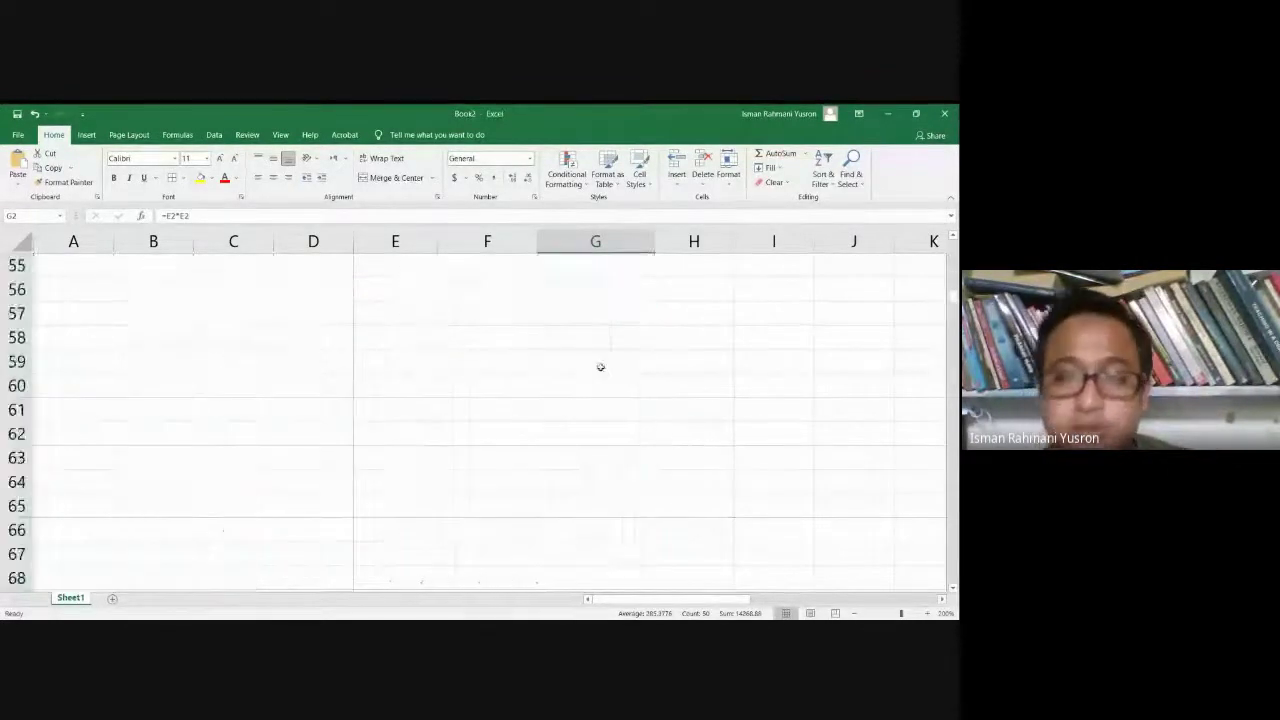
{"action": "scroll", "coordinate": [600, 367], "scroll_direction": "up", "scroll_amount": 18}
- Reread the standard deviation note beside the summary labels to check which calculation follows the squared differences
{"action": "left_click", "coordinate": [705, 341]}
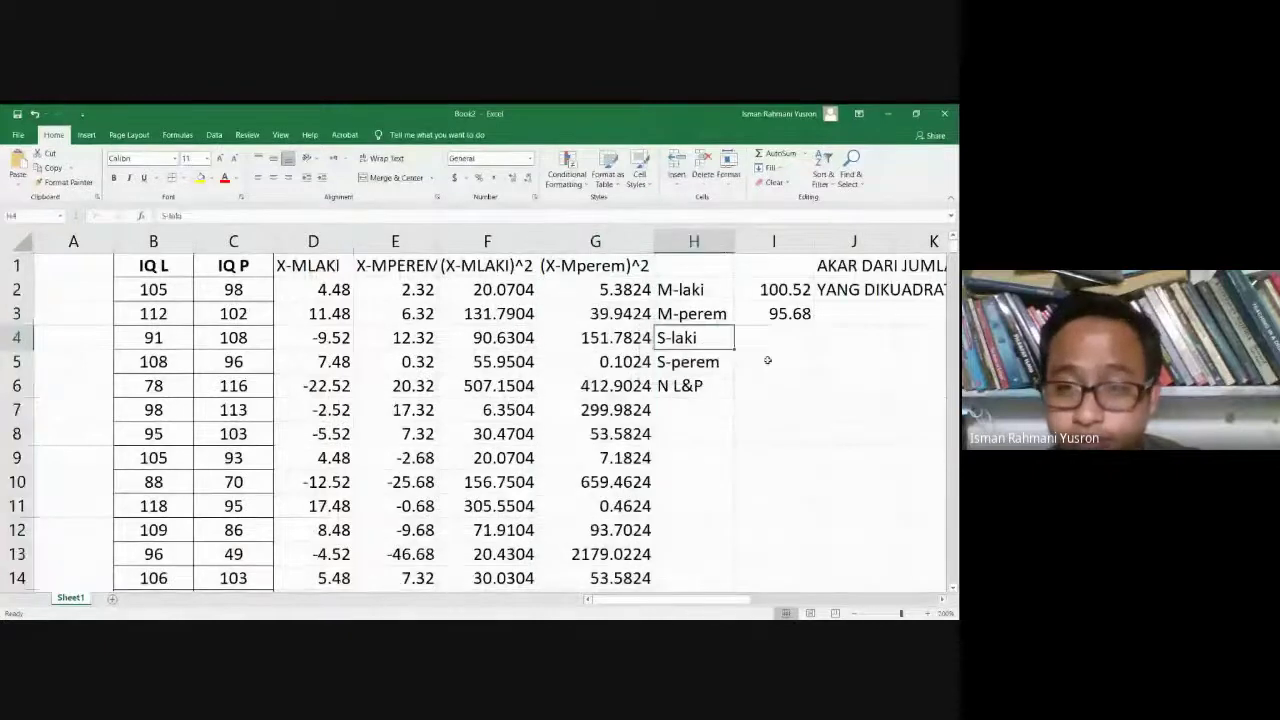
{"action": "left_click", "coordinate": [890, 289]}
{"action": "scroll", "coordinate": [890, 287], "scroll_direction": "right", "scroll_amount": 3}
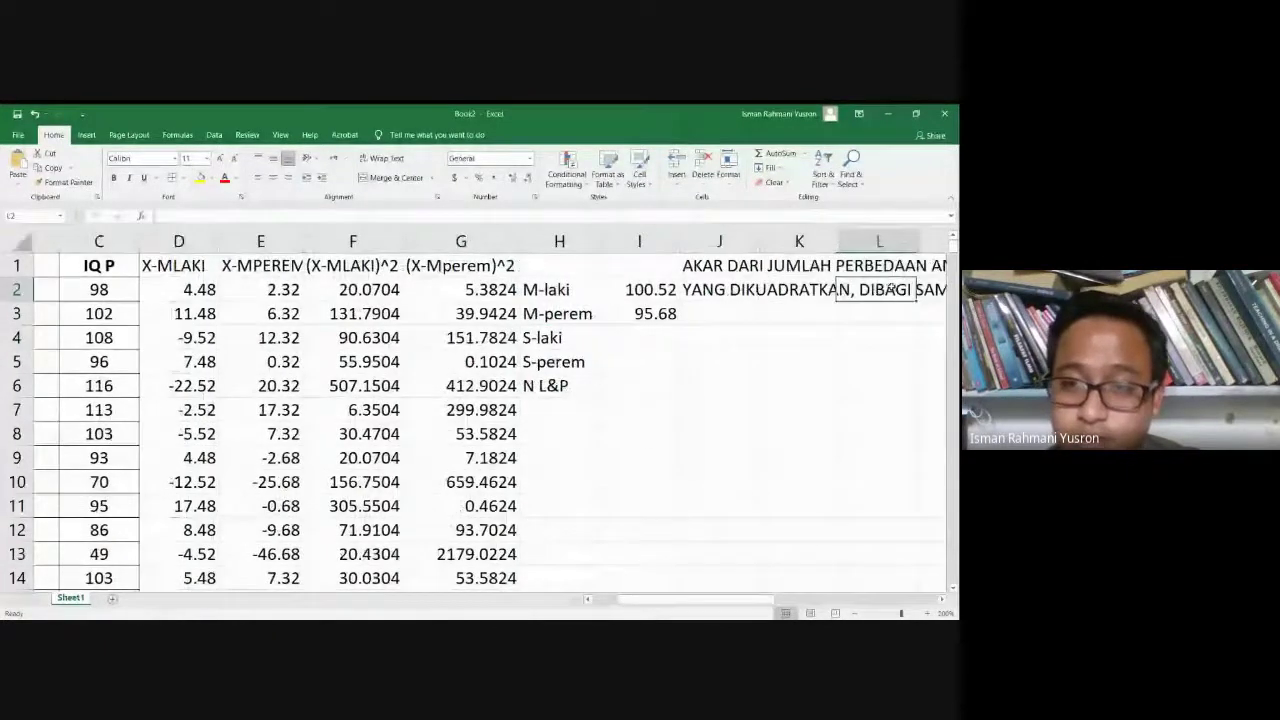
{"action": "key", "text": "Right"}
{"action": "key", "text": "Right"}
{"action": "key", "text": "Up"}
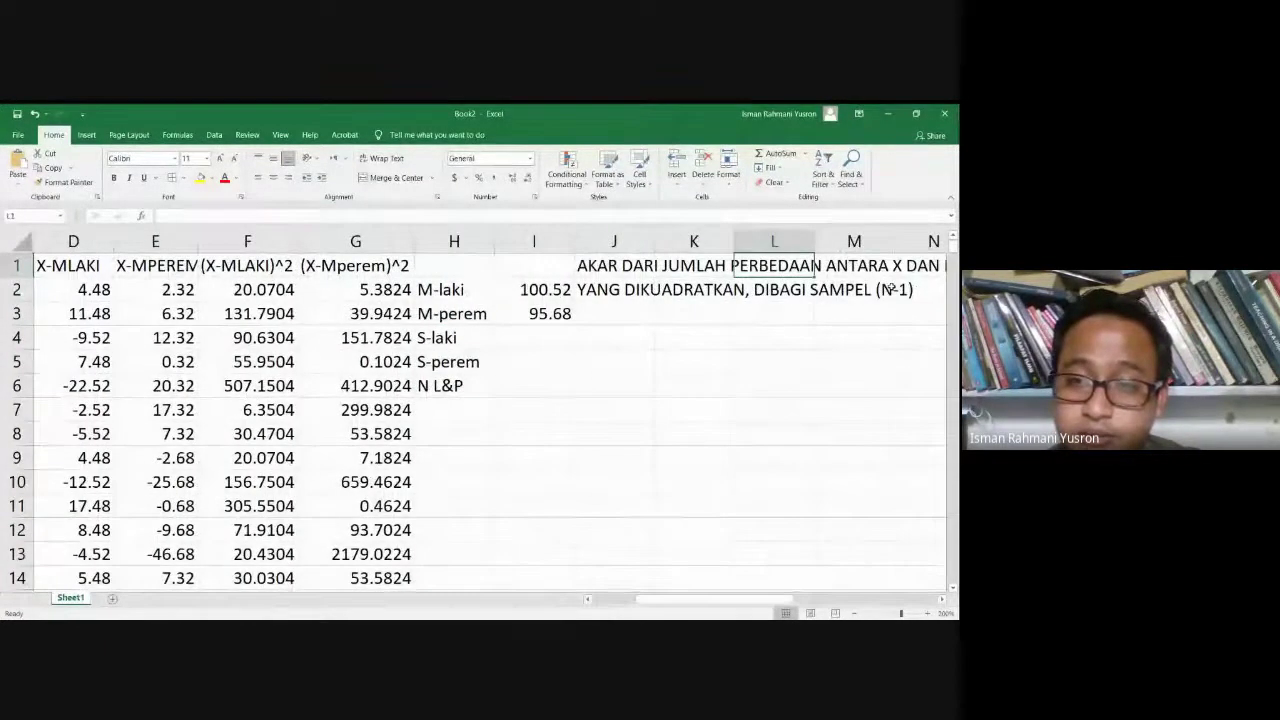
{"action": "key", "text": "Right"}
{"action": "key", "text": "Right"}
{"action": "key", "text": "Left"}
{"action": "key", "text": "Left"}
{"action": "key", "text": "Left"}
{"action": "key", "text": "Left"}
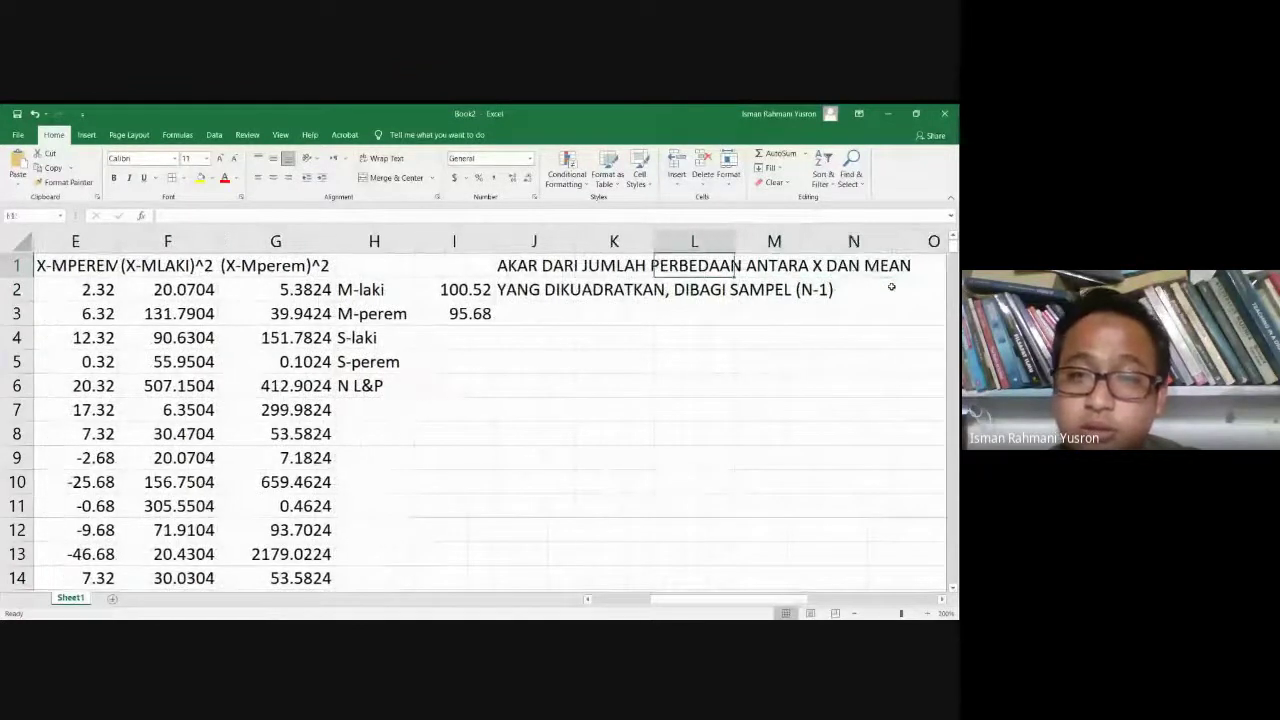
{"action": "key", "text": "Left"}
{"action": "key", "text": "Left"}
{"action": "key", "text": "Left"}
{"action": "key", "text": "Left"}
{"action": "key", "text": "Left"}
{"action": "key", "text": "Left"}
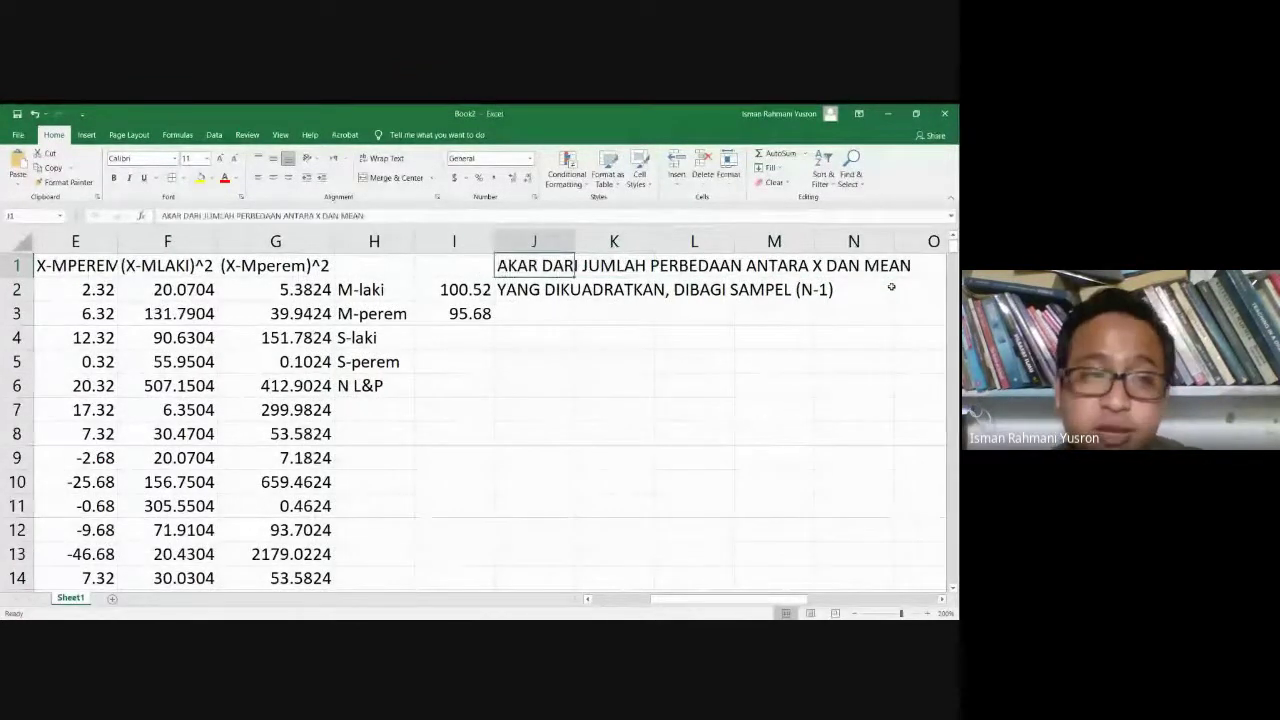
{"action": "key", "text": "Right"}
{"action": "key", "text": "Right"}
{"action": "key", "text": "Right"}
{"action": "key", "text": "Right"}
{"action": "key", "text": "Right"}
{"action": "key", "text": "Right"}
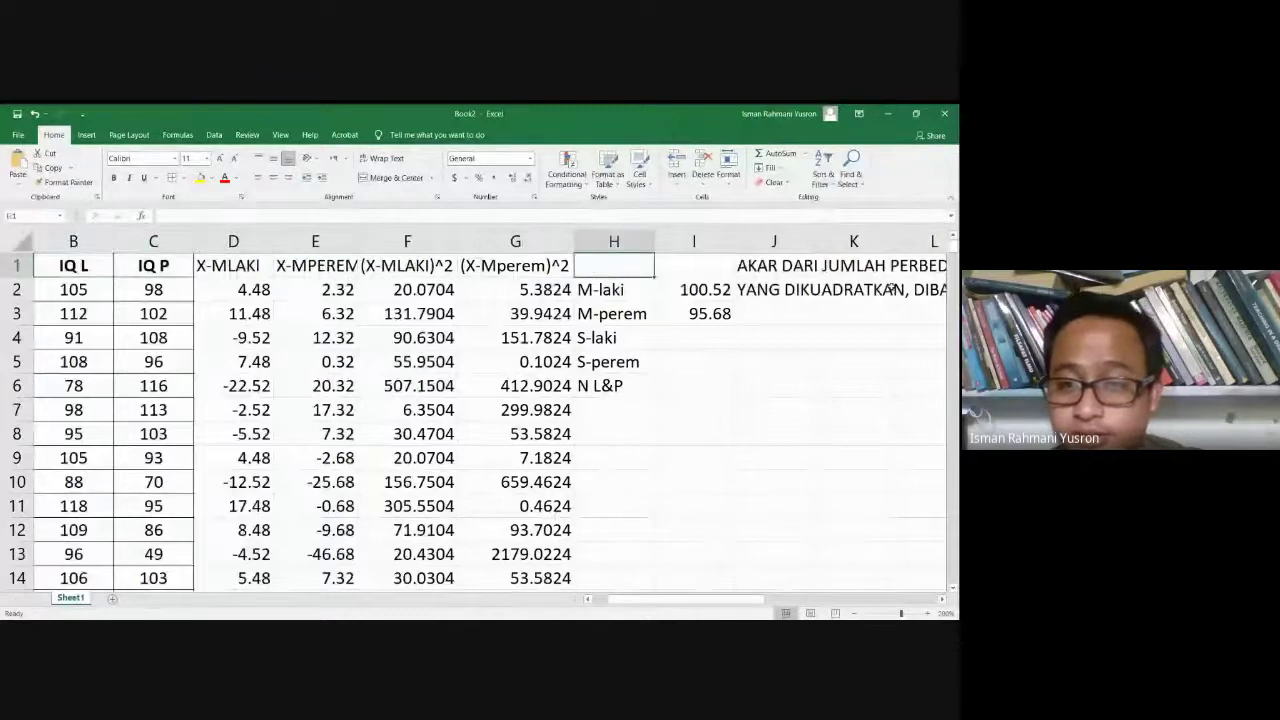
{"action": "key", "text": "Down"}
{"action": "key", "text": "Down"}
{"action": "key", "text": "Down"}
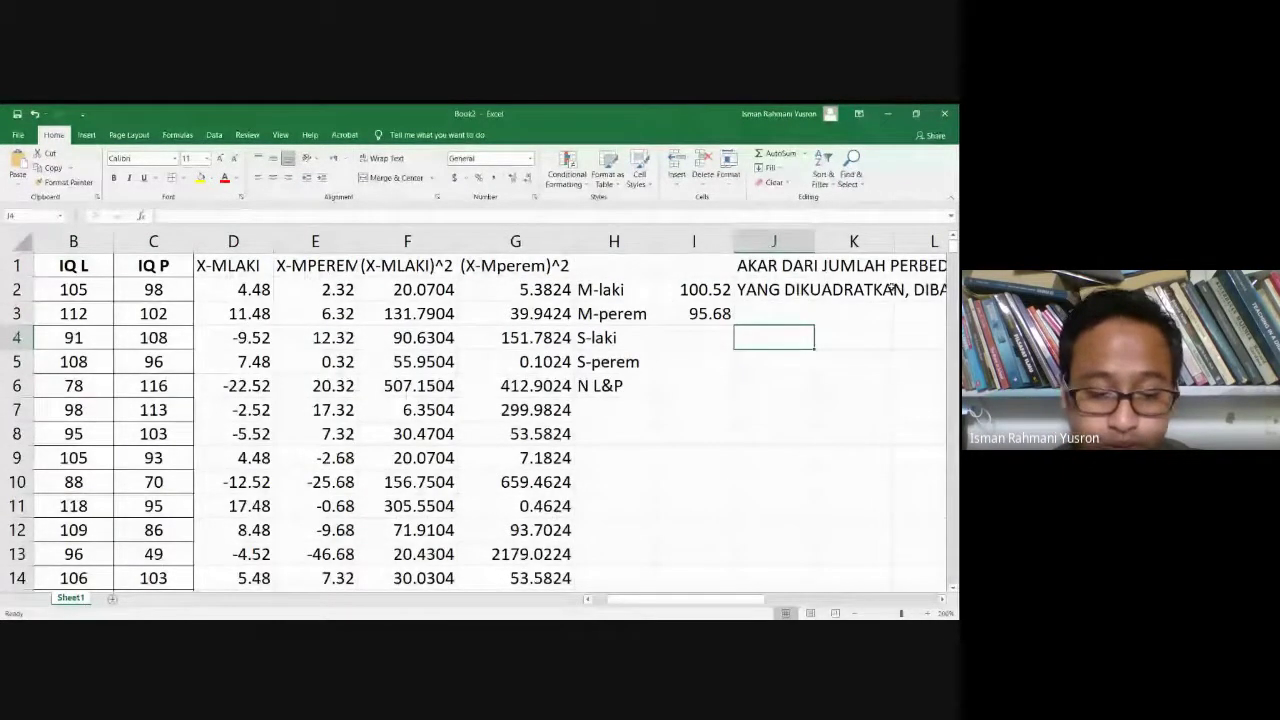
{"action": "type", "text": "jum"}
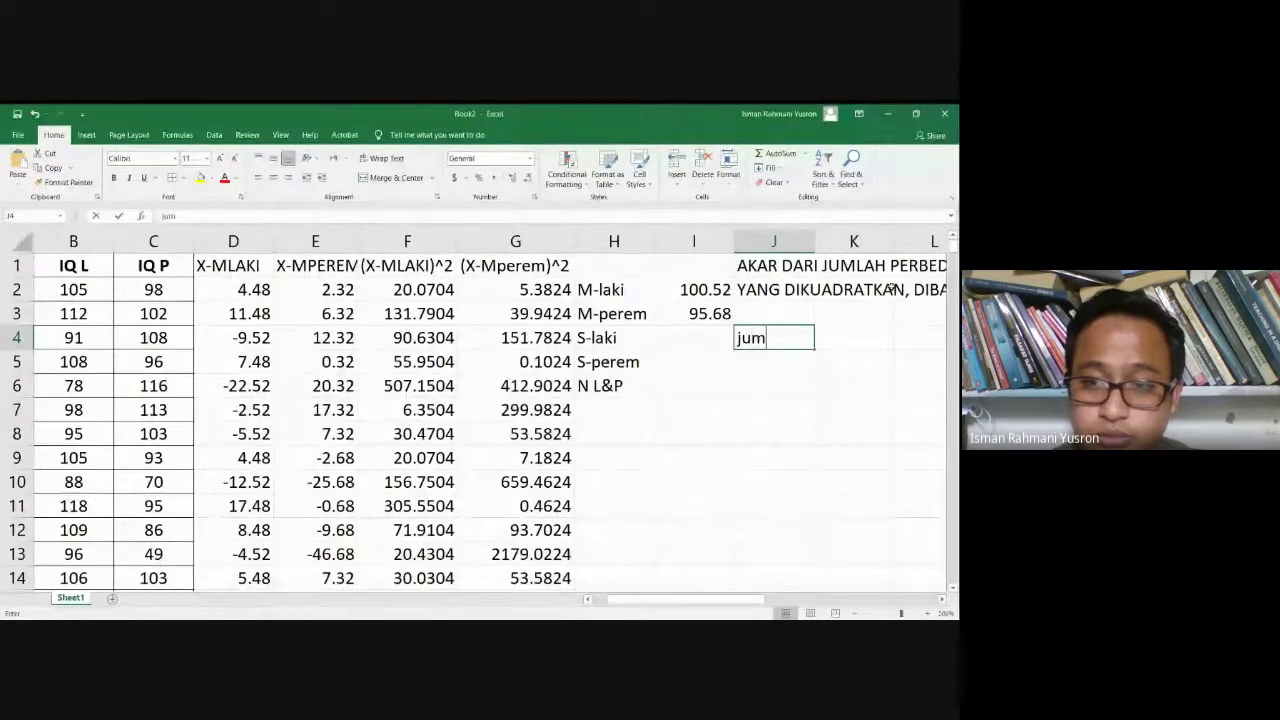
{"action": "type", "text": "lah "}
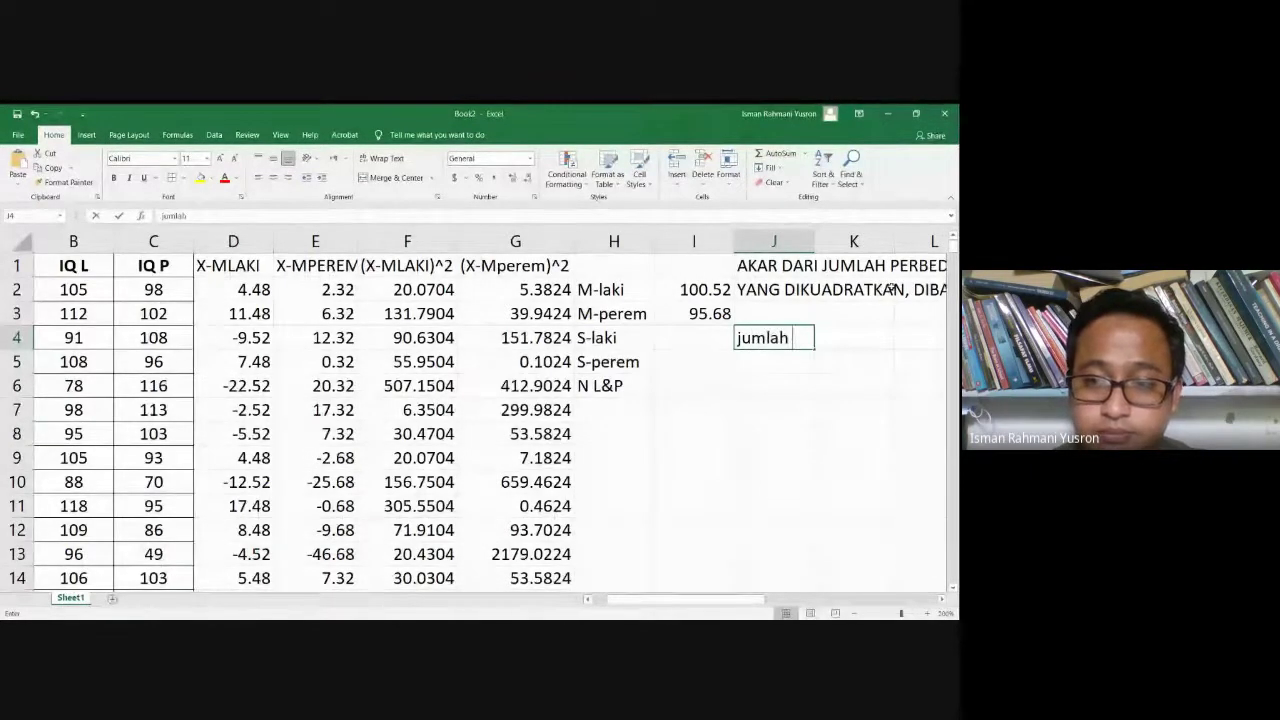
{"action": "type", "text": "pr"}
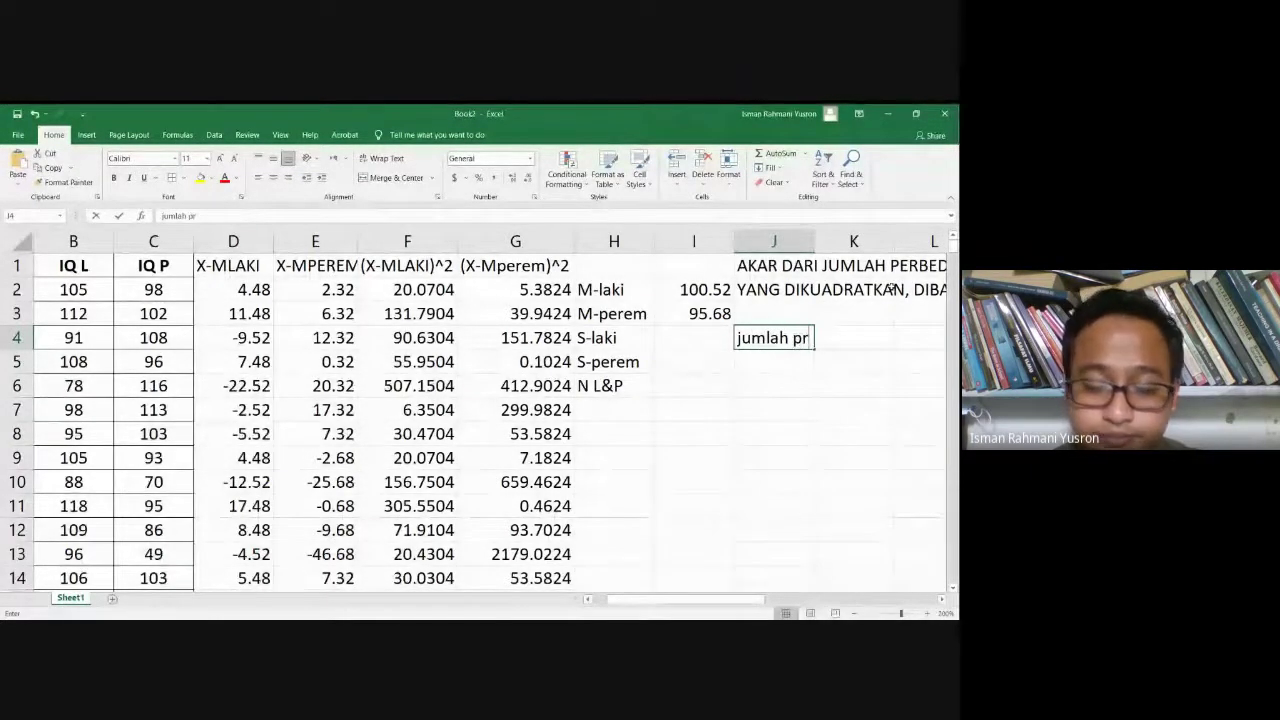
{"action": "key", "text": "BackSpace"}
{"action": "key", "text": "BackSpace"}
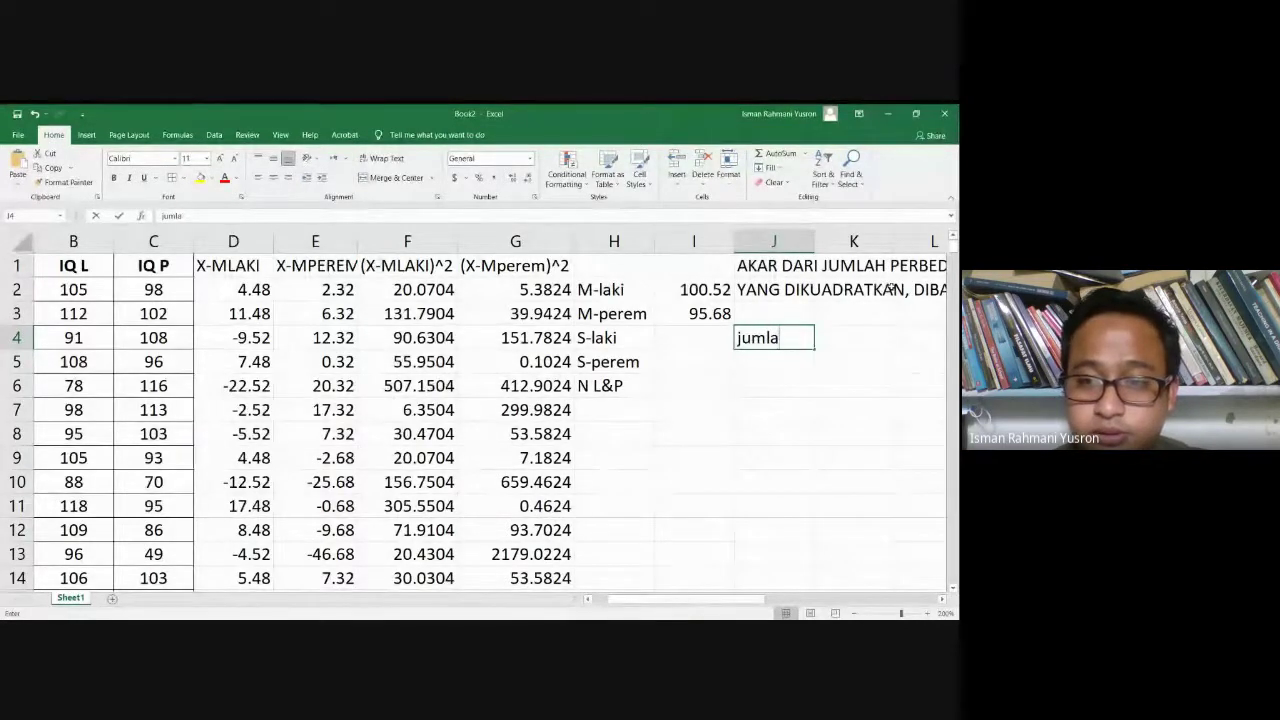
{"action": "key", "text": "BackSpace"}
{"action": "key", "text": "BackSpace"}
{"action": "key", "text": "BackSpace"}
{"action": "key", "text": "BackSpace"}
- Enter the label "sigma (x-m)^2" in cell J4, below the standard deviation note
{"action": "type", "text": "si"}
{"action": "type", "text": "g"}
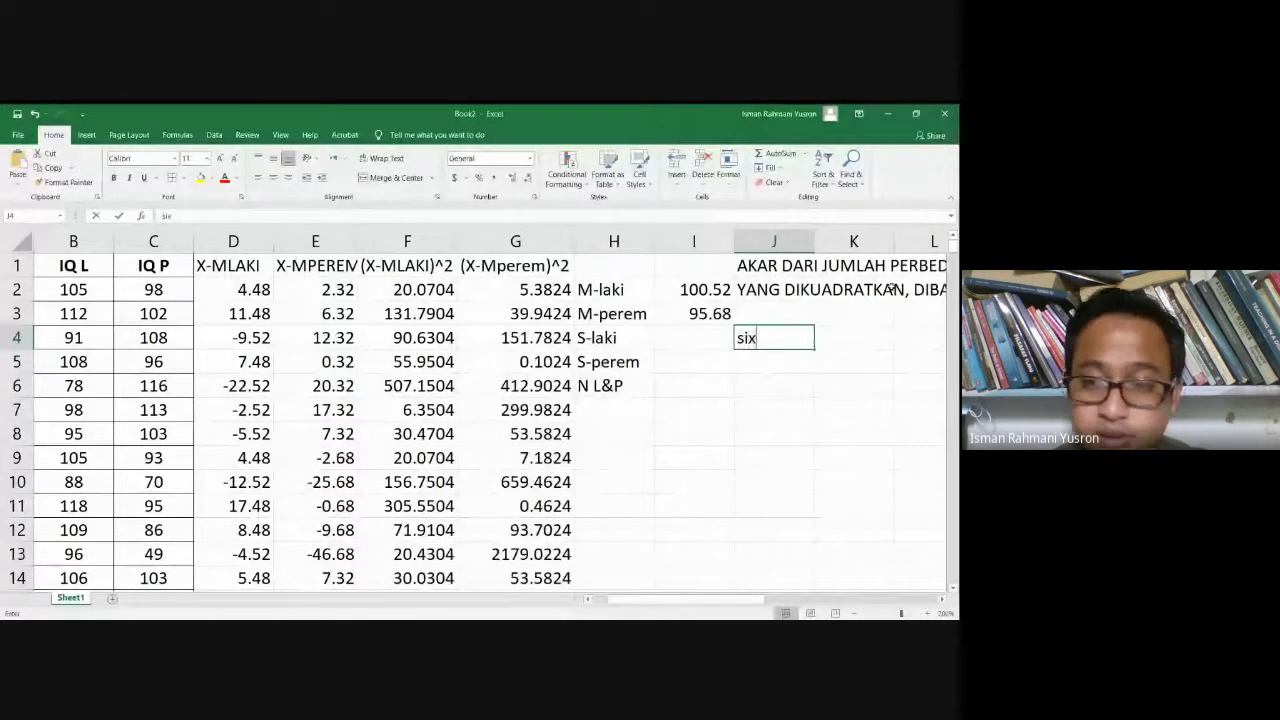
{"action": "type", "text": "ma w"}
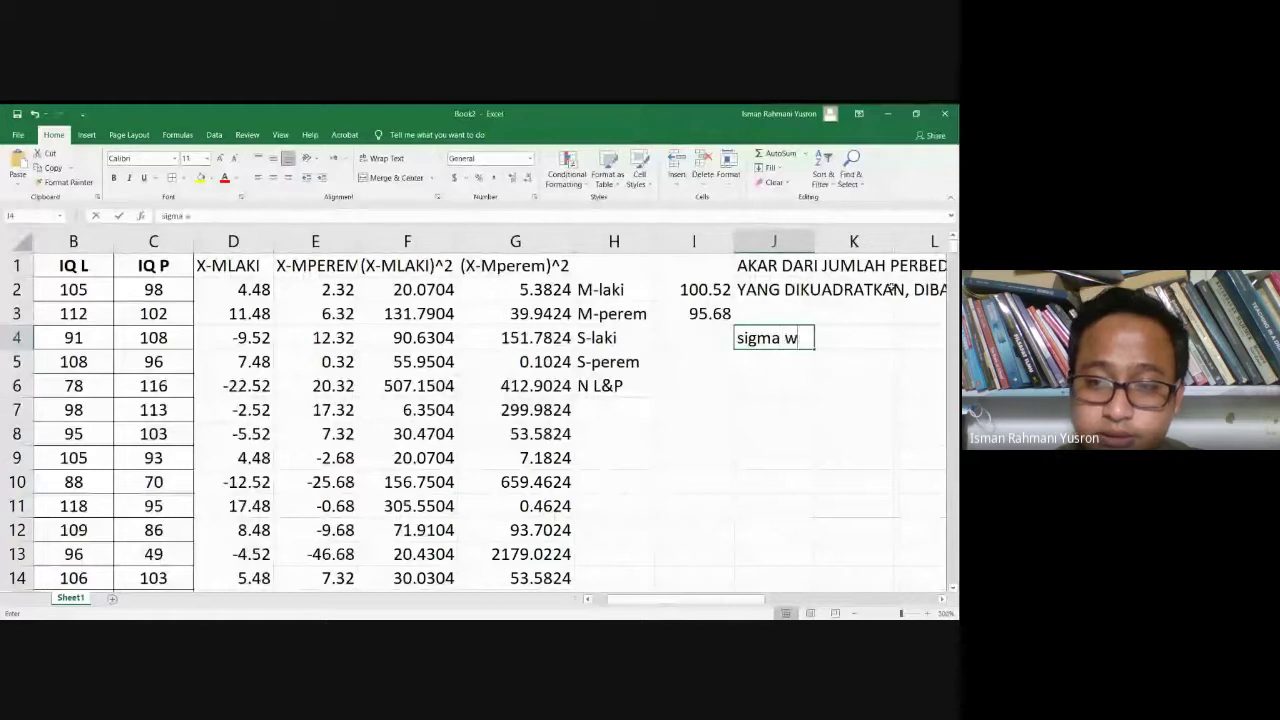
{"action": "key", "text": "BackSpace"}
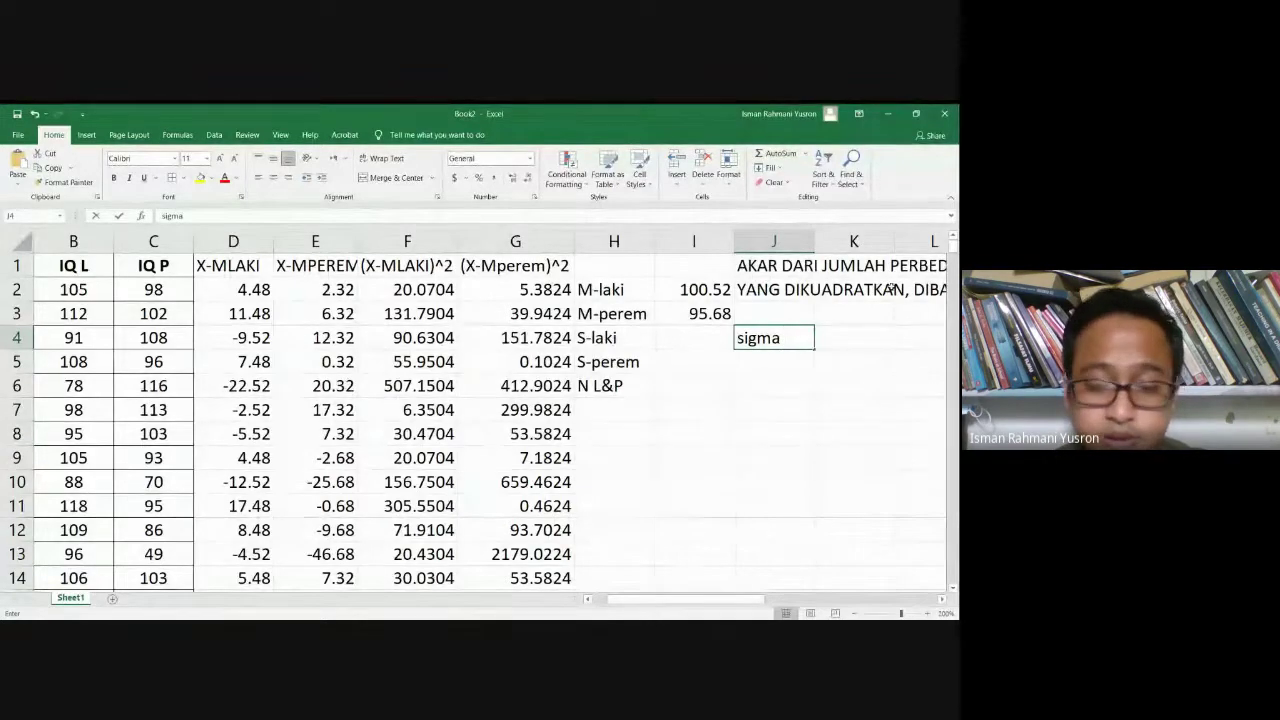
{"action": "type", "text": "x-m"}
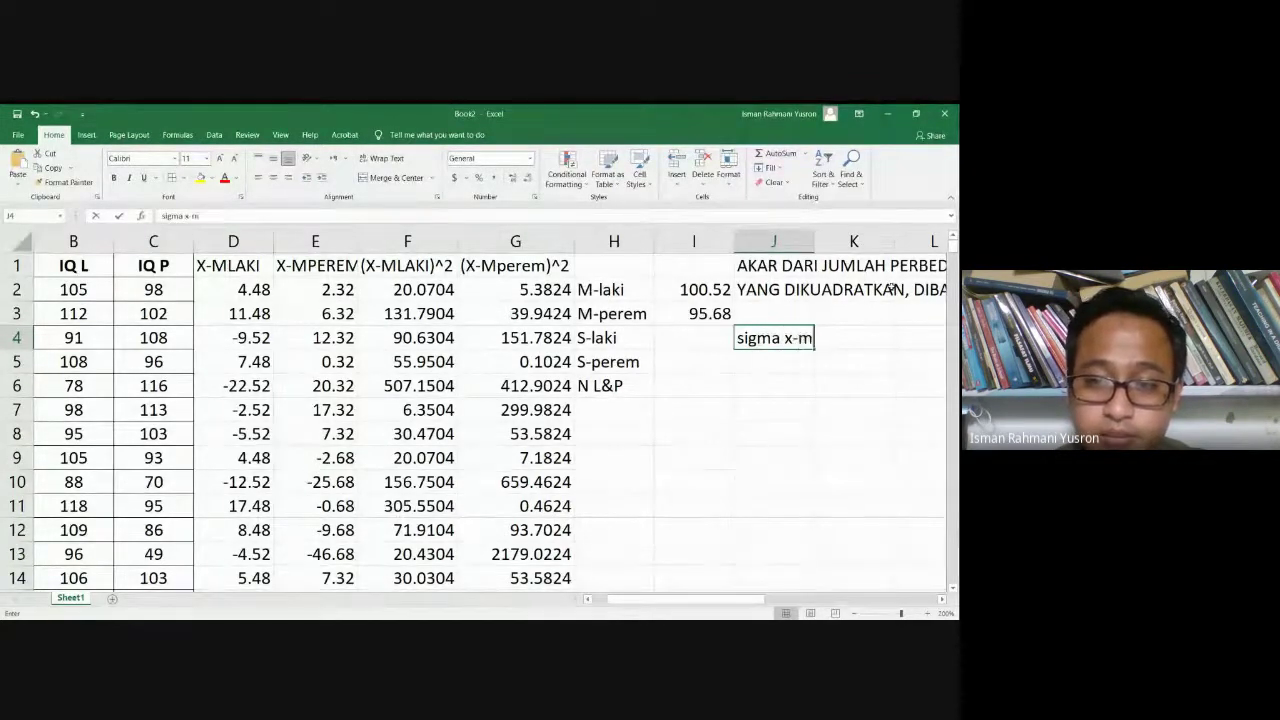
{"action": "type", "text": "@"}
{"action": "key", "text": "BackSpace"}
{"action": "type", "text": "3"}
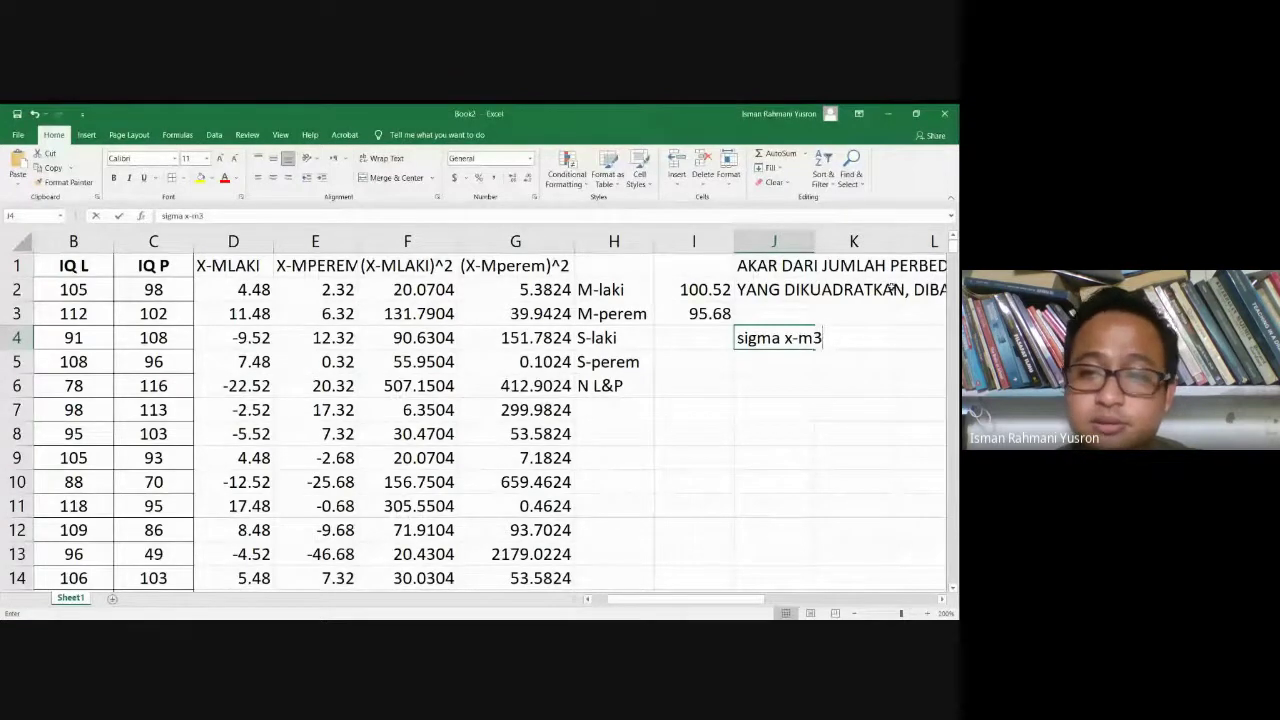
{"action": "key", "text": "BackSpace"}
{"action": "type", "text": ")"}
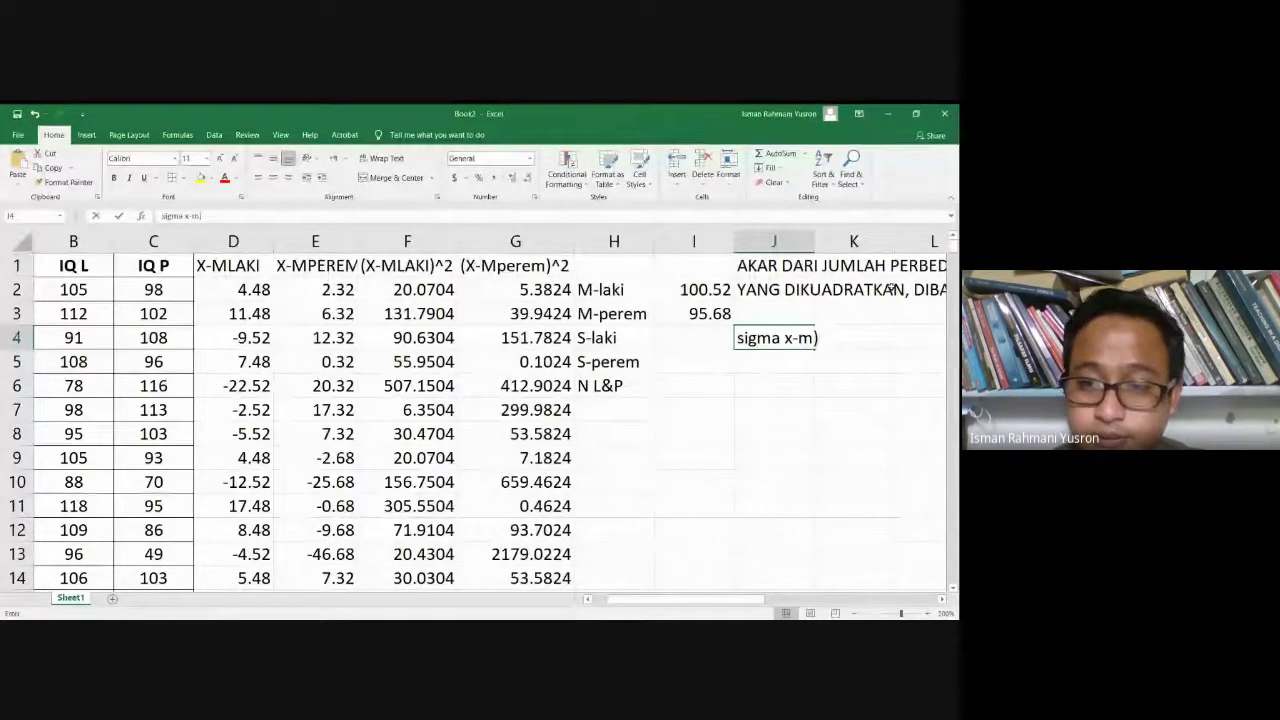
{"action": "left_click", "coordinate": [783, 338]}
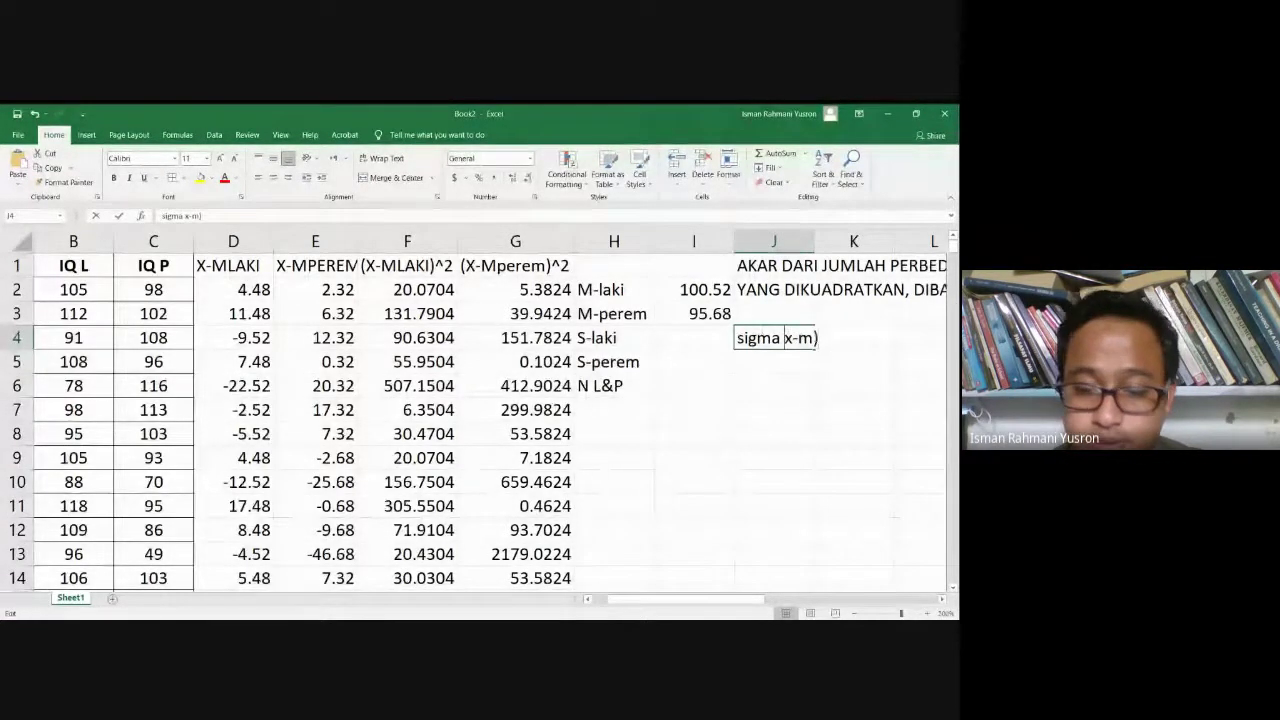
{"action": "type", "text": "(x-m)"}
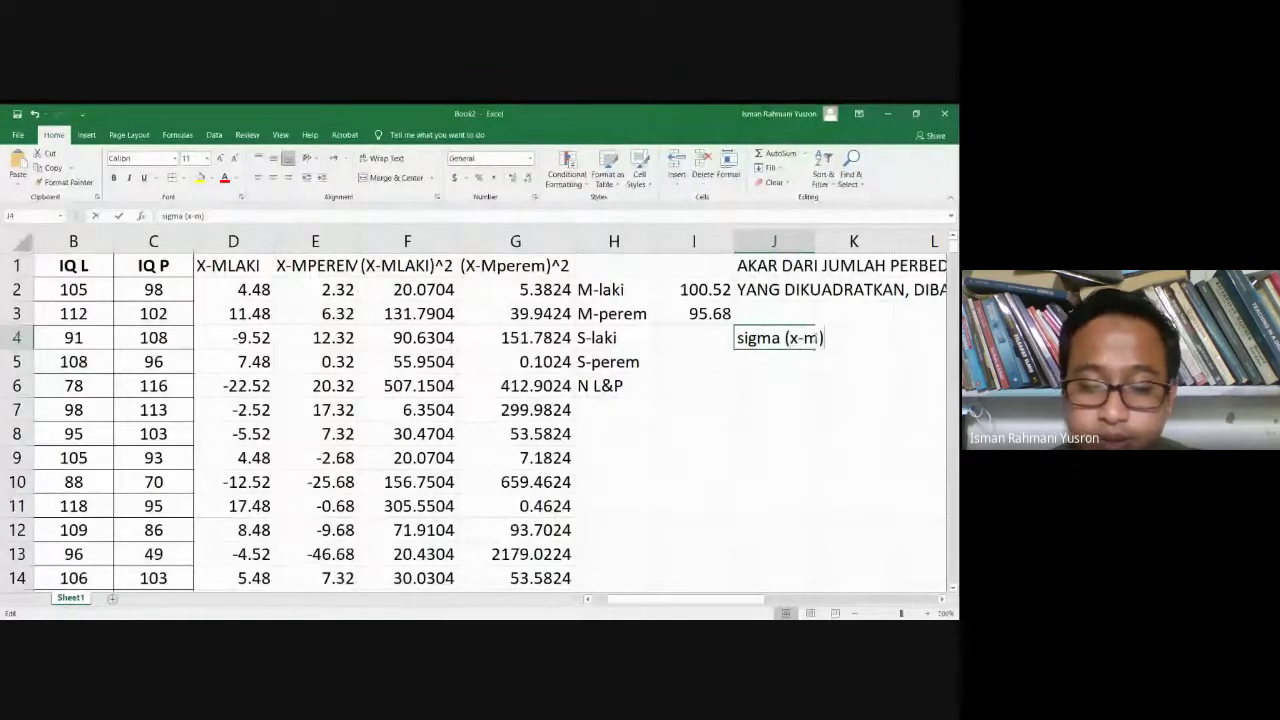
{"action": "type", "text": "^2"}
{"action": "key", "text": "Return"}
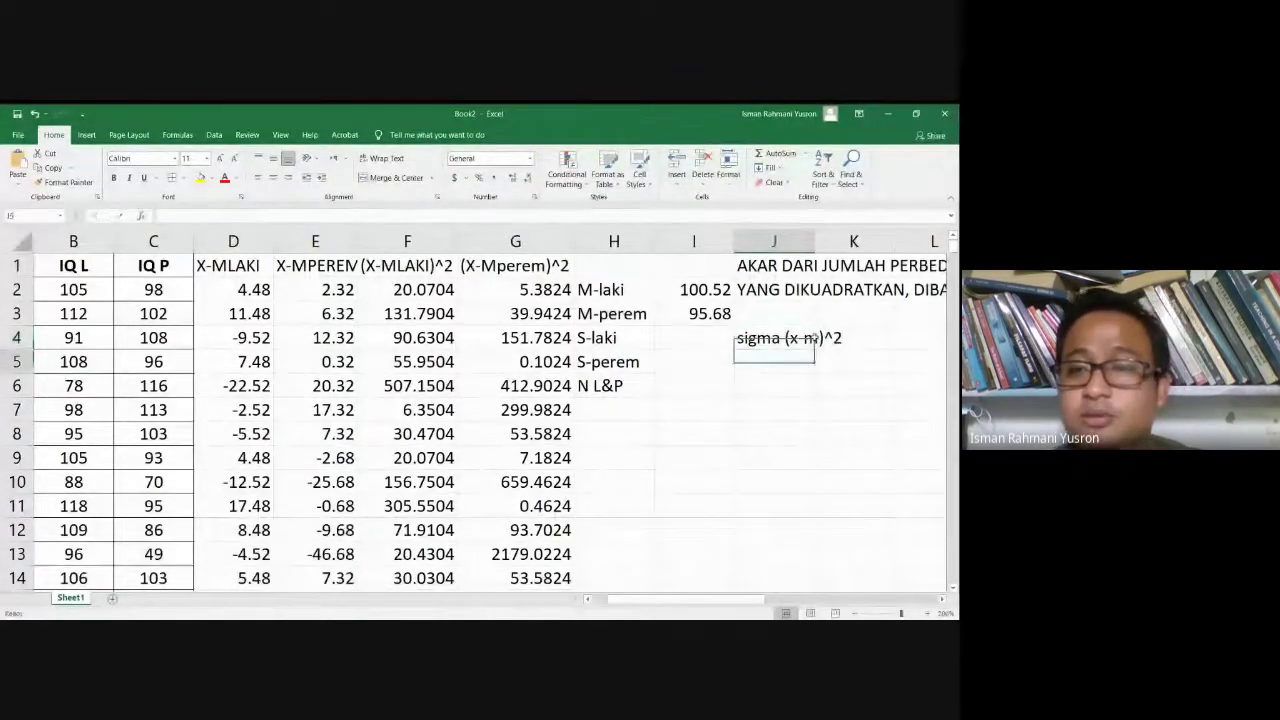
- Resize column J so it is just slightly wider than the sigma label in J4
{"action": "left_click", "coordinate": [816, 340]}
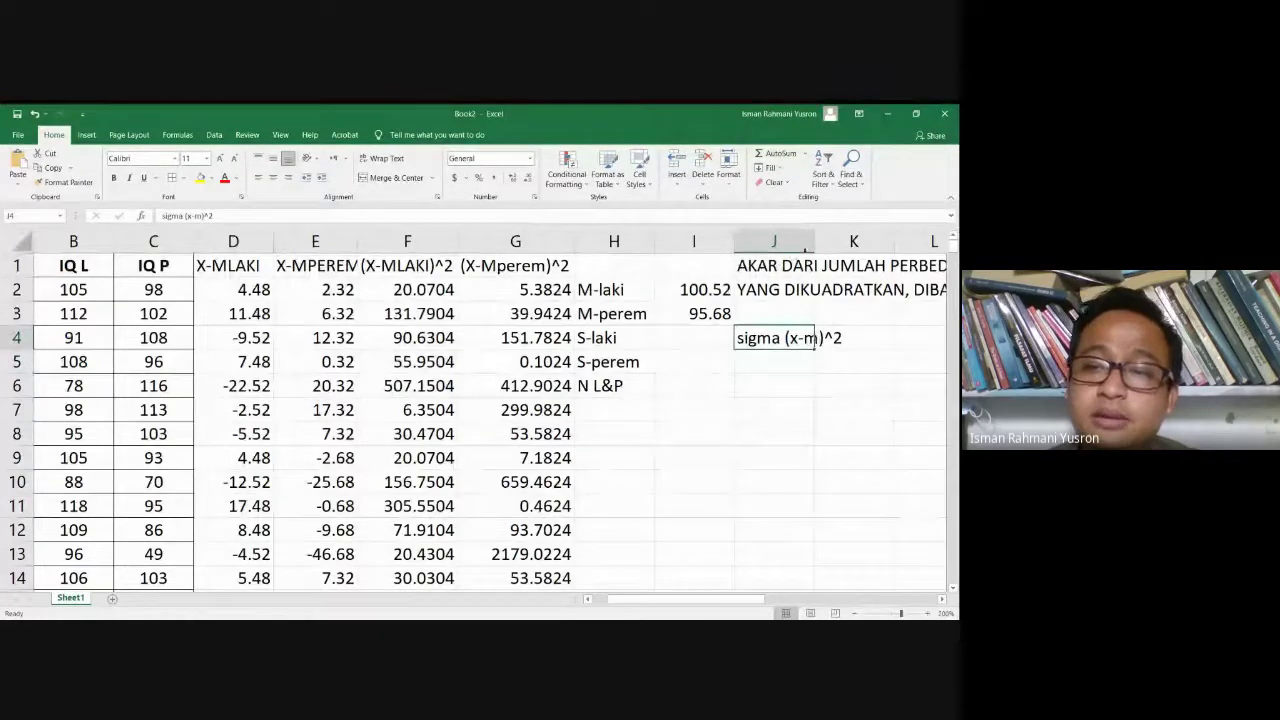
{"action": "double_click", "coordinate": [806, 250]}
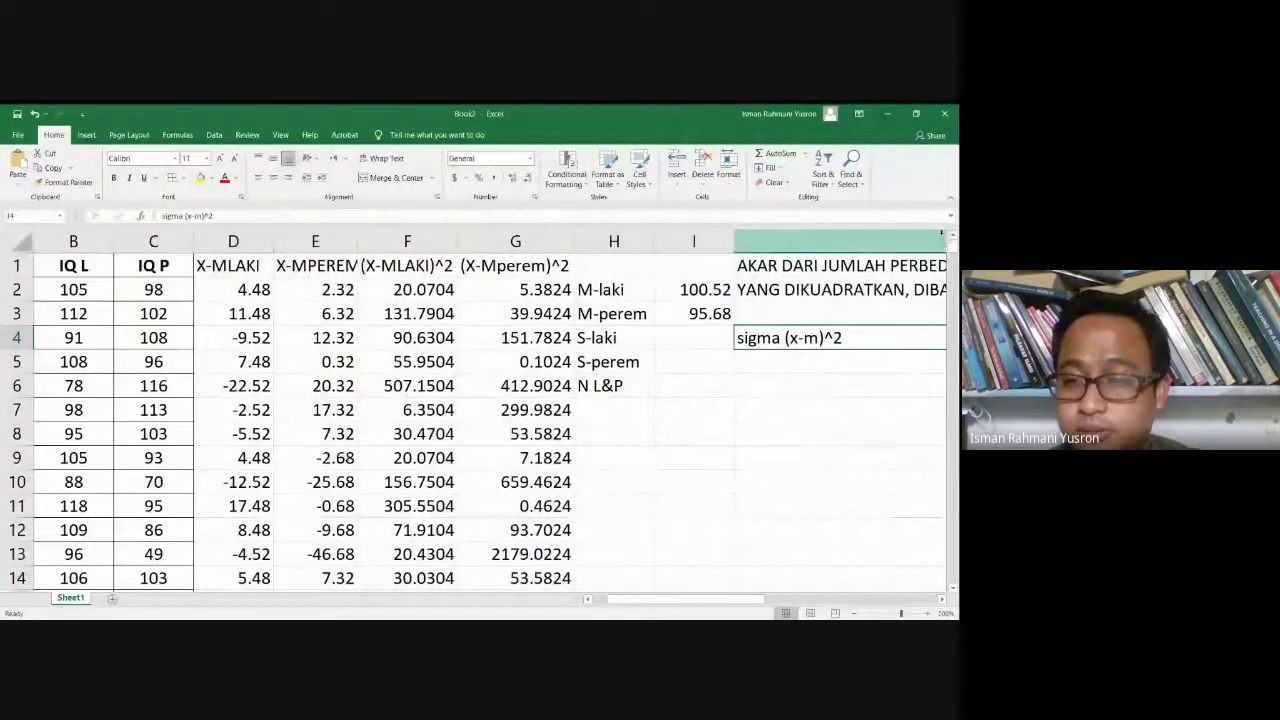
{"action": "left_click_drag", "start_coordinate": [762, 598], "coordinate": [800, 598]}
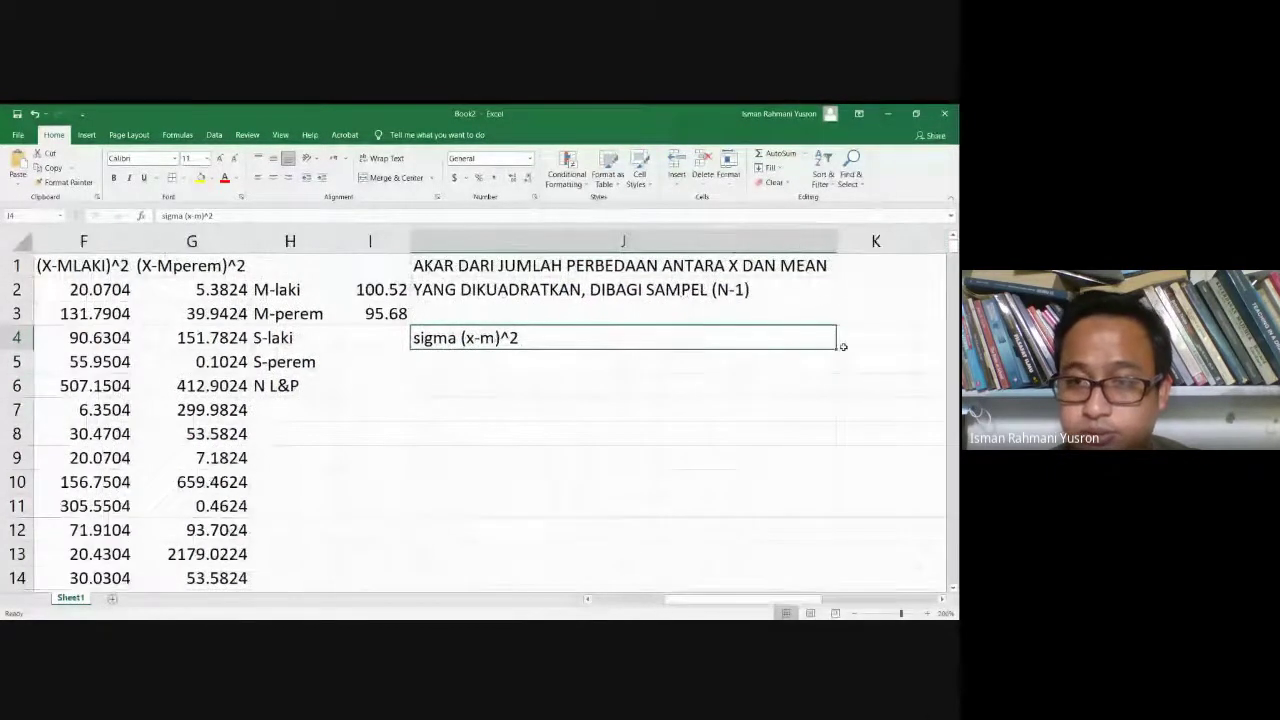
{"action": "left_click_drag", "start_coordinate": [843, 241], "coordinate": [562, 250]}
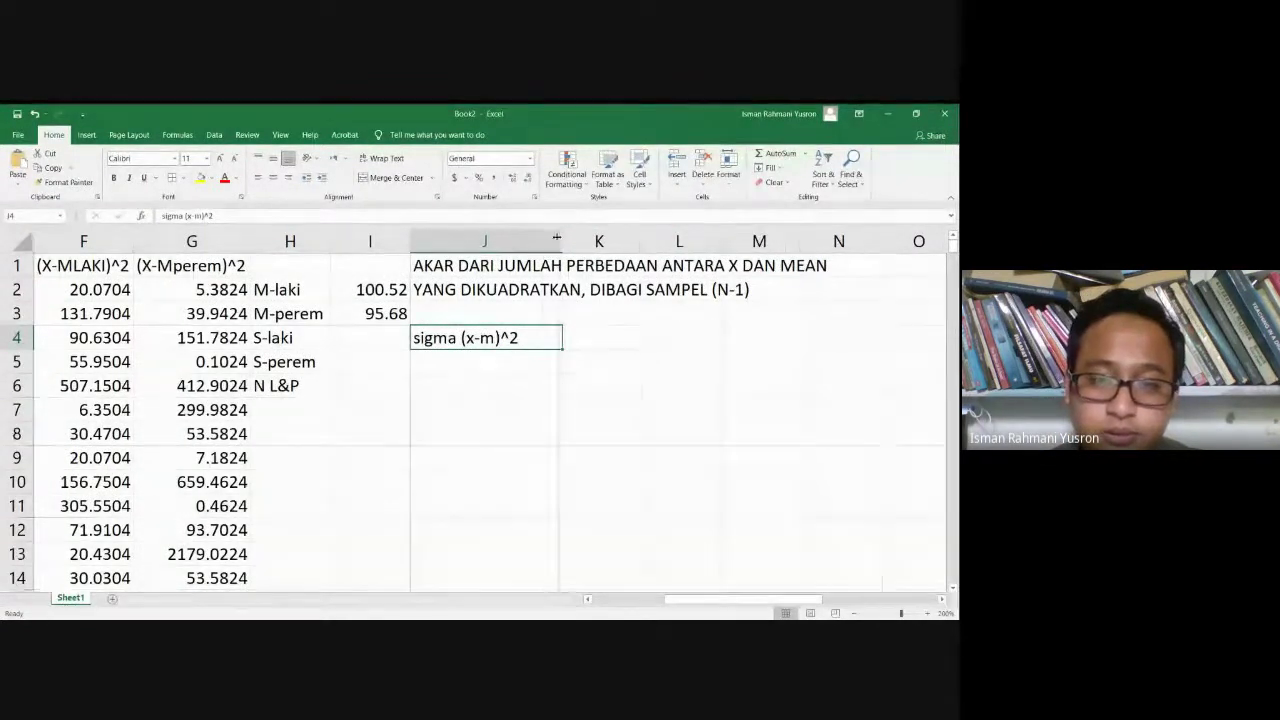
{"action": "left_click_drag", "start_coordinate": [562, 241], "coordinate": [542, 241]}
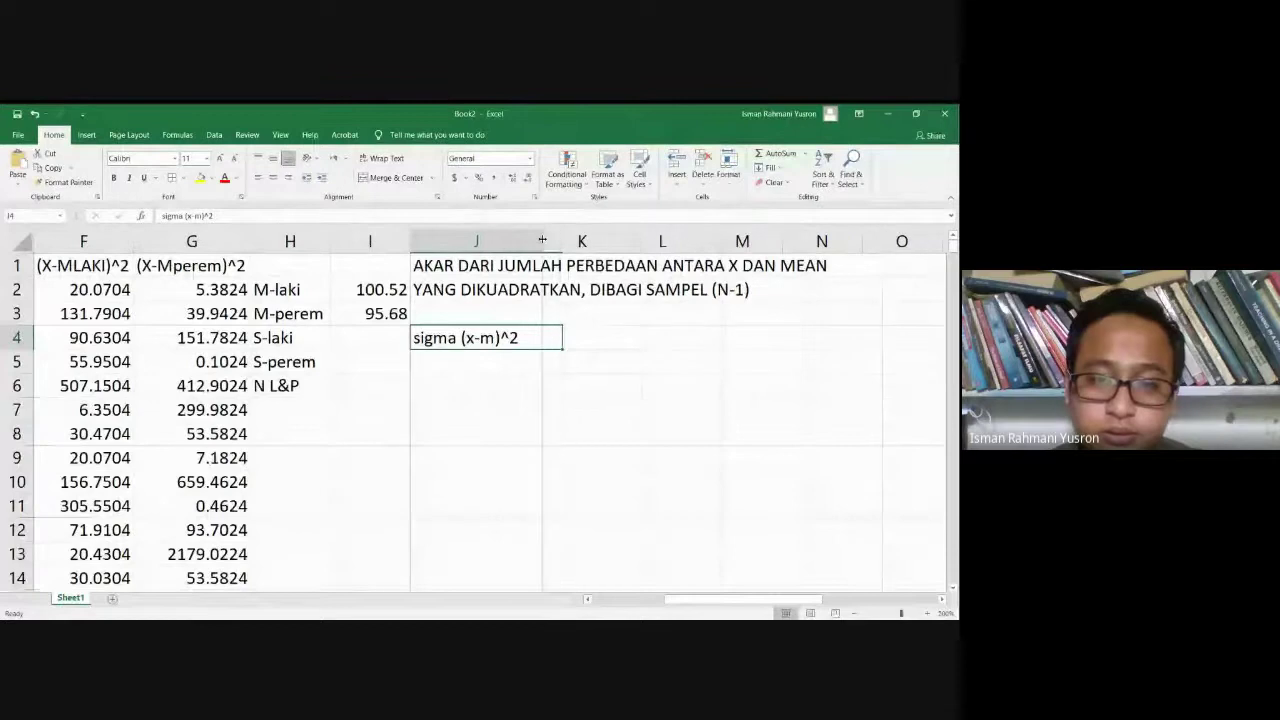
- Change the label in J4 to "sigma (x-mlaki)^2"
{"action": "double_click", "coordinate": [525, 337]}
{"action": "key", "text": "Left"}
{"action": "key", "text": "Left"}
{"action": "key", "text": "Left"}
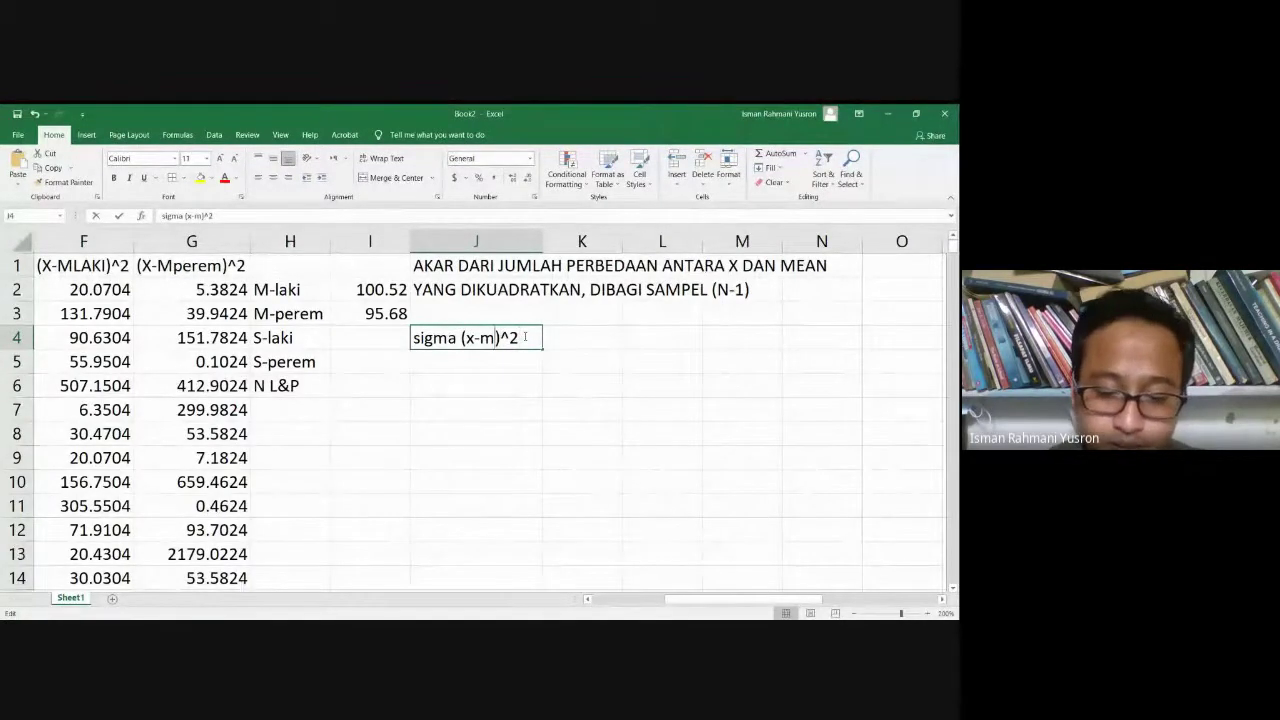
{"action": "type", "text": "laki"}
{"action": "key", "text": "Return"}
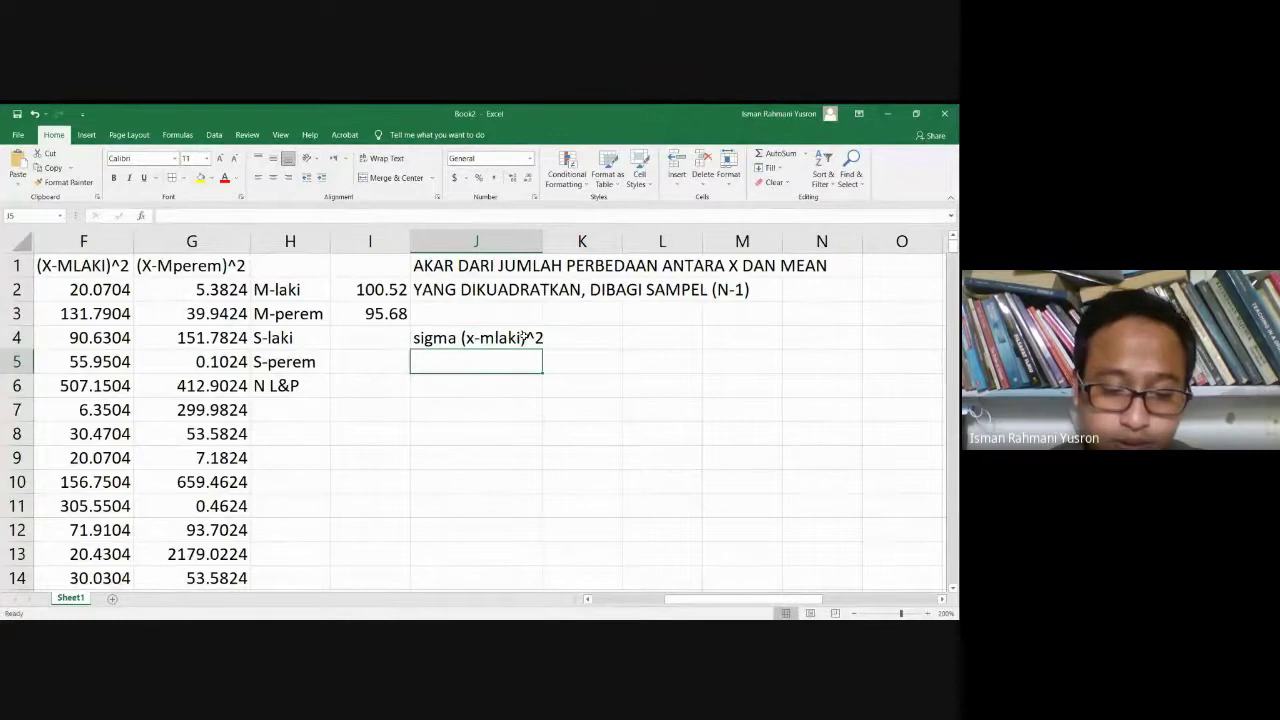
- Enter the label "sigma (x-mperem)^2" in J5 and widen column J to fit it
{"action": "type", "text": "sigma (x-mlaki)^2"}
{"action": "key", "text": "Return"}
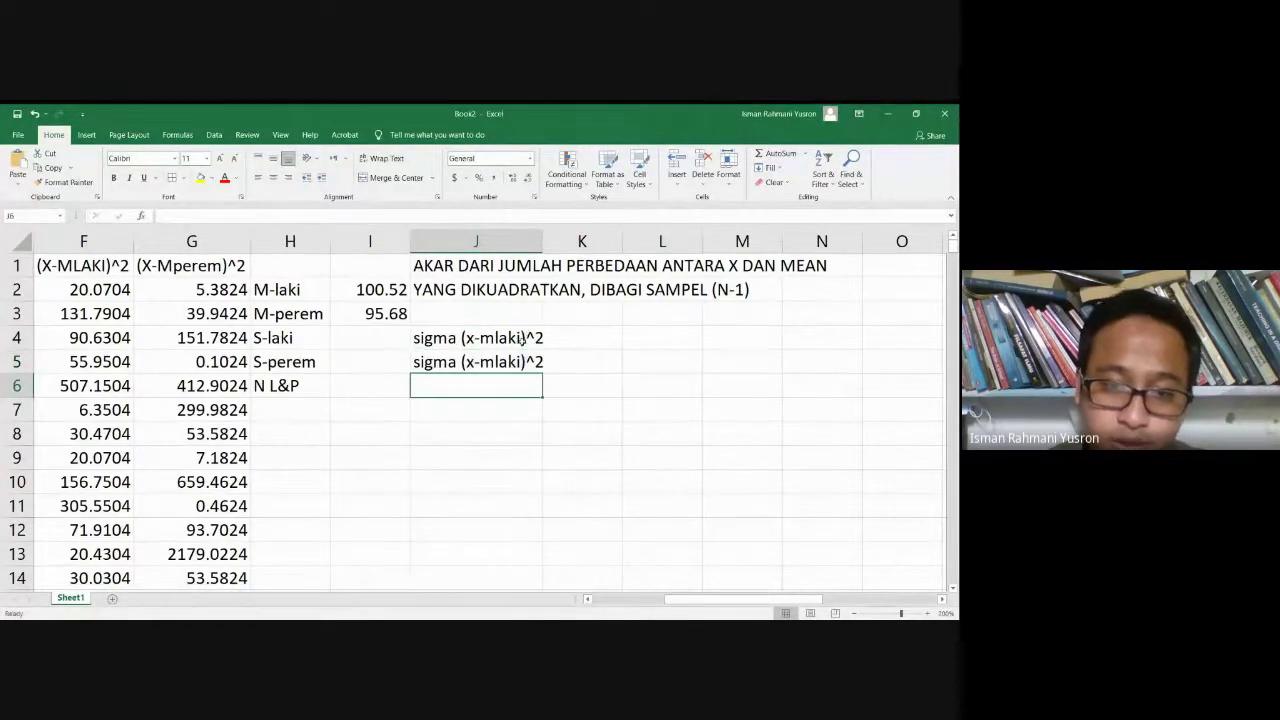
{"action": "double_click", "coordinate": [523, 362]}
{"action": "key", "text": "BackSpace"}
{"action": "key", "text": "BackSpace"}
{"action": "key", "text": "BackSpace"}
{"action": "key", "text": "BackSpace"}
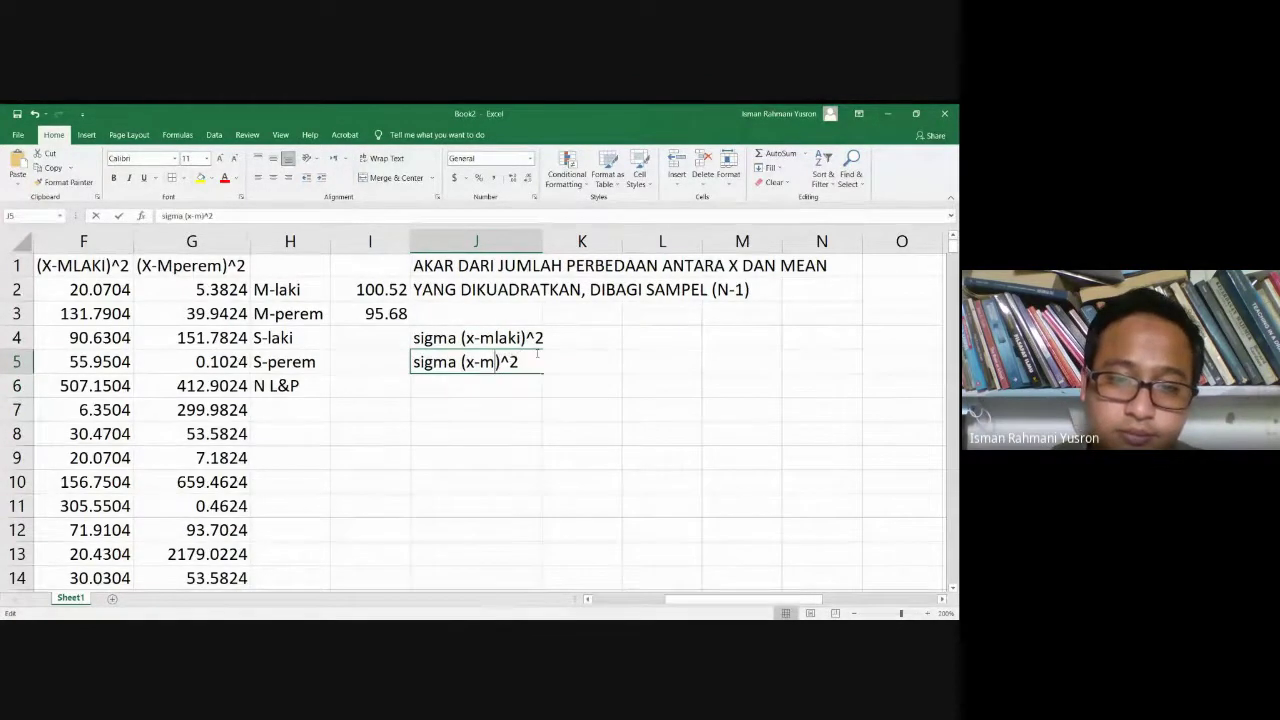
{"action": "type", "text": "erem"}
{"action": "key", "text": "Return"}
{"action": "key", "text": "Up"}
{"action": "key", "text": "Up"}
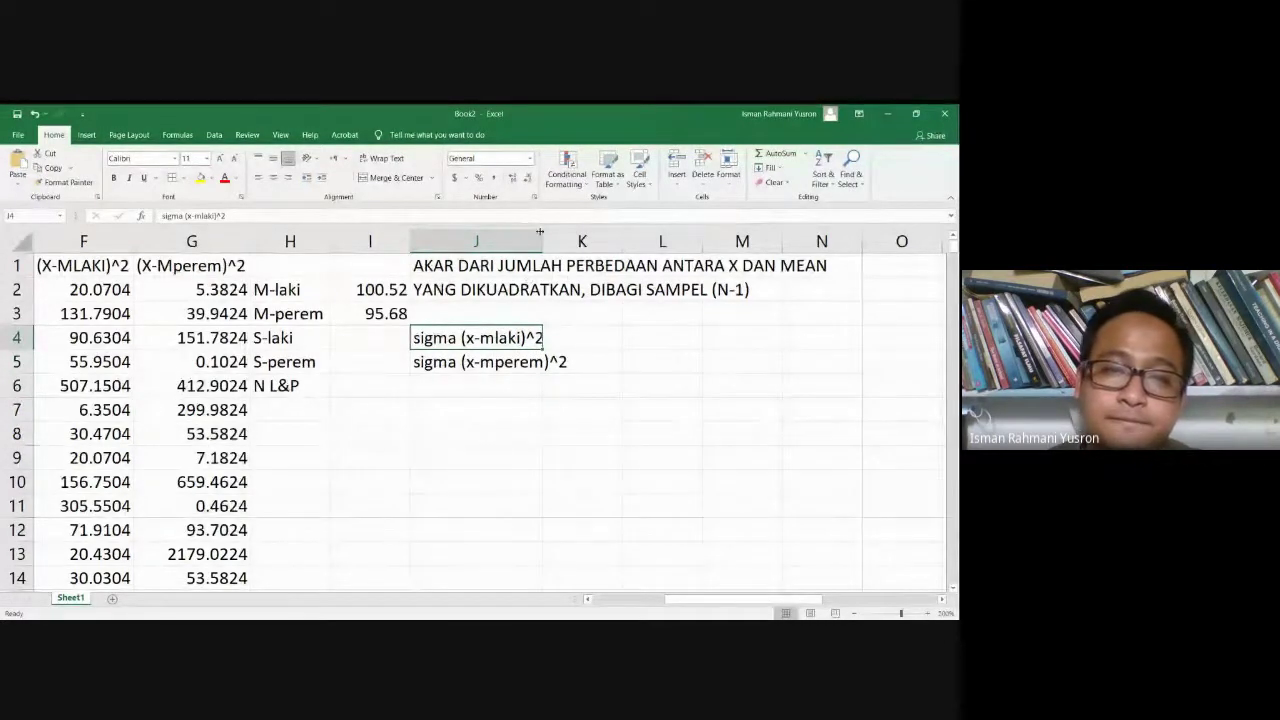
{"action": "left_click_drag", "start_coordinate": [540, 233], "coordinate": [569, 235]}
- Total the (X-MLAKI)^2 column in K4 with =sum(F2:F51)
{"action": "left_click", "coordinate": [576, 342]}
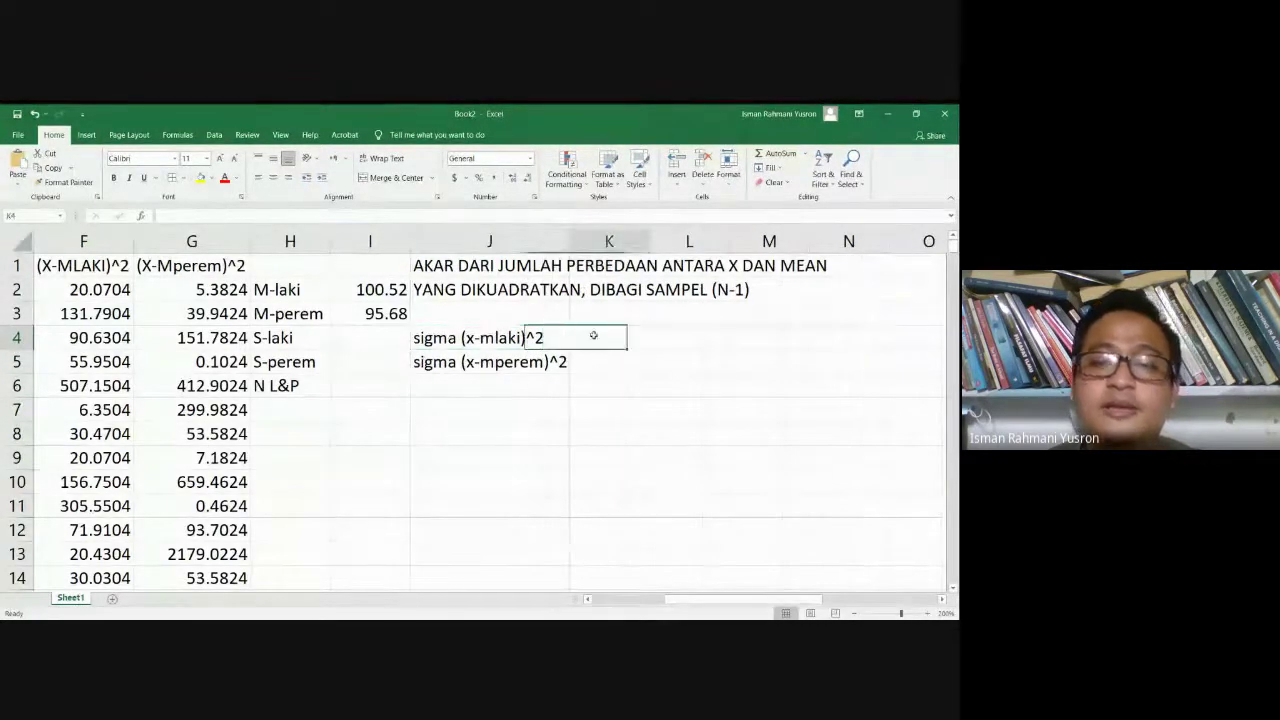
{"action": "type", "text": "=s"}
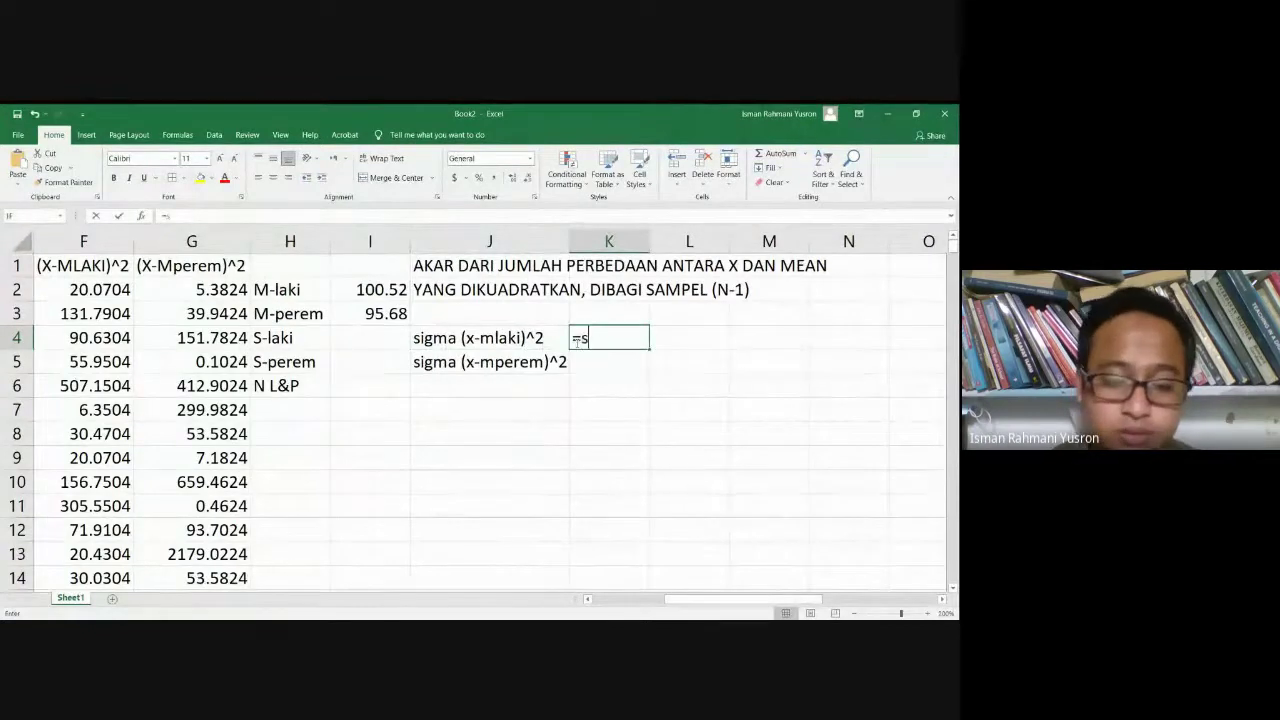
{"action": "type", "text": "um("}
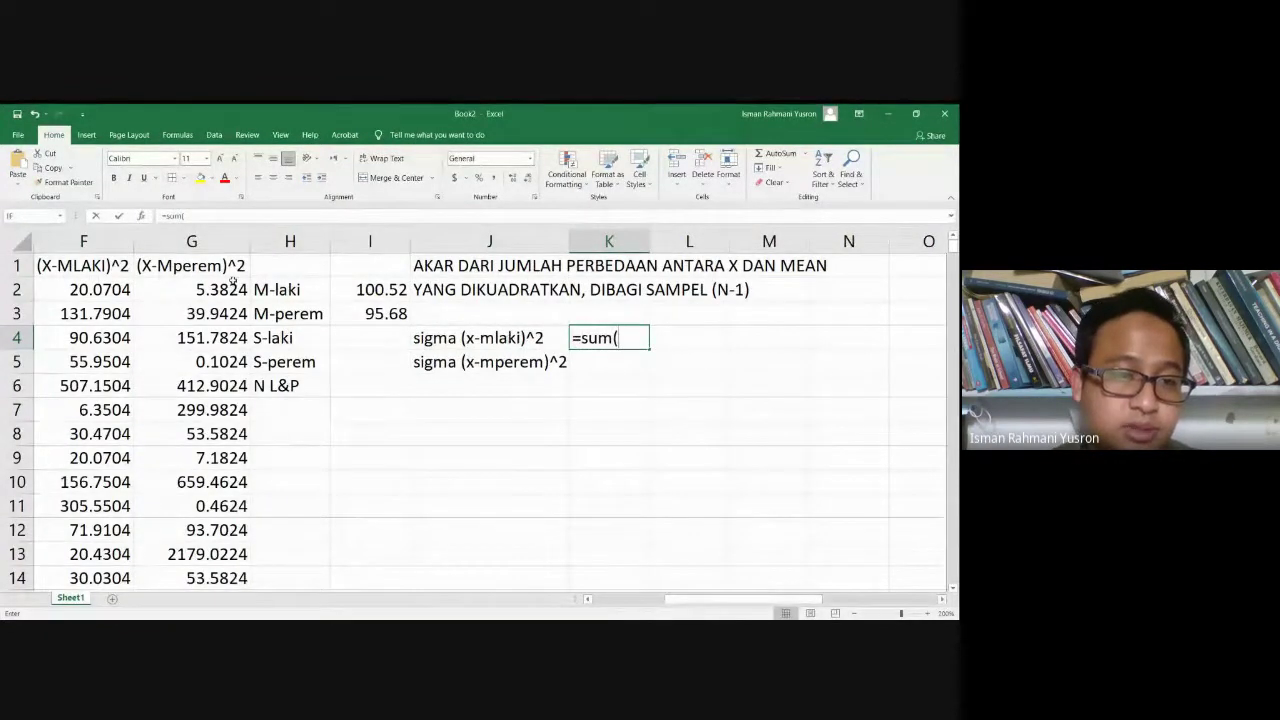
{"action": "left_click", "coordinate": [110, 289]}
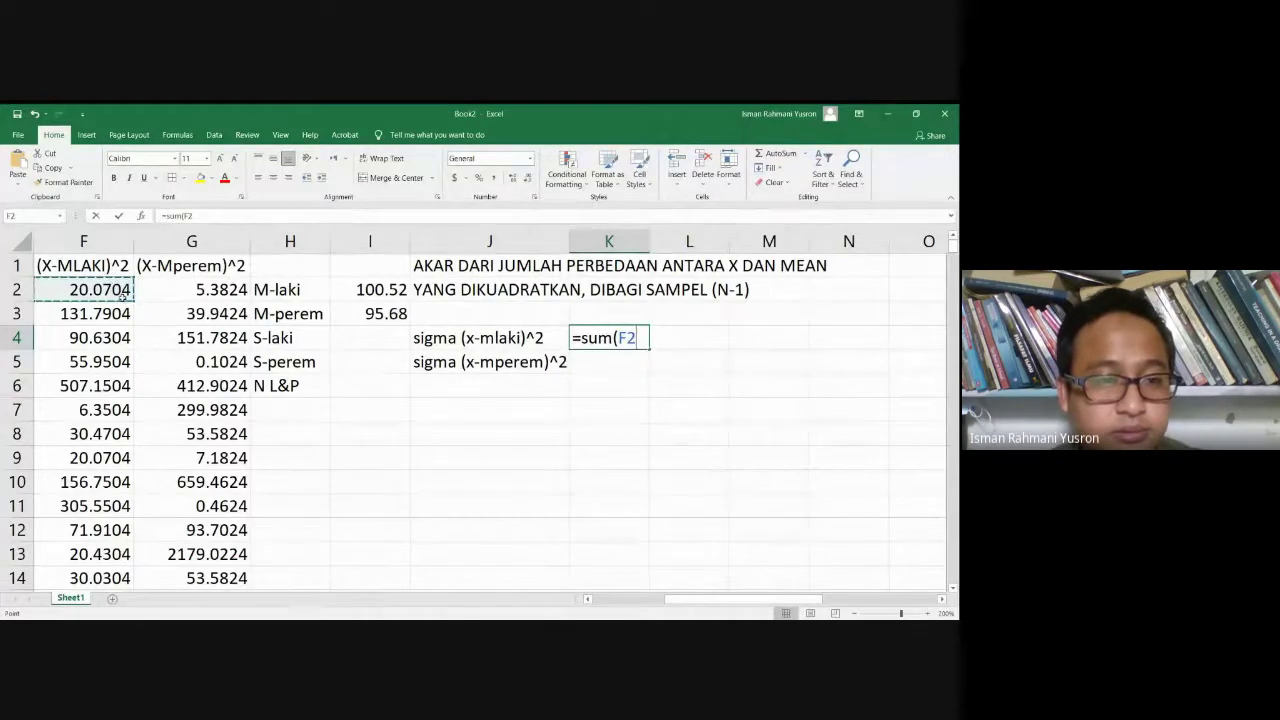
{"action": "key", "text": "ctrl+shift+Down"}
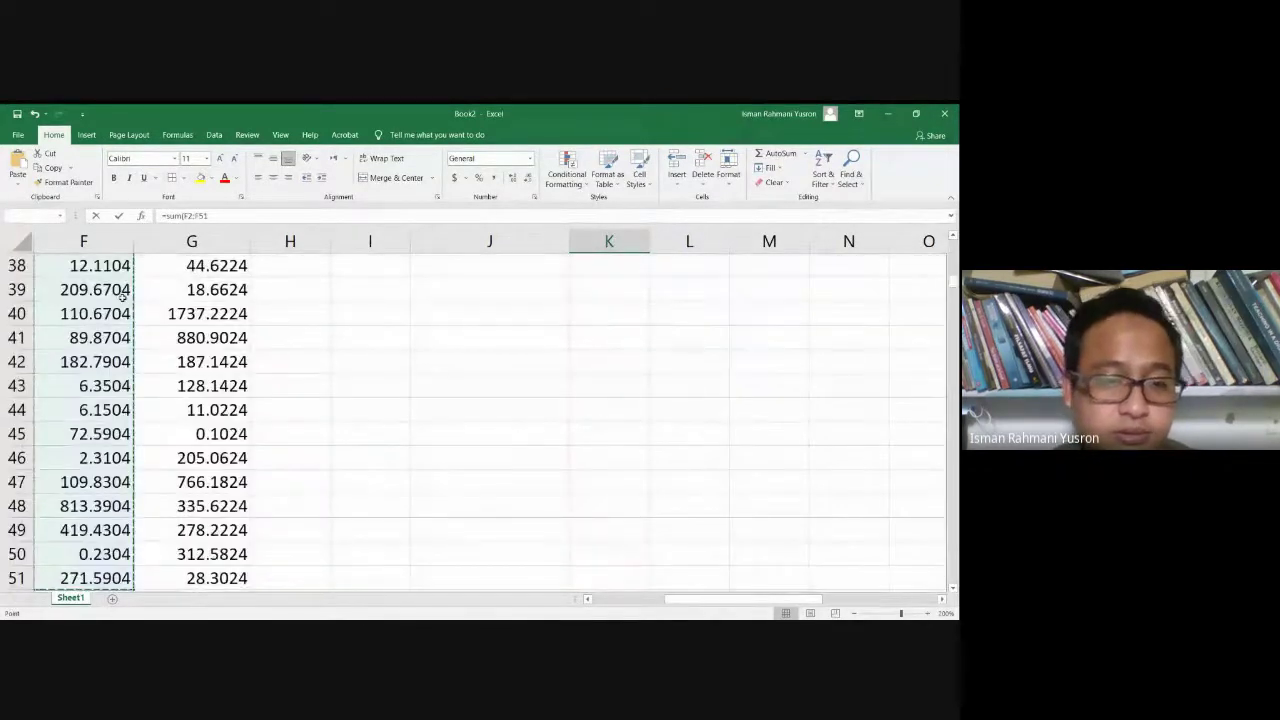
{"action": "key", "text": "Return"}
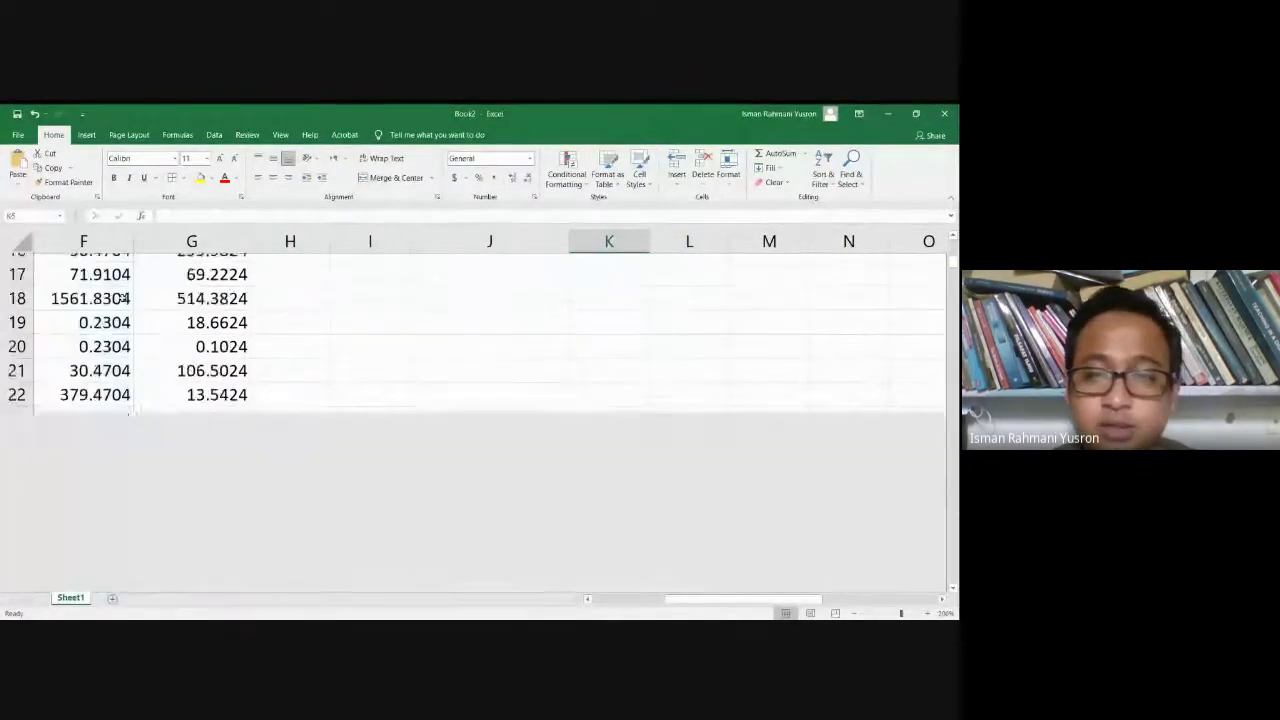
- Total the (X-Mperem)^2 column in K5 with =sum(G2:G51)
{"action": "key", "text": "Down"}
{"action": "key", "text": "Down"}
{"action": "key", "text": "Down"}
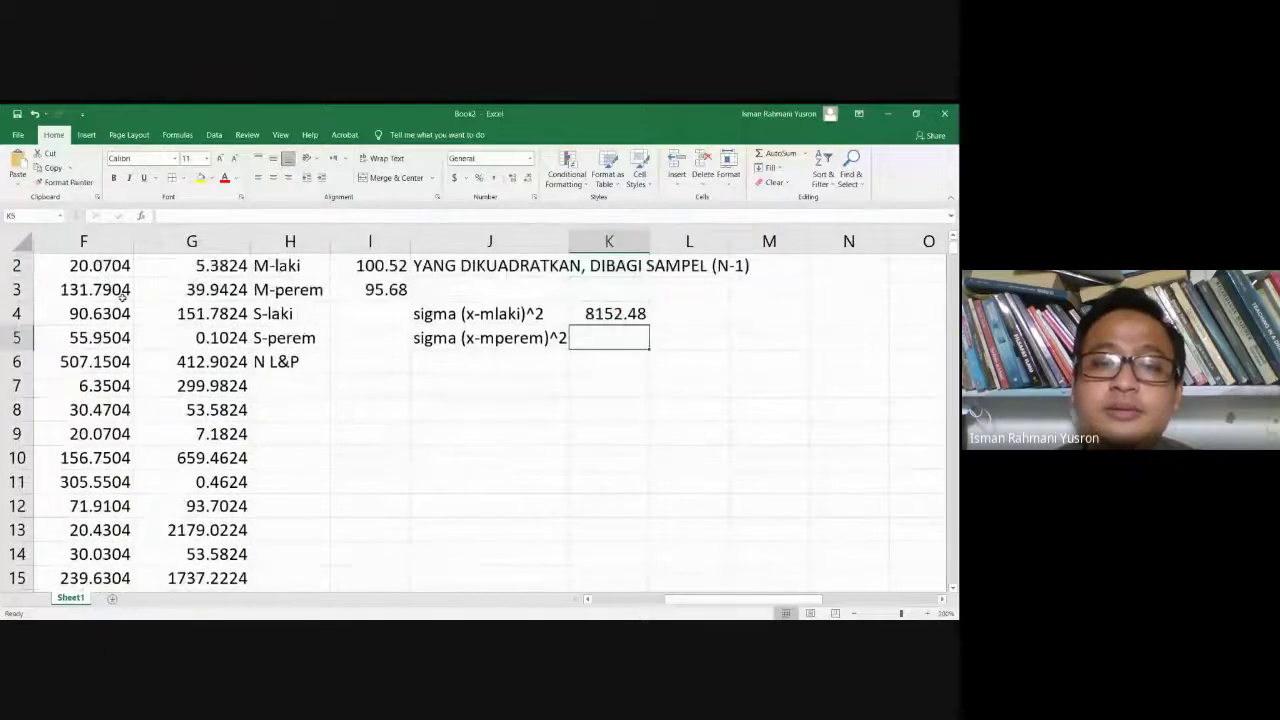
{"action": "type", "text": "="}
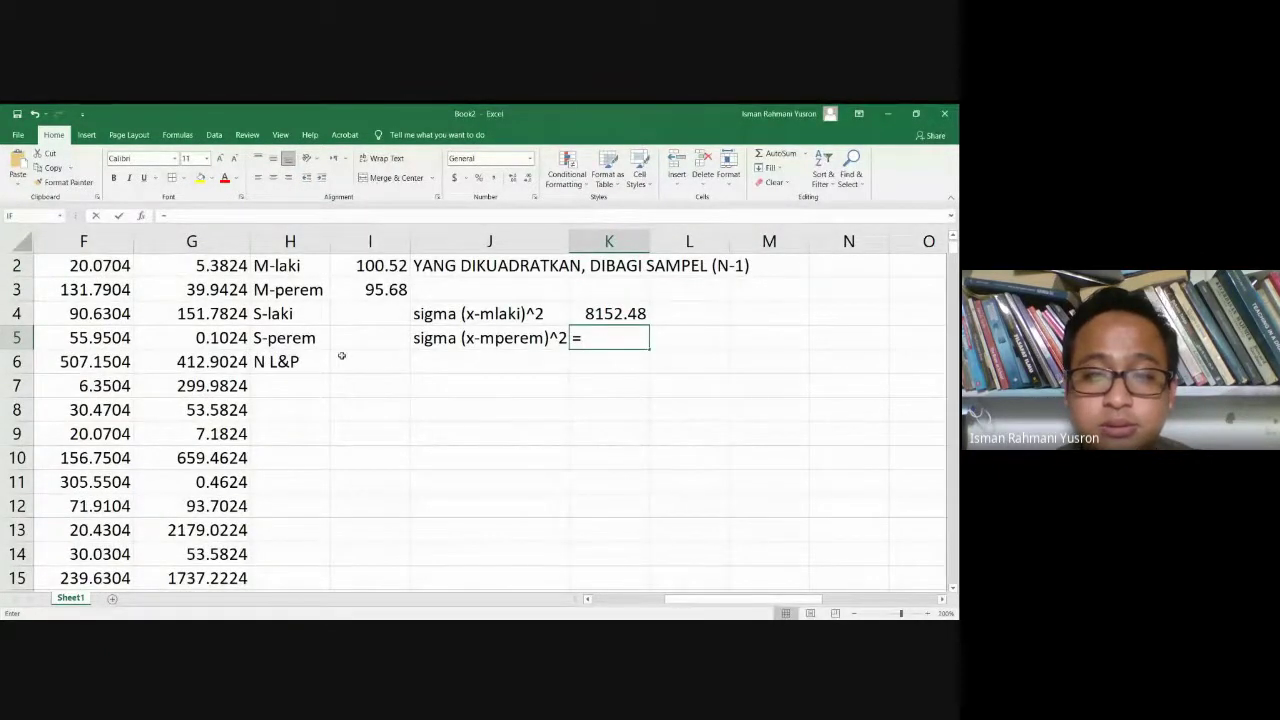
{"action": "scroll", "coordinate": [117, 290], "scroll_direction": "up", "scroll_amount": 1}
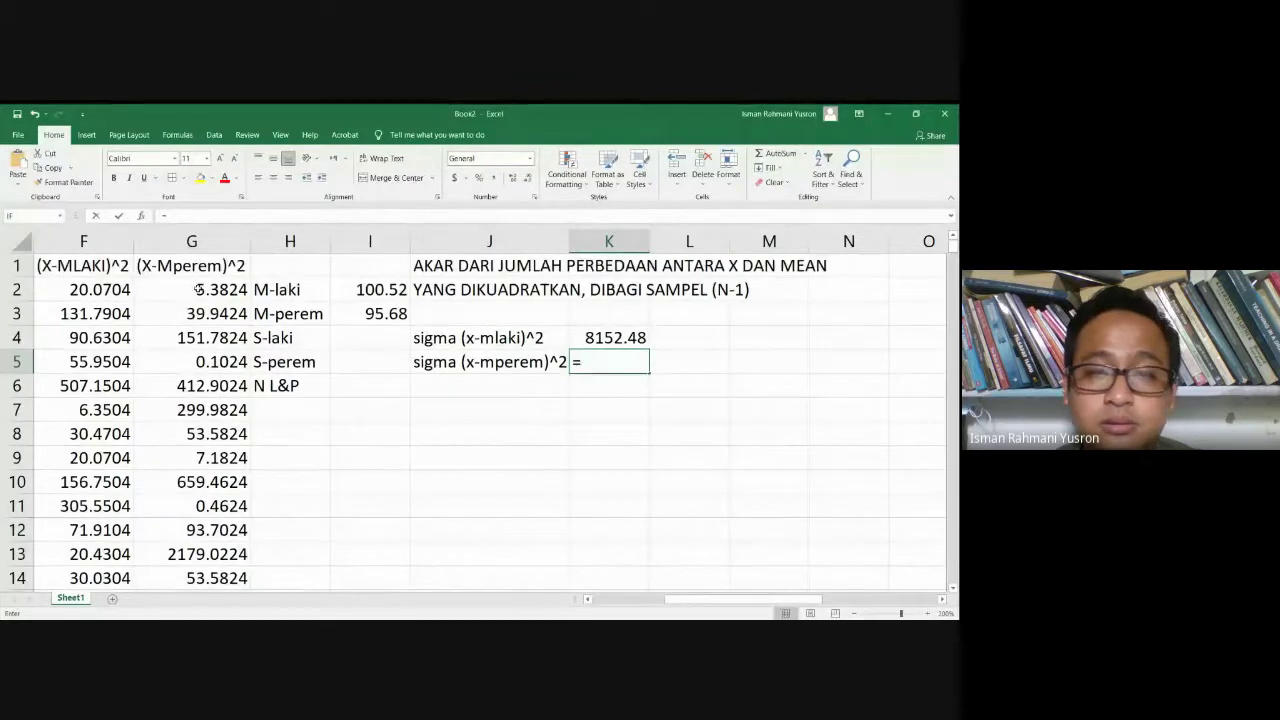
{"action": "type", "text": "sum,"}
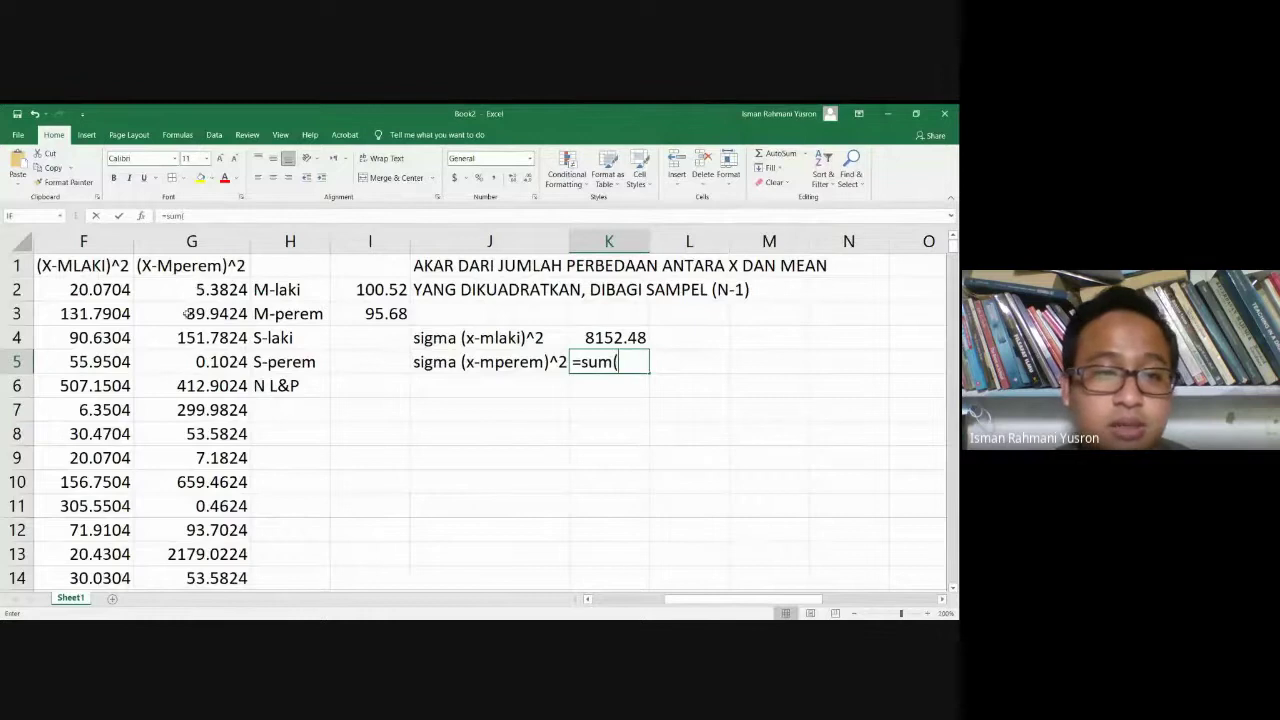
{"action": "left_click", "coordinate": [203, 286]}
{"action": "key", "text": "ctrl+shift+Down"}
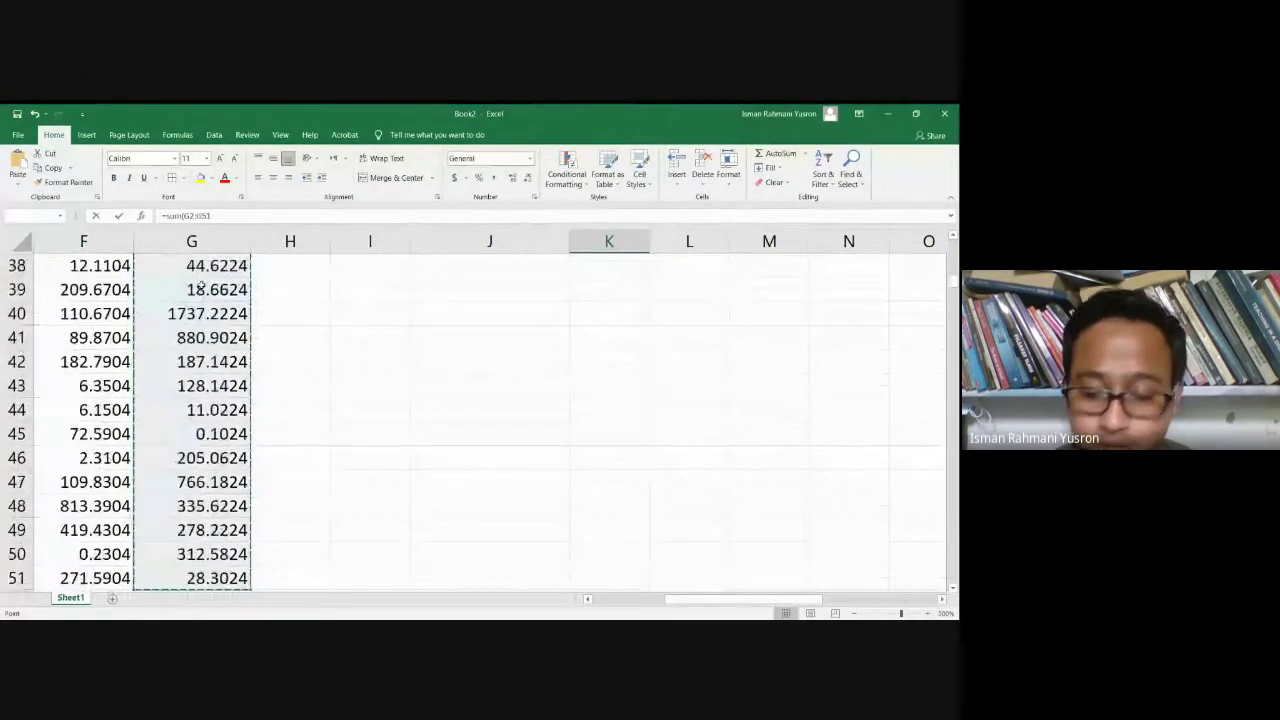
{"action": "key", "text": "Return"}
{"action": "key", "text": "Up"}
{"action": "key", "text": "Up"}
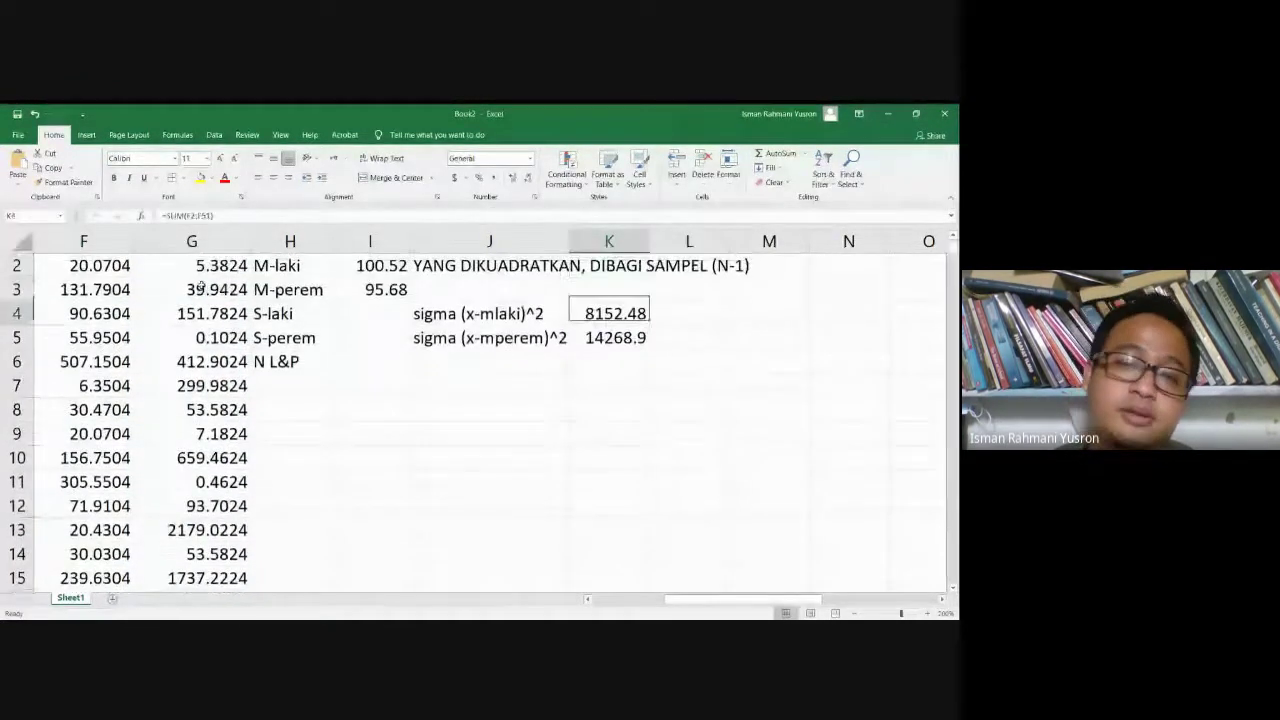
- Calculate the square root of the sigma (x-mlaki)^2 total in L4 with =SQRT(K4)
{"action": "key", "text": "Up"}
{"action": "key", "text": "Up"}
{"action": "key", "text": "Up"}
{"action": "key", "text": "Left"}
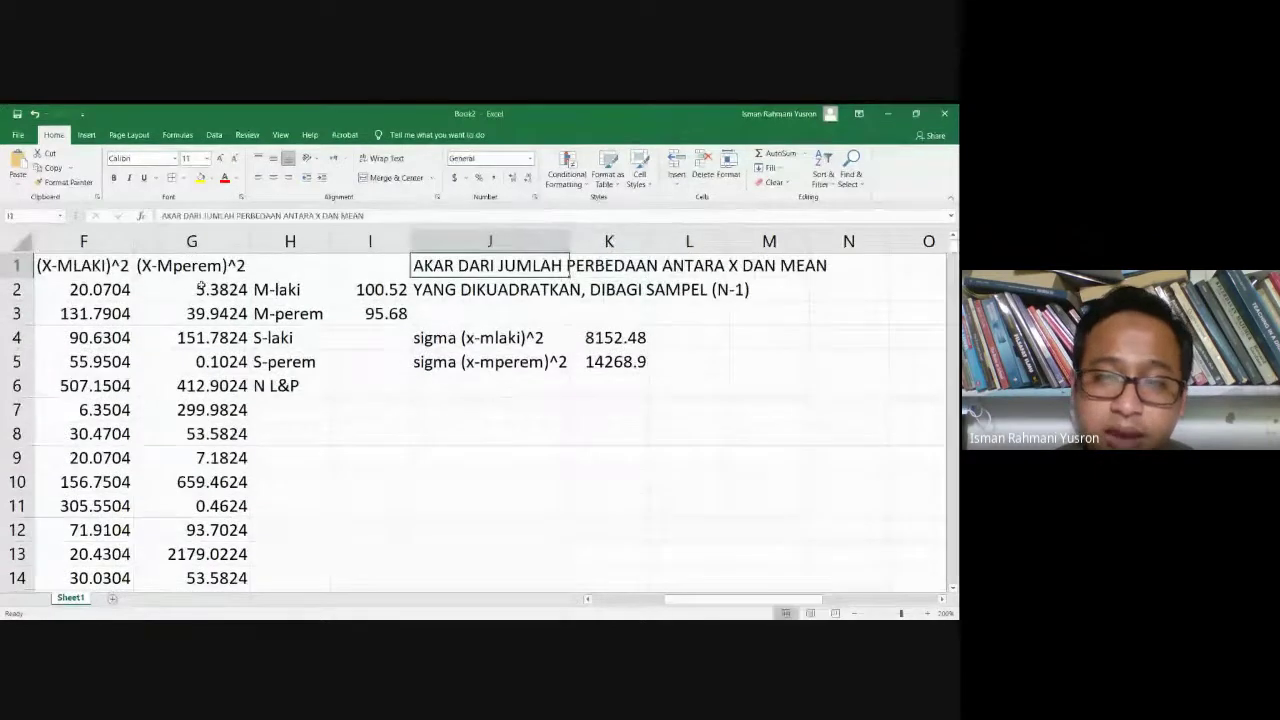
{"action": "key", "text": "Right"}
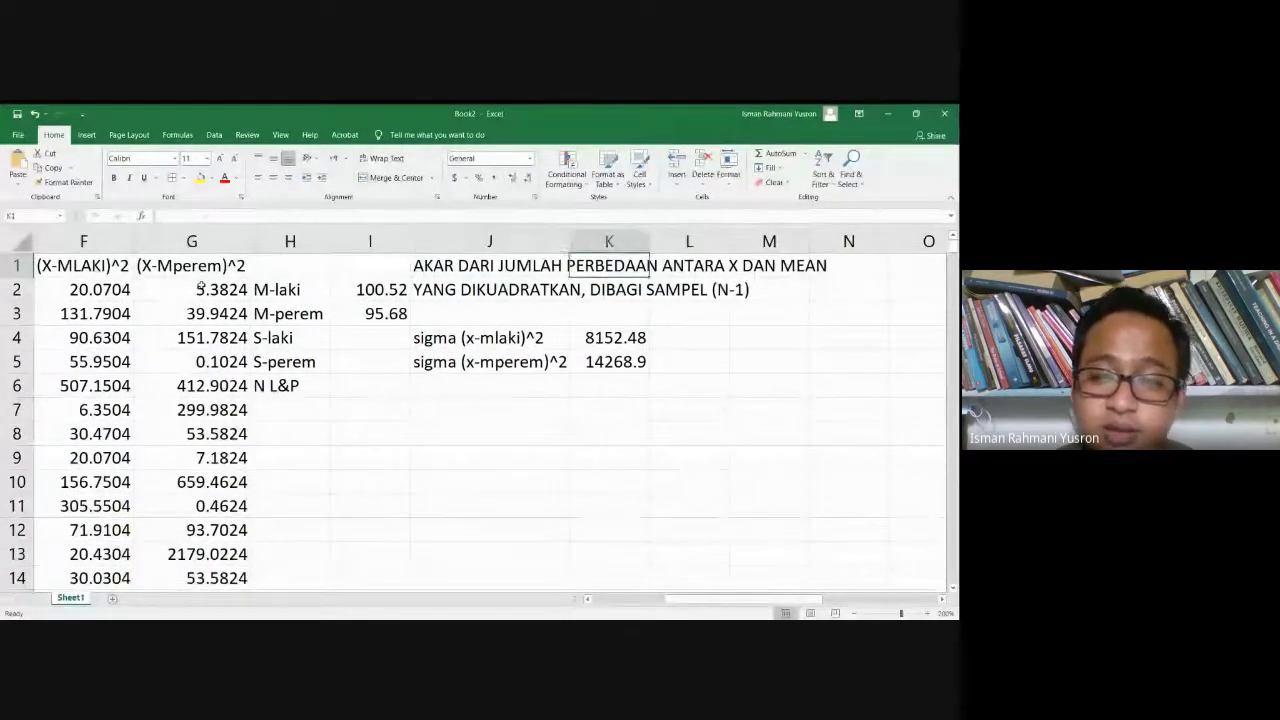
{"action": "key", "text": "Right"}
{"action": "key", "text": "Down"}
{"action": "key", "text": "Down"}
{"action": "key", "text": "Down"}
{"action": "type", "text": "="}
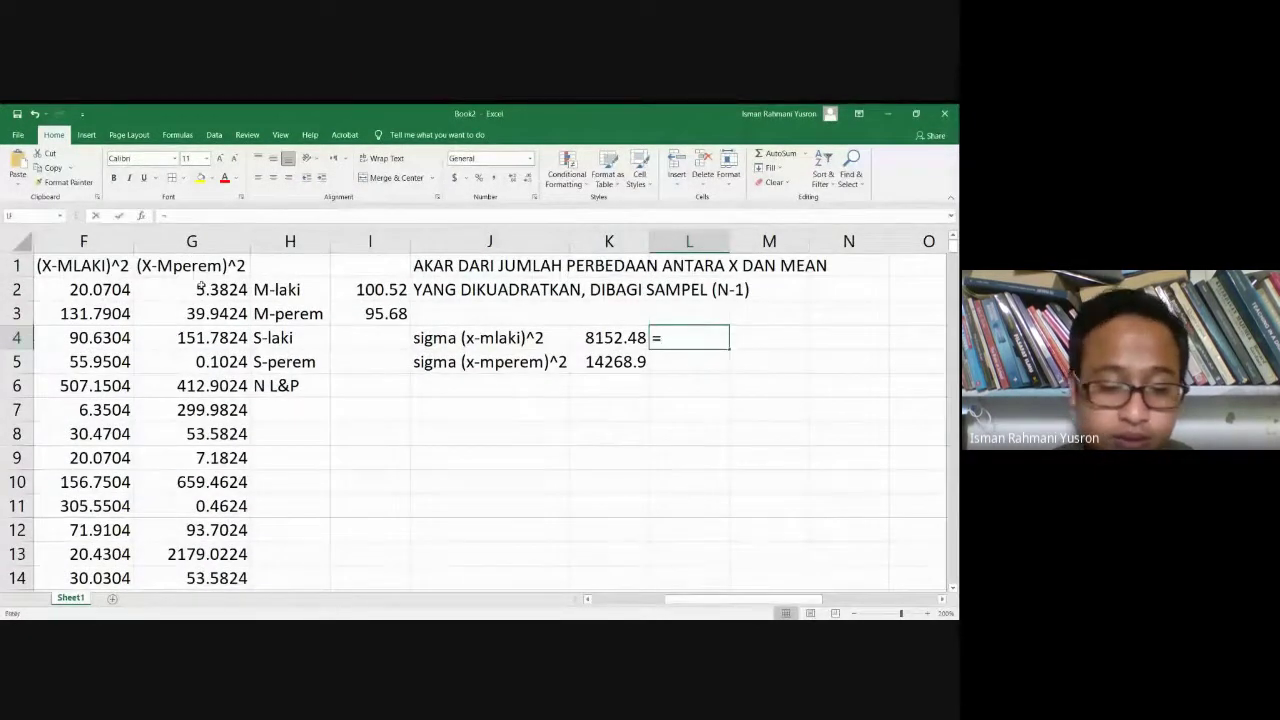
{"action": "type", "text": "sq"}
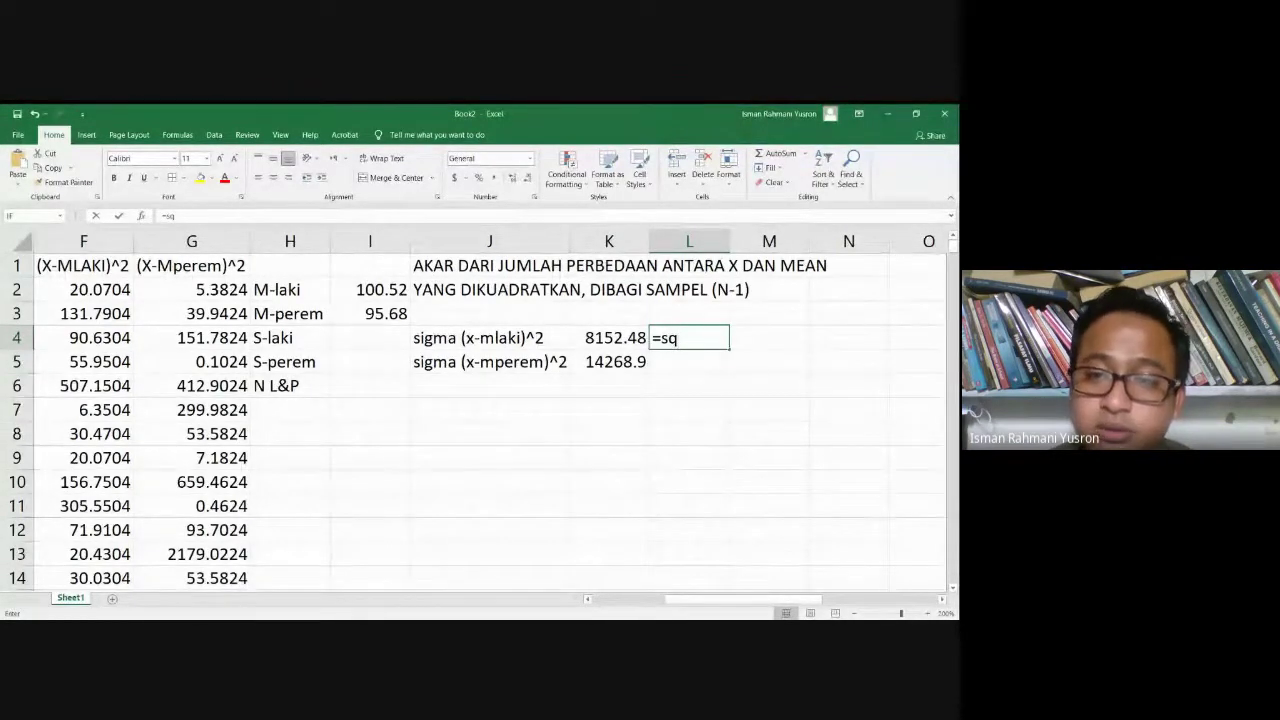
{"action": "key", "text": "Tab"}
{"action": "left_click", "coordinate": [615, 333]}
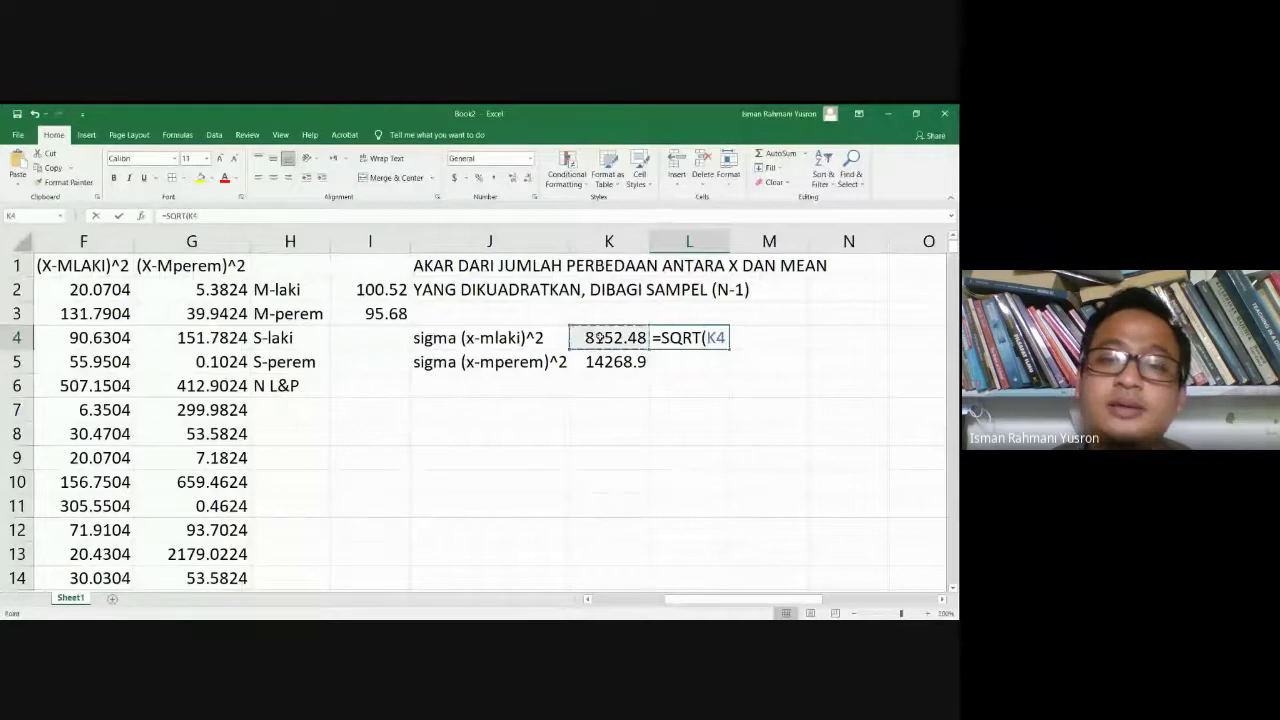
{"action": "type", "text": ")"}
{"action": "key", "text": "Return"}
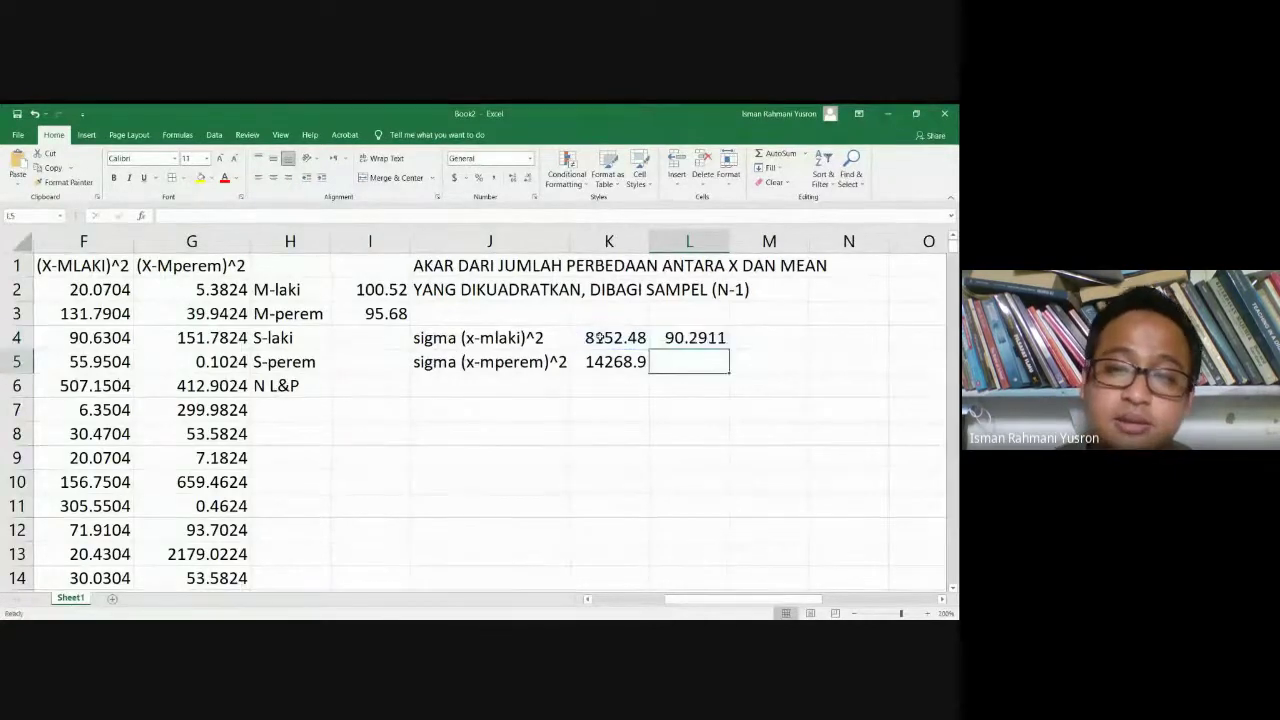
- Calculate the square root of the sigma (x-mperem)^2 total in L5 with =SQRT(K5)
{"action": "type", "text": "="}
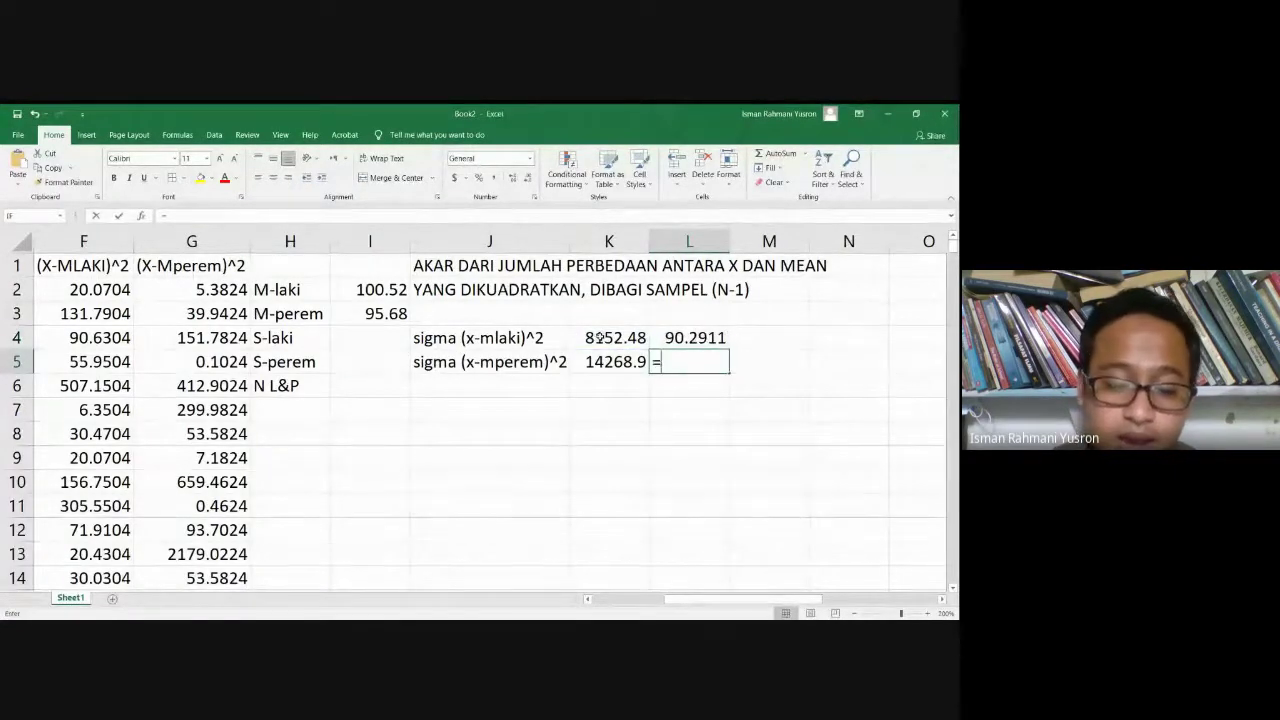
{"action": "type", "text": "s"}
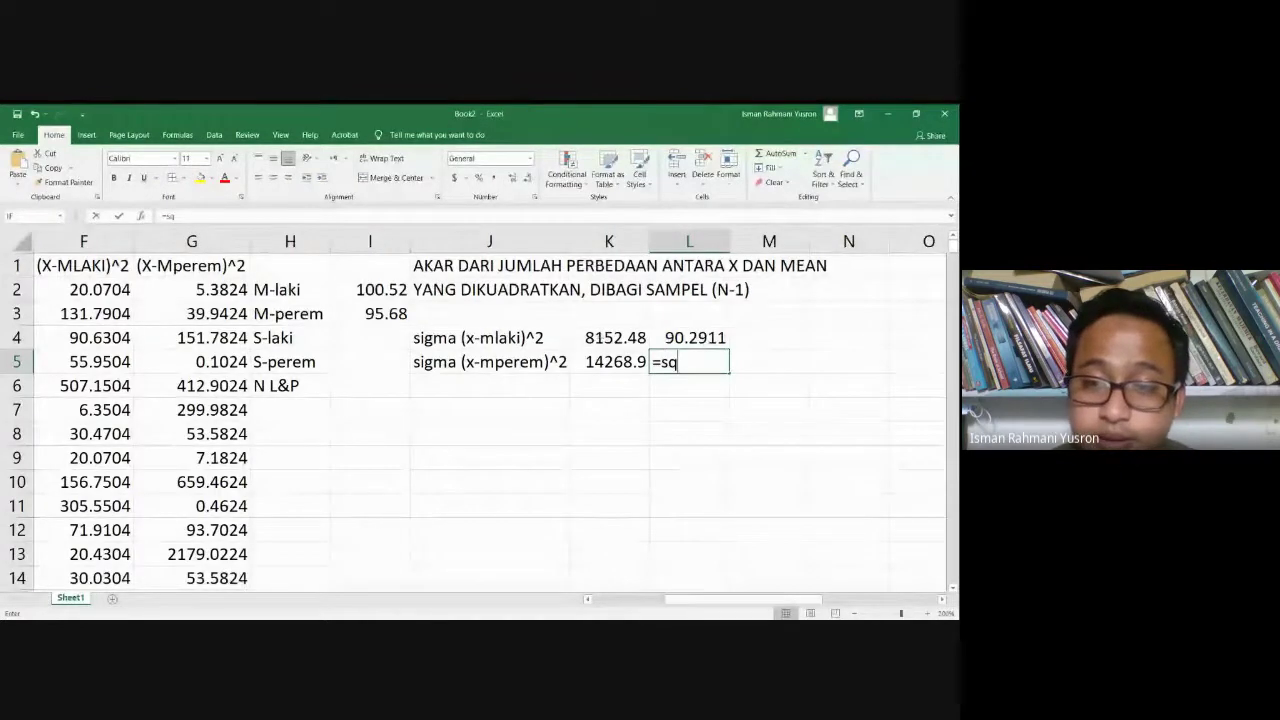
{"action": "type", "text": "q"}
{"action": "key", "text": "Tab"}
{"action": "left_click", "coordinate": [618, 364]}
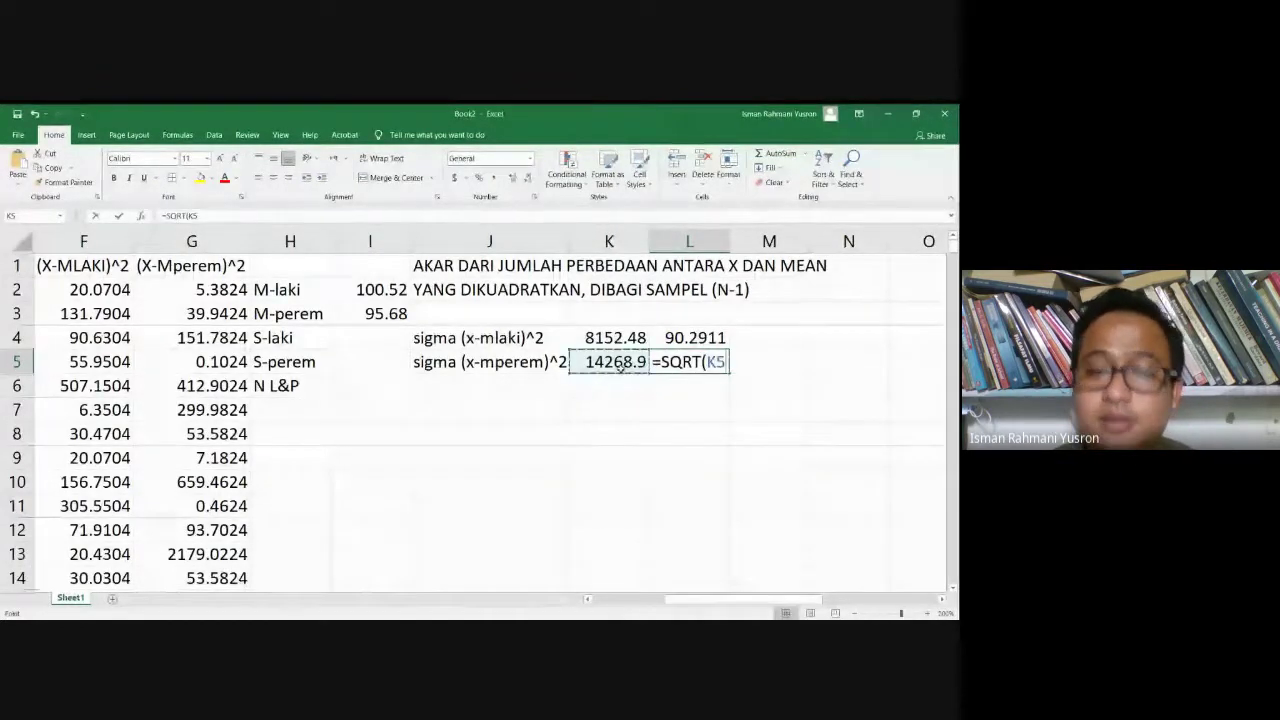
{"action": "key", "text": "Return"}
{"action": "key", "text": "Up"}
{"action": "key", "text": "Up"}
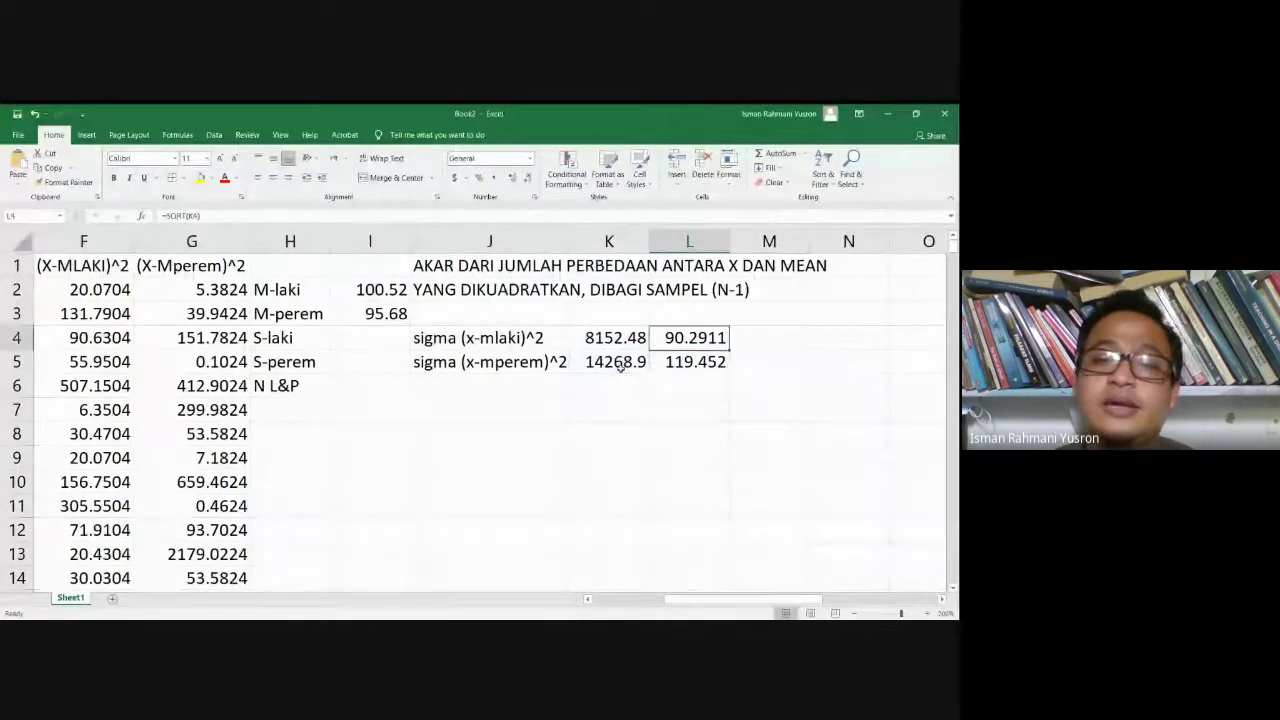
{"action": "key", "text": "Down"}
{"action": "key", "text": "Up"}
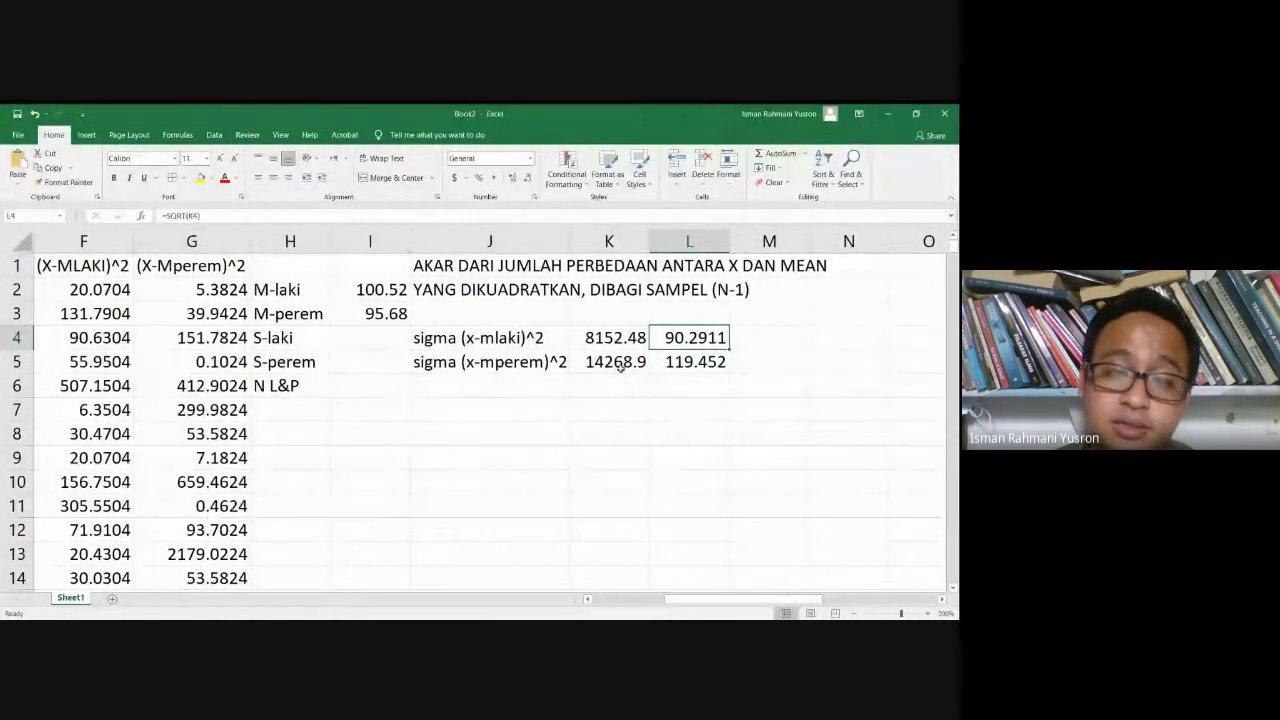
- Enter 49 in I6 as the N L&P value
{"action": "key", "text": "Down"}
{"action": "key", "text": "Down"}
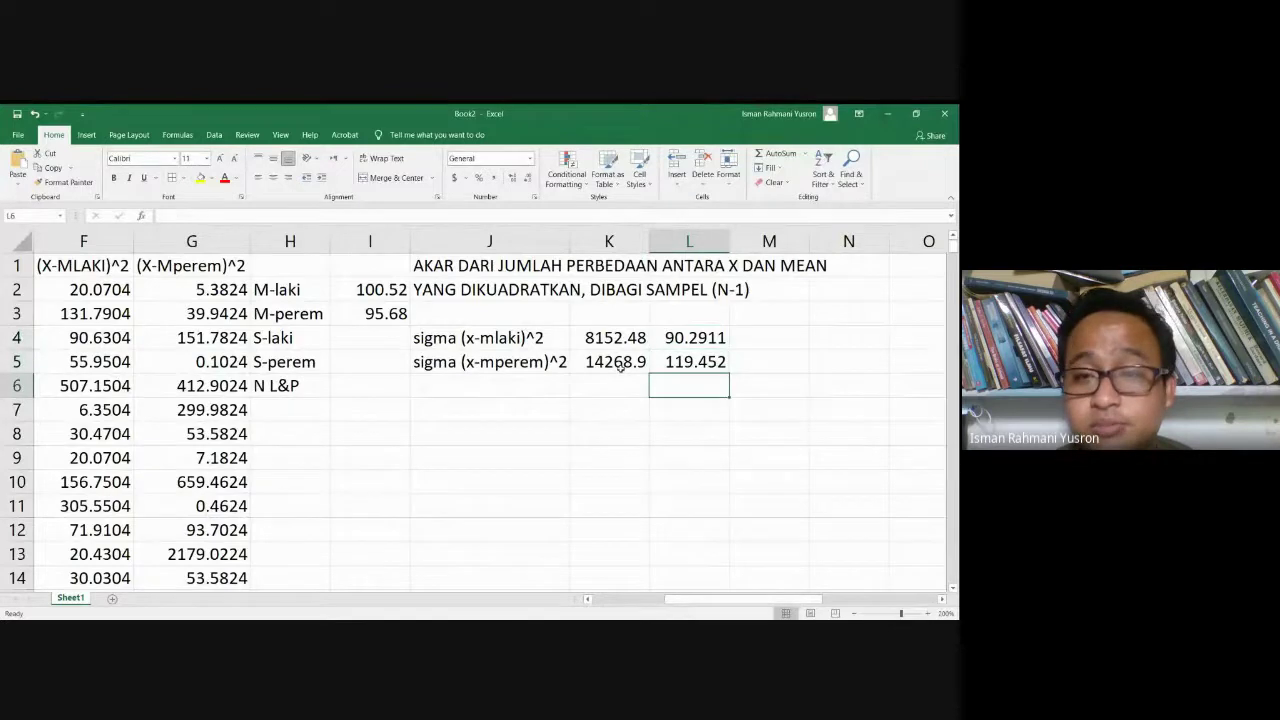
{"action": "key", "text": "Left"}
{"action": "key", "text": "Left"}
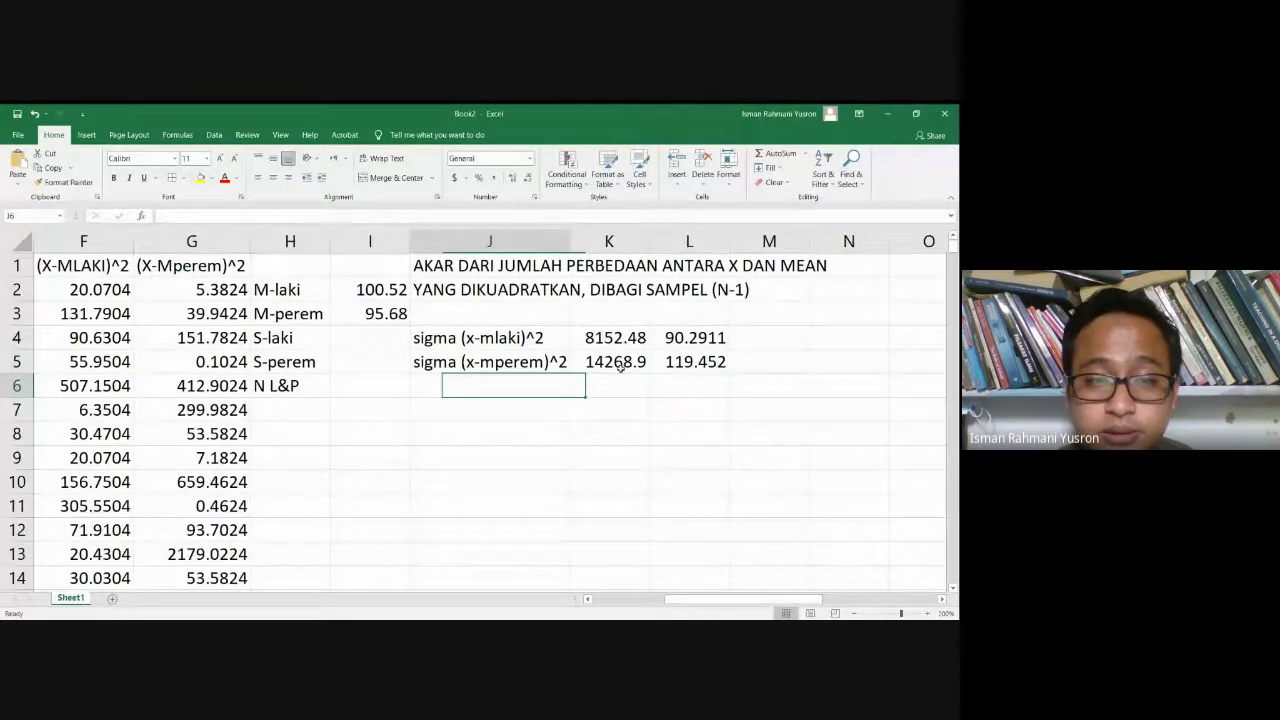
{"action": "key", "text": "Left"}
{"action": "key", "text": "Left"}
{"action": "key", "text": "Right"}
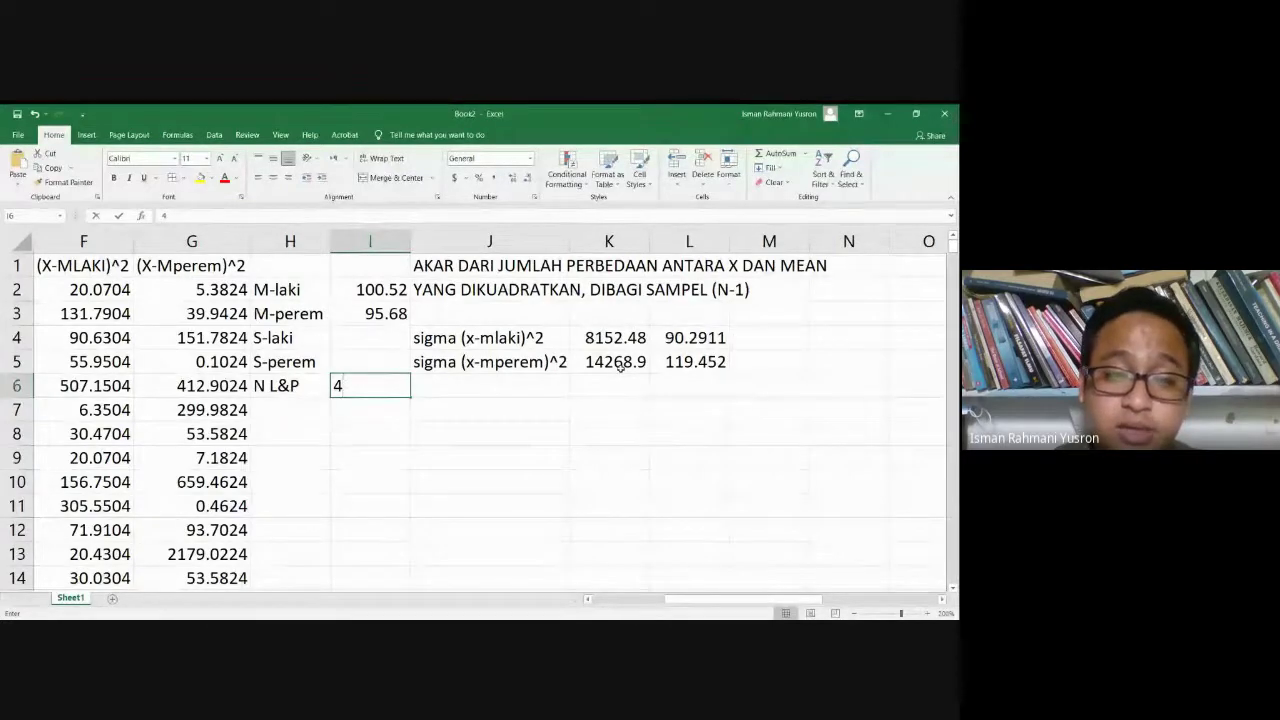
{"action": "type", "text": "9"}
{"action": "key", "text": "Right"}
{"action": "key", "text": "Right"}
{"action": "key", "text": "Right"}
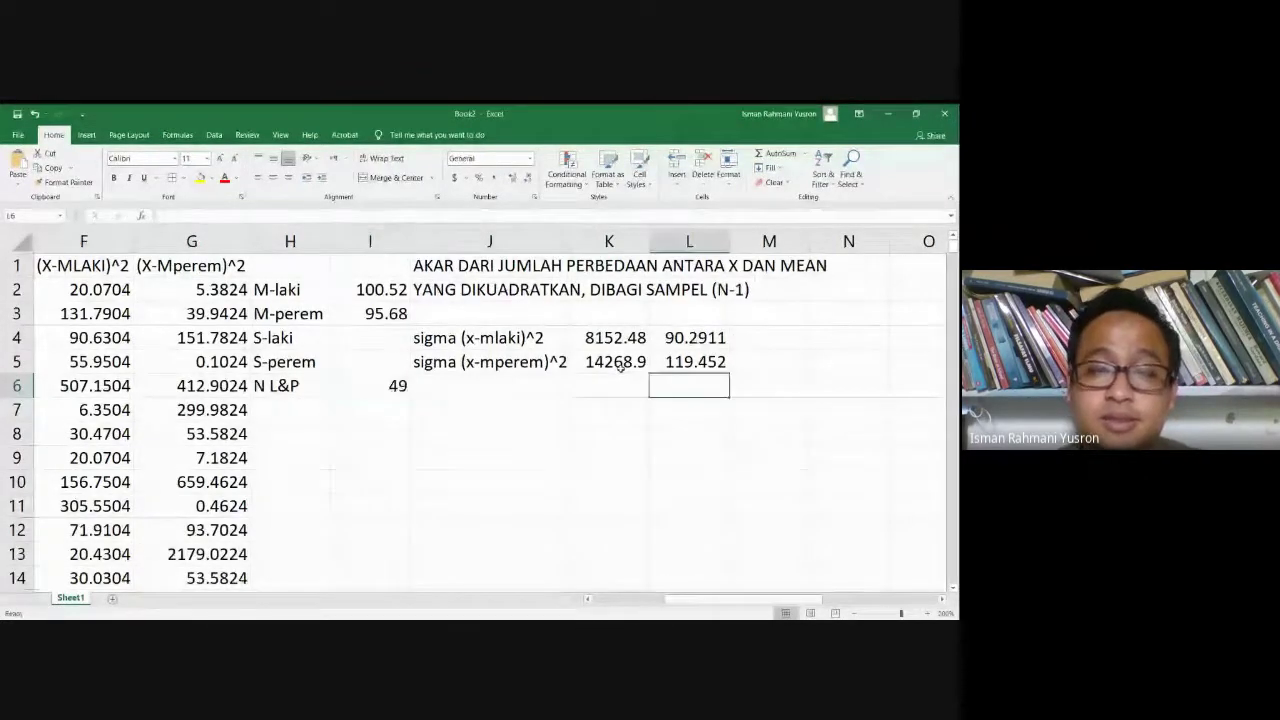
{"action": "key", "text": "Left"}
{"action": "key", "text": "Right"}
{"action": "key", "text": "Left"}
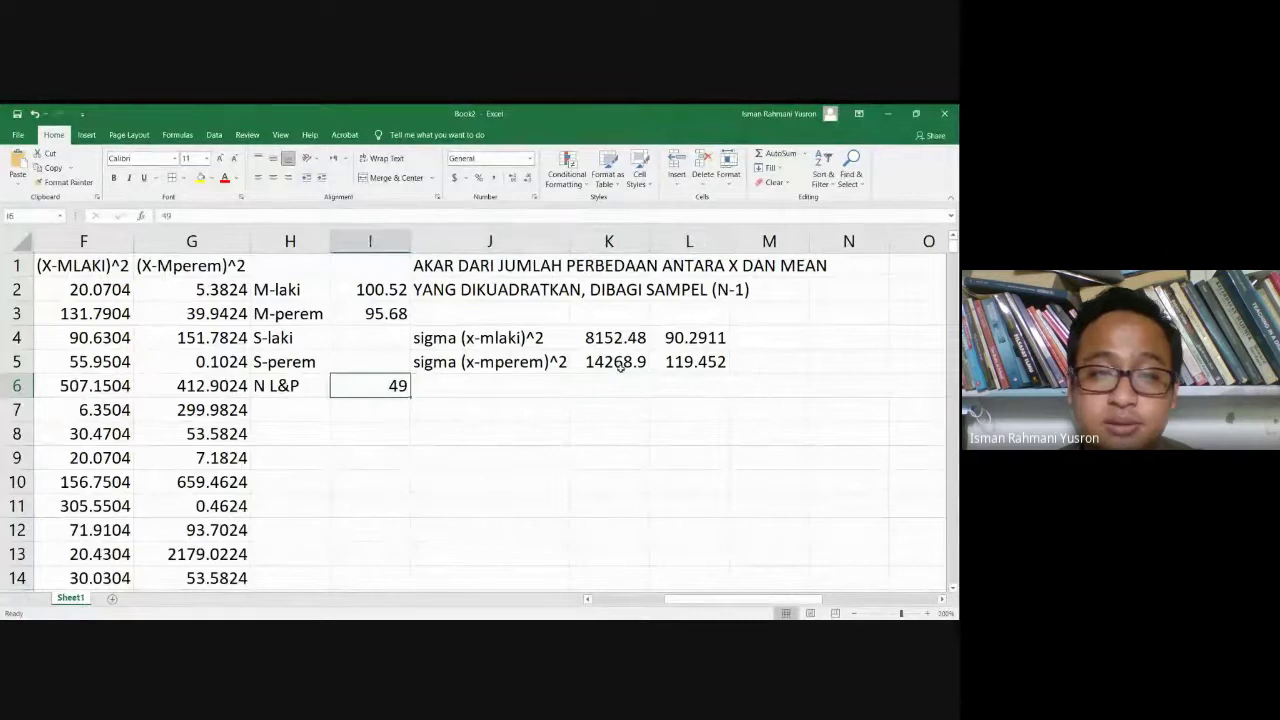
{"action": "key", "text": "Up"}
{"action": "key", "text": "Up"}
{"action": "type", "text": "="}
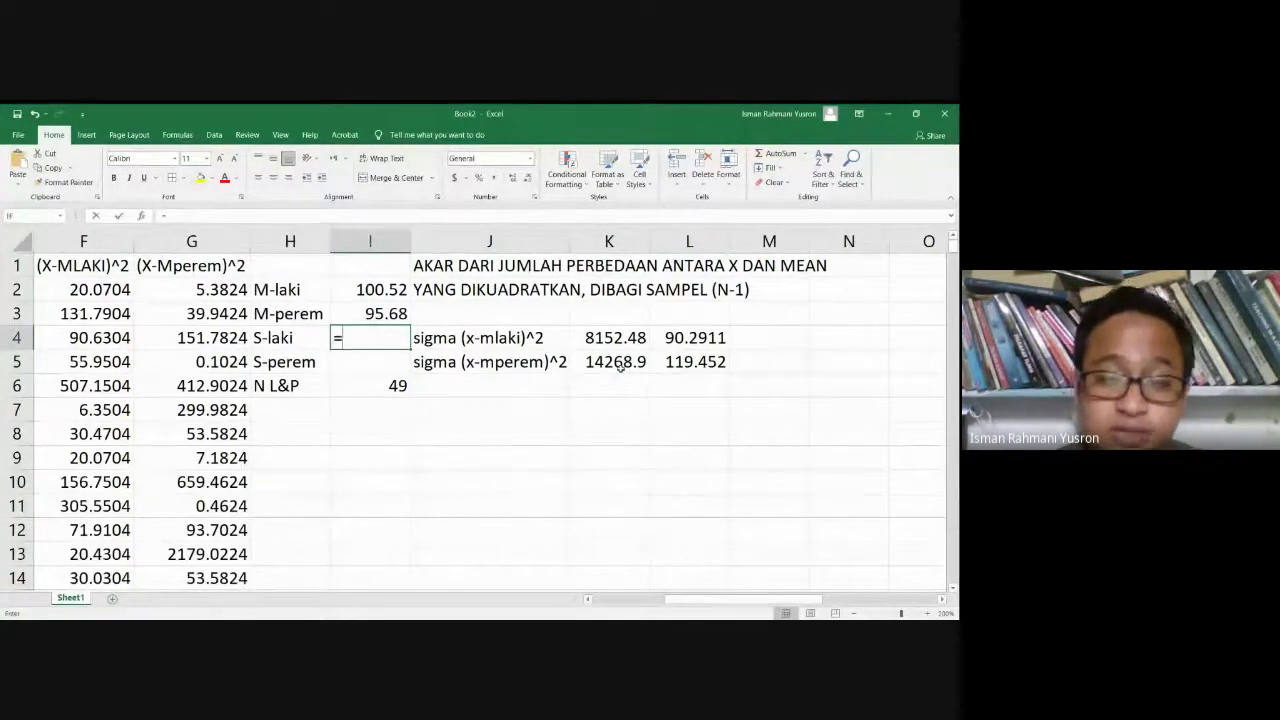
{"action": "left_click", "coordinate": [694, 338]}
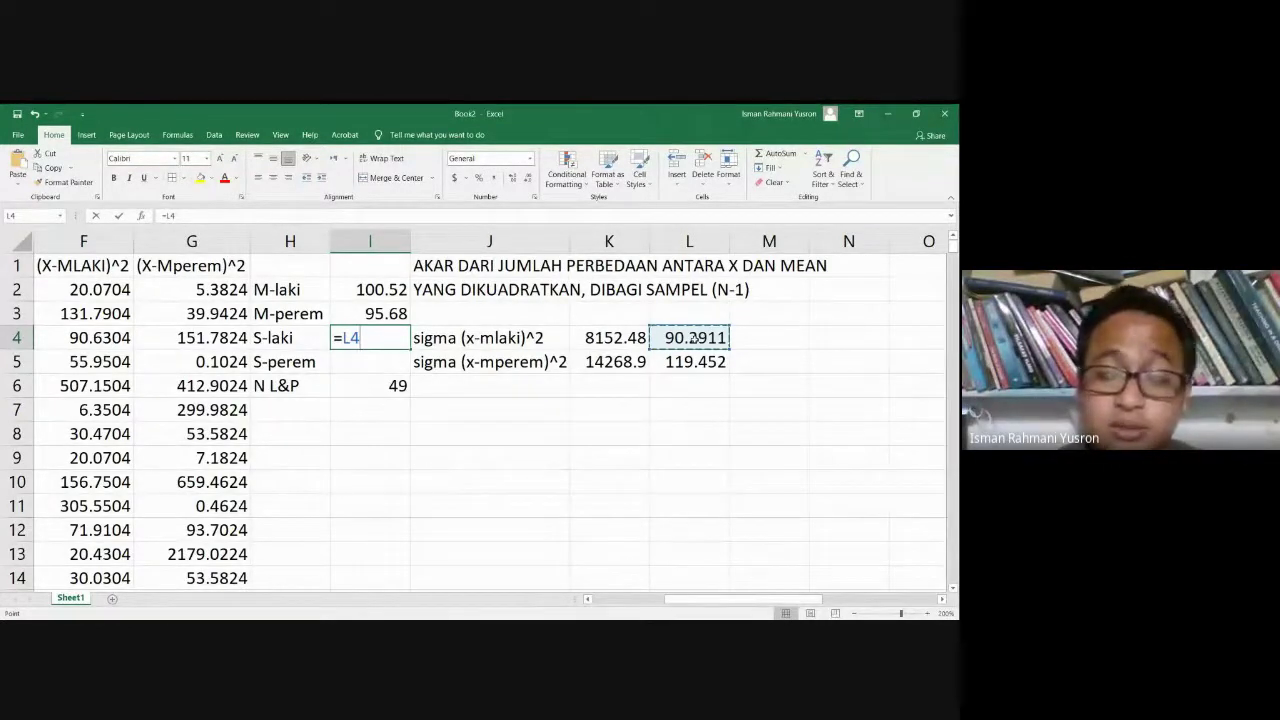
{"action": "key", "text": "Escape"}
{"action": "key", "text": "Down"}
{"action": "key", "text": "Up"}
{"action": "key", "text": "Up"}
{"action": "key", "text": "ctrl+Right"}
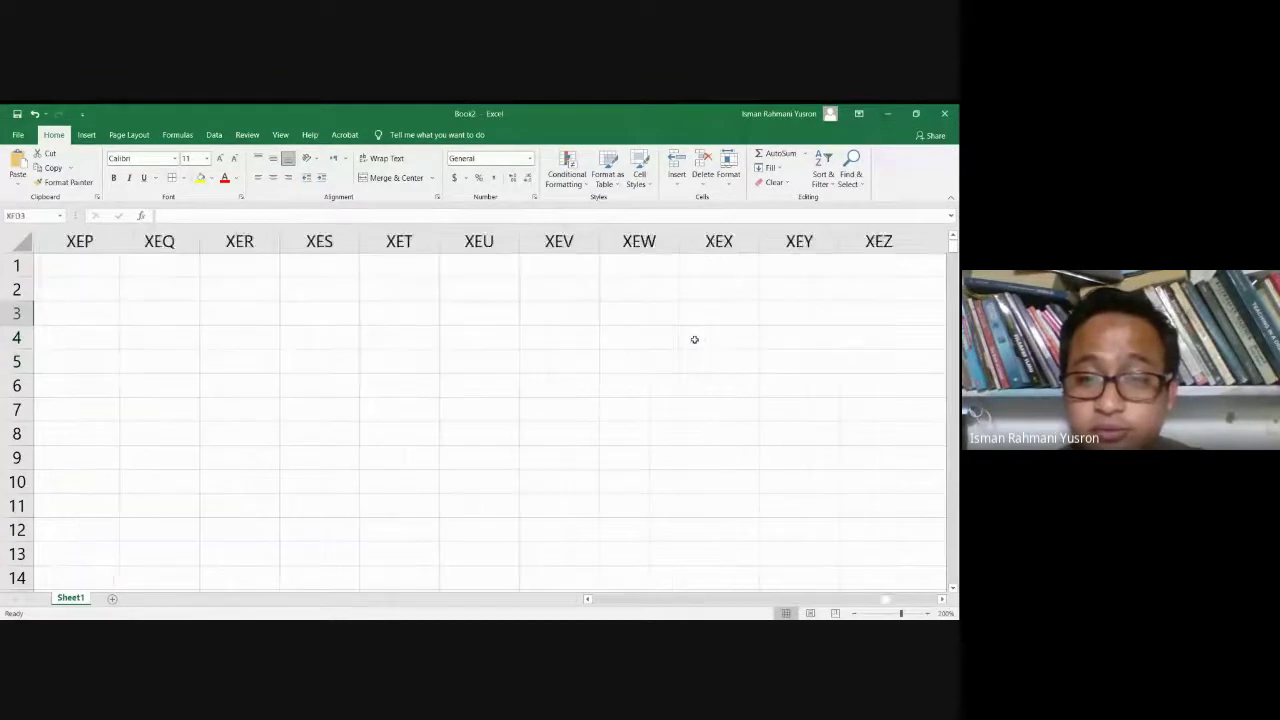
{"action": "key", "text": "ctrl+Left"}
{"action": "key", "text": "Right"}
{"action": "key", "text": "Right"}
{"action": "key", "text": "Right"}
{"action": "key", "text": "Right"}
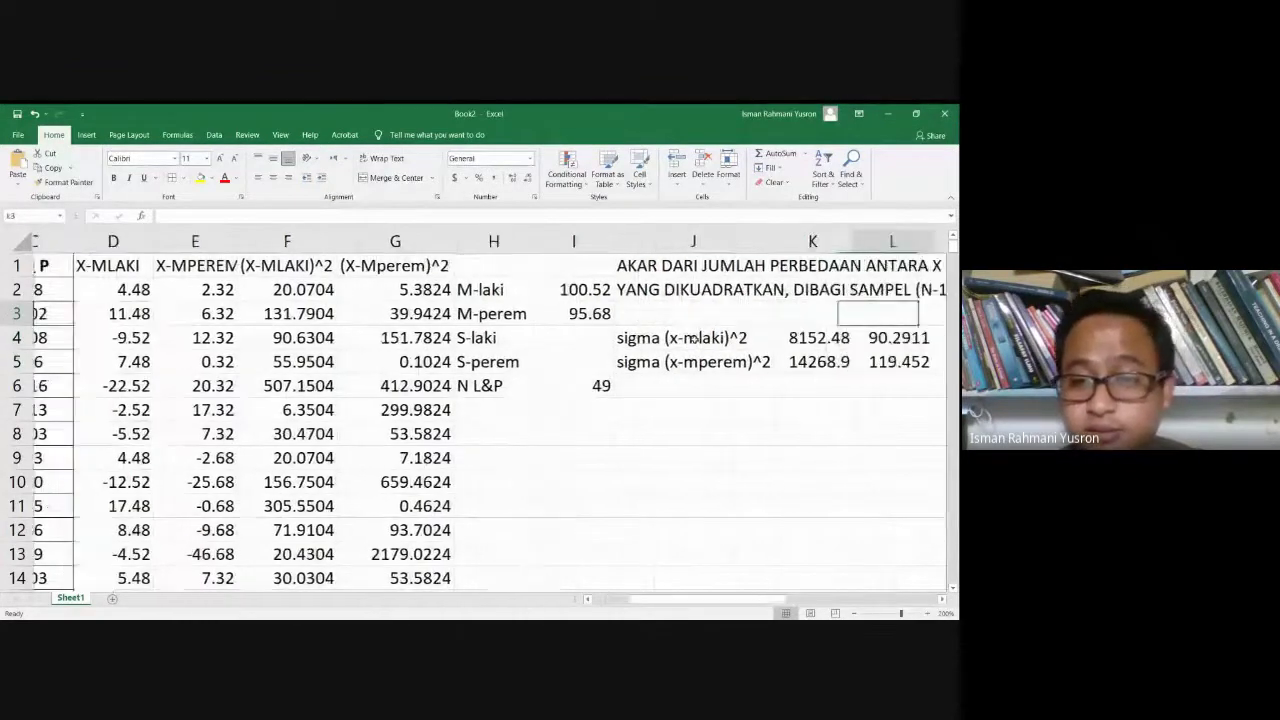
{"action": "key", "text": "Right"}
{"action": "key", "text": "Right"}
{"action": "key", "text": "Left"}
{"action": "key", "text": "Left"}
{"action": "key", "text": "Left"}
{"action": "key", "text": "Left"}
{"action": "key", "text": "Left"}
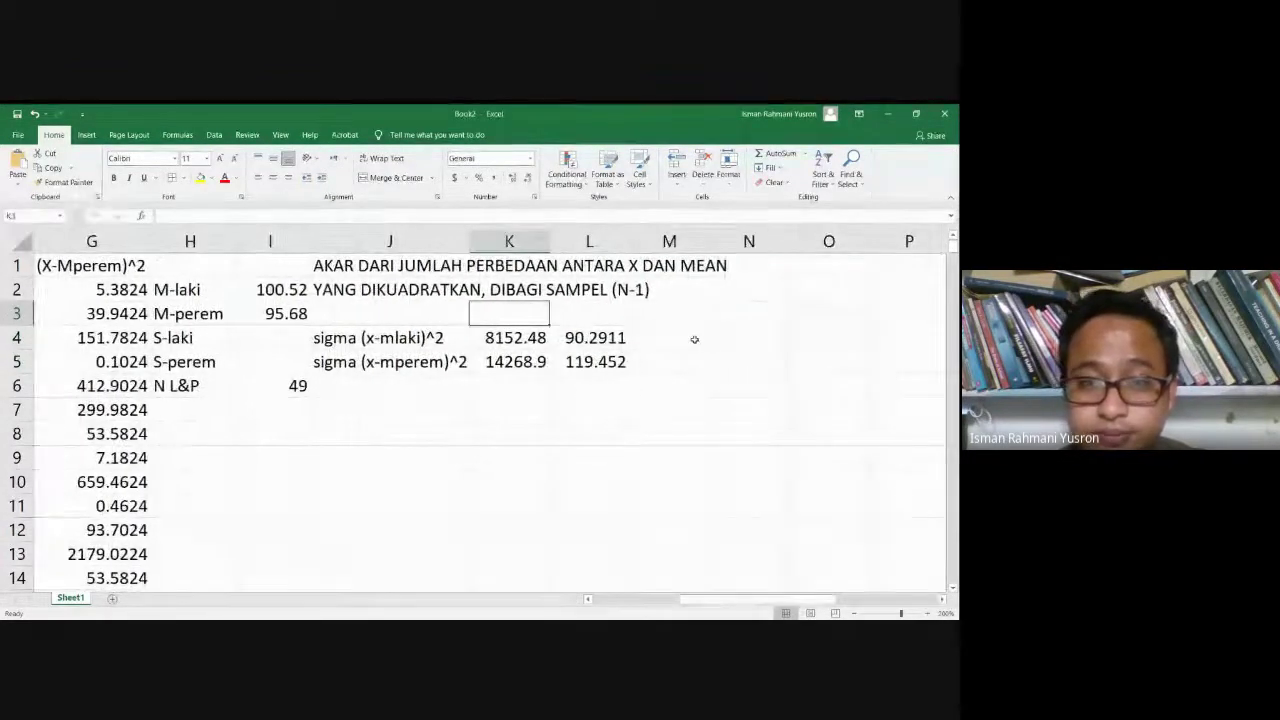
{"action": "key", "text": "Down"}
{"action": "key", "text": "Right"}
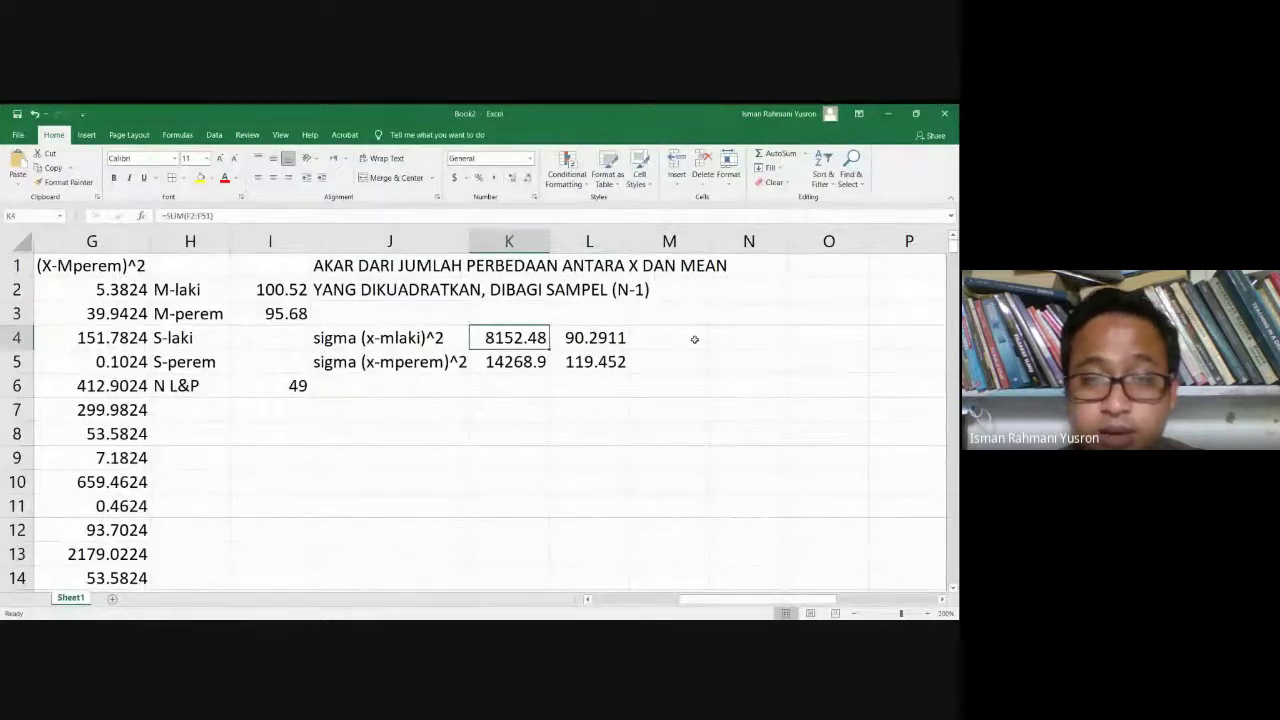
- Remove the comma after DIKUADRATKAN from the formula note in J2
{"action": "key", "text": "Up"}
{"action": "key", "text": "Up"}
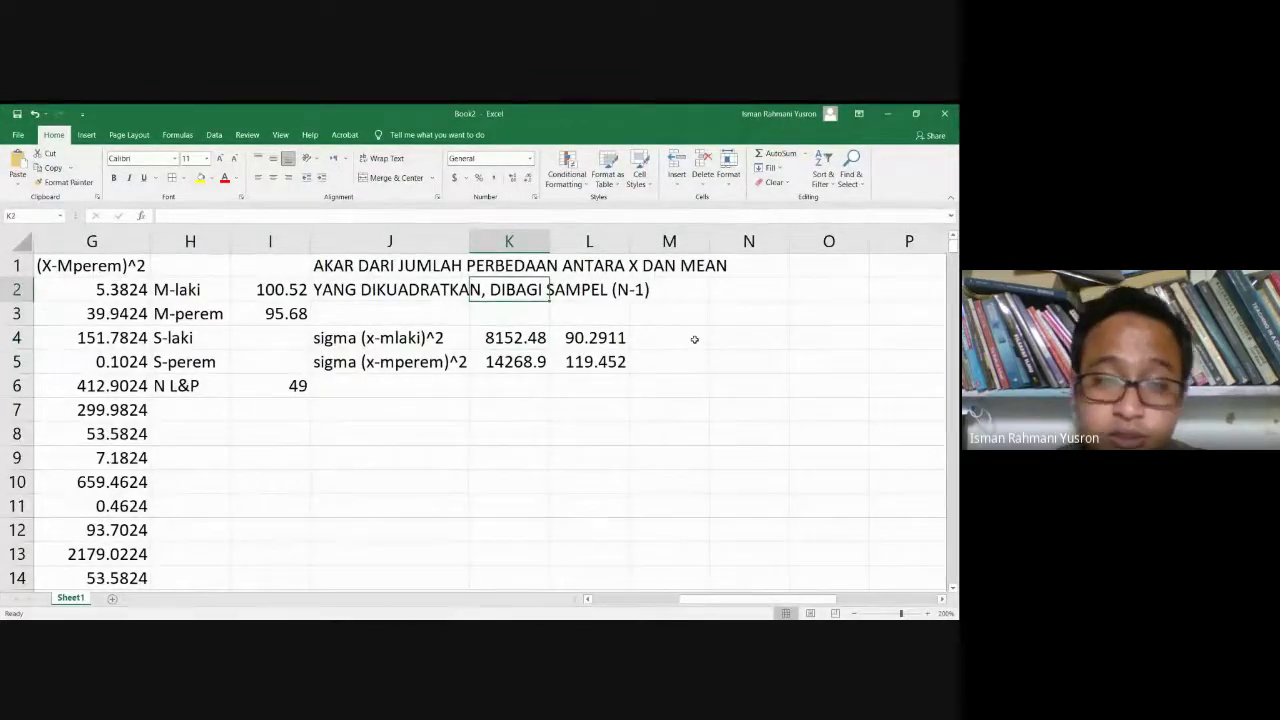
{"action": "double_click", "coordinate": [333, 290]}
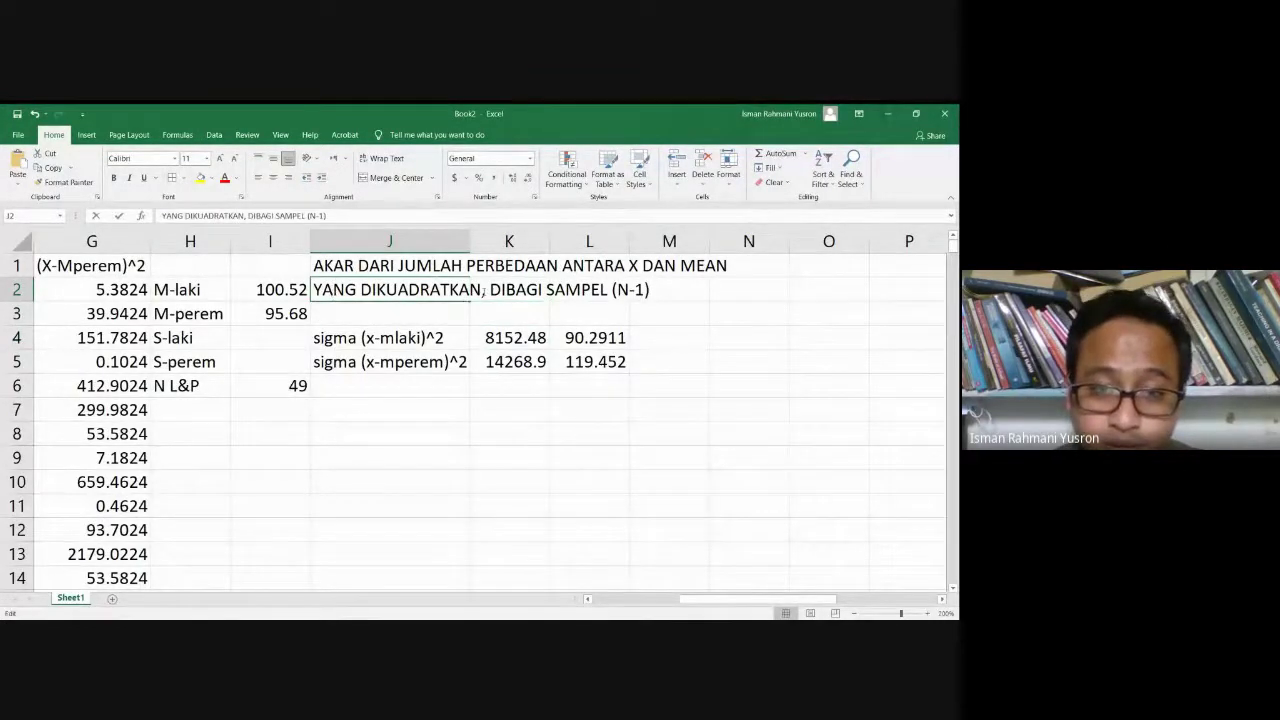
{"action": "key", "text": "BackSpace"}
{"action": "key", "text": "Return"}
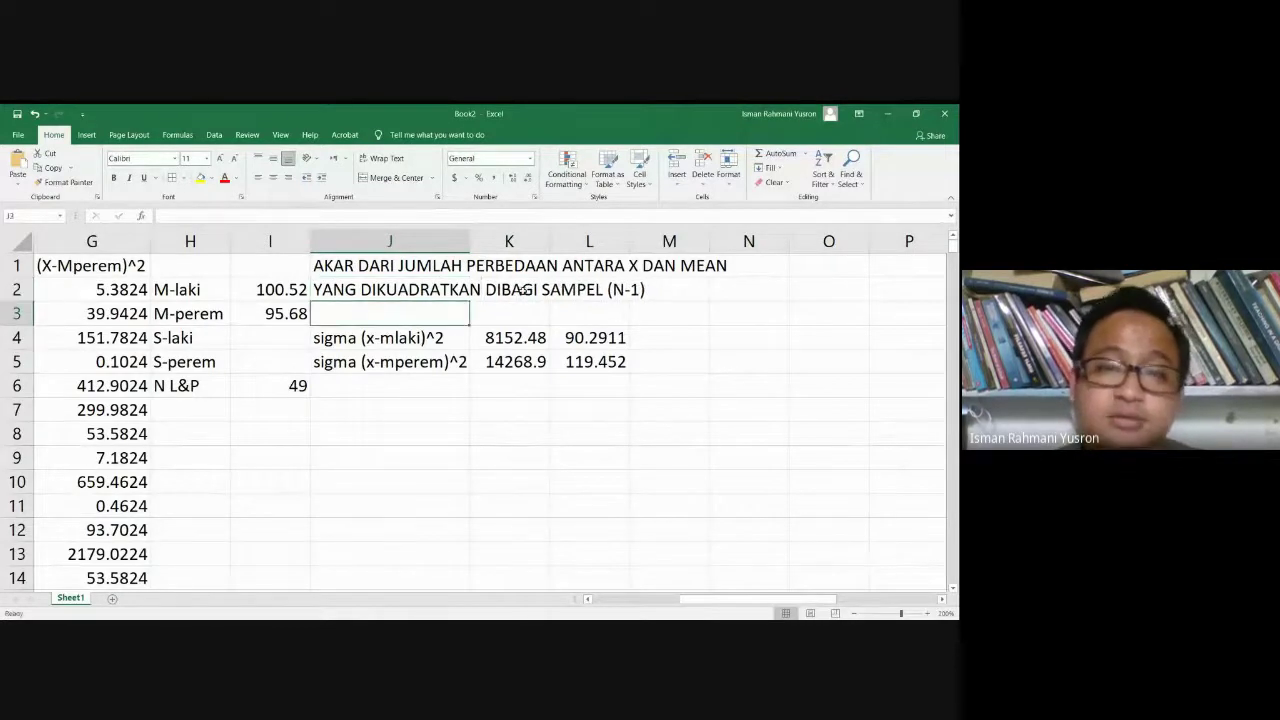
- Clear the square root results from L4:L5
{"action": "key", "text": "Right"}
{"action": "key", "text": "Right"}
{"action": "key", "text": "Down"}
{"action": "key", "text": "shift+Down"}
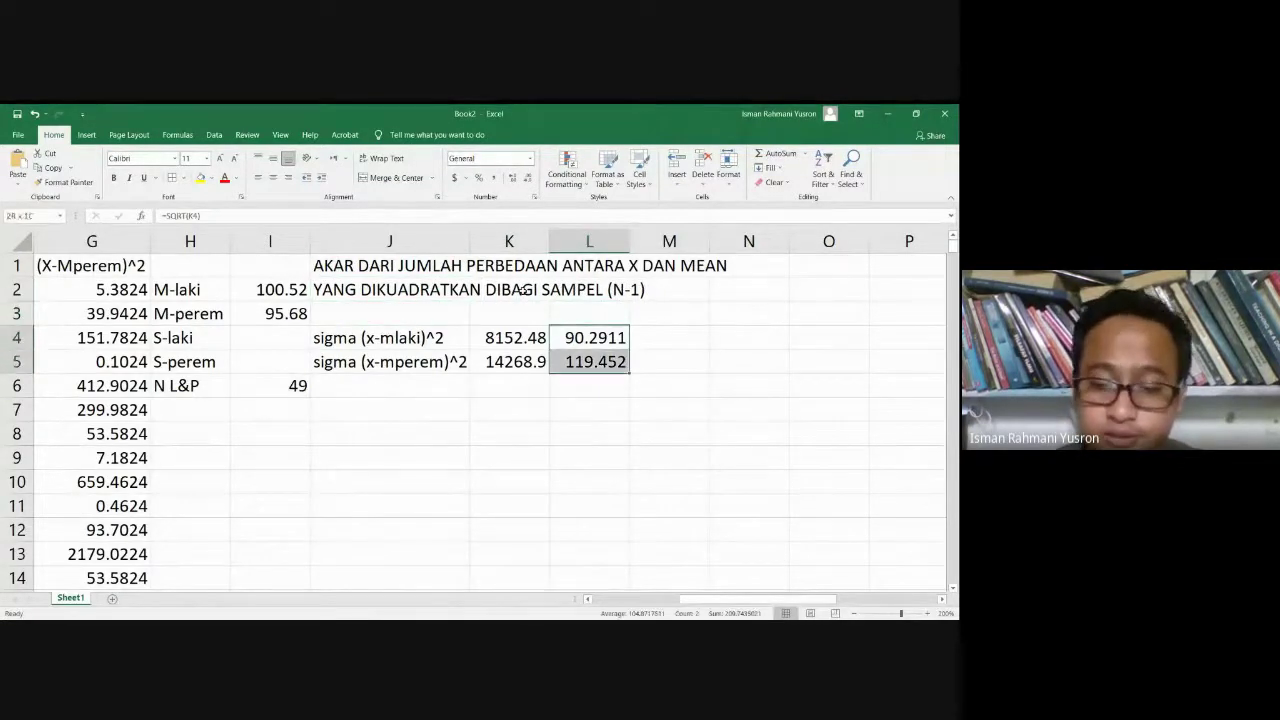
{"action": "key", "text": "Delete"}
{"action": "key", "text": "shift+Up"}
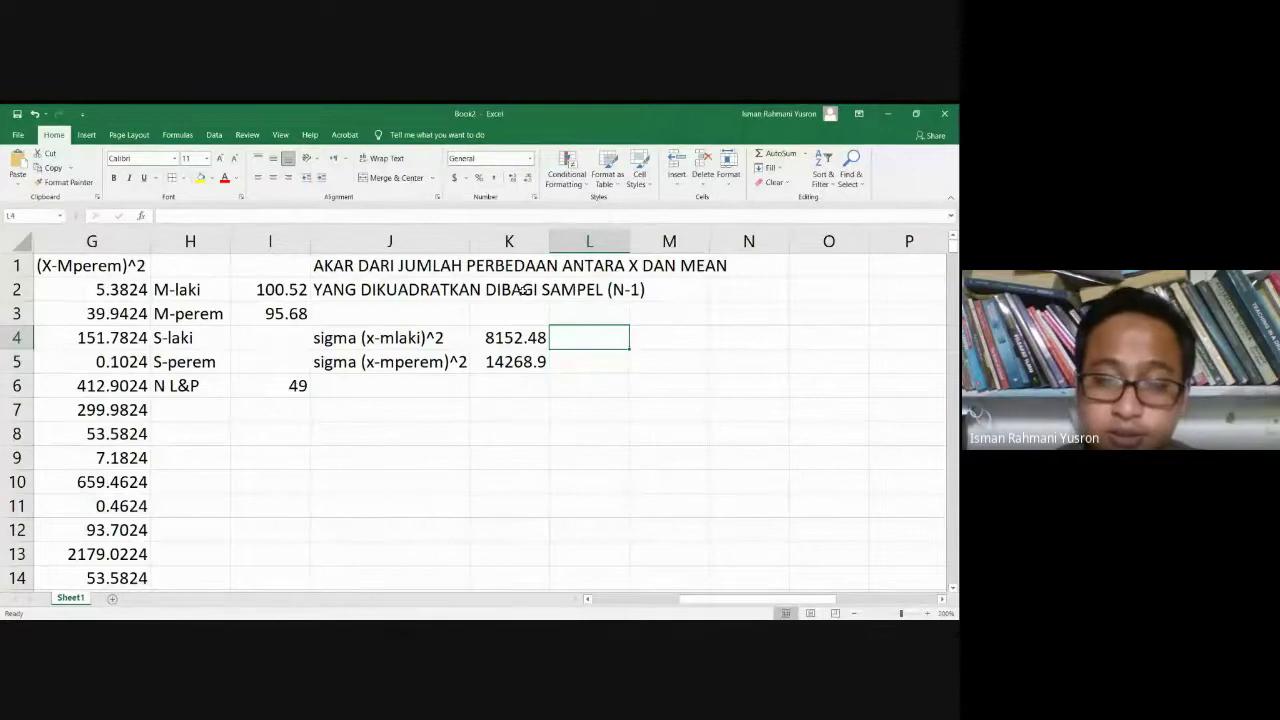
- Divide the sigma (x-mlaki)^2 total by the N L&P value in L4 with =K4/I6
{"action": "type", "text": "="}
{"action": "left_click", "coordinate": [503, 340]}
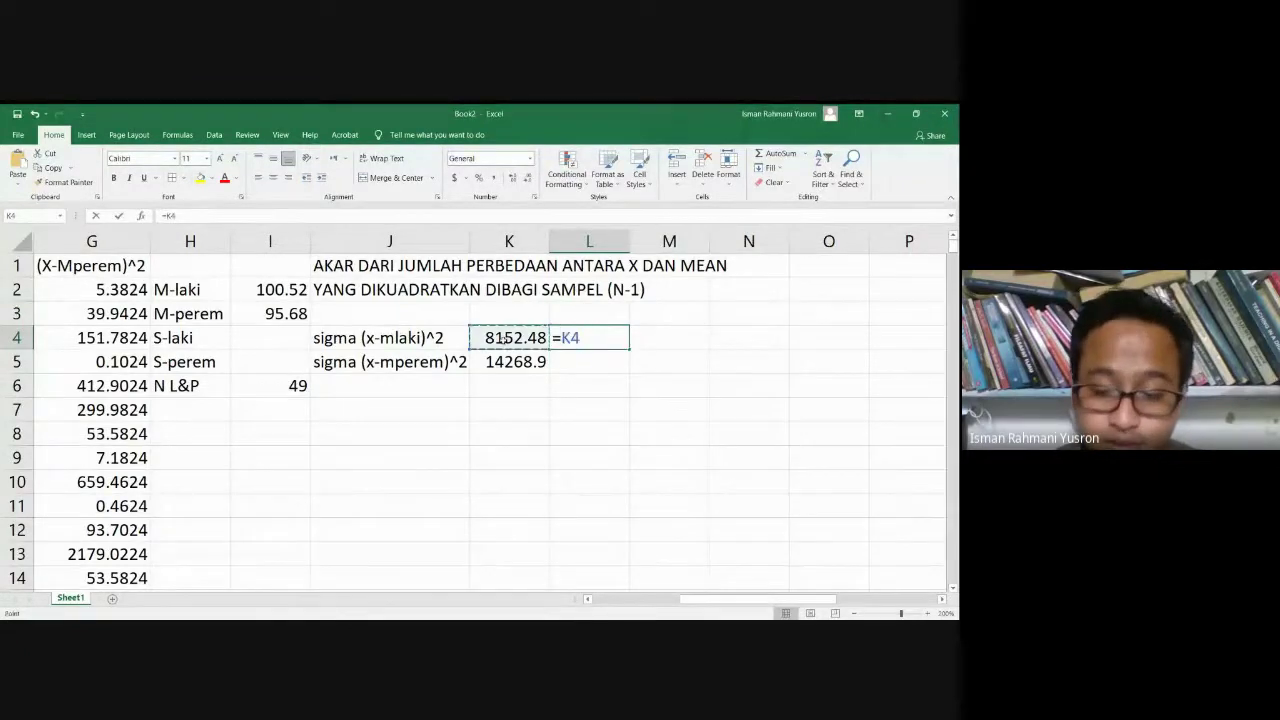
{"action": "type", "text": "/"}
{"action": "left_click", "coordinate": [288, 385]}
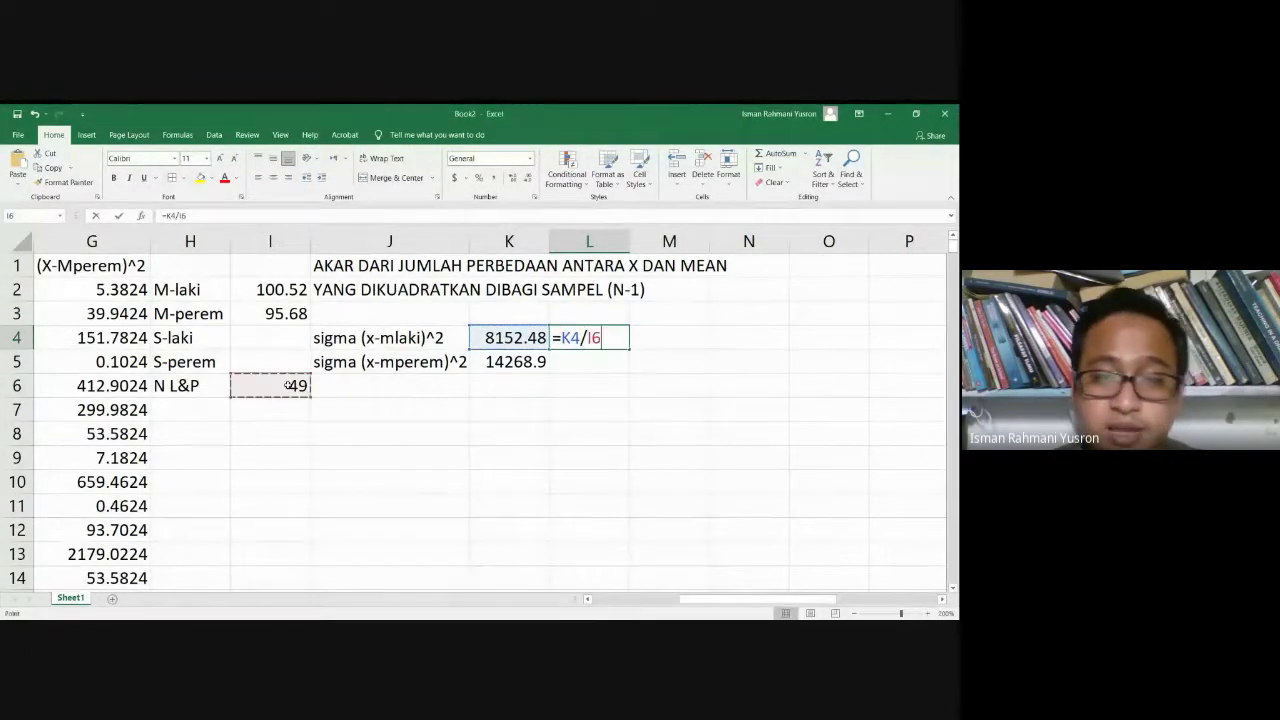
{"action": "key", "text": "Return"}
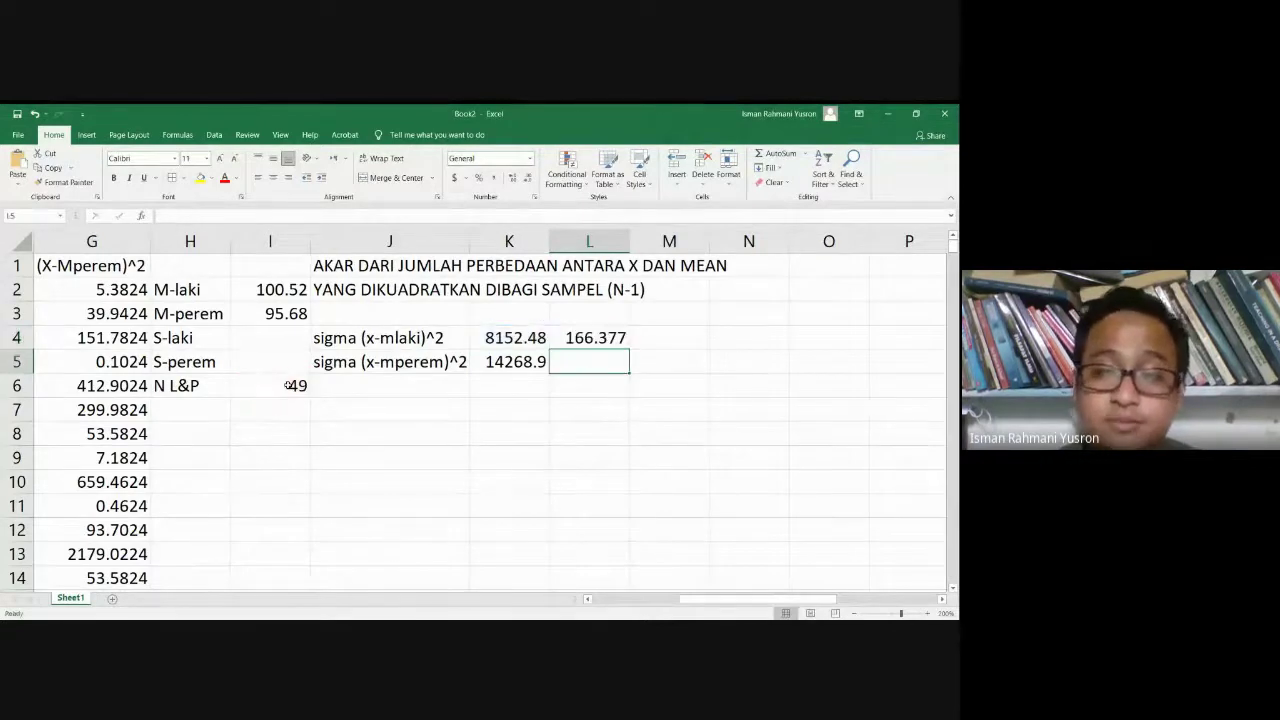
- Divide the sigma (x-mperem)^2 total by the N L&P value in L5 with =K5/I6
{"action": "type", "text": "="}
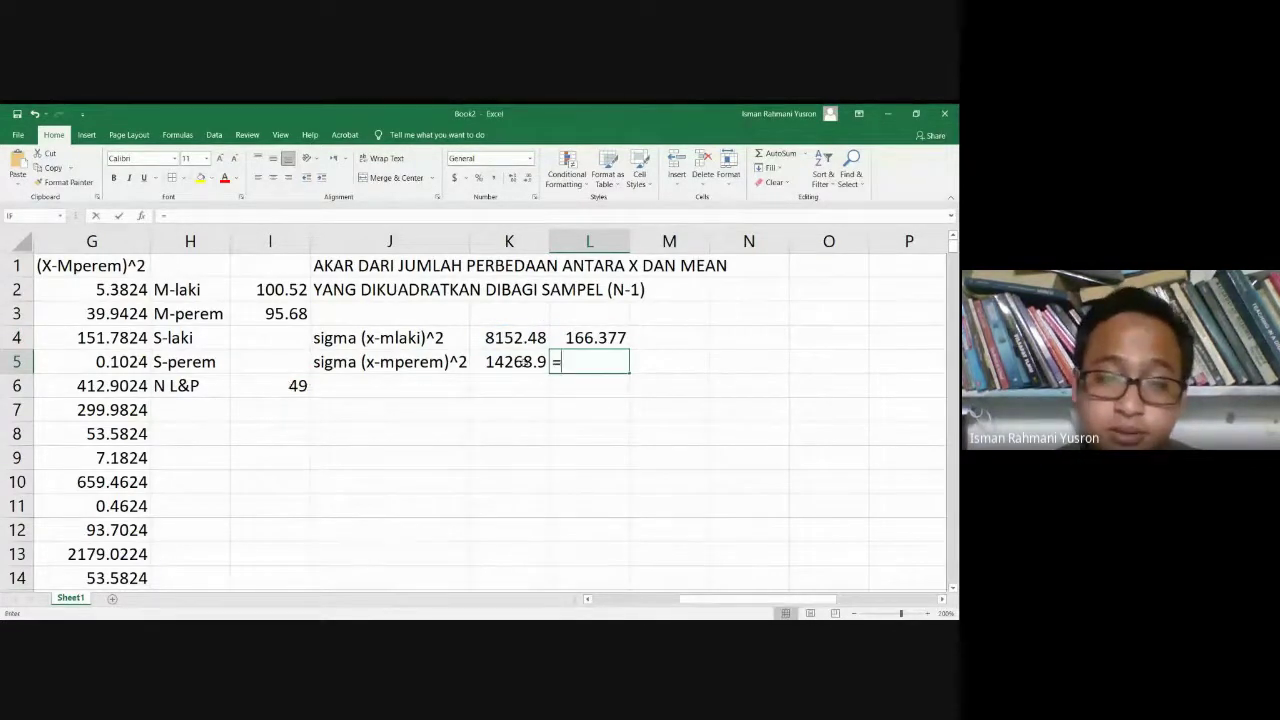
{"action": "left_click", "coordinate": [519, 362]}
{"action": "type", "text": "/"}
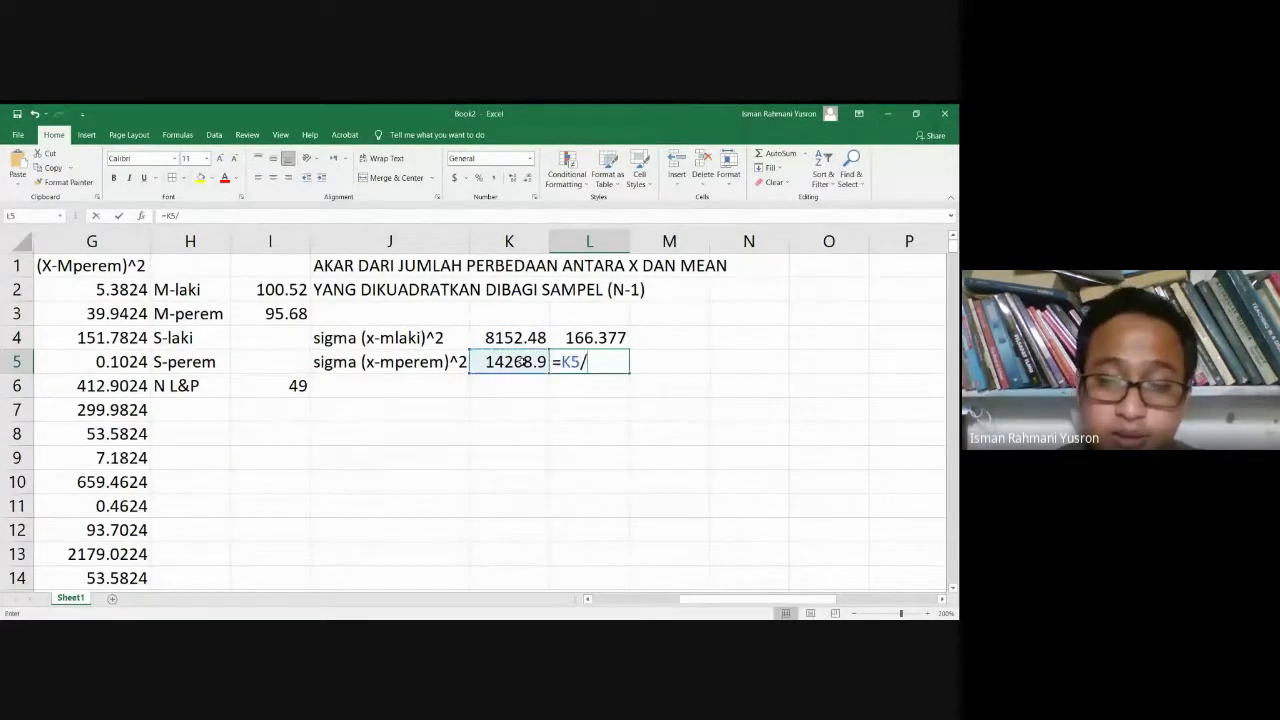
{"action": "left_click", "coordinate": [292, 388]}
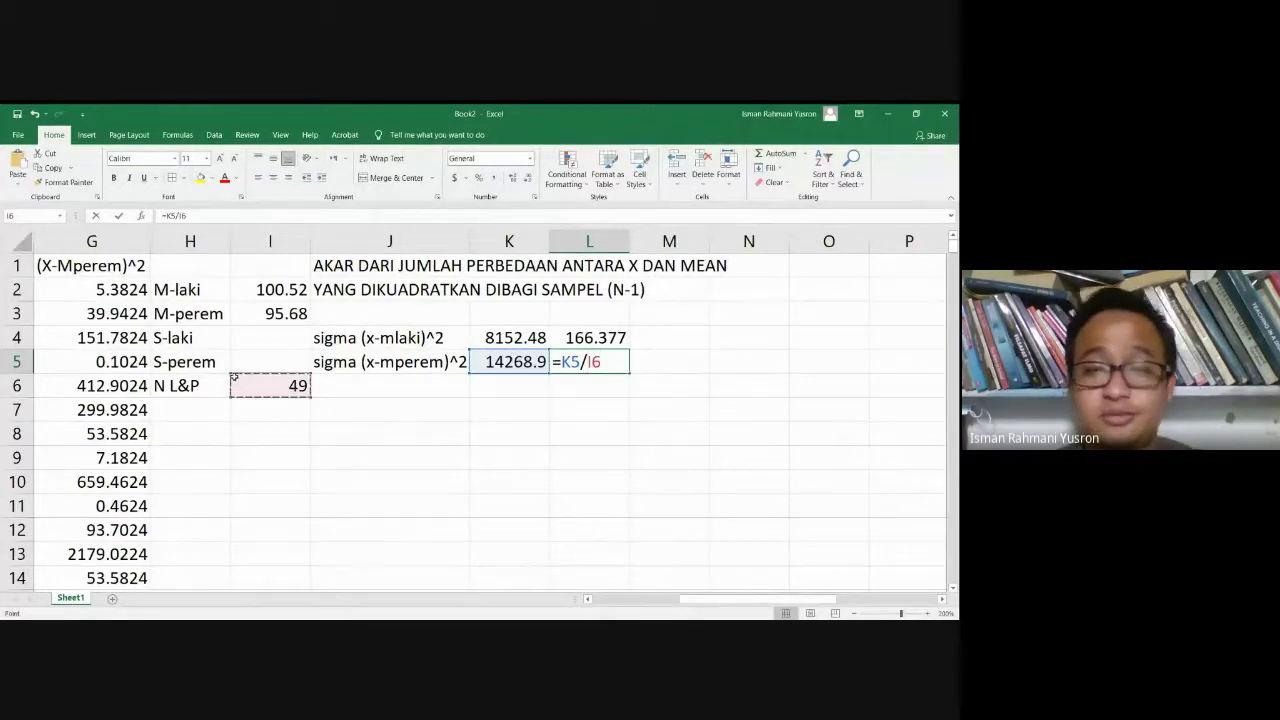
{"action": "key", "text": "Return"}
{"action": "key", "text": "Up"}
{"action": "key", "text": "Up"}
{"action": "key", "text": "Right"}
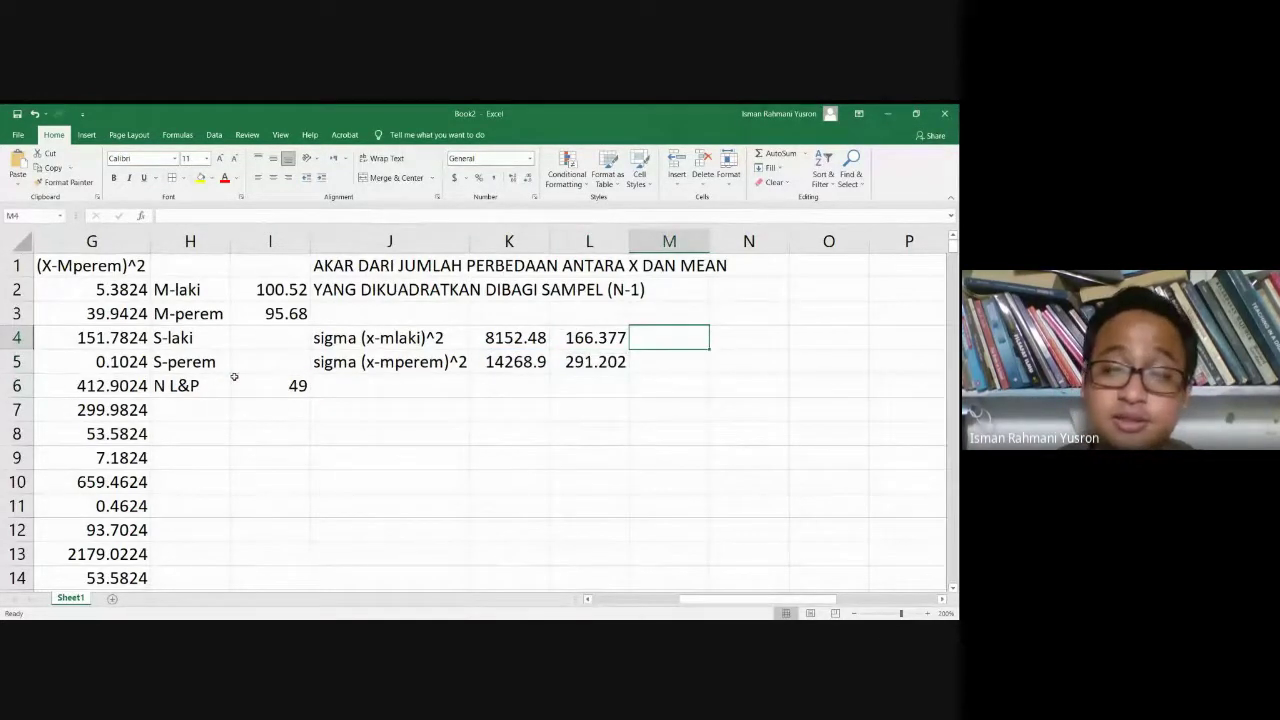
{"action": "type", "text": "=sq"}
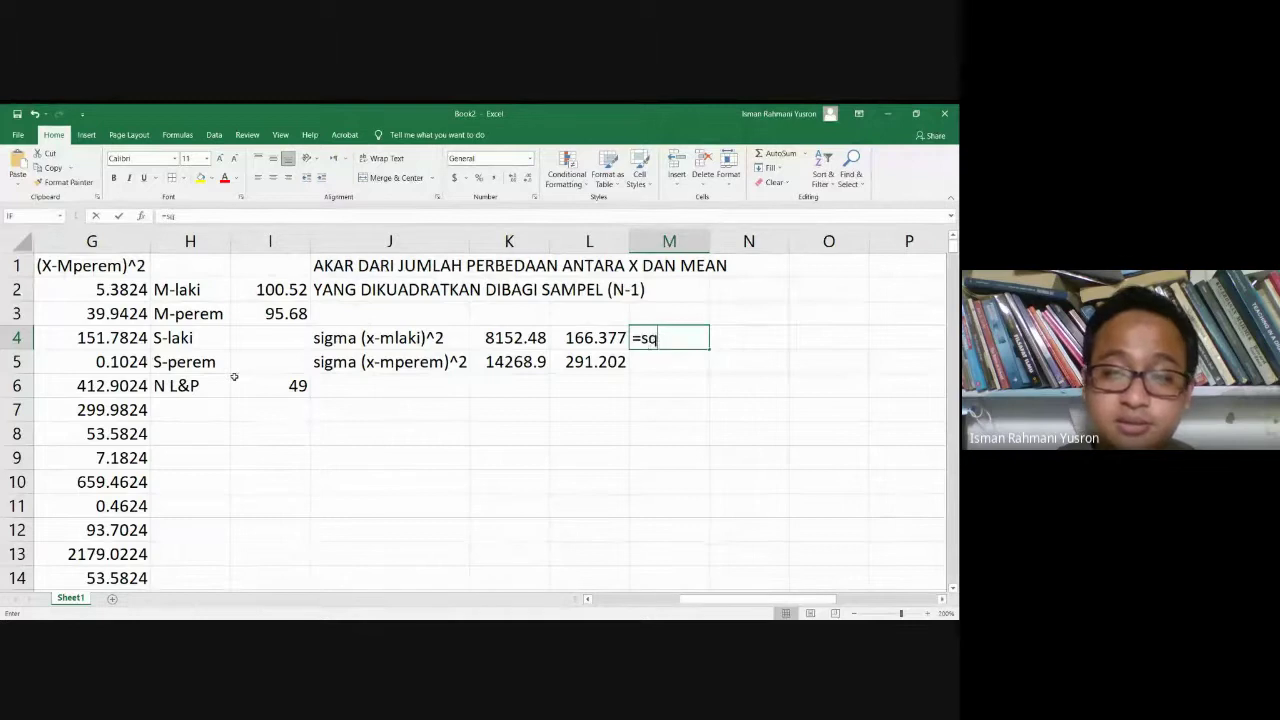
{"action": "key", "text": "BackSpace"}
{"action": "key", "text": "BackSpace"}
{"action": "key", "text": "Escape"}
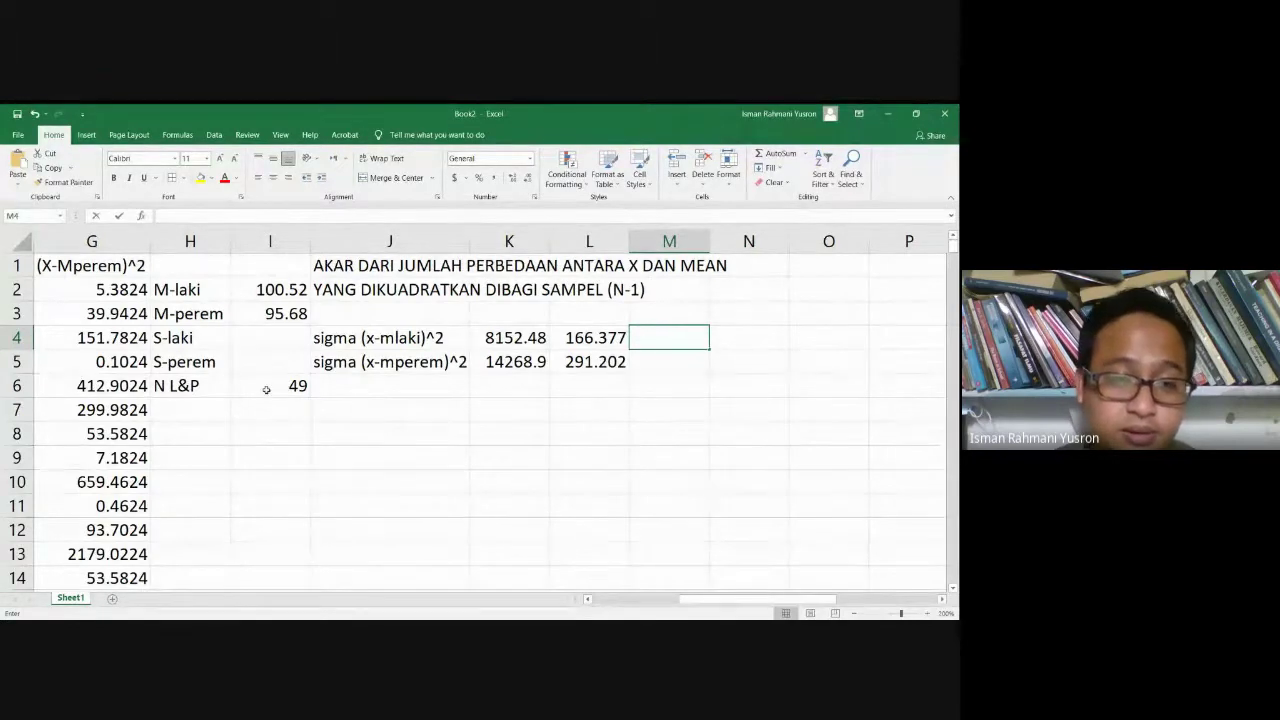
- Calculate the S-laki standard deviation in I4 with =SQRT(L4)
{"action": "left_click", "coordinate": [255, 343]}
{"action": "key", "text": "Left"}
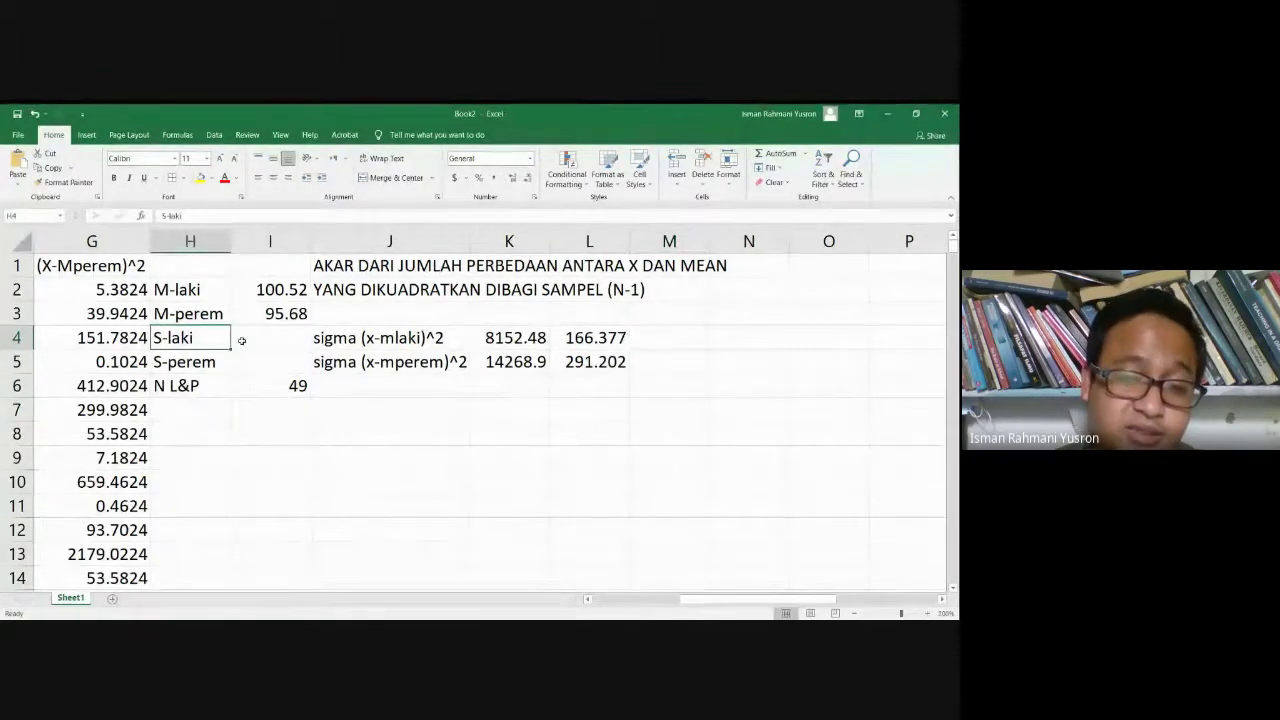
{"action": "left_click", "coordinate": [265, 339]}
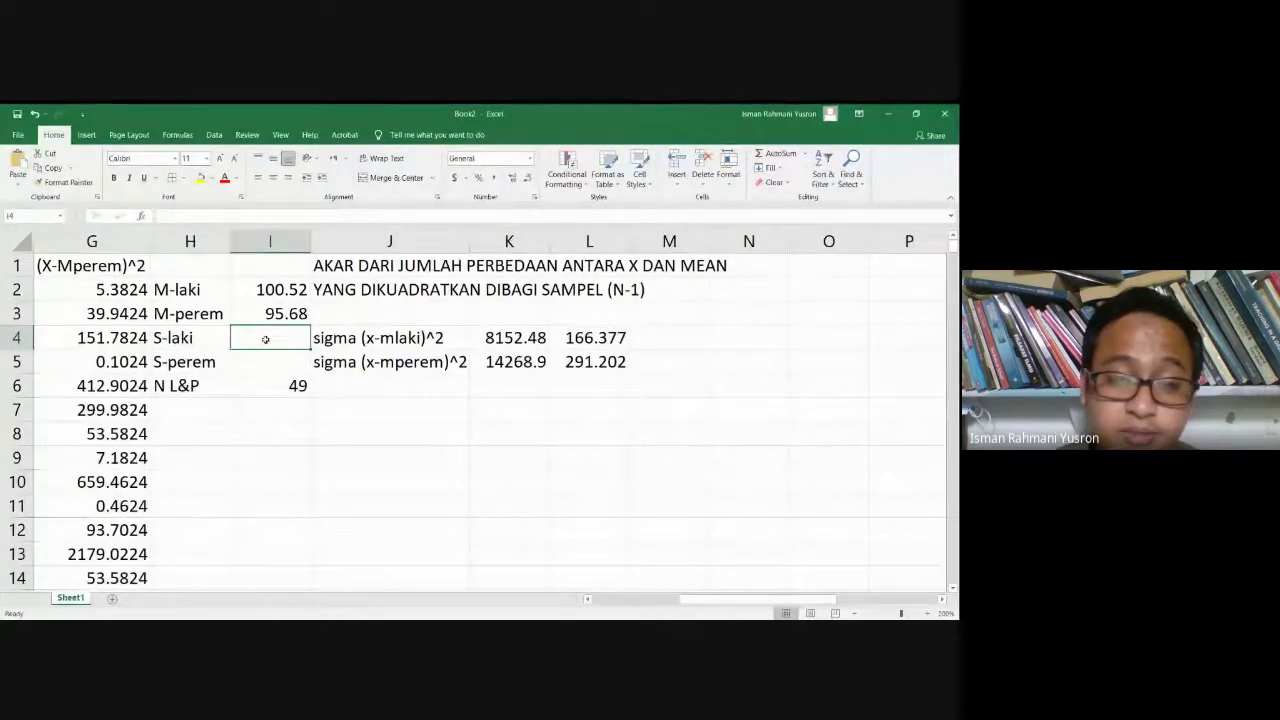
{"action": "type", "text": "=sqrt"}
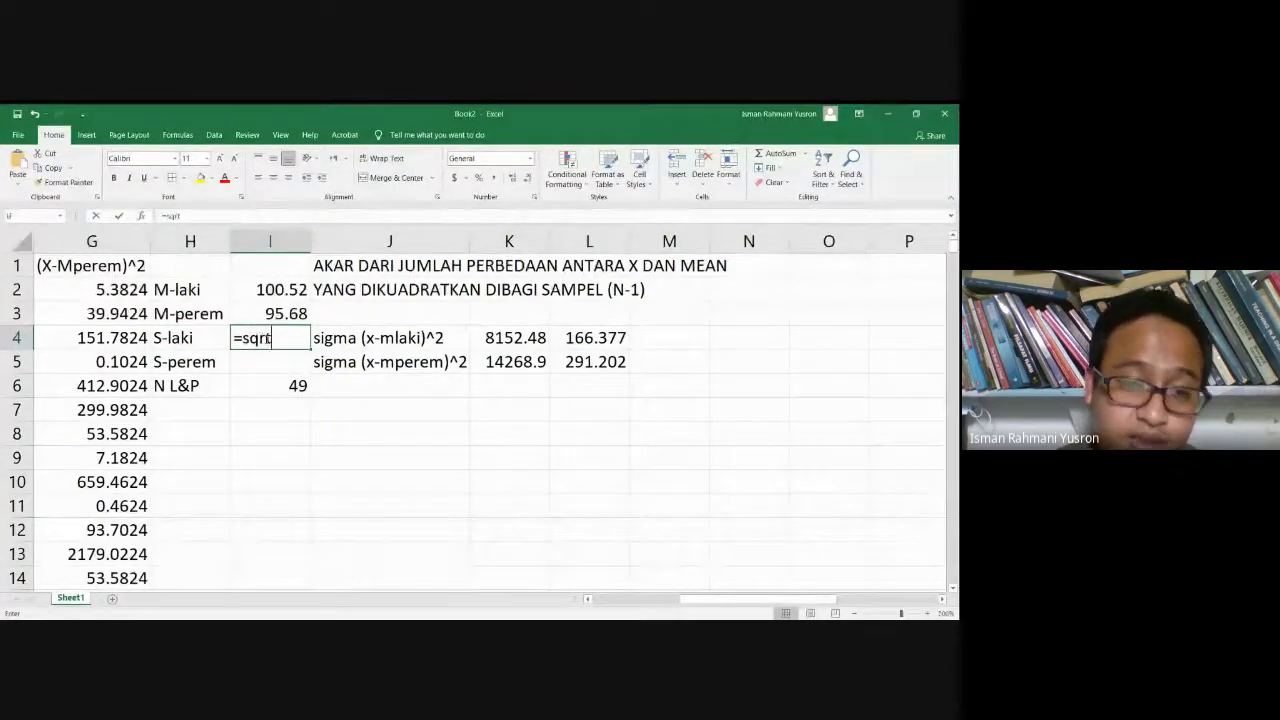
{"action": "key", "text": "Tab"}
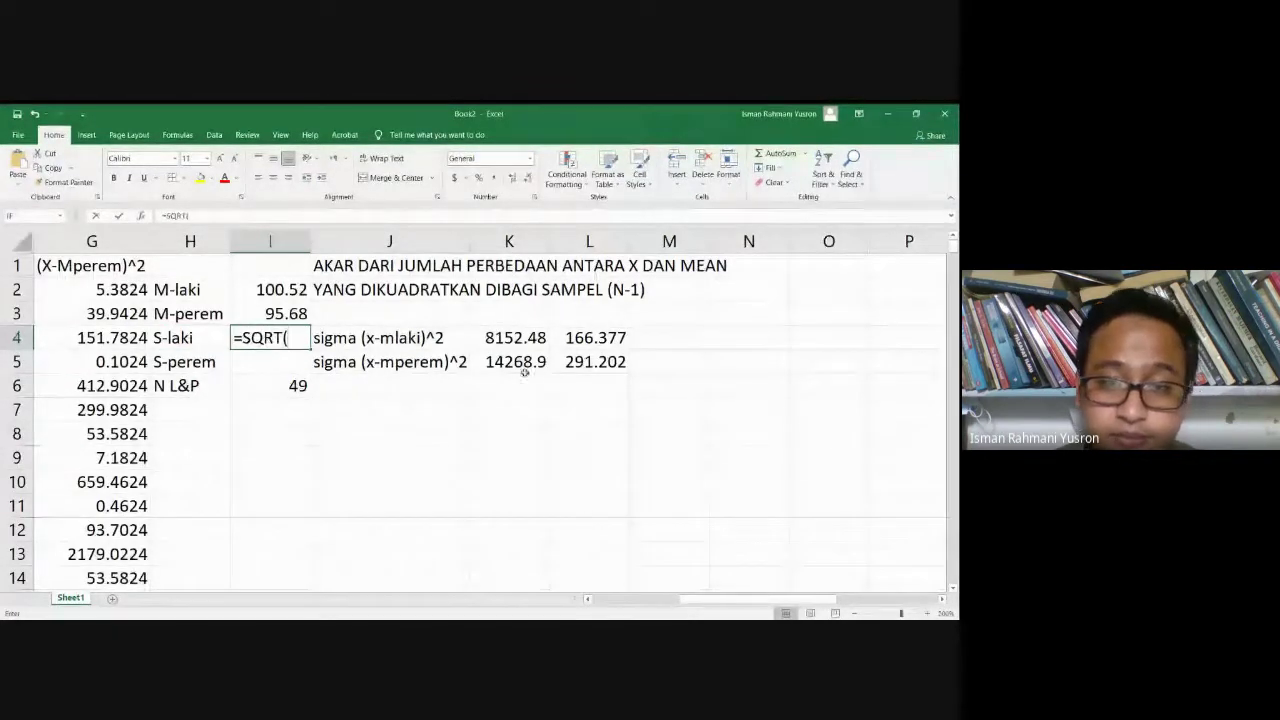
{"action": "left_click", "coordinate": [595, 339]}
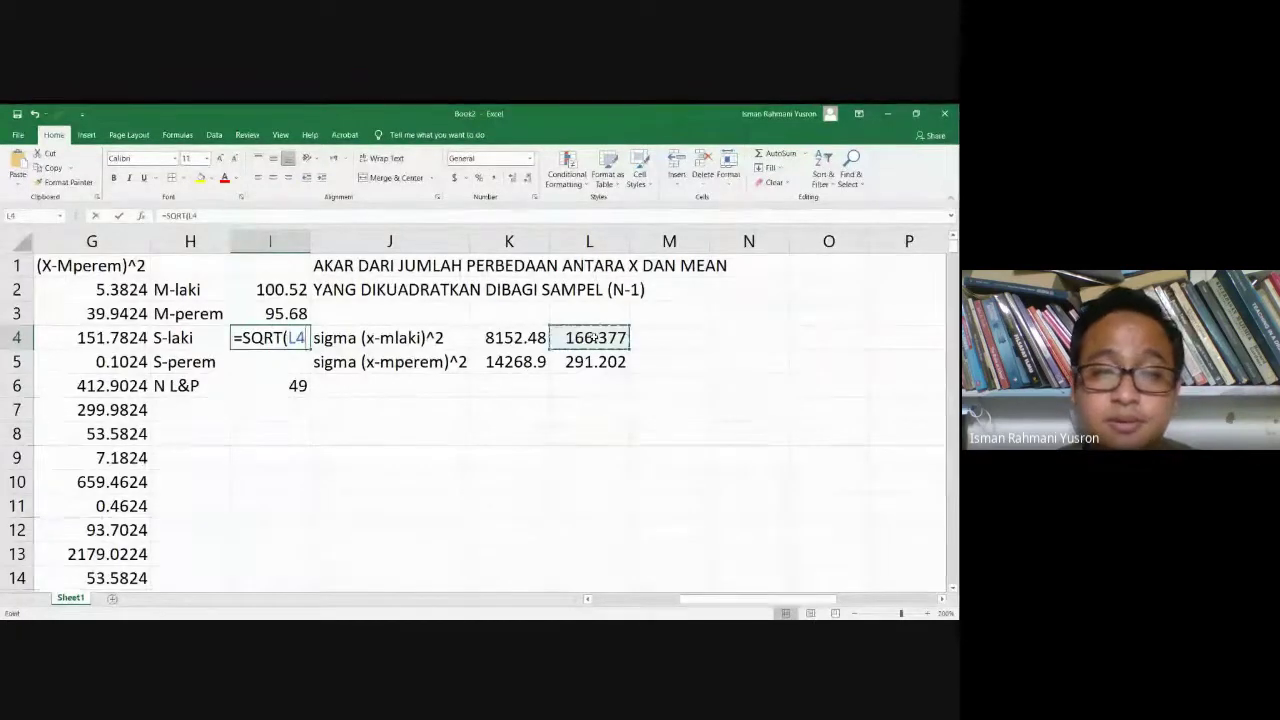
{"action": "key", "text": "Return"}
{"action": "key", "text": "Up"}
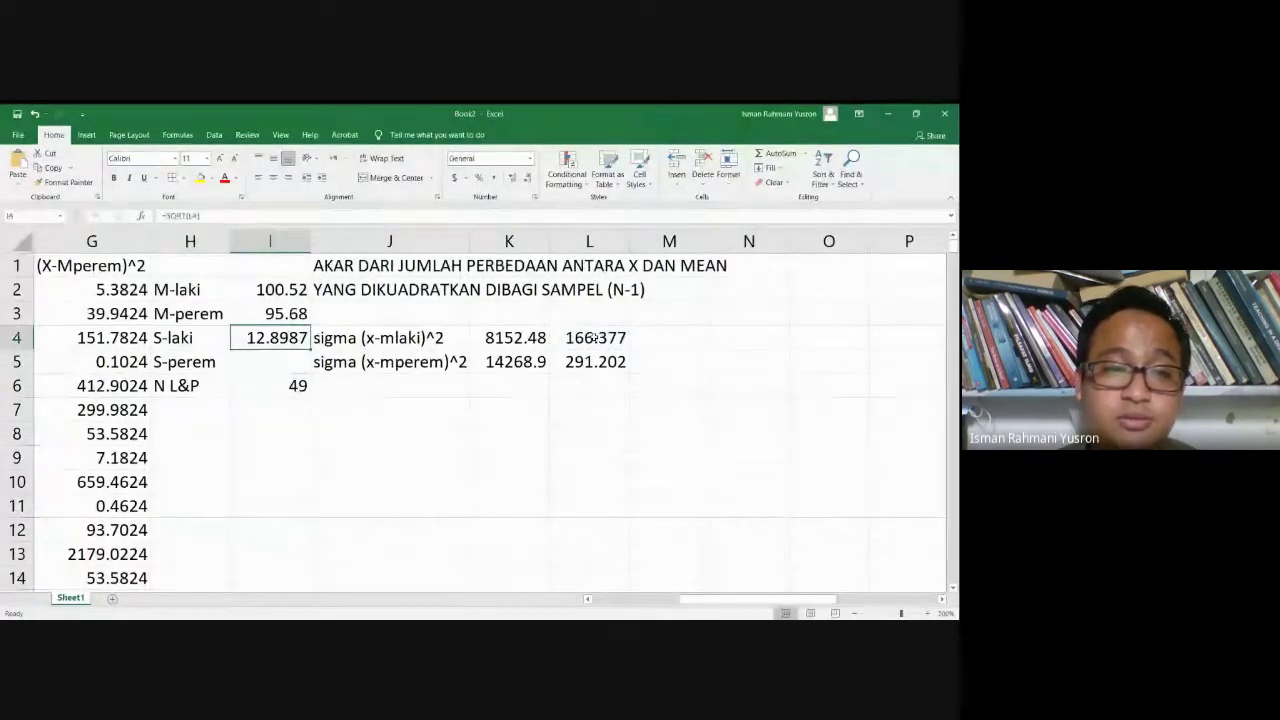
- Calculate the S-perem standard deviation in I5 with =SQRT(L5)
{"action": "key", "text": "Down"}
{"action": "type", "text": "=sqe"}
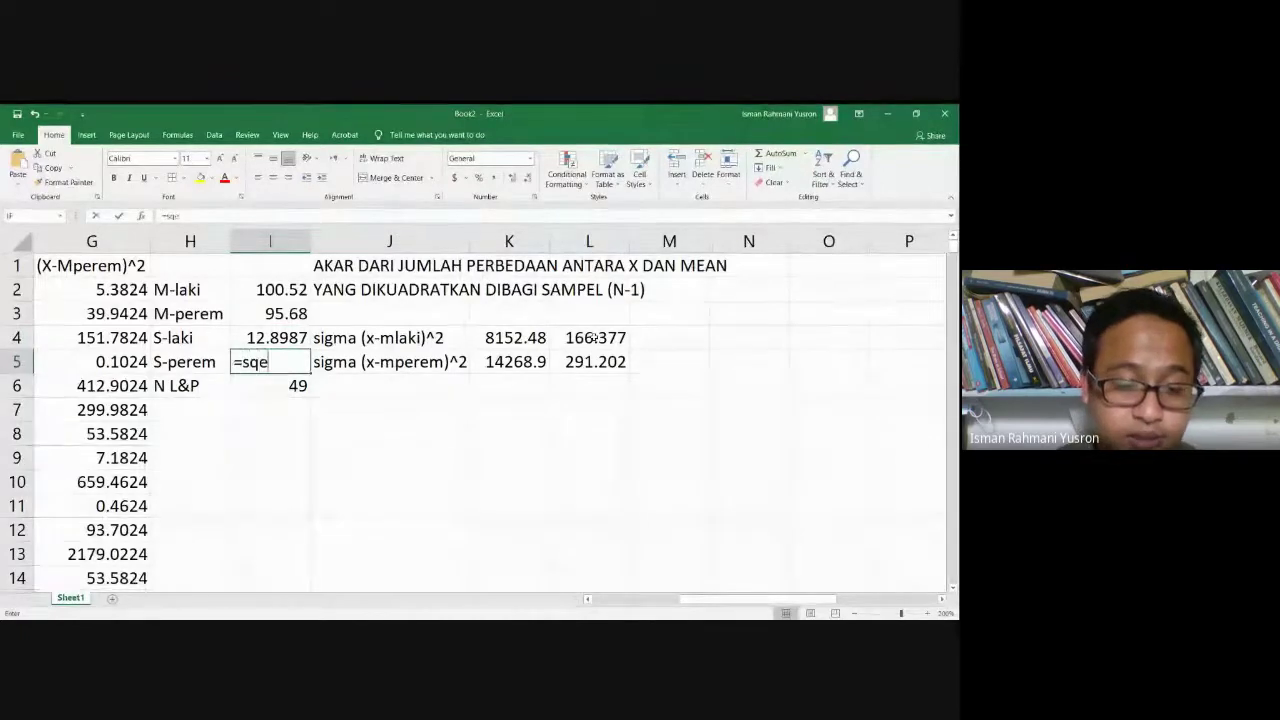
{"action": "key", "text": "BackSpace"}
{"action": "type", "text": "rt"}
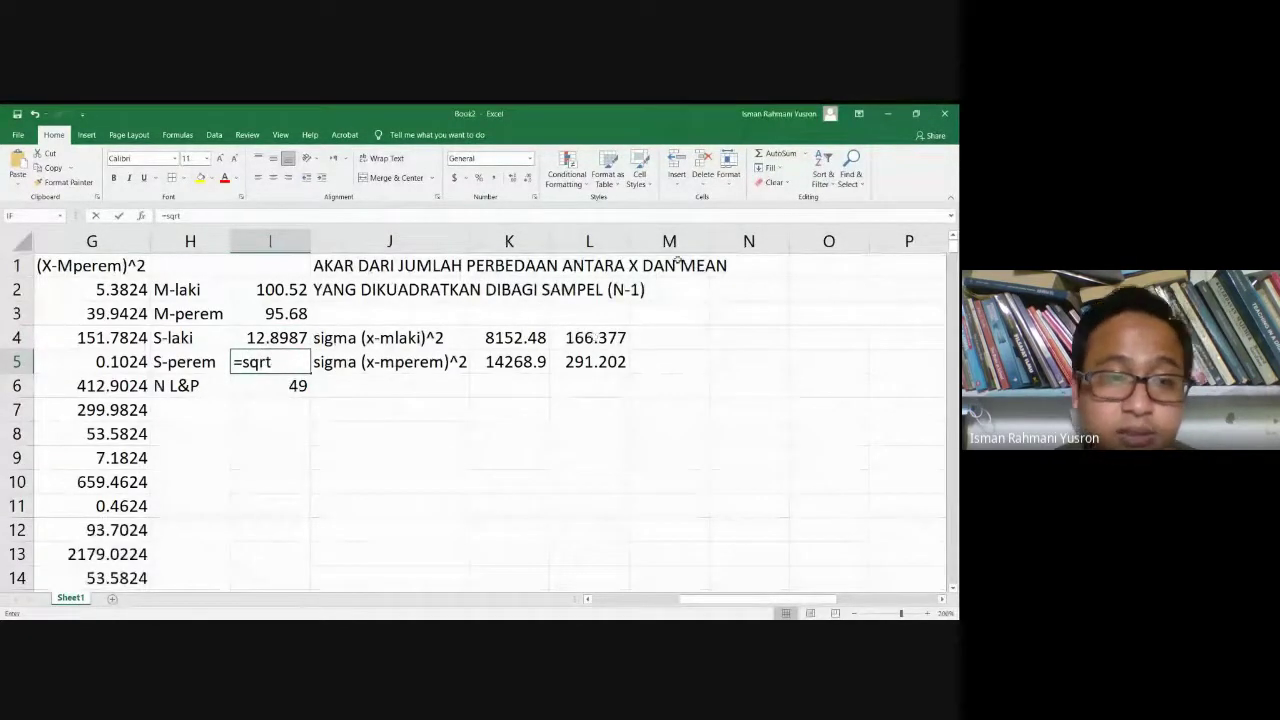
{"action": "left_click", "coordinate": [592, 362]}
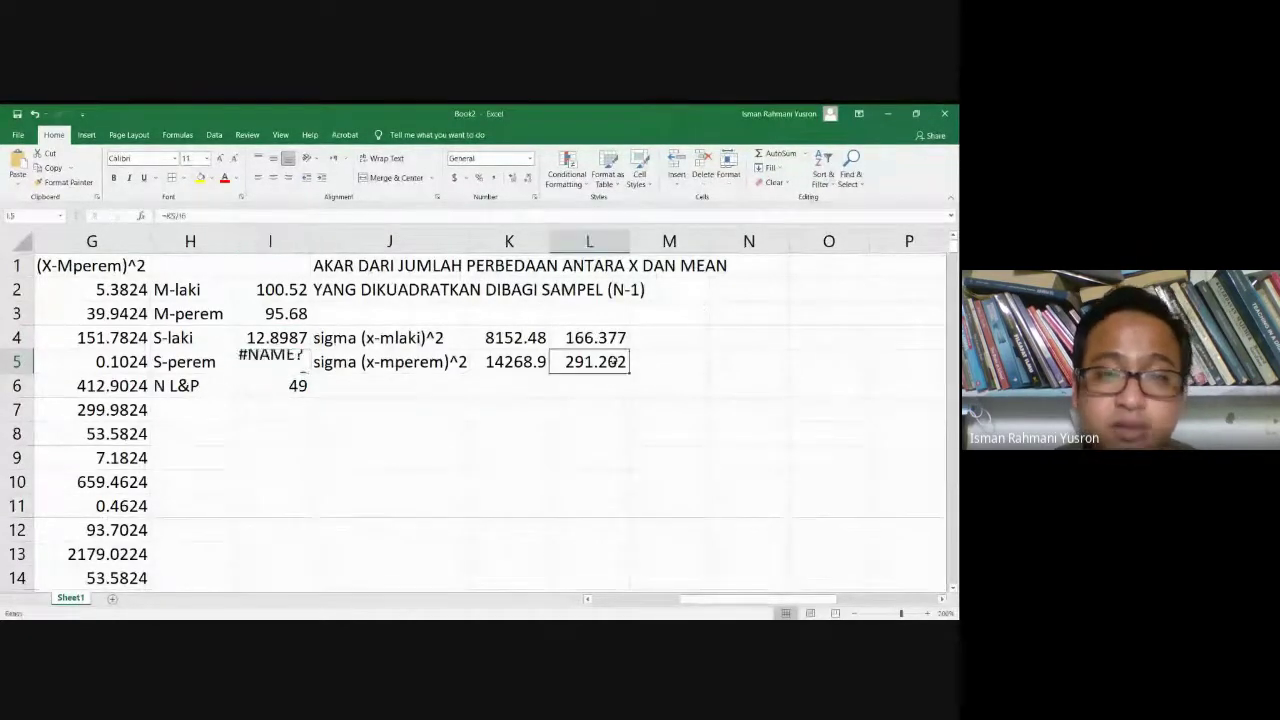
{"action": "double_click", "coordinate": [288, 362]}
{"action": "type", "text": "("}
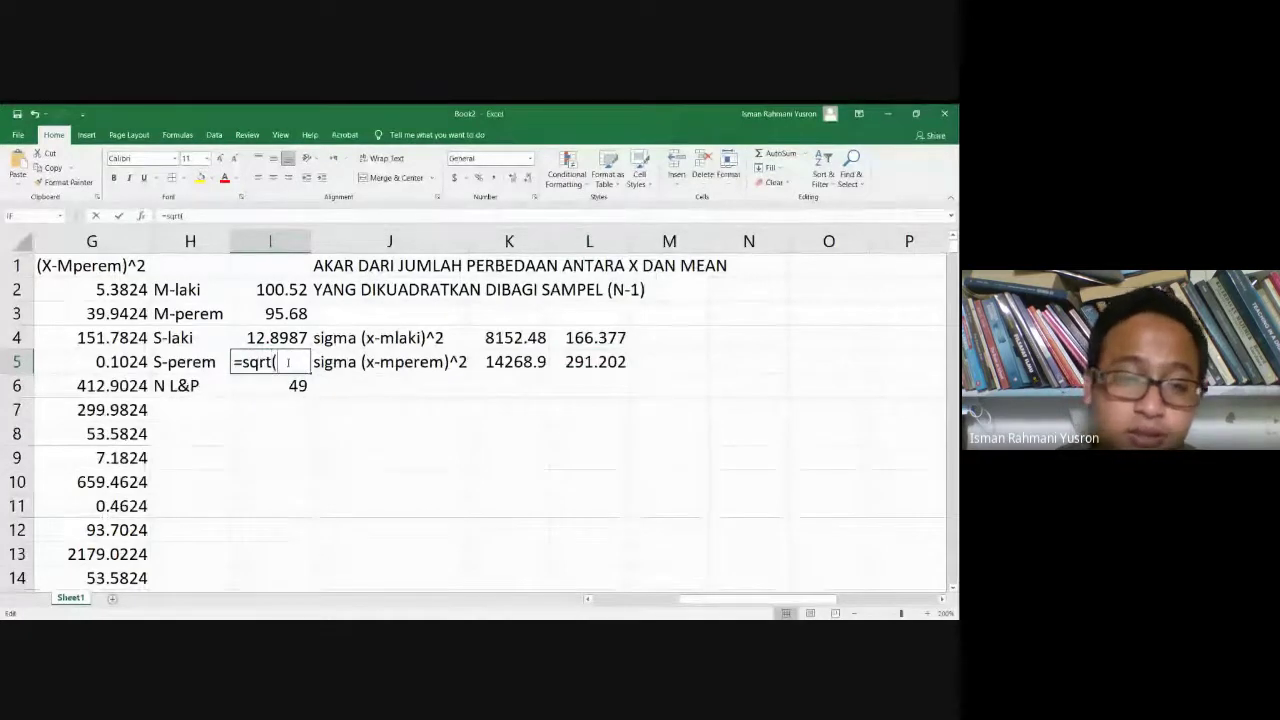
{"action": "left_click", "coordinate": [612, 362]}
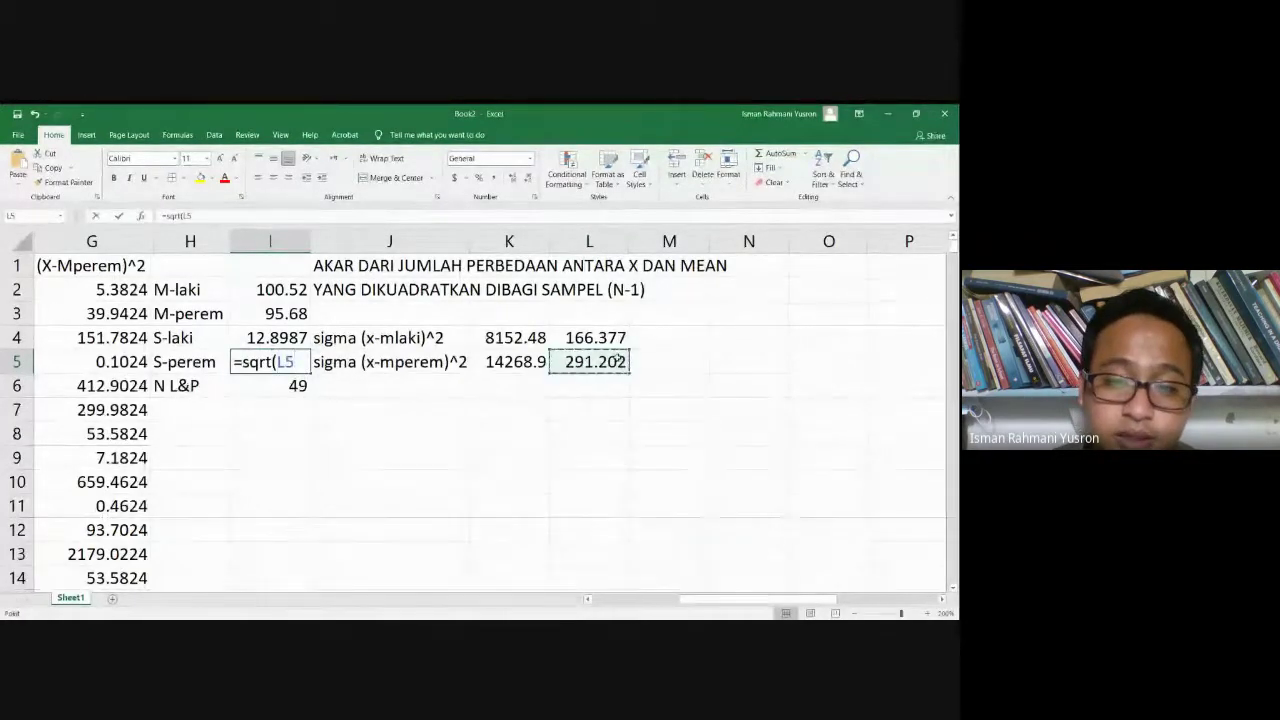
{"action": "type", "text": ")"}
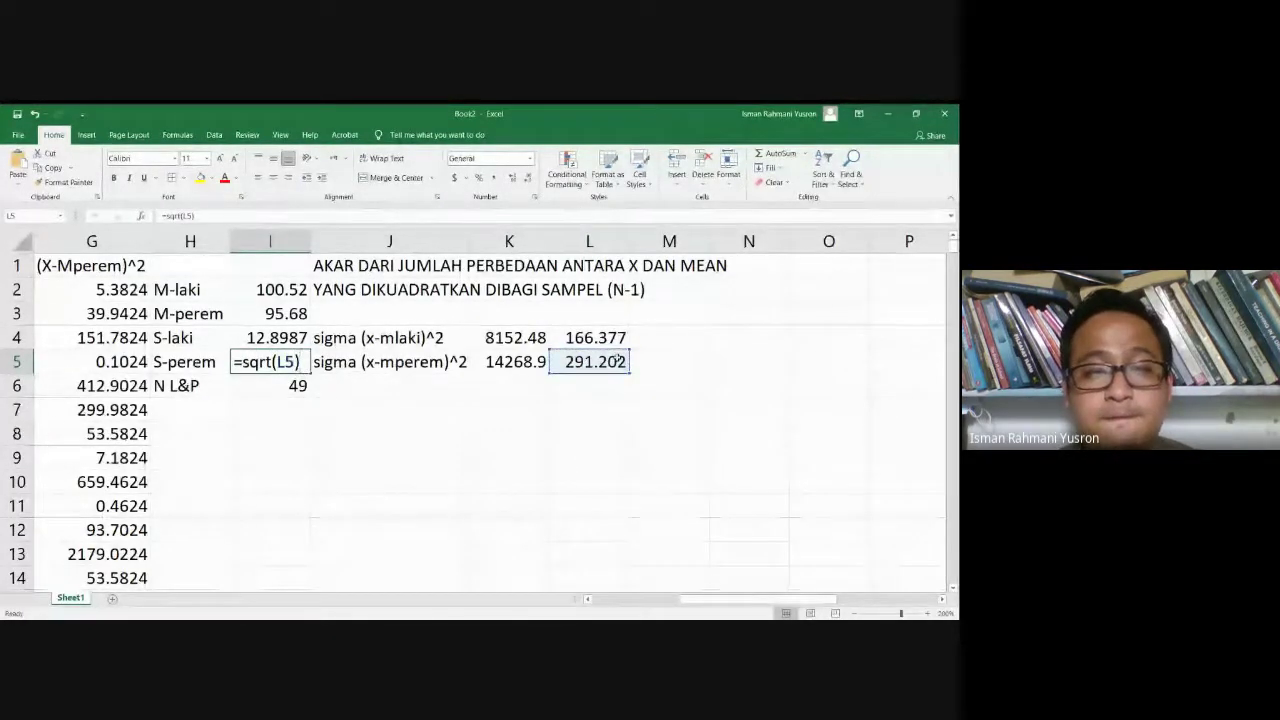
{"action": "key", "text": "Return"}
{"action": "key", "text": "Up"}
{"action": "key", "text": "Up"}
{"action": "key", "text": "Down"}
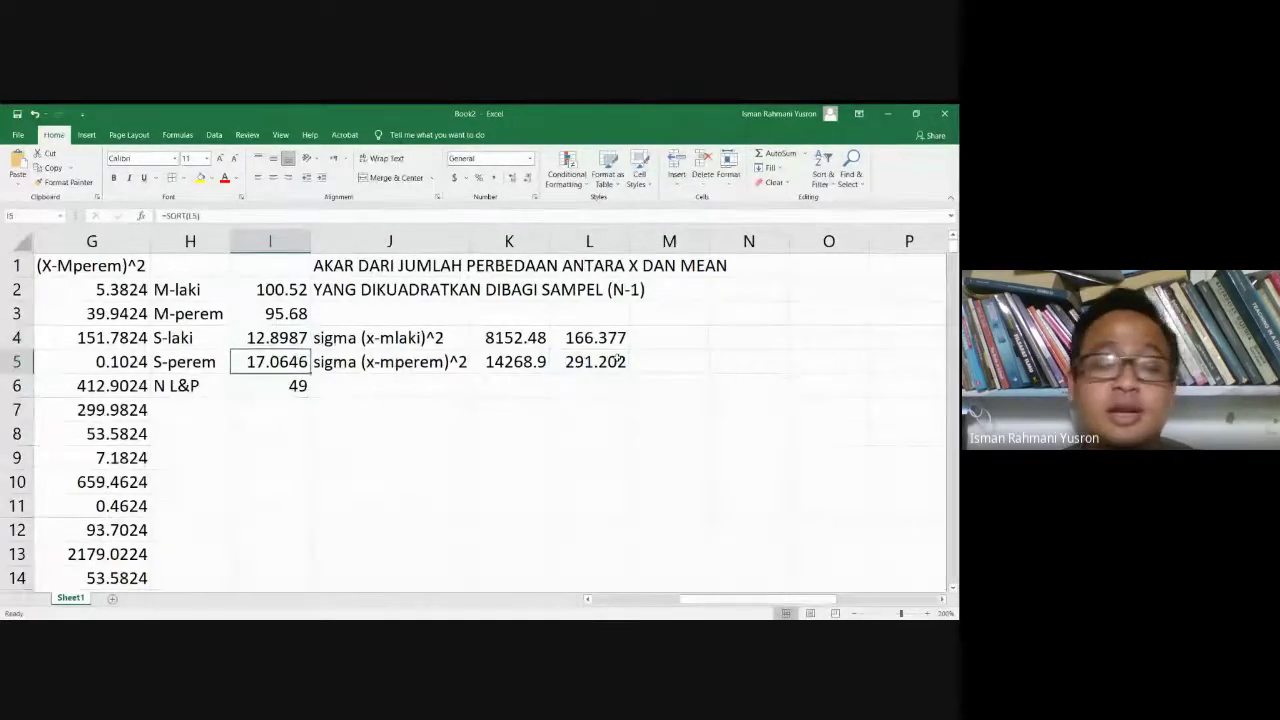
- Review the mean and standard deviation formulas in I2:I5 alongside the divided sums of squares in column L
{"action": "key", "text": "Up"}
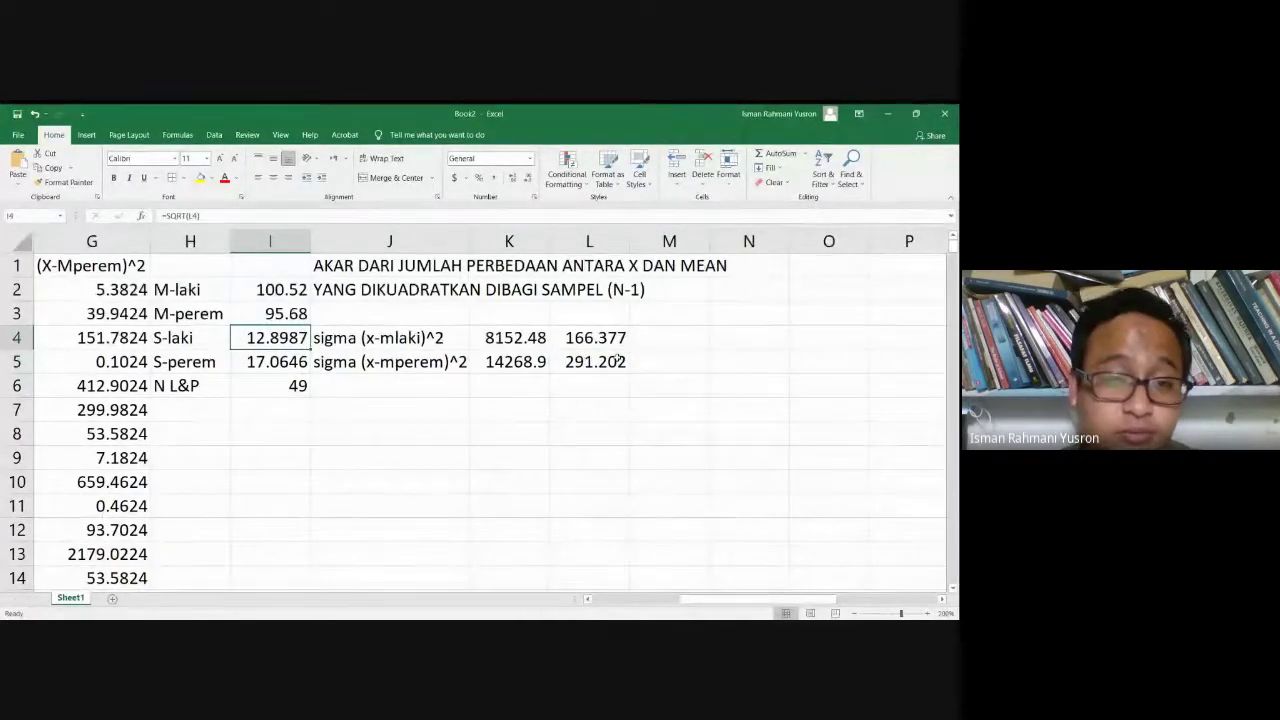
{"action": "key", "text": "Up"}
{"action": "key", "text": "Up"}
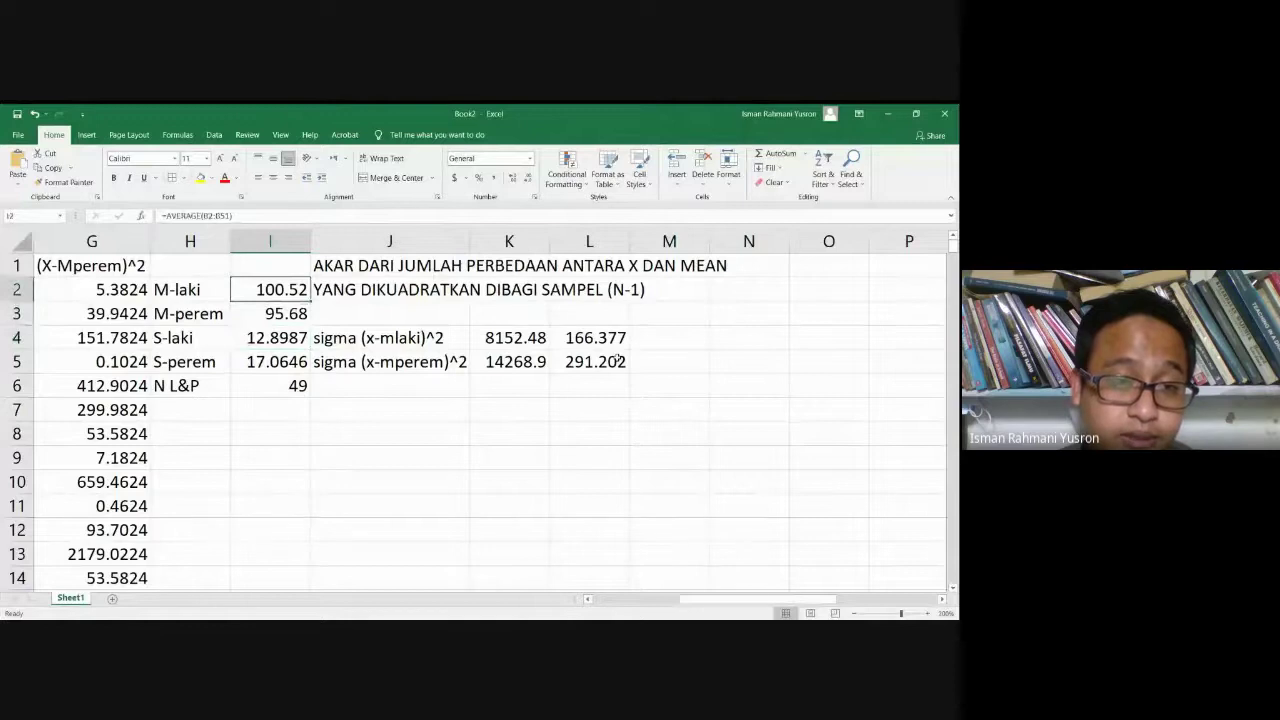
{"action": "key", "text": "Down"}
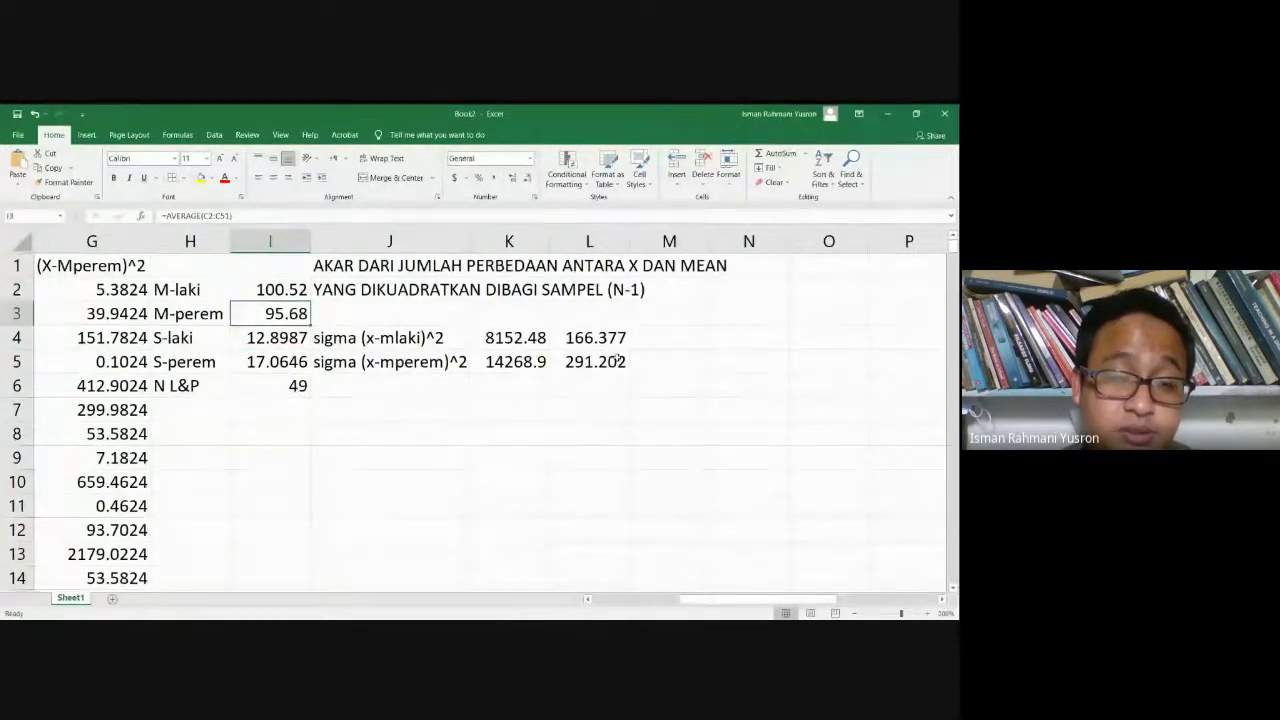
{"action": "key", "text": "Up"}
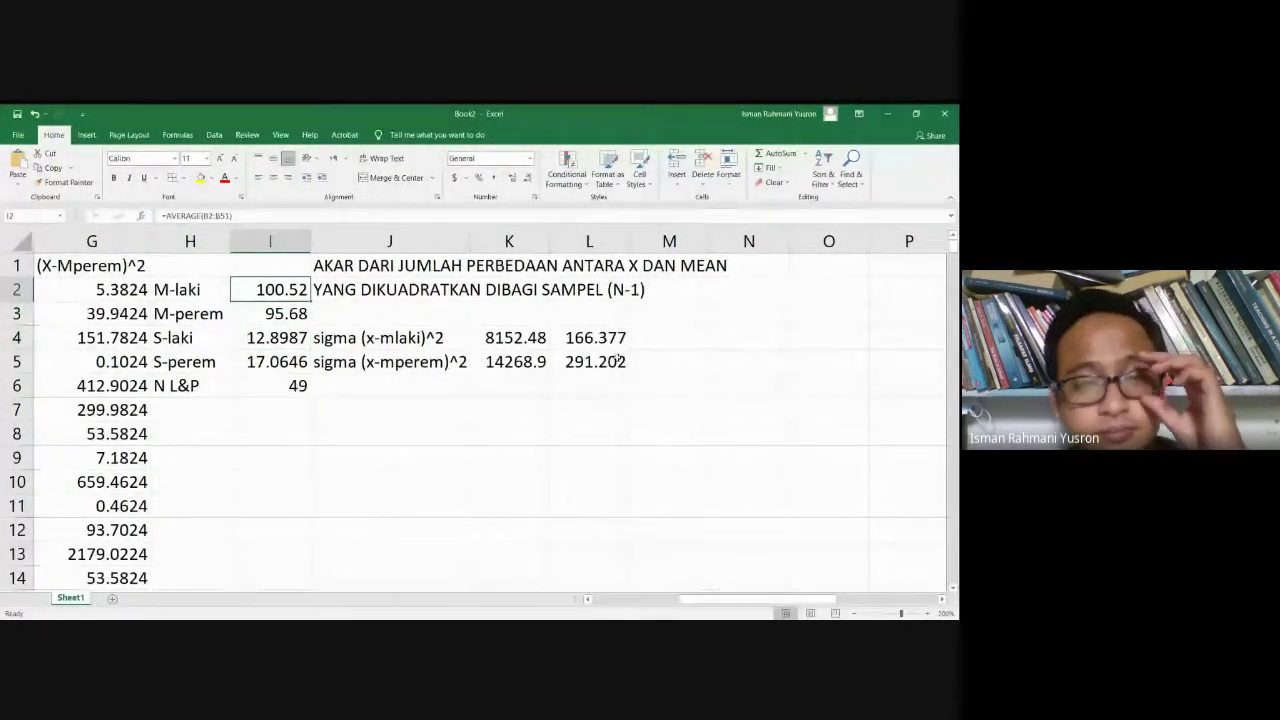
{"action": "key", "text": "Down"}
{"action": "key", "text": "Down"}
{"action": "key", "text": "Right"}
{"action": "key", "text": "Right"}
{"action": "key", "text": "Right"}
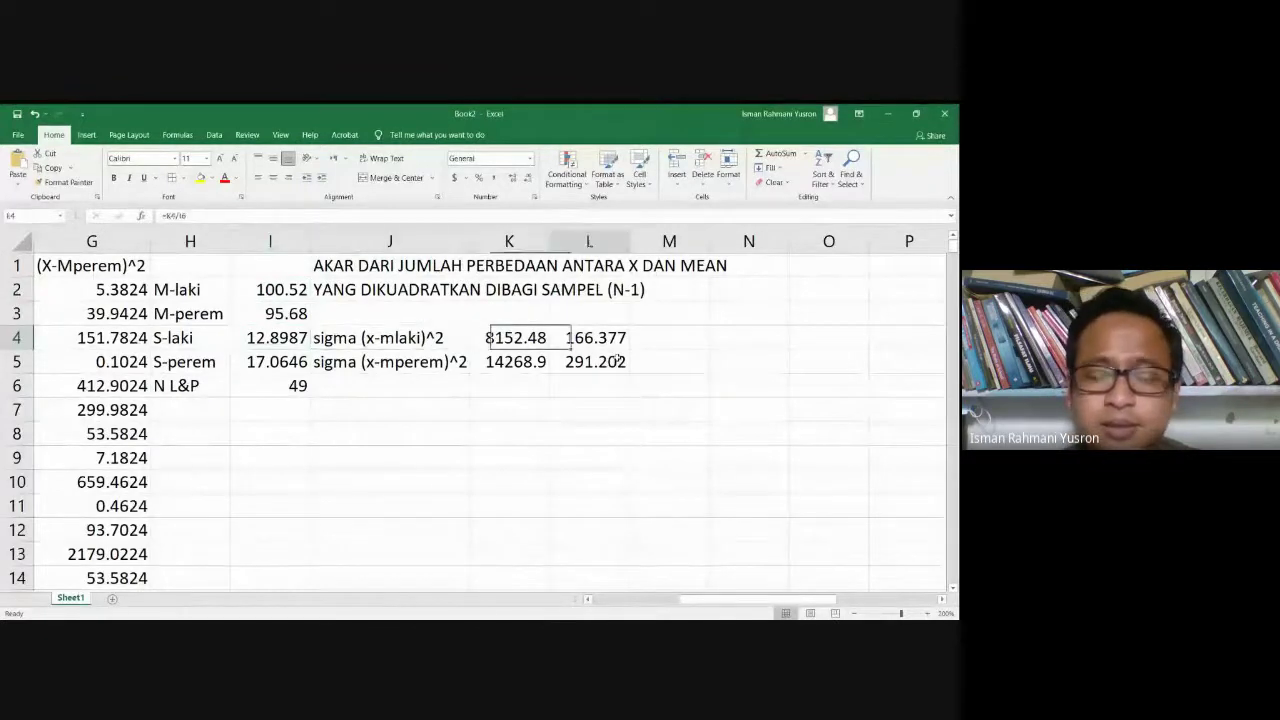
{"action": "key", "text": "Up"}
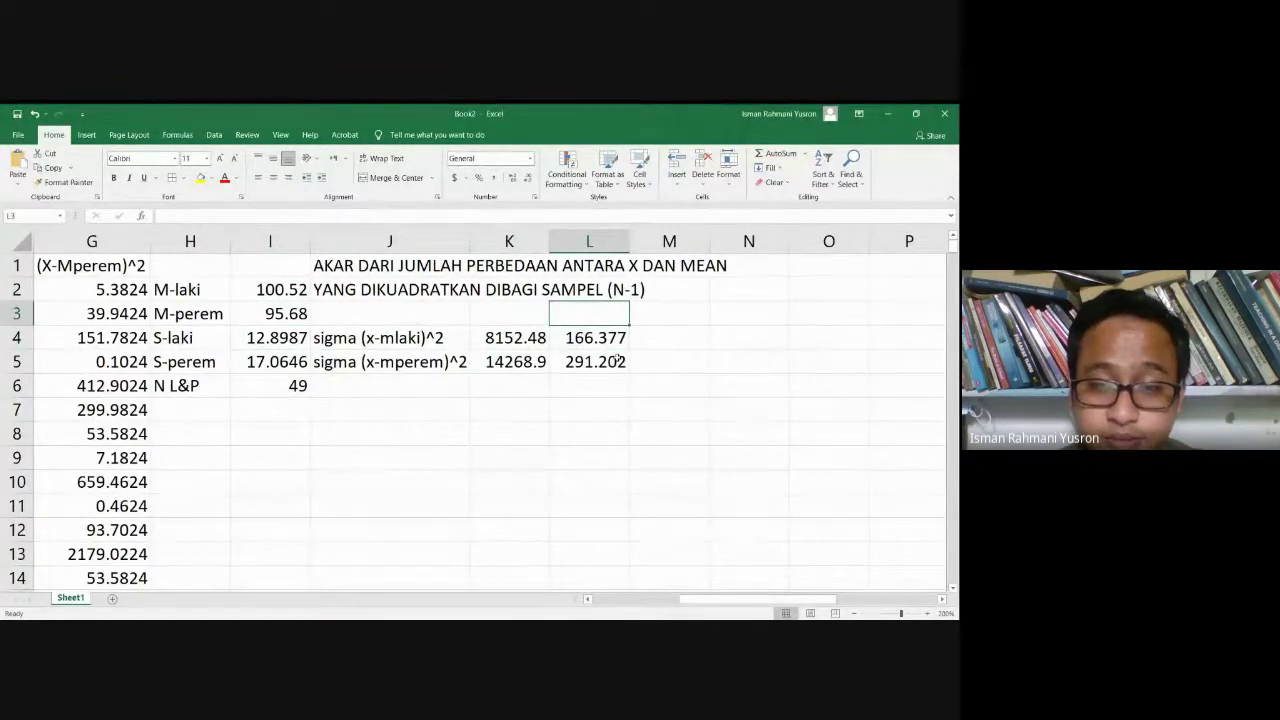
{"action": "key", "text": "Down"}
{"action": "key", "text": "Left"}
{"action": "key", "text": "Left"}
{"action": "key", "text": "Left"}
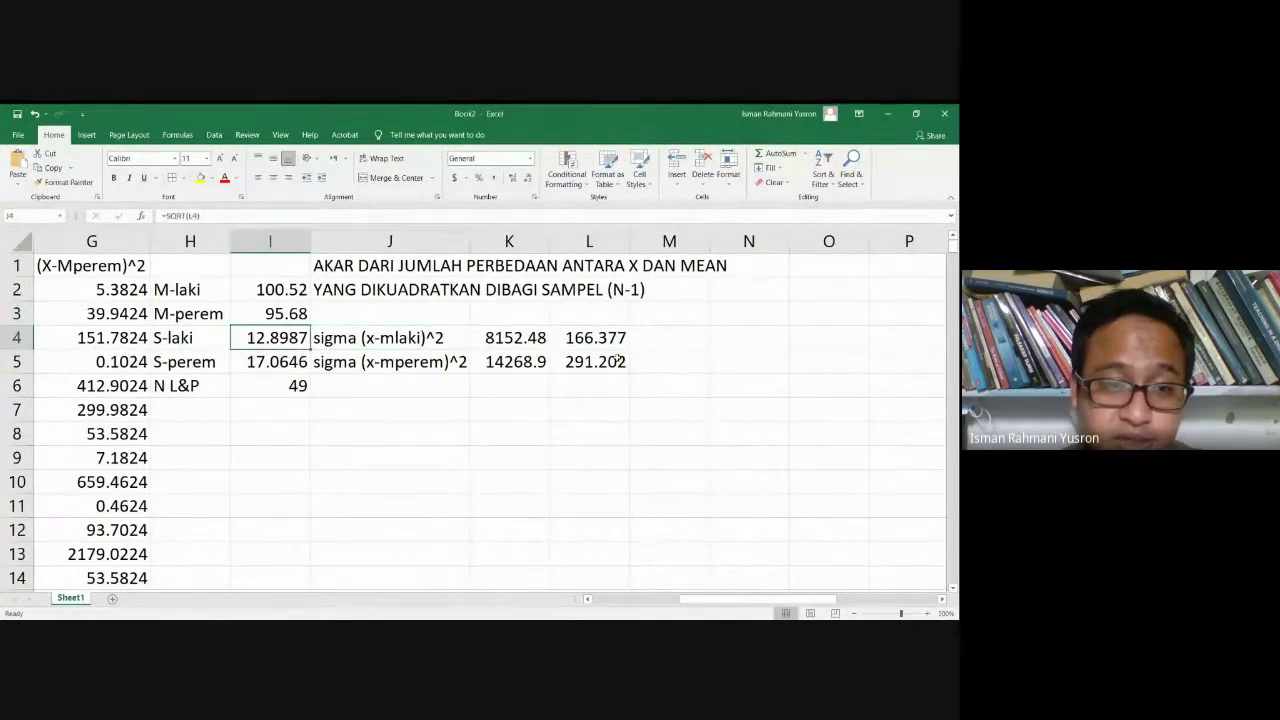
{"action": "key", "text": "Down"}
{"action": "key", "text": "Up"}
{"action": "key", "text": "Up"}
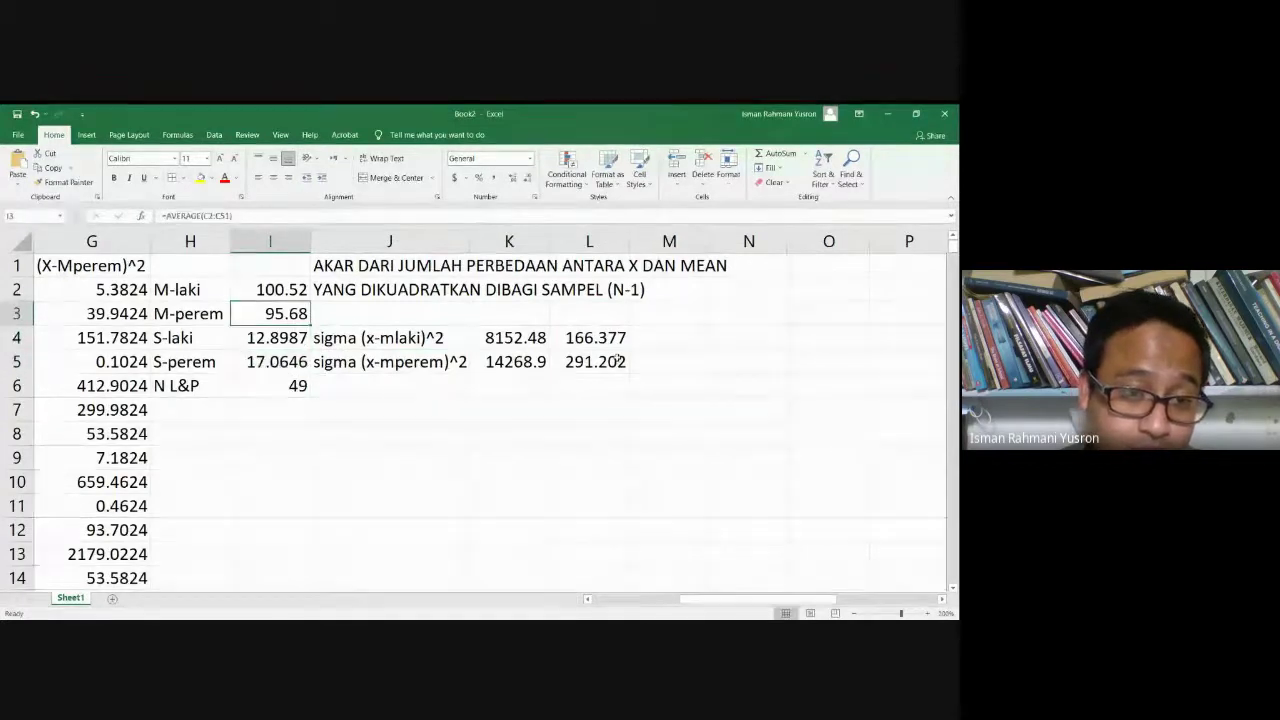
{"action": "key", "text": "Down"}
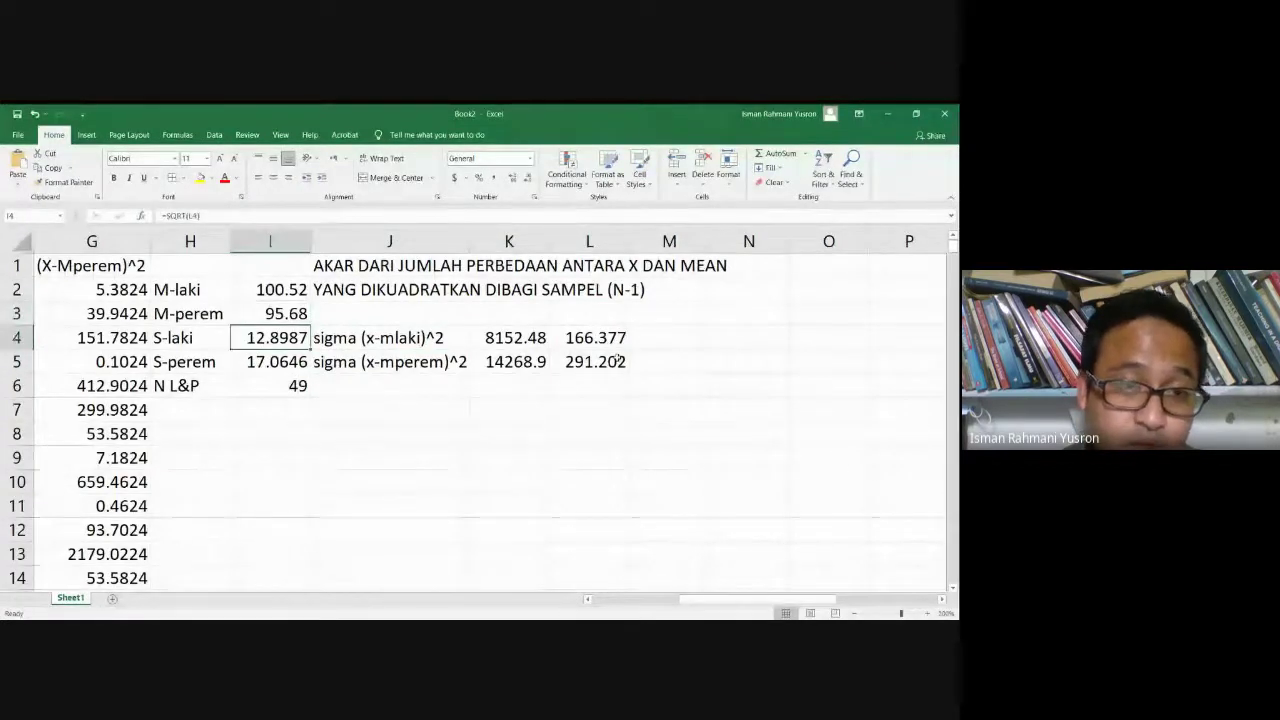
{"action": "double_click", "coordinate": [263, 337]}
{"action": "key", "text": "Escape"}
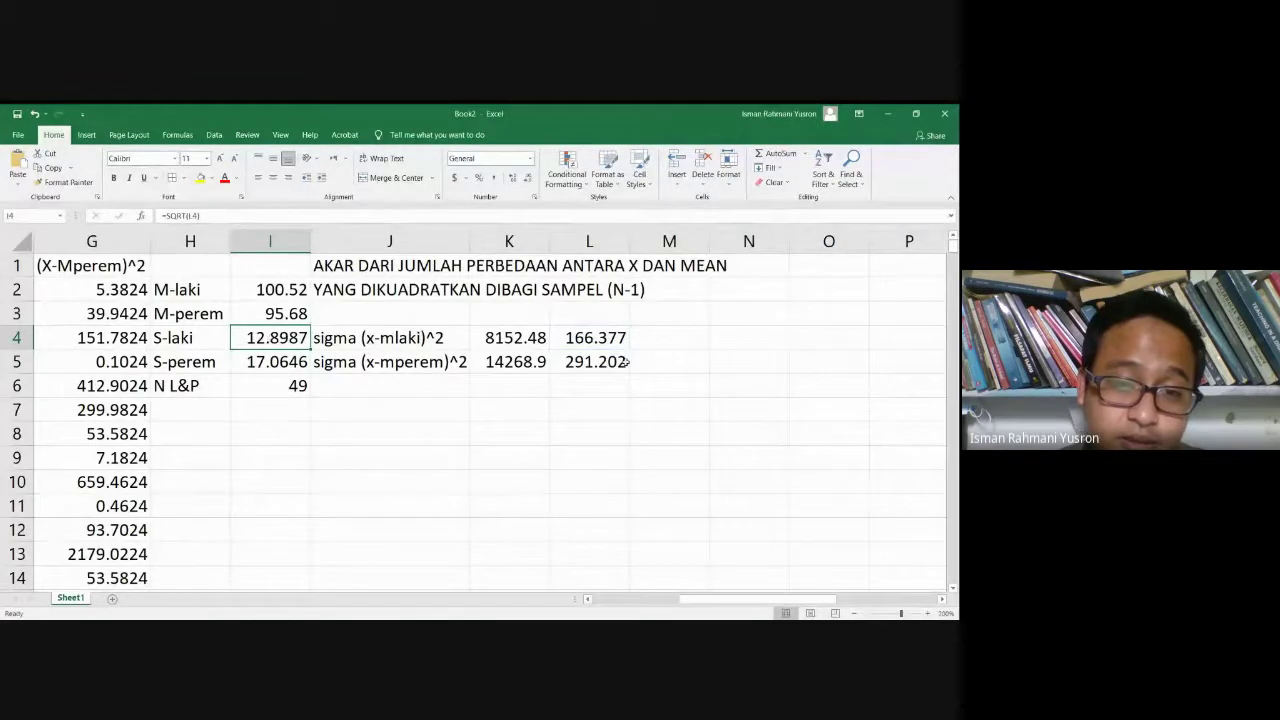
{"action": "left_click", "coordinate": [586, 338]}
{"action": "left_click_drag", "start_coordinate": [285, 340], "coordinate": [285, 362]}
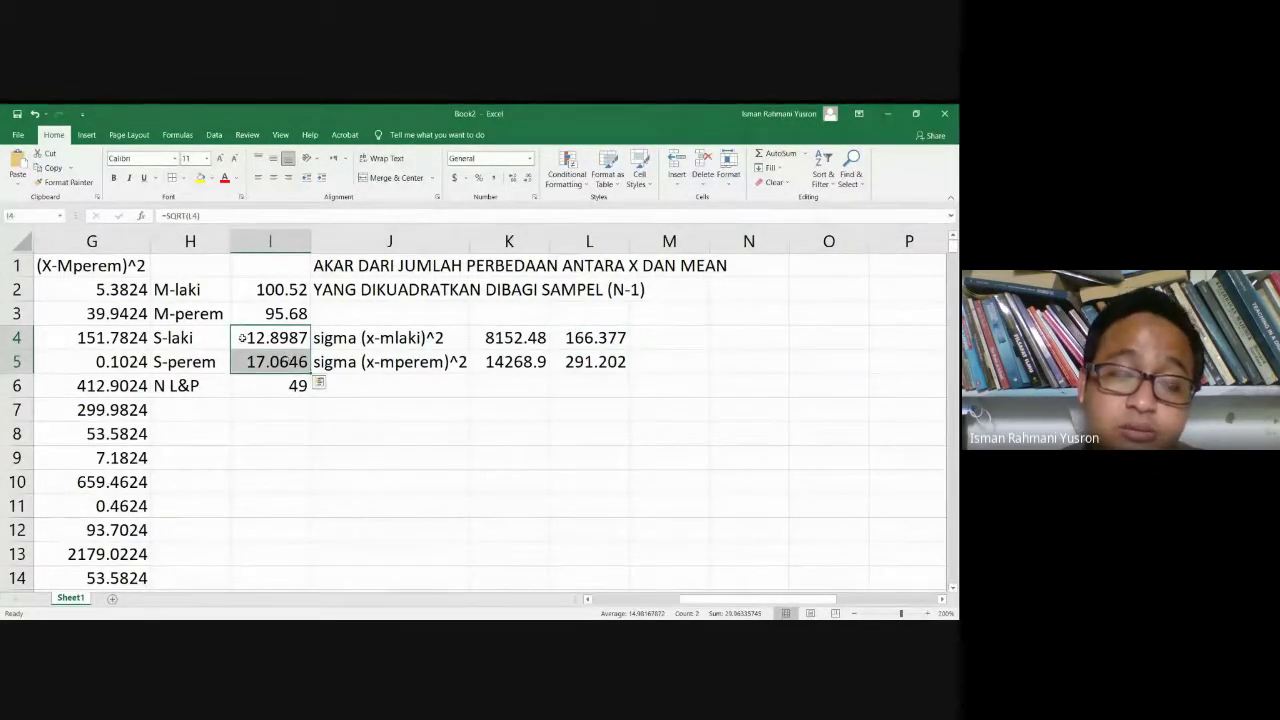
- Enter the heading VARIANS in L3 above the divided sums of squares
{"action": "left_click", "coordinate": [583, 312]}
{"action": "type", "text": "VA"}
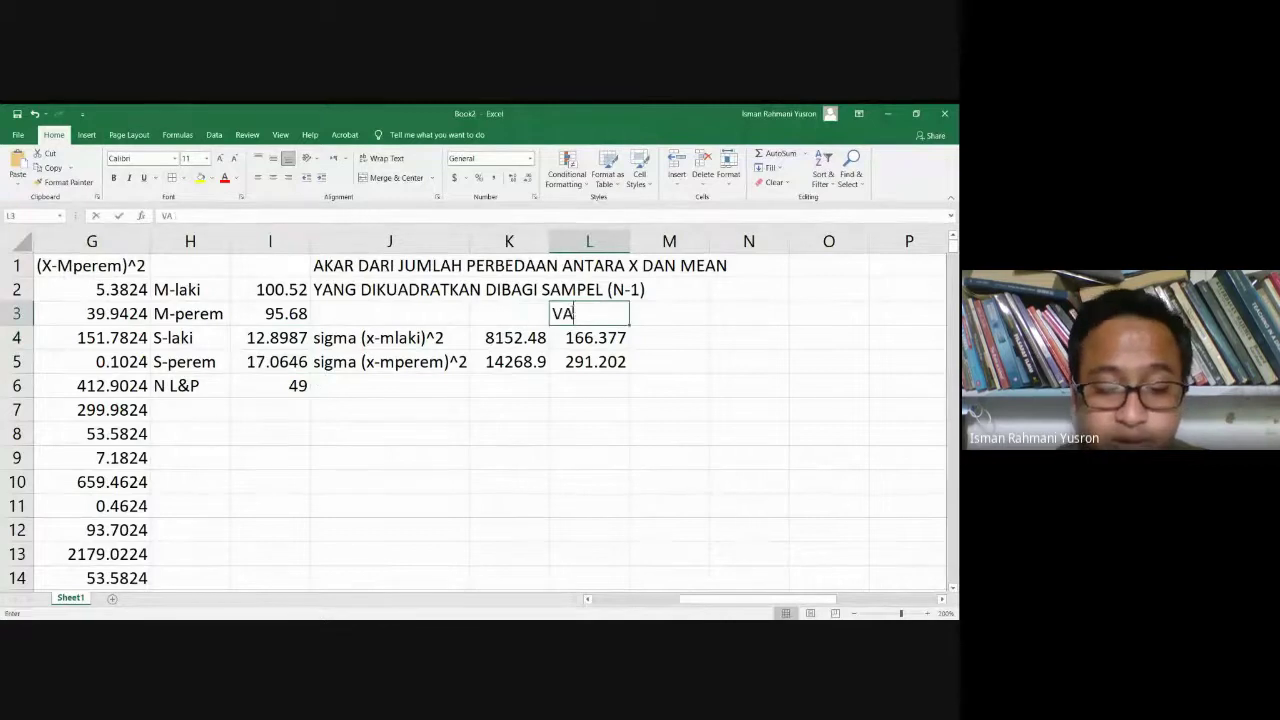
{"action": "type", "text": "RIANS"}
{"action": "key", "text": "Tab"}
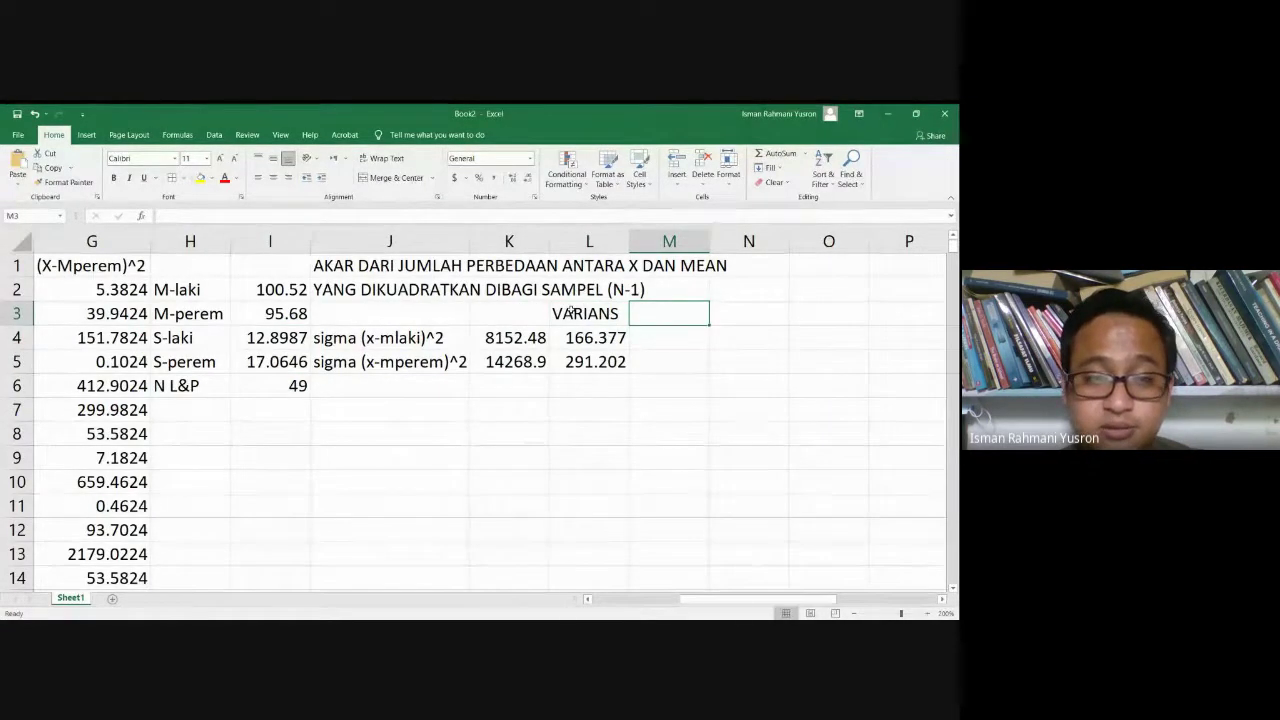
- Enter SD in N3 and its symbol S in O3 as a notation legend
{"action": "key", "text": "Tab"}
{"action": "type", "text": "S"}
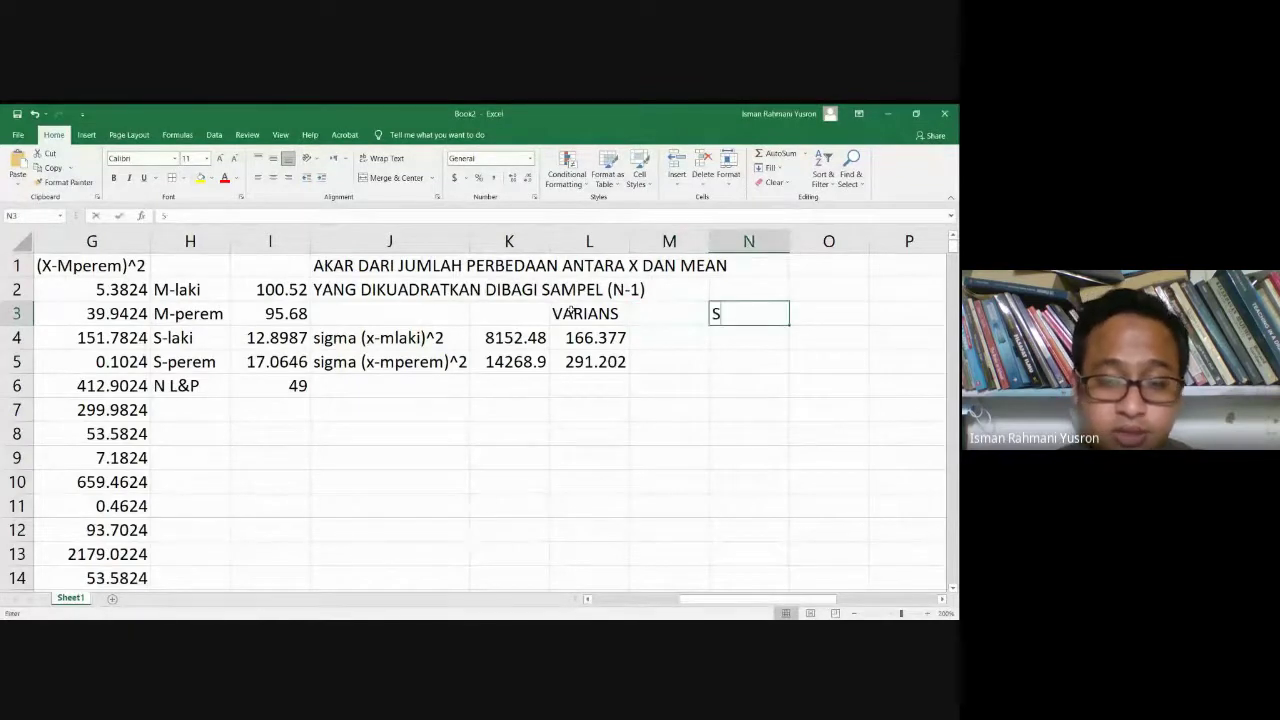
{"action": "type", "text": "D"}
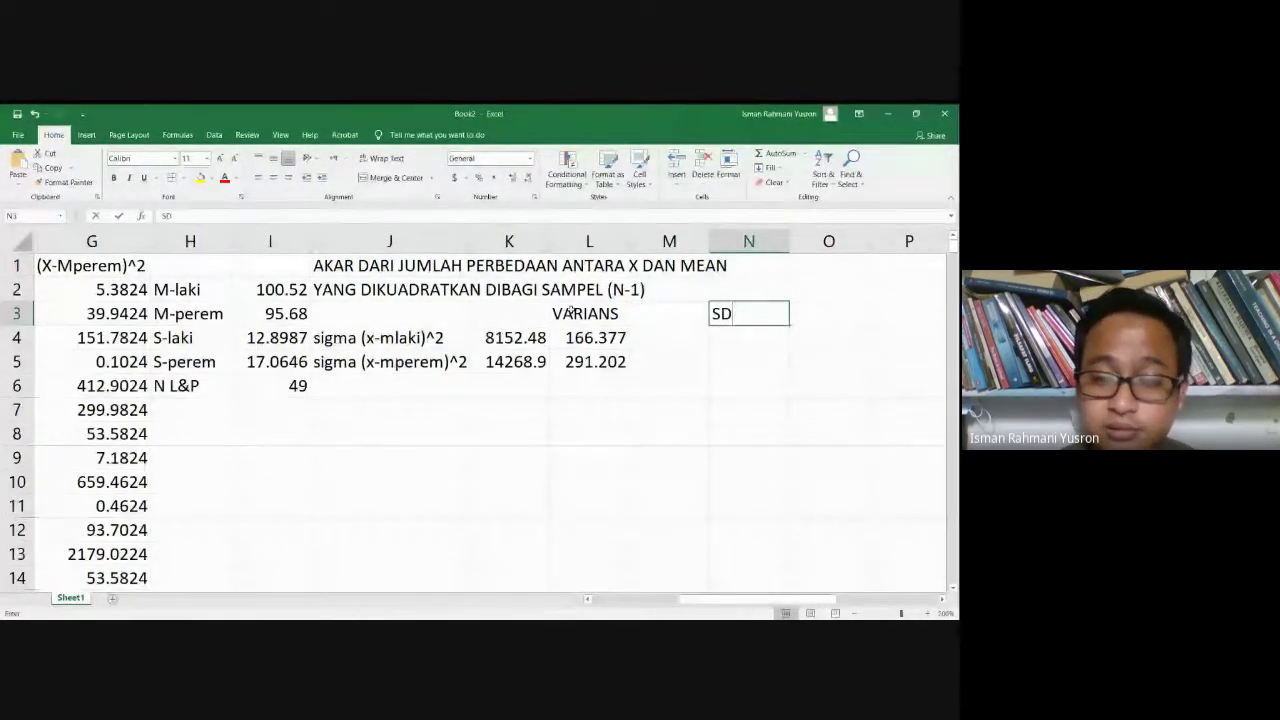
{"action": "key", "text": "Tab"}
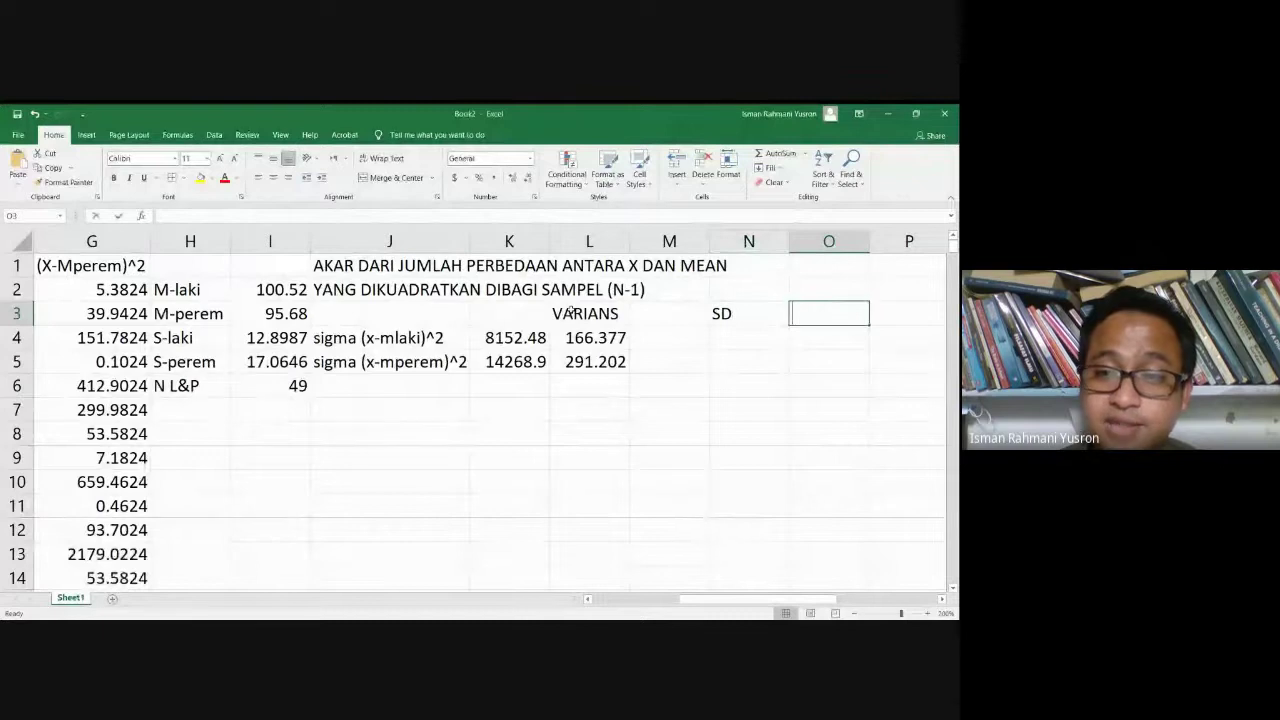
{"action": "type", "text": "S"}
{"action": "key", "text": "Return"}
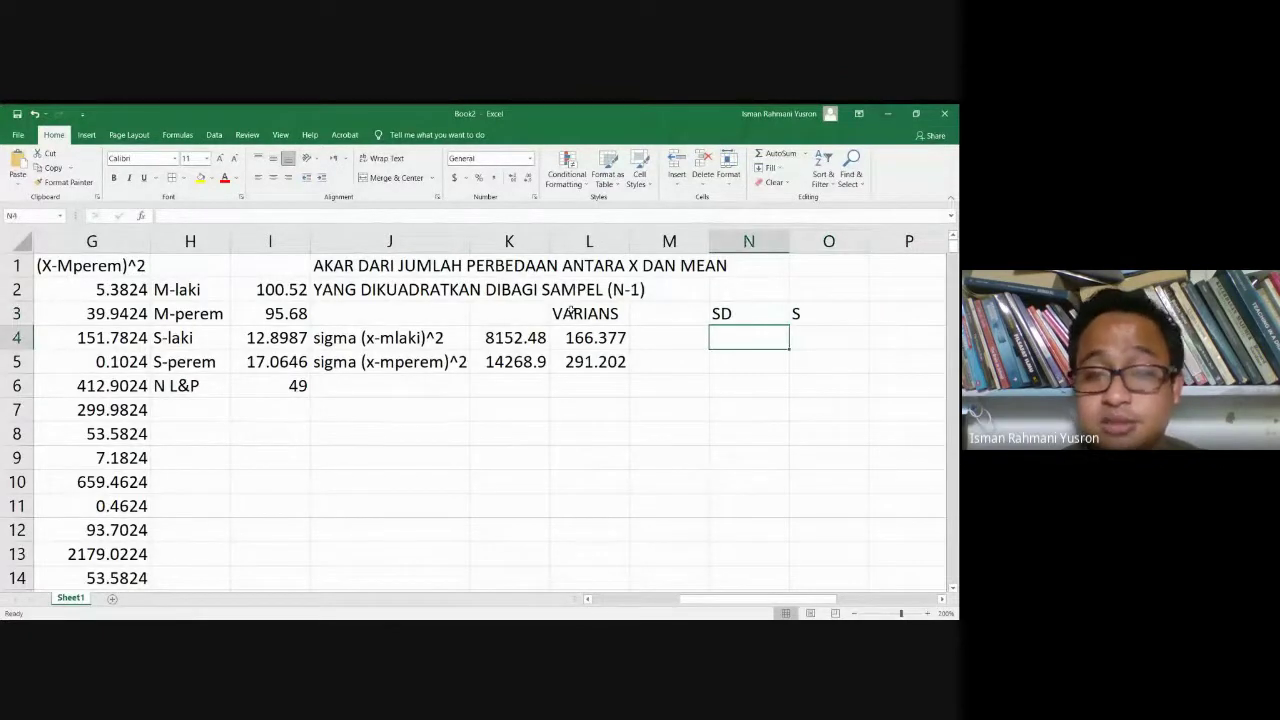
- Add VARIANS in N4 and its symbol S^2 in O4 to the notation legend
{"action": "type", "text": "VARIAN"}
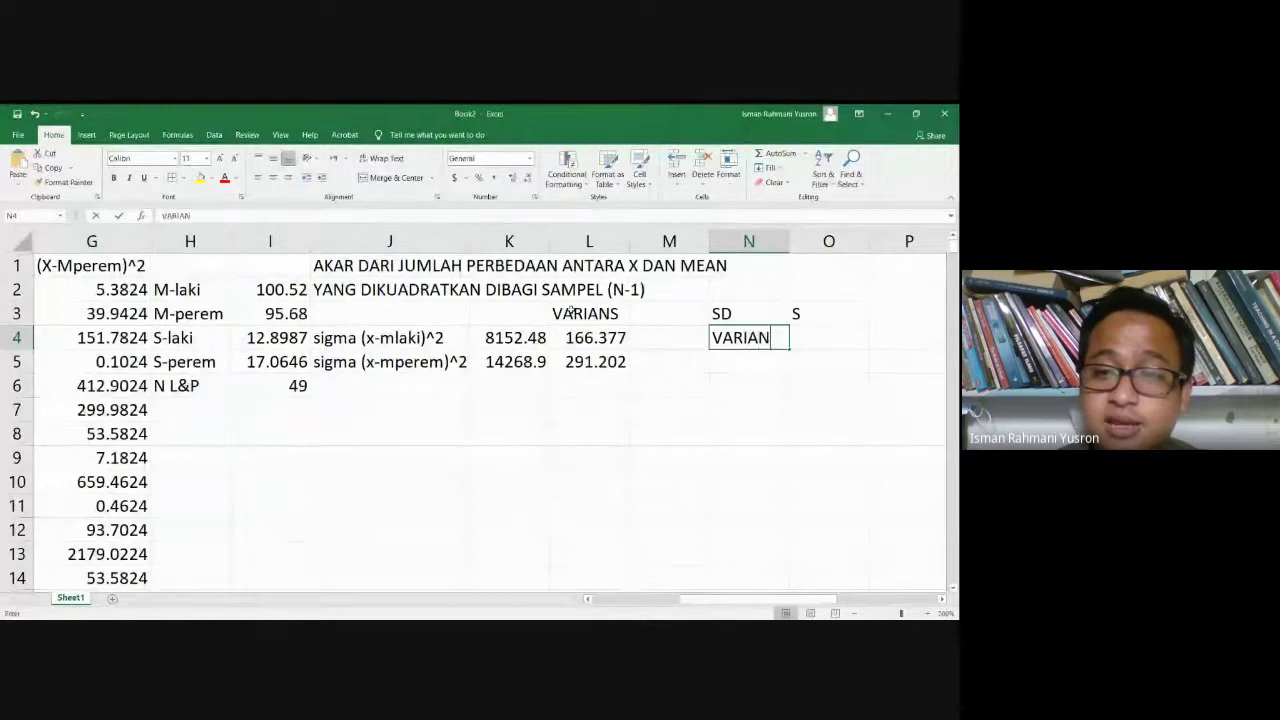
{"action": "key", "text": "ctrl+Return"}
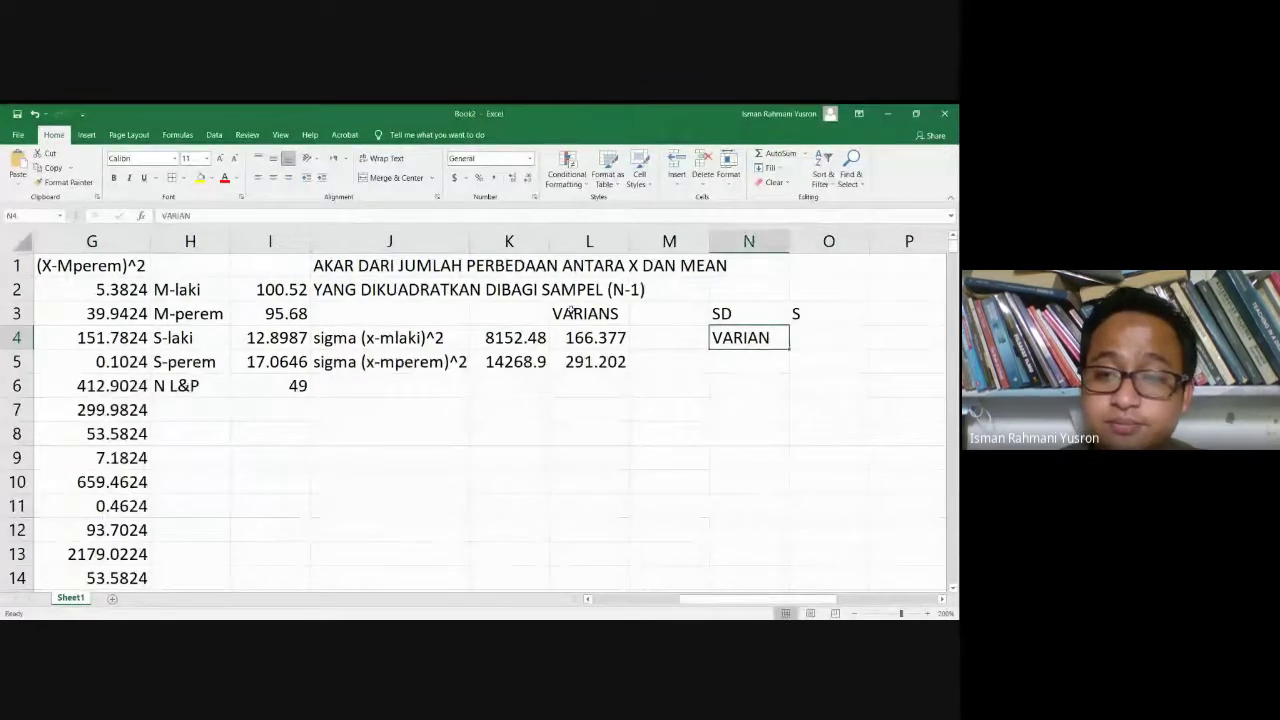
{"action": "type", "text": "SD"}
{"action": "key", "text": "BackSpace"}
{"action": "key", "text": "BackSpace"}
{"action": "type", "text": "VA"}
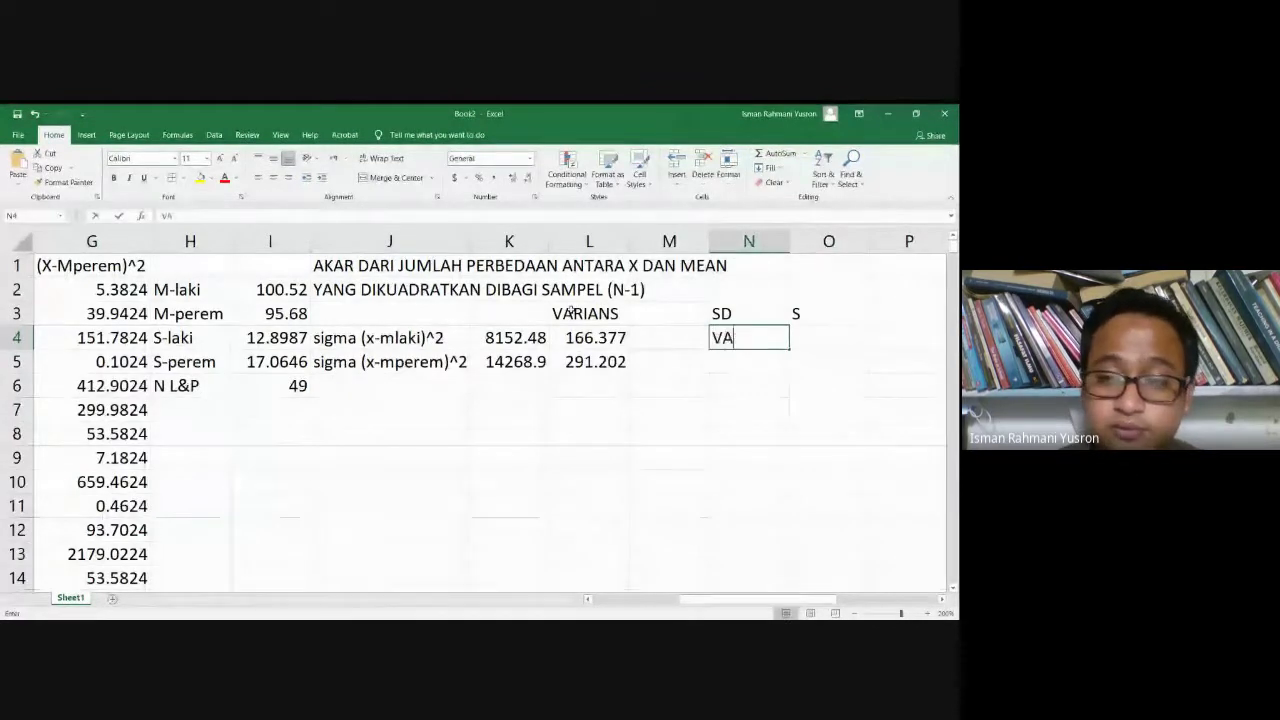
{"action": "type", "text": "RIANS"}
{"action": "key", "text": "Tab"}
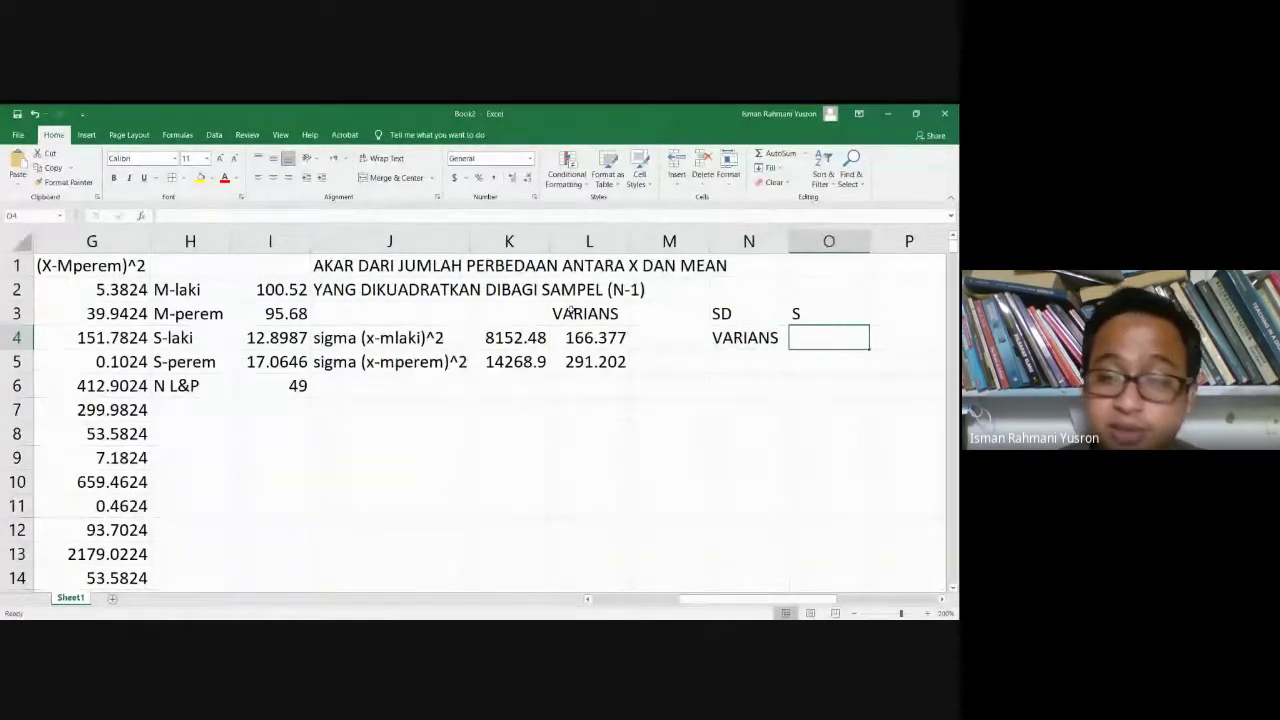
{"action": "type", "text": "S^2"}
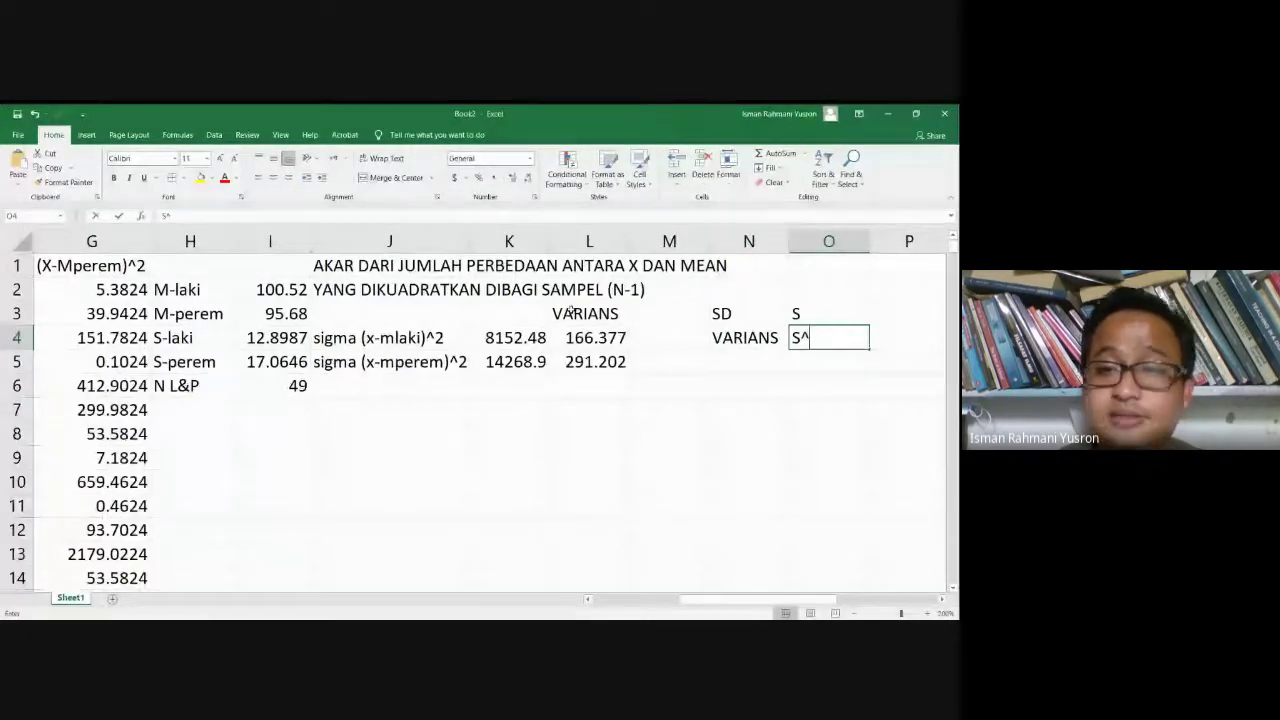
{"action": "key", "text": "Return"}
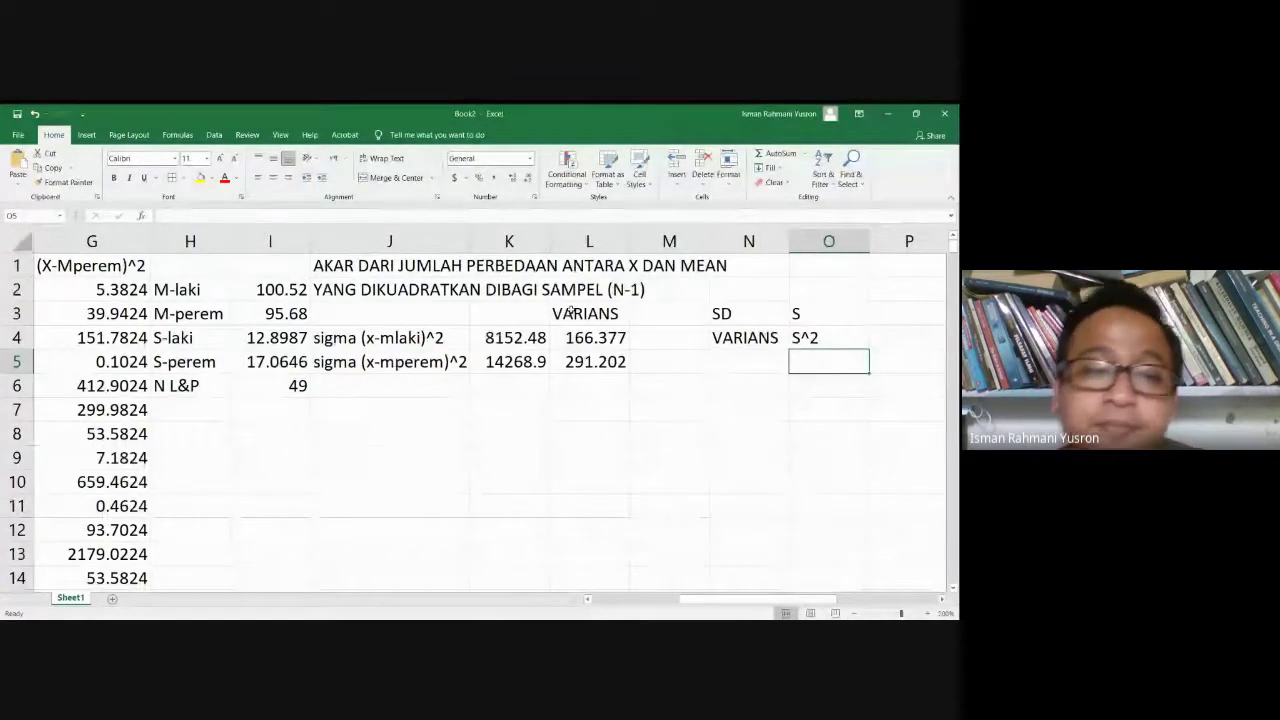
- Enter the label Z in I8, below the summary statistics
{"action": "key", "text": "Left"}
{"action": "key", "text": "Left"}
{"action": "key", "text": "Left"}
{"action": "key", "text": "Left"}
{"action": "key", "text": "Left"}
{"action": "key", "text": "Left"}
{"action": "key", "text": "Left"}
{"action": "key", "text": "Right"}
{"action": "key", "text": "Right"}
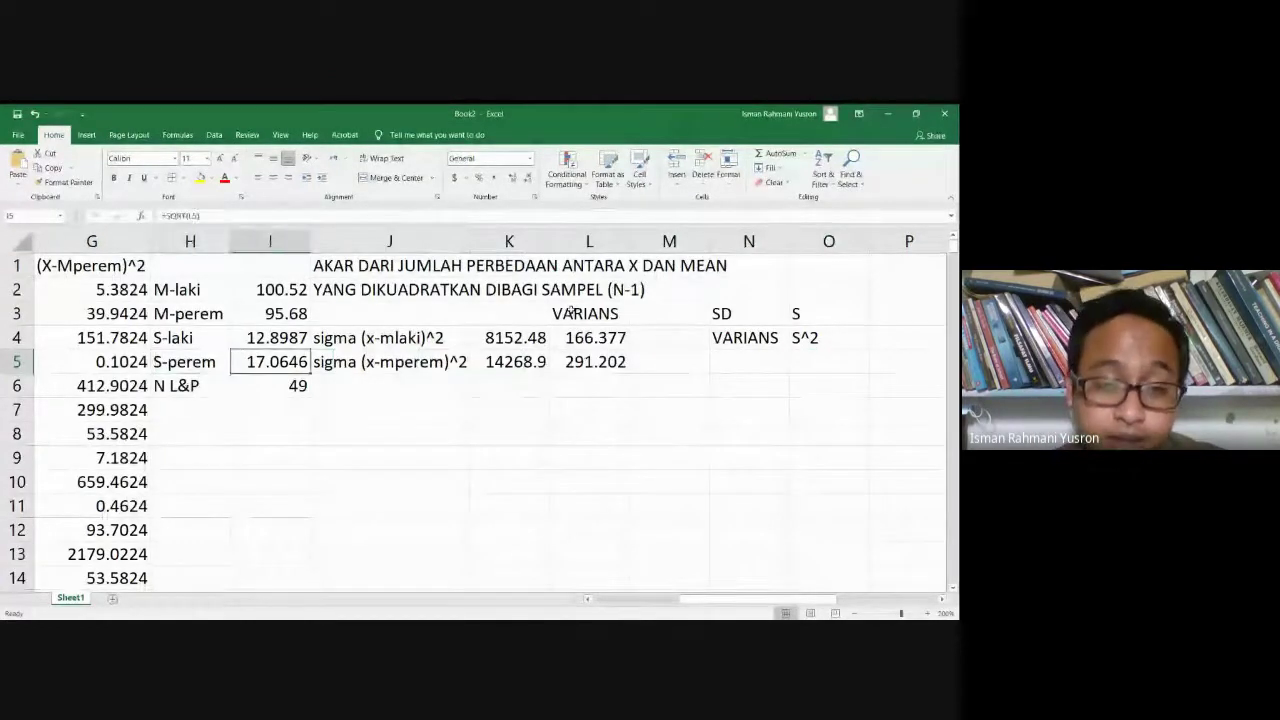
{"action": "key", "text": "Down"}
{"action": "key", "text": "Down"}
{"action": "key", "text": "Down"}
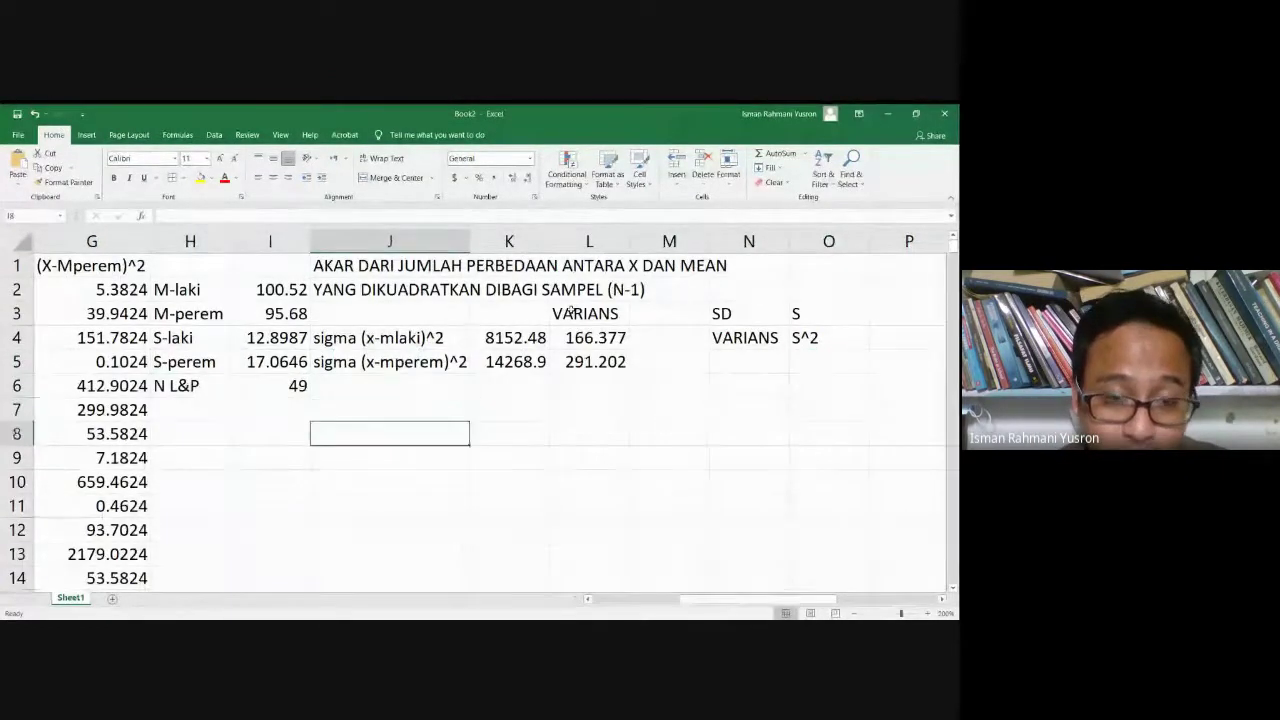
{"action": "key", "text": "Up"}
{"action": "key", "text": "Left"}
{"action": "key", "text": "Down"}
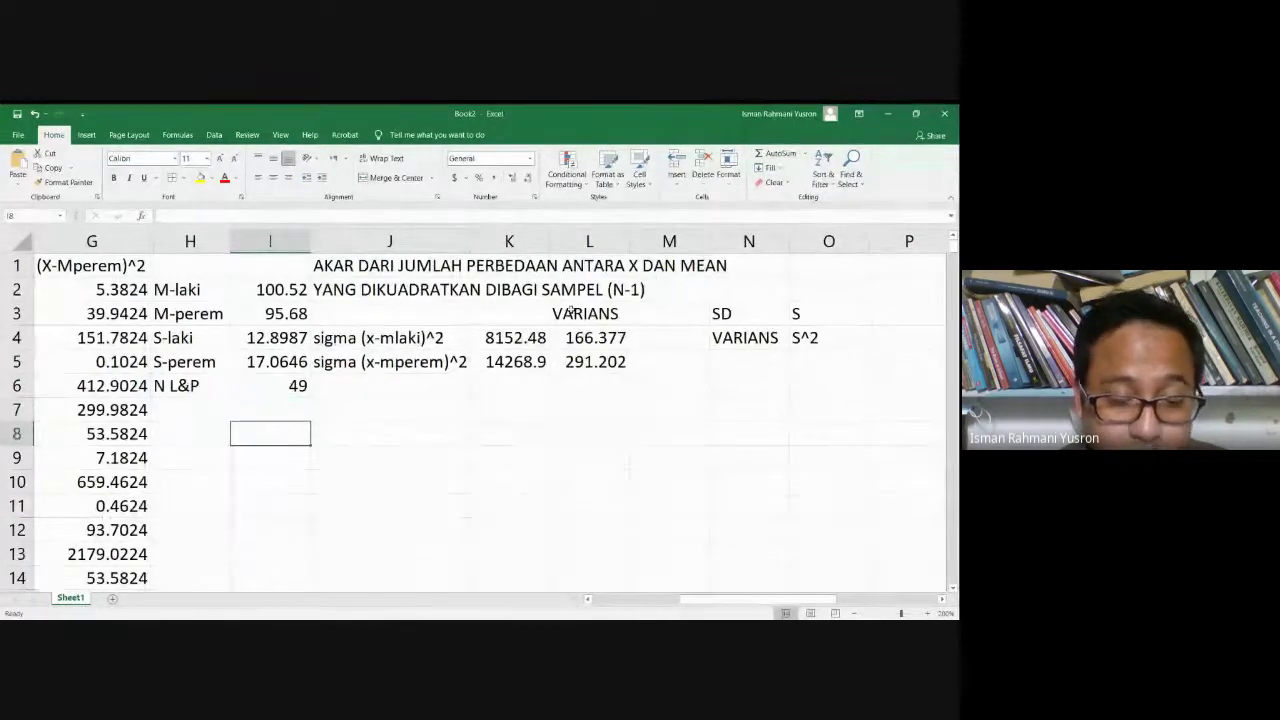
{"action": "type", "text": "z"}
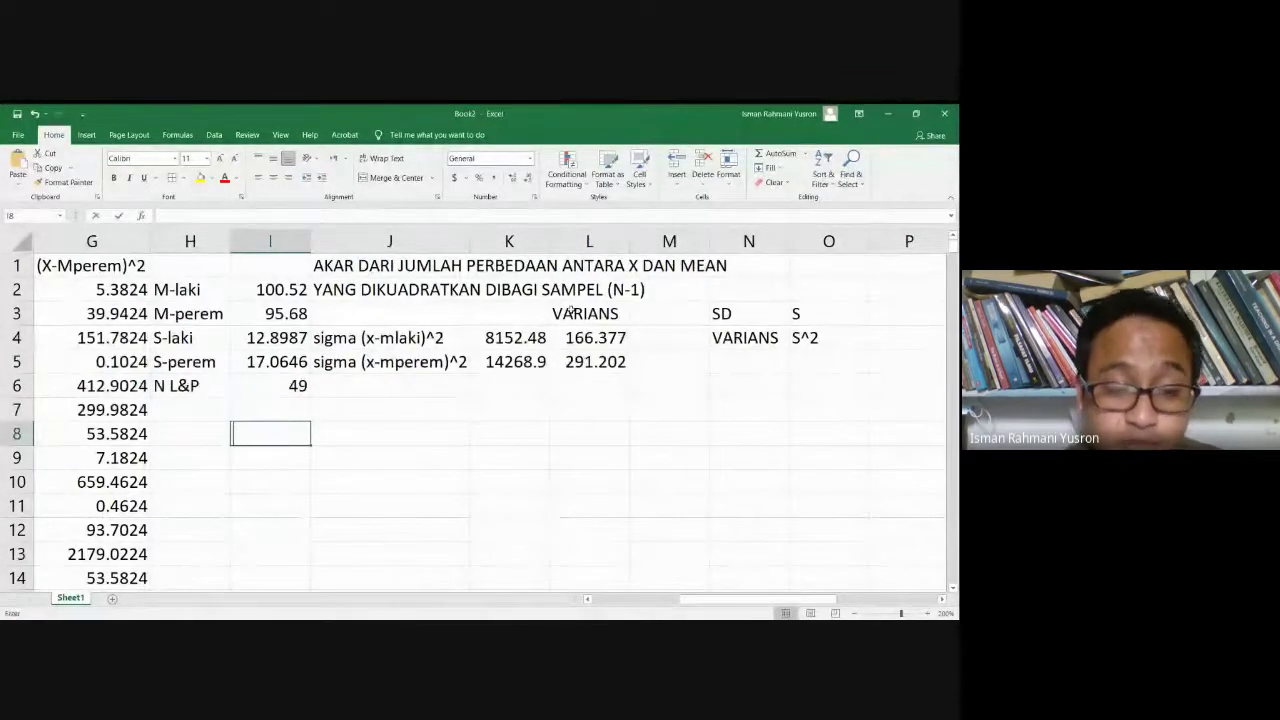
{"action": "type", "text": "Z"}
{"action": "key", "text": "Tab"}
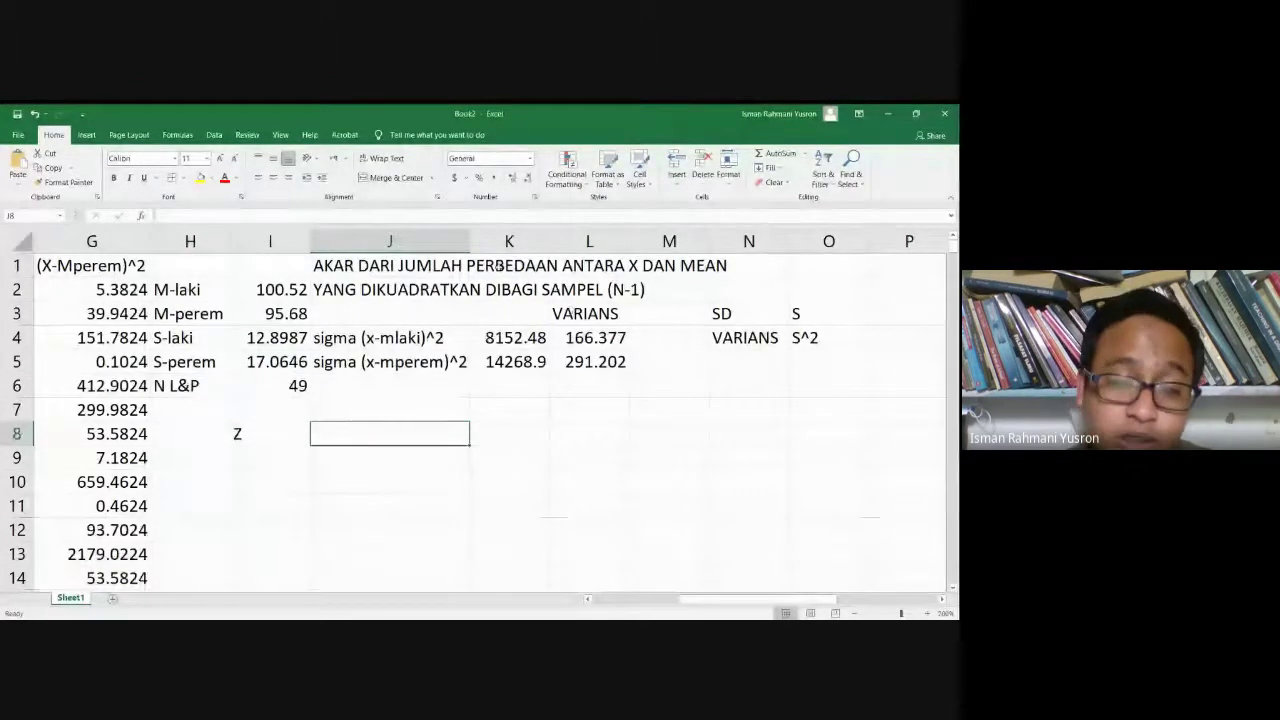
- Write the Z formula description "mean1 - mean2 dibagi sd1 + sd2" in J8, next to the Z label
{"action": "left_click", "coordinate": [268, 296]}
{"action": "key", "text": "Down"}
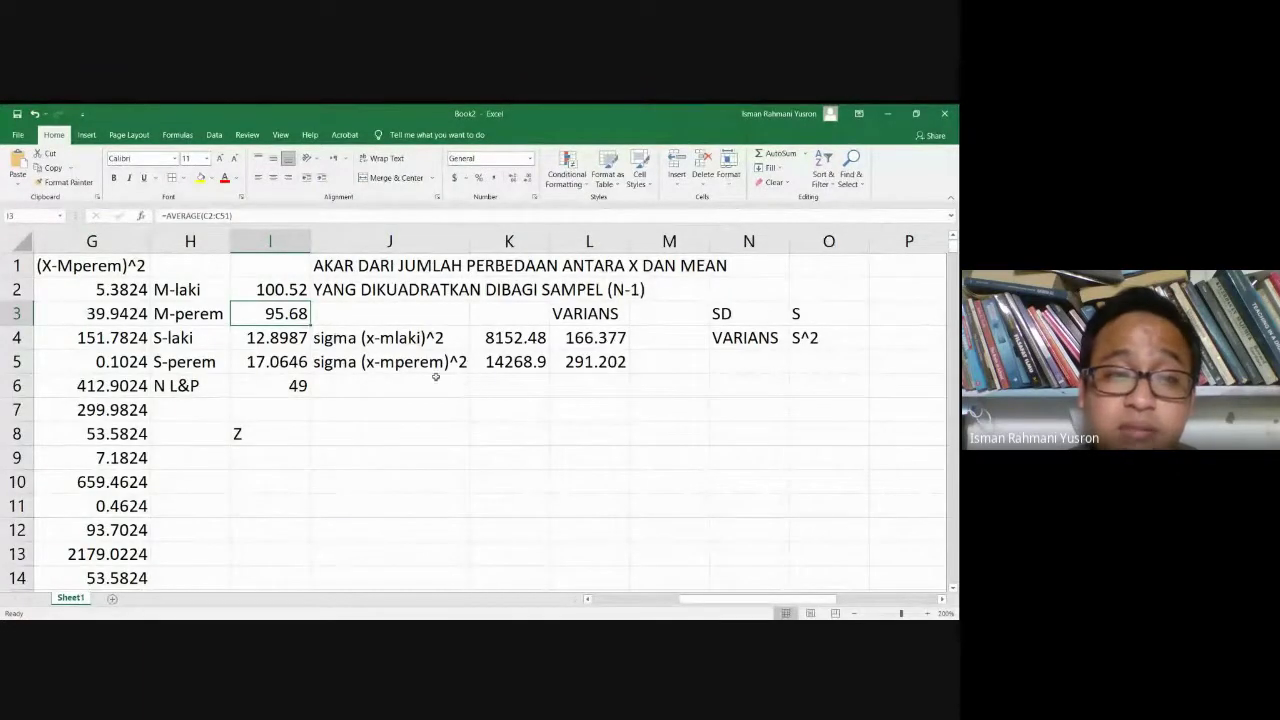
{"action": "left_click", "coordinate": [287, 289]}
{"action": "left_click", "coordinate": [287, 309]}
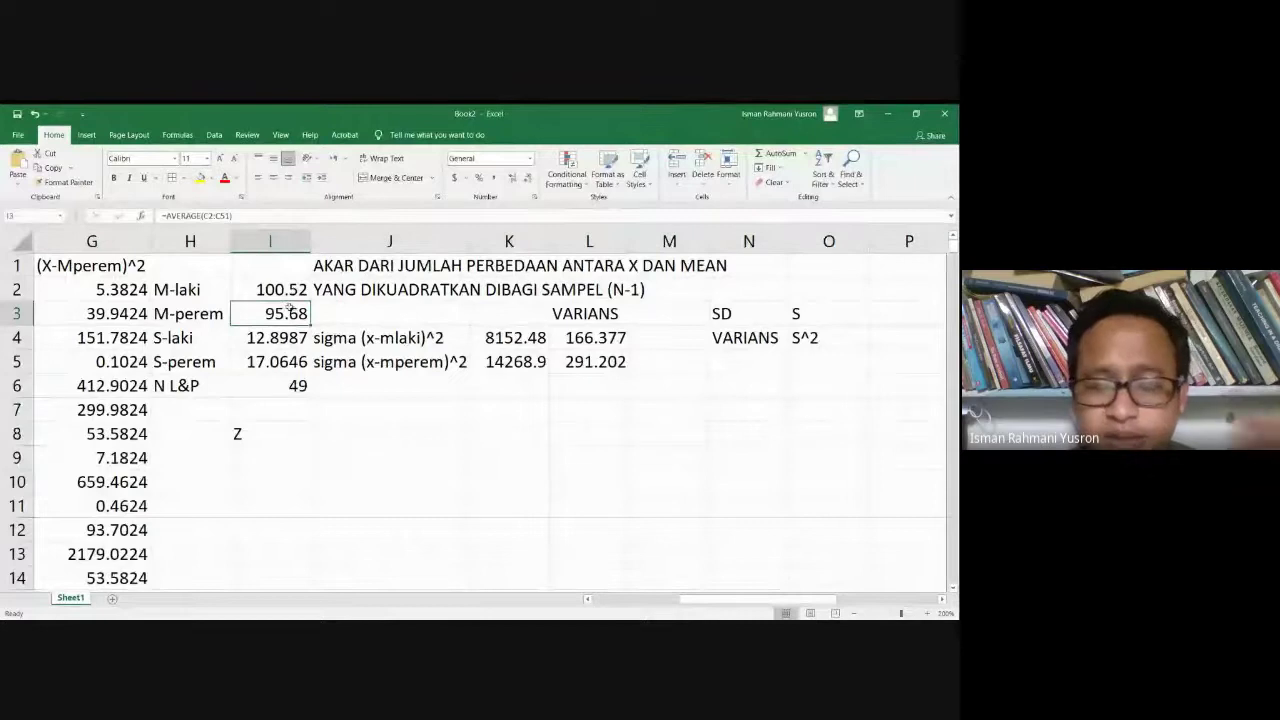
{"action": "left_click", "coordinate": [296, 438]}
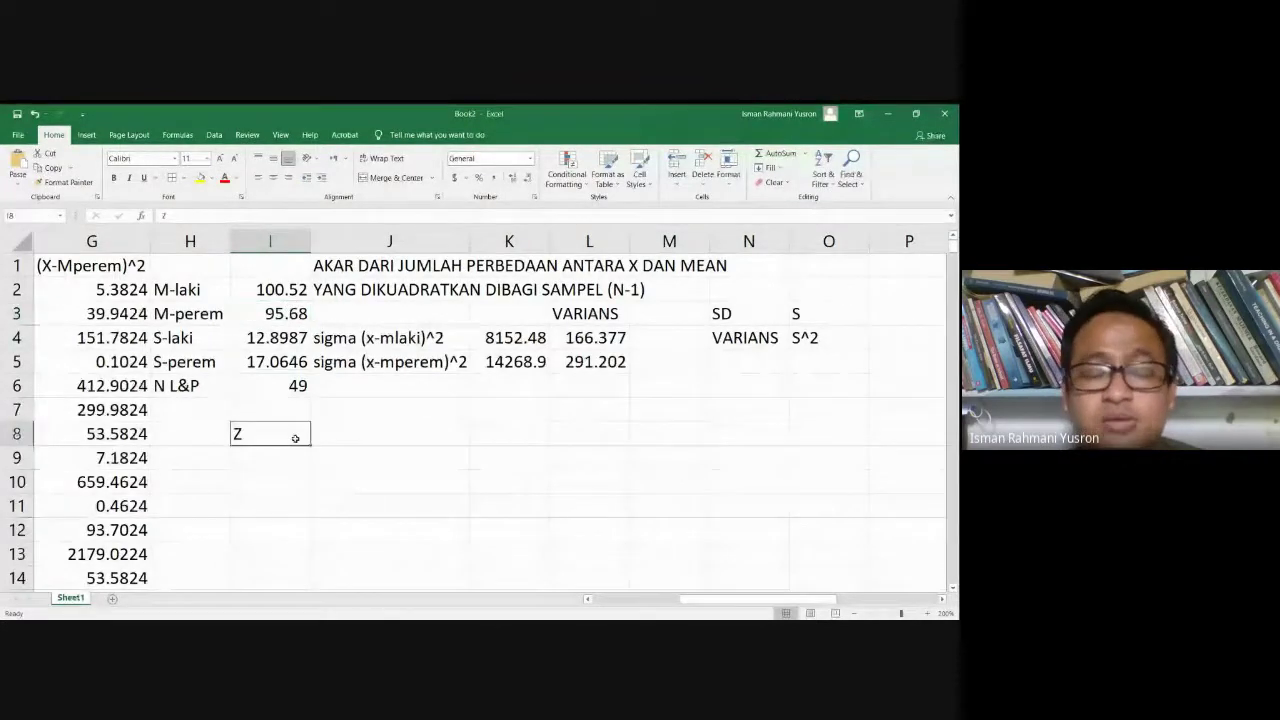
{"action": "key", "text": "Tab"}
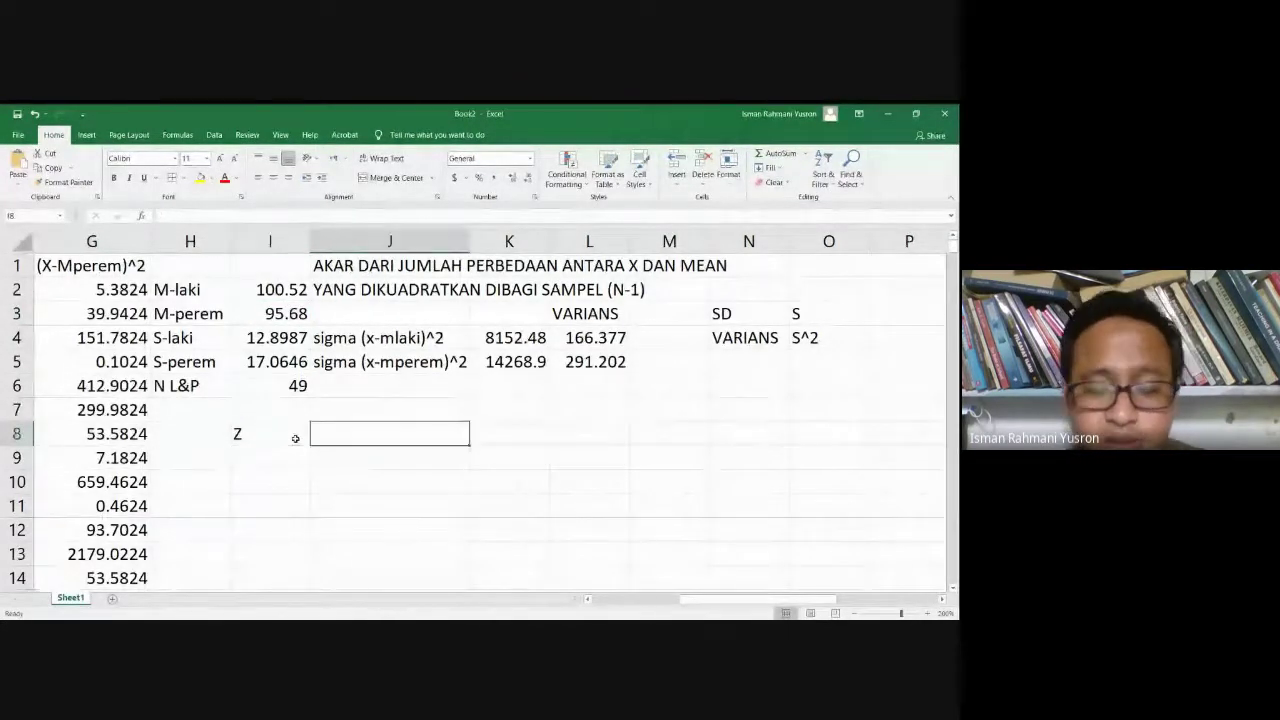
{"action": "type", "text": "mean"}
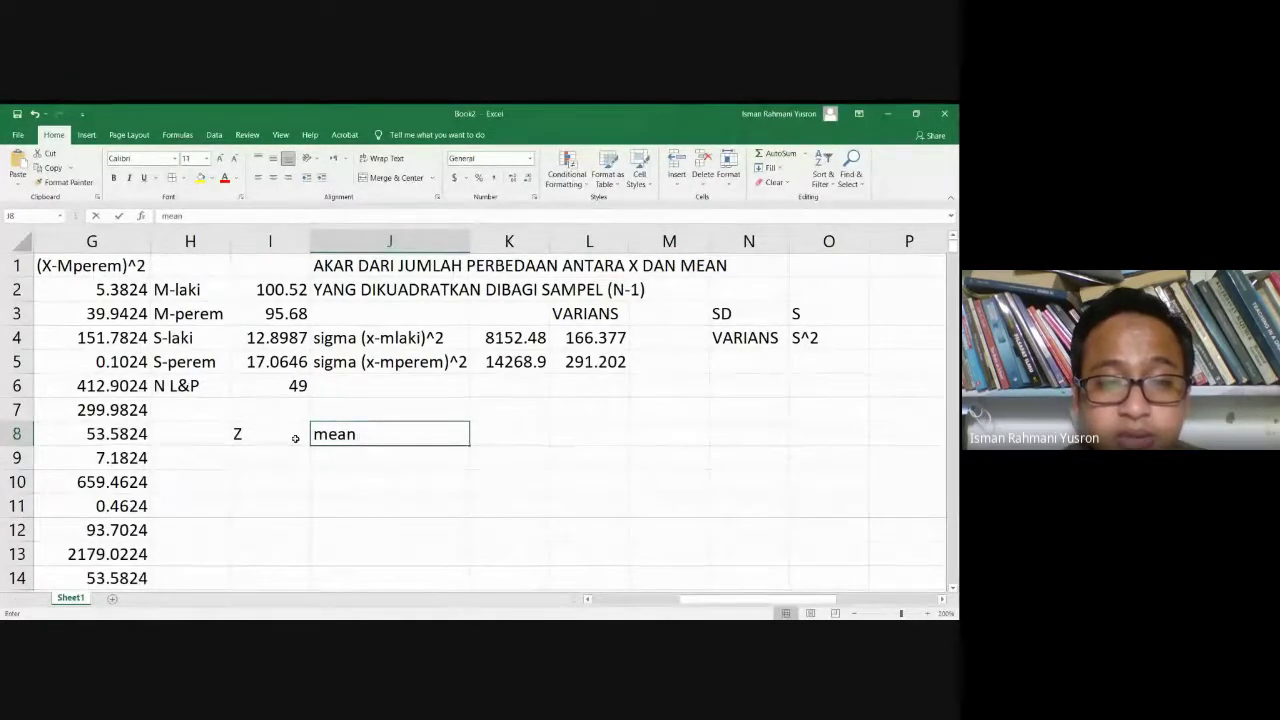
{"action": "type", "text": "1"}
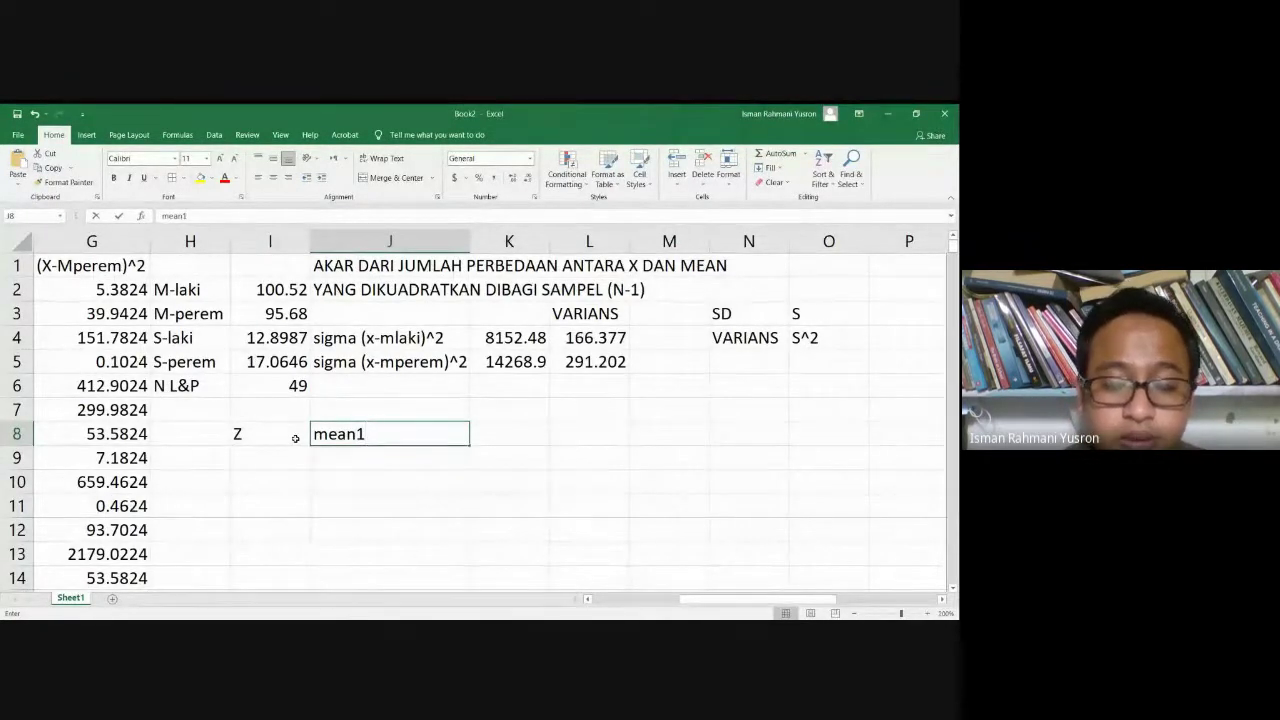
{"action": "type", "text": " - mean2"}
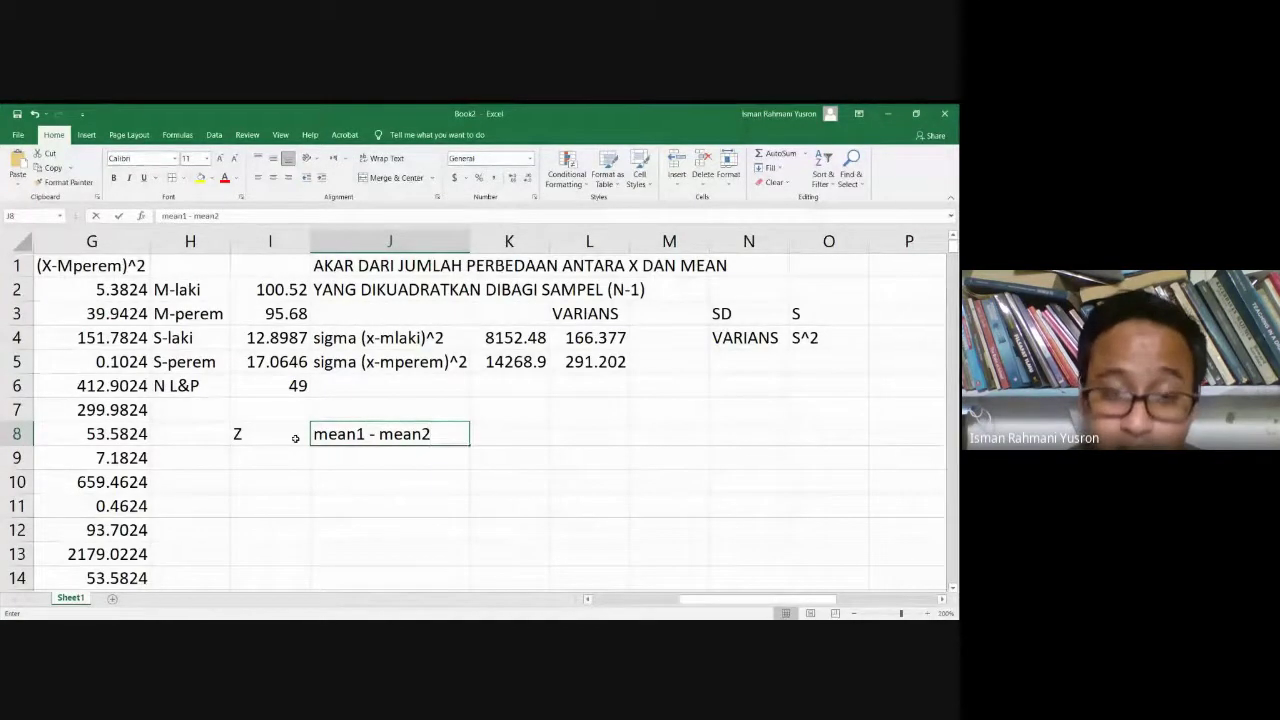
{"action": "type", "text": " dibagi"}
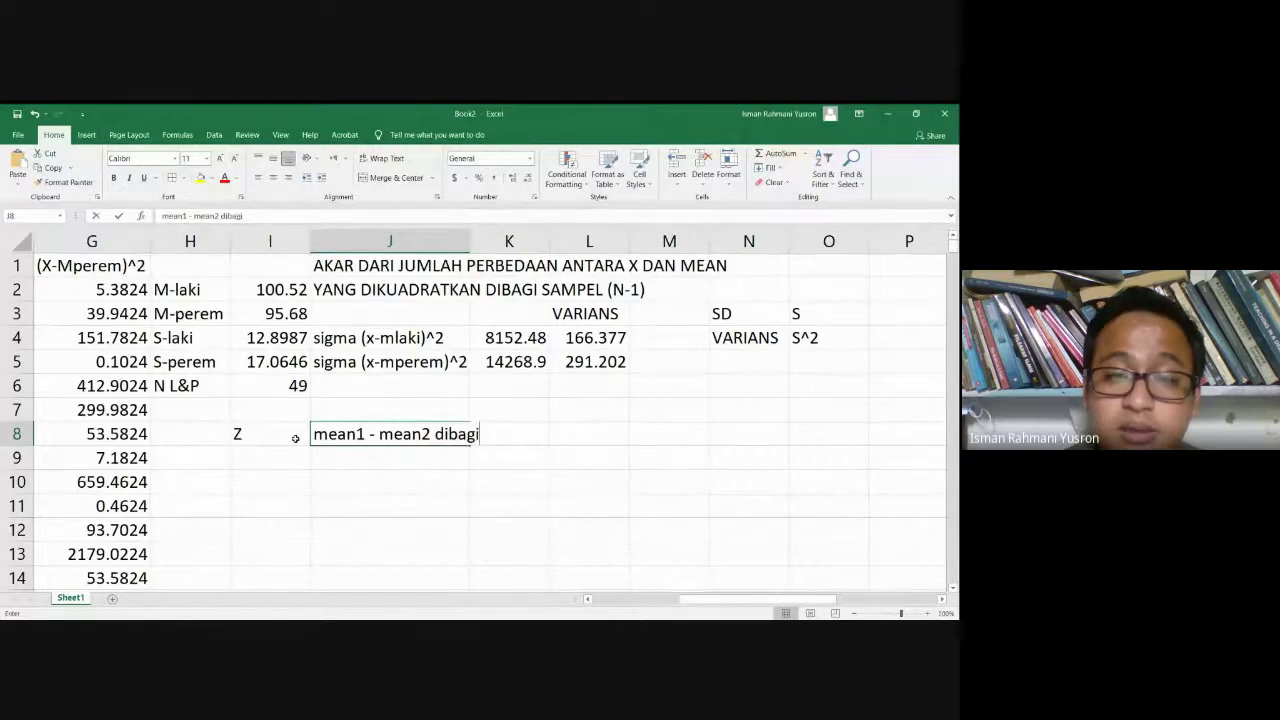
{"action": "type", "text": " sd1"}
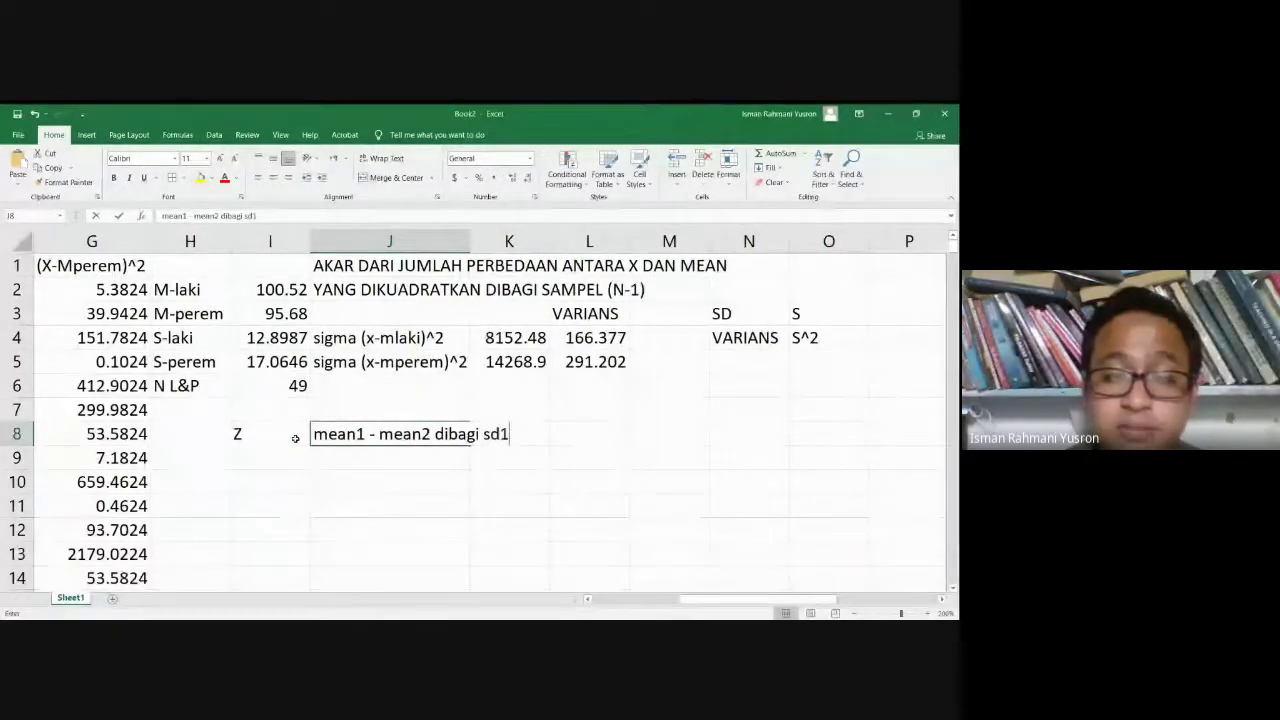
{"action": "type", "text": " + s"}
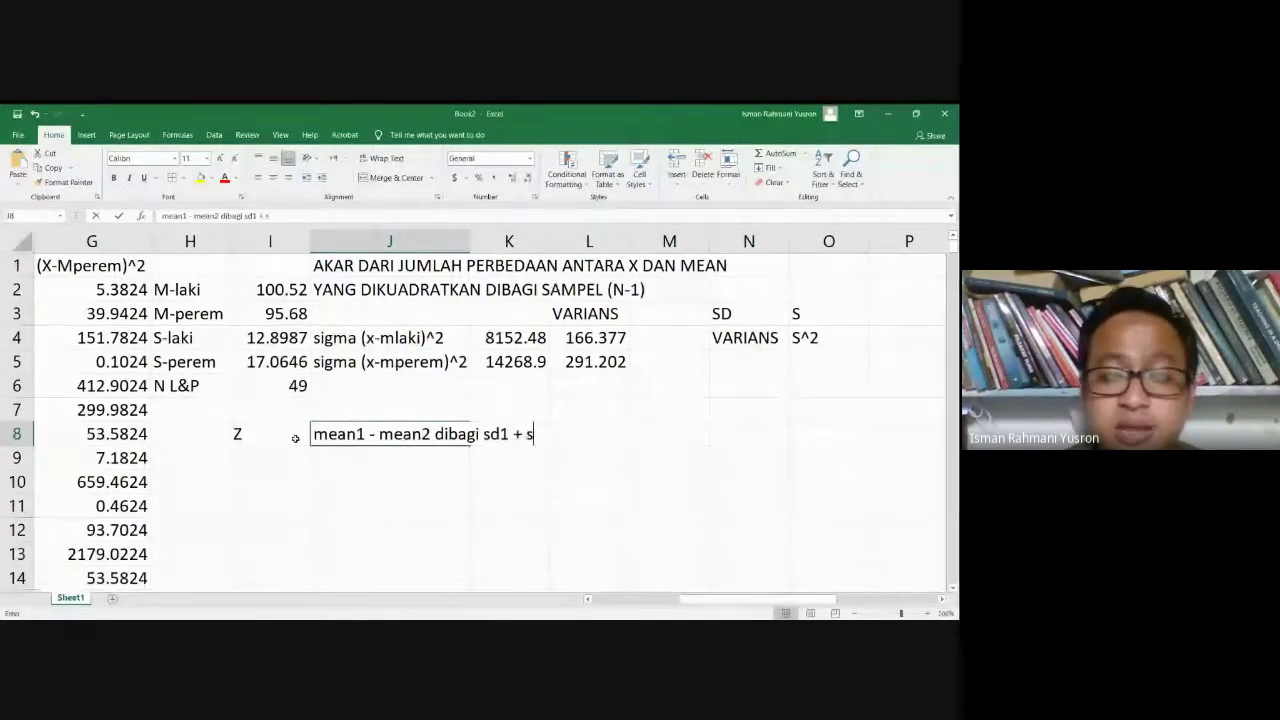
{"action": "type", "text": "d2"}
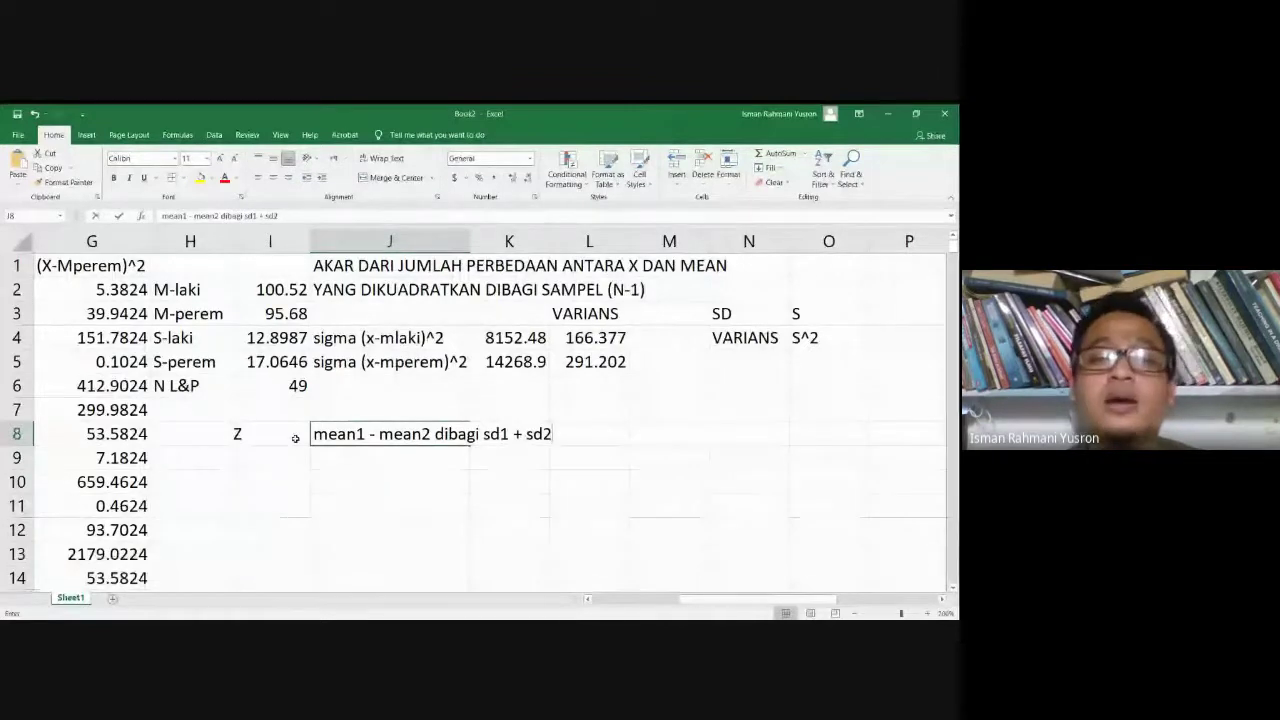
{"action": "key", "text": "Return"}
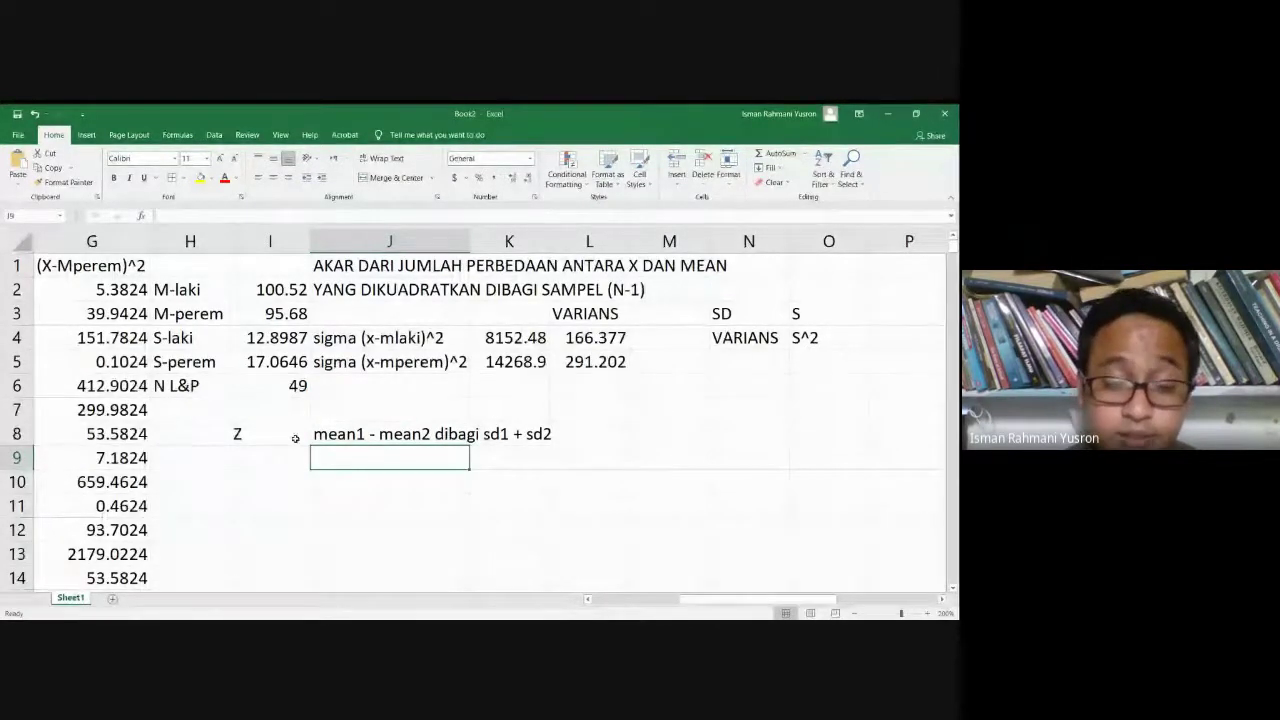
- Start the Z formula in J9 with the parenthesised mean difference (I2-I3) as its numerator
{"action": "type", "text": "="}
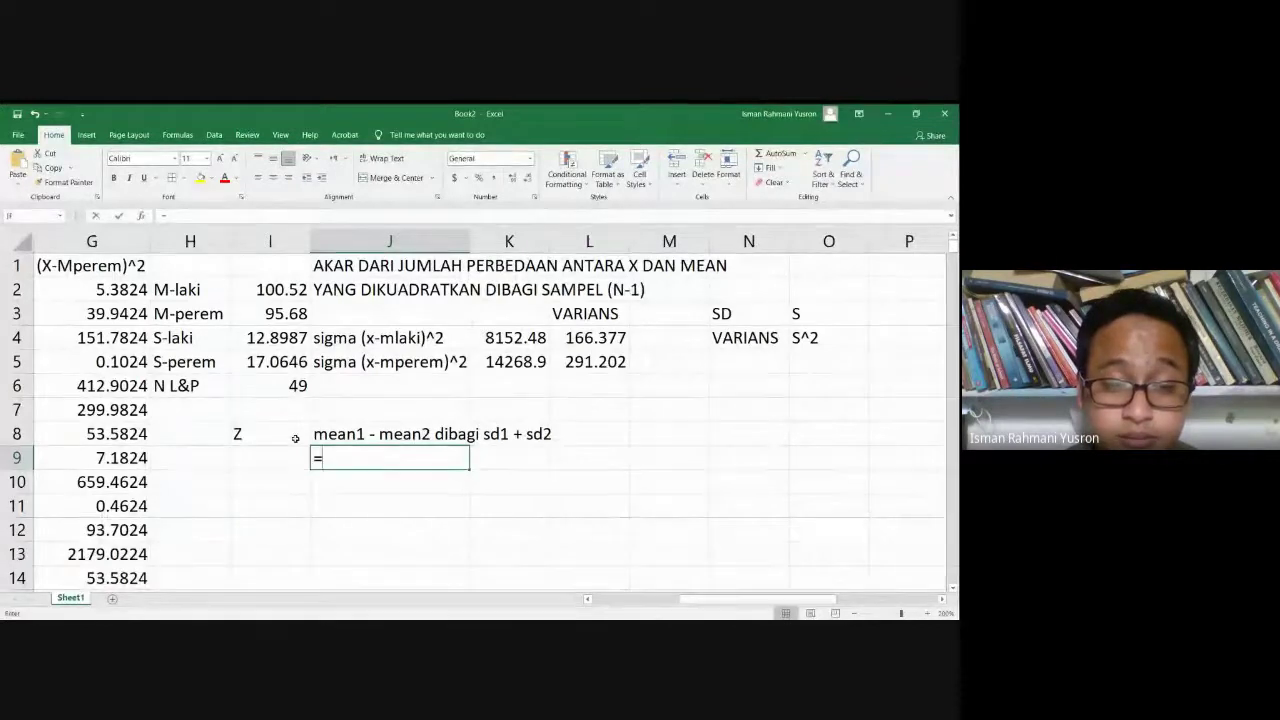
{"action": "left_click", "coordinate": [255, 294]}
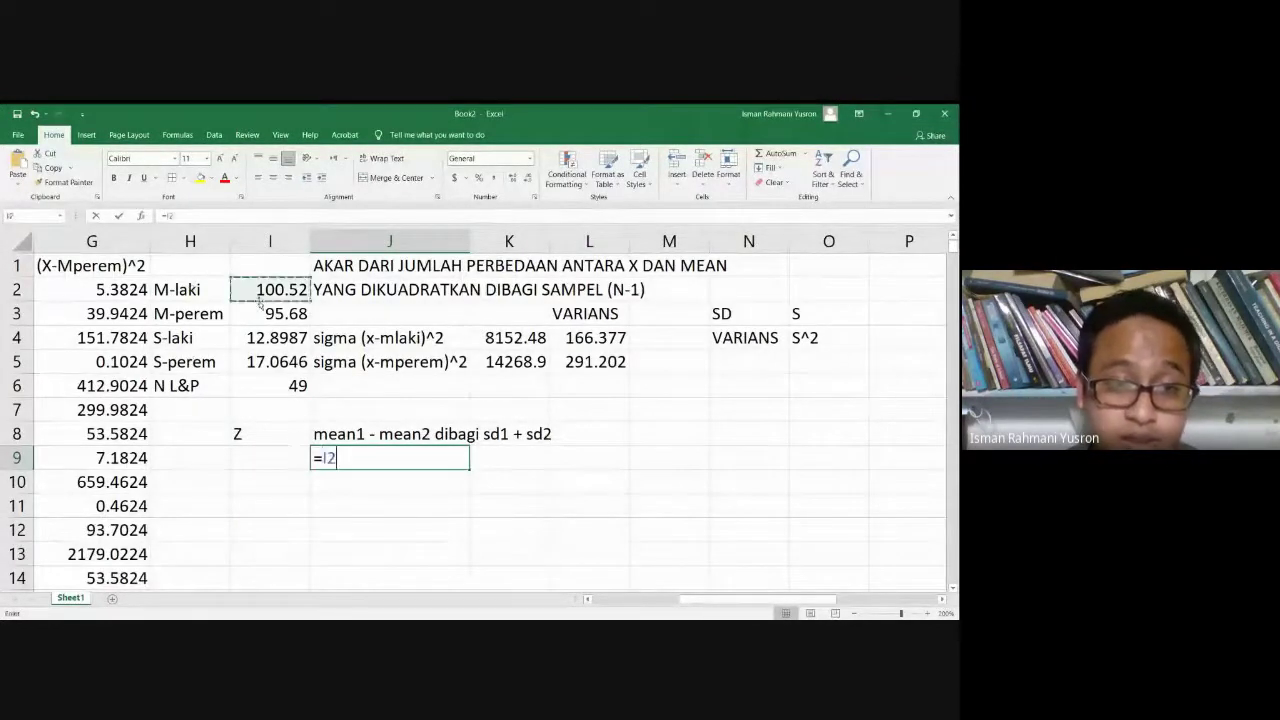
{"action": "type", "text": "-"}
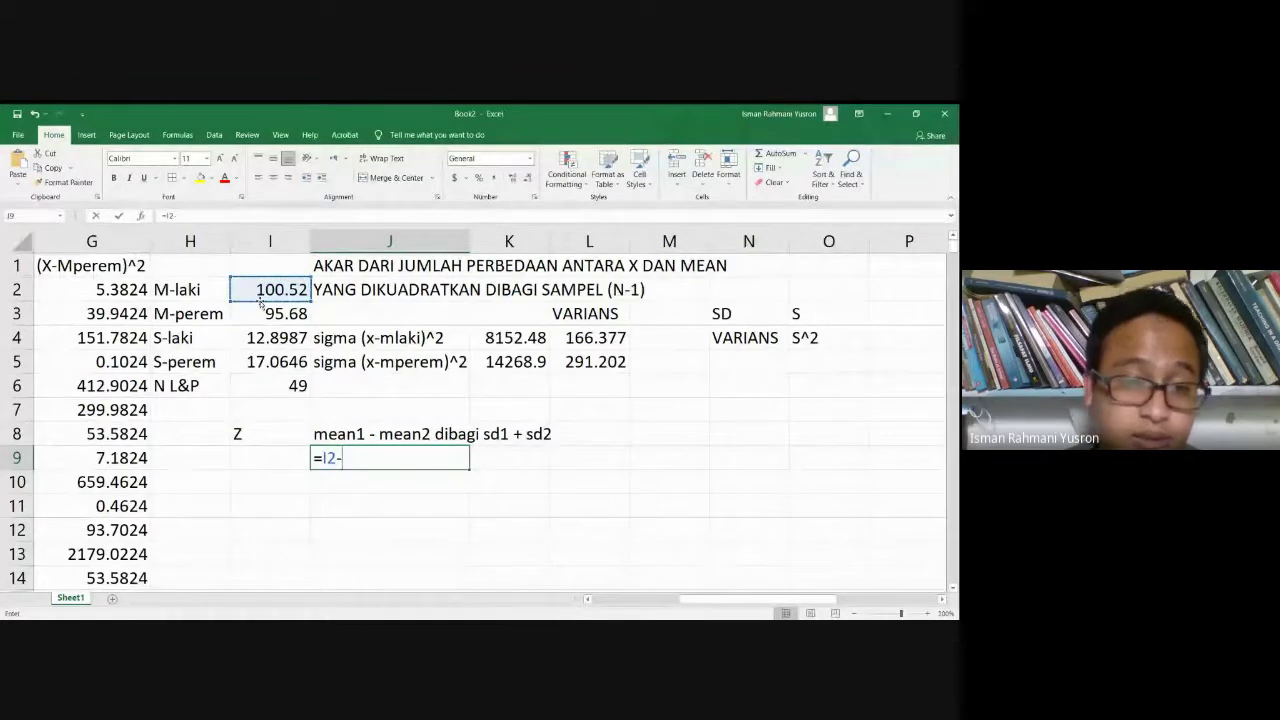
{"action": "left_click", "coordinate": [266, 314]}
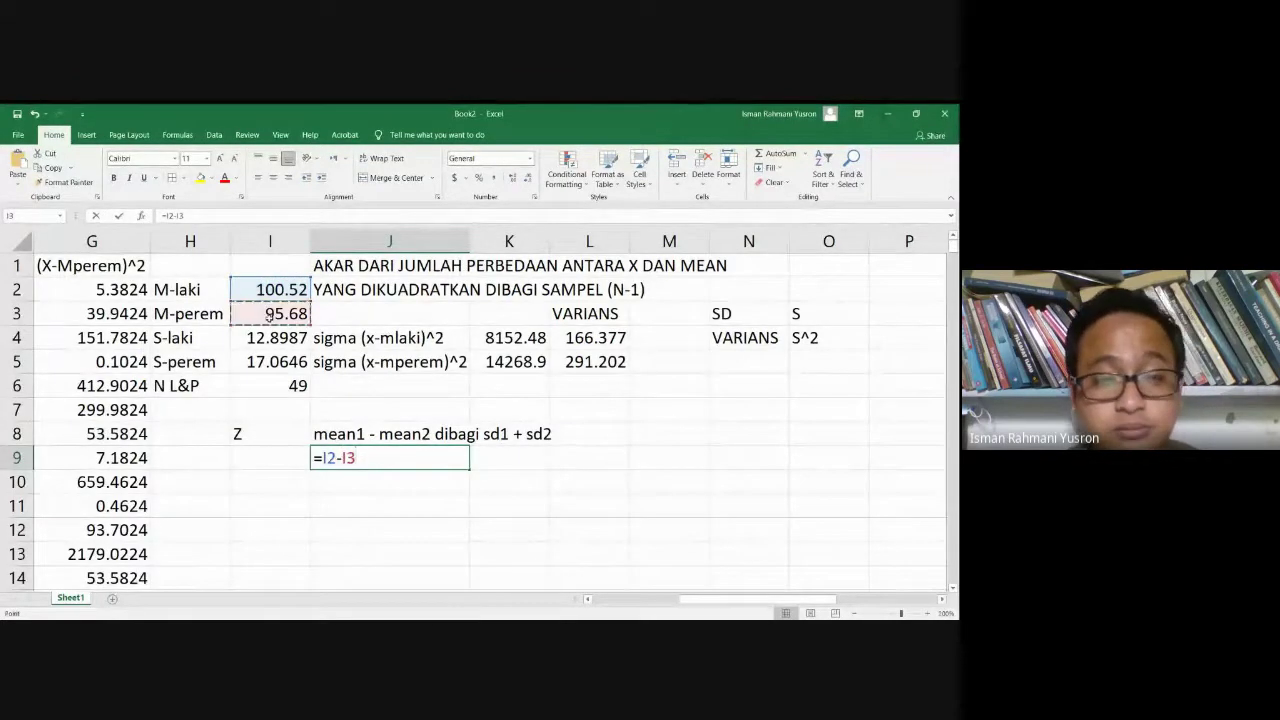
{"action": "left_click", "coordinate": [323, 458]}
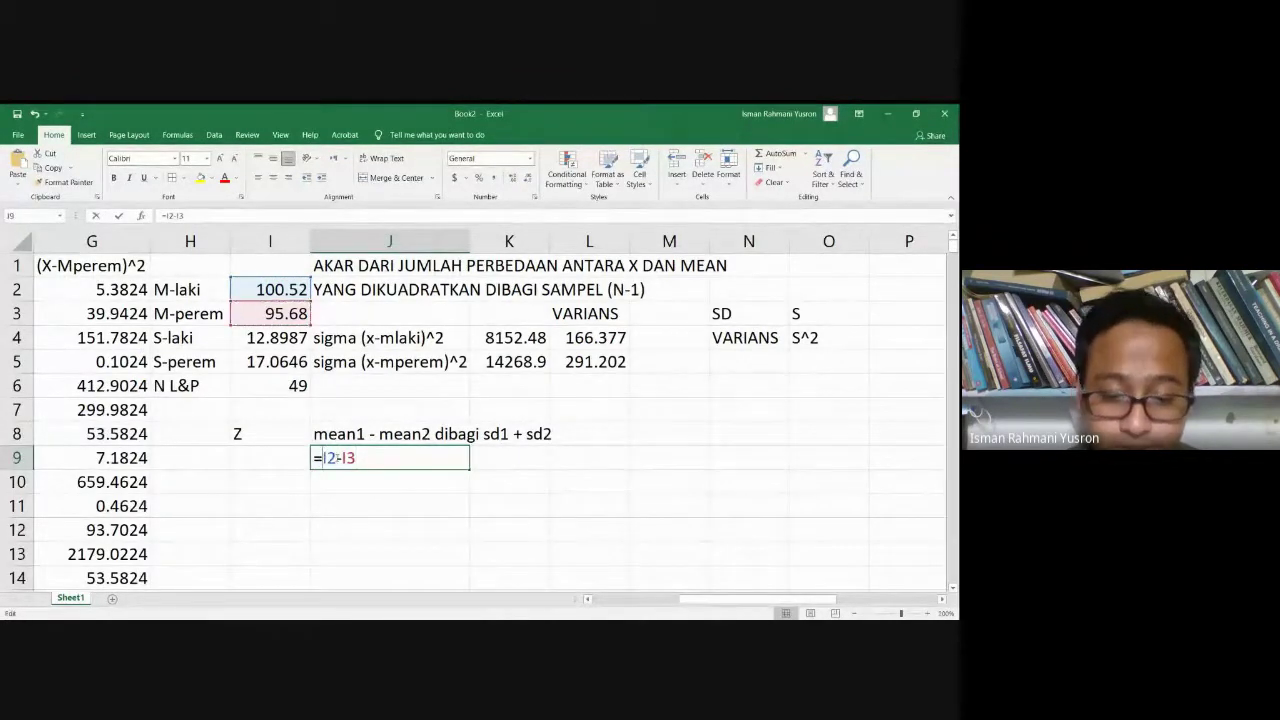
{"action": "type", "text": "("}
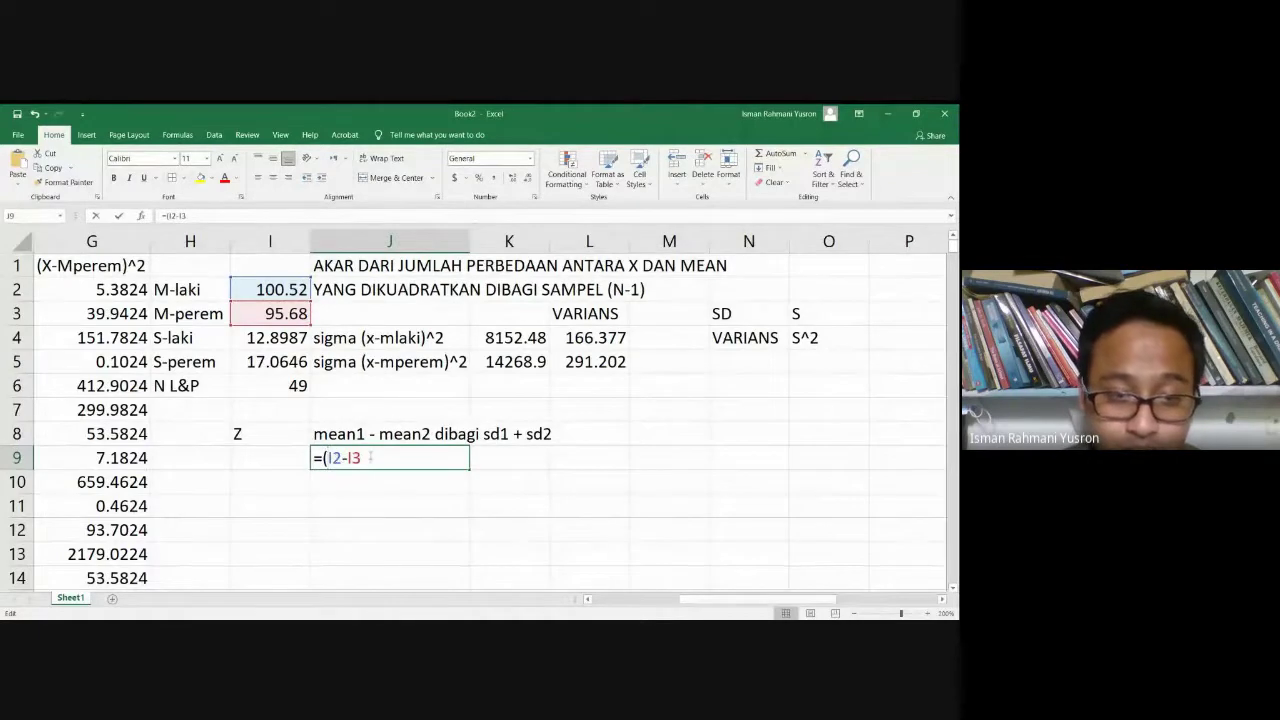
{"action": "left_click", "coordinate": [367, 458]}
{"action": "type", "text": ")"}
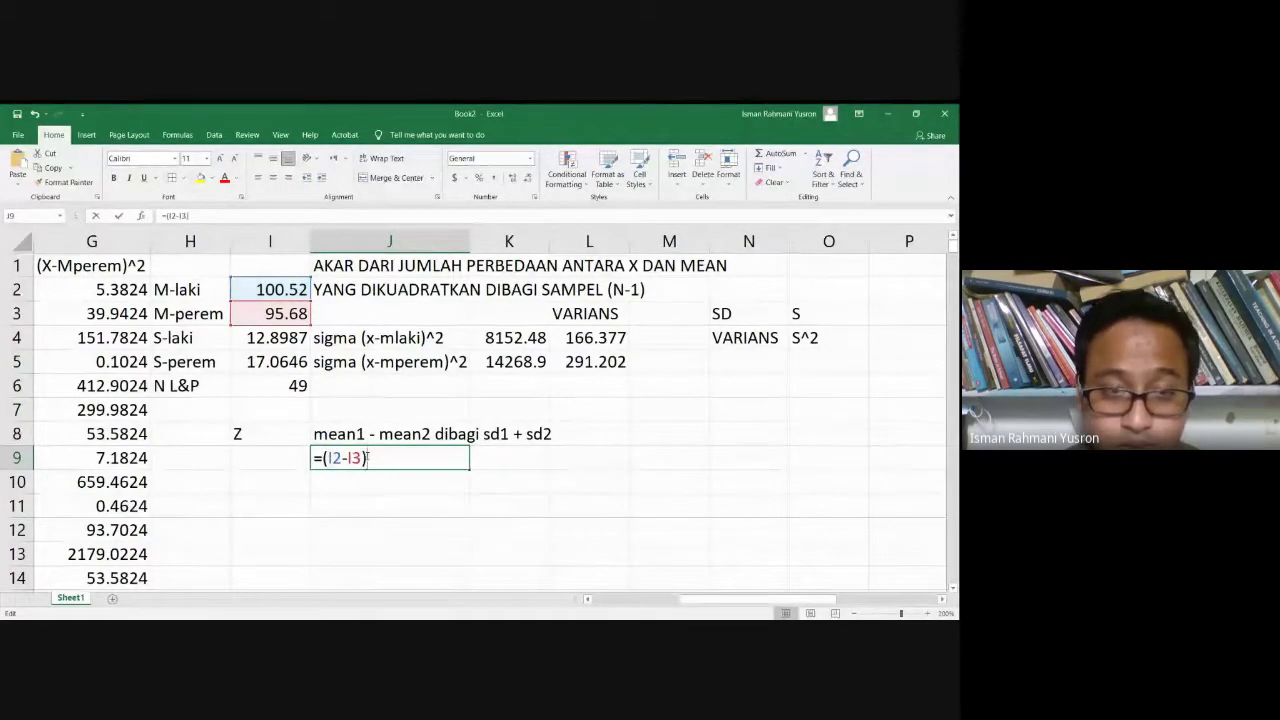
- Divide the mean difference in J9 by the sum of both standard deviations, completing =(I2-I3)/(I4+I5)
{"action": "type", "text": "/"}
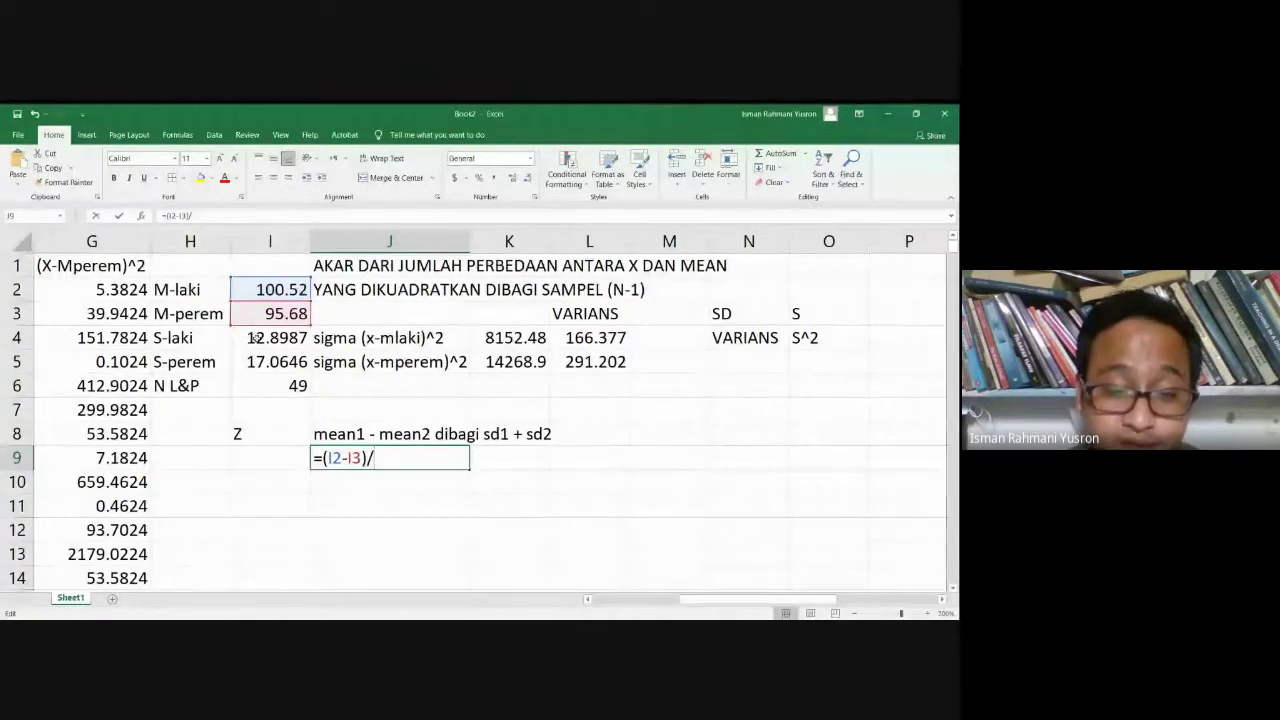
{"action": "type", "text": "("}
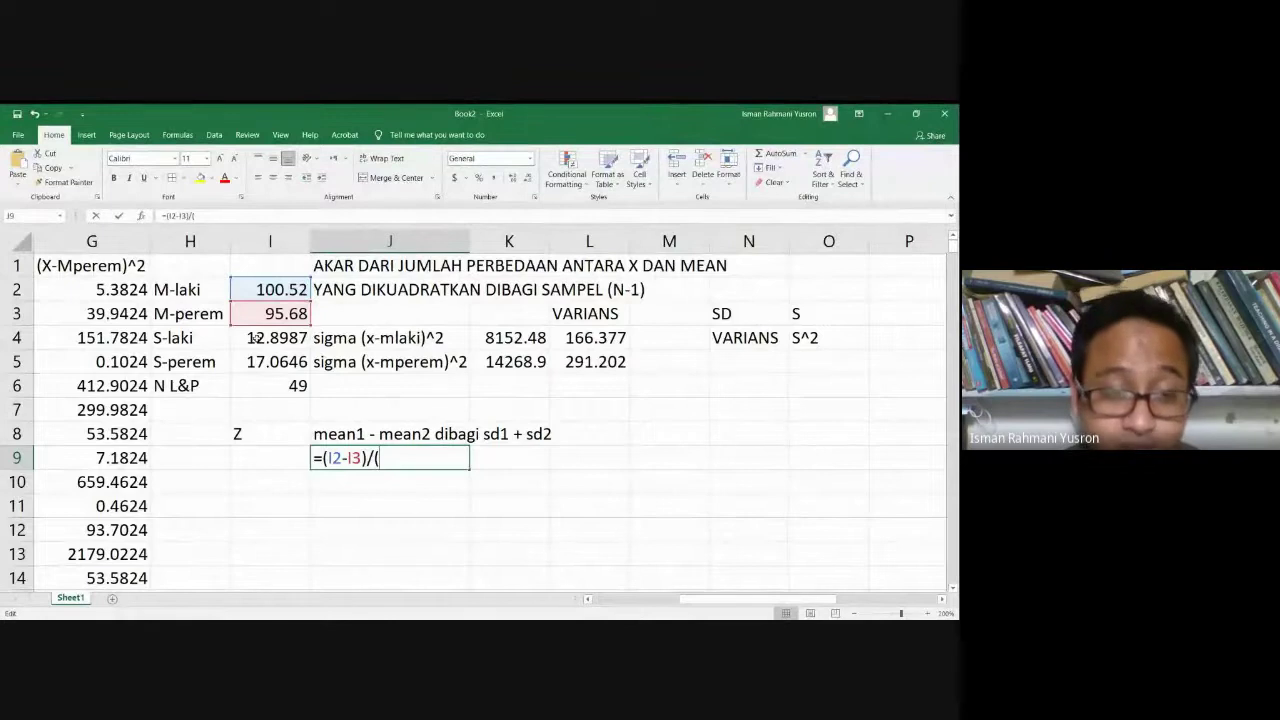
{"action": "left_click", "coordinate": [255, 338]}
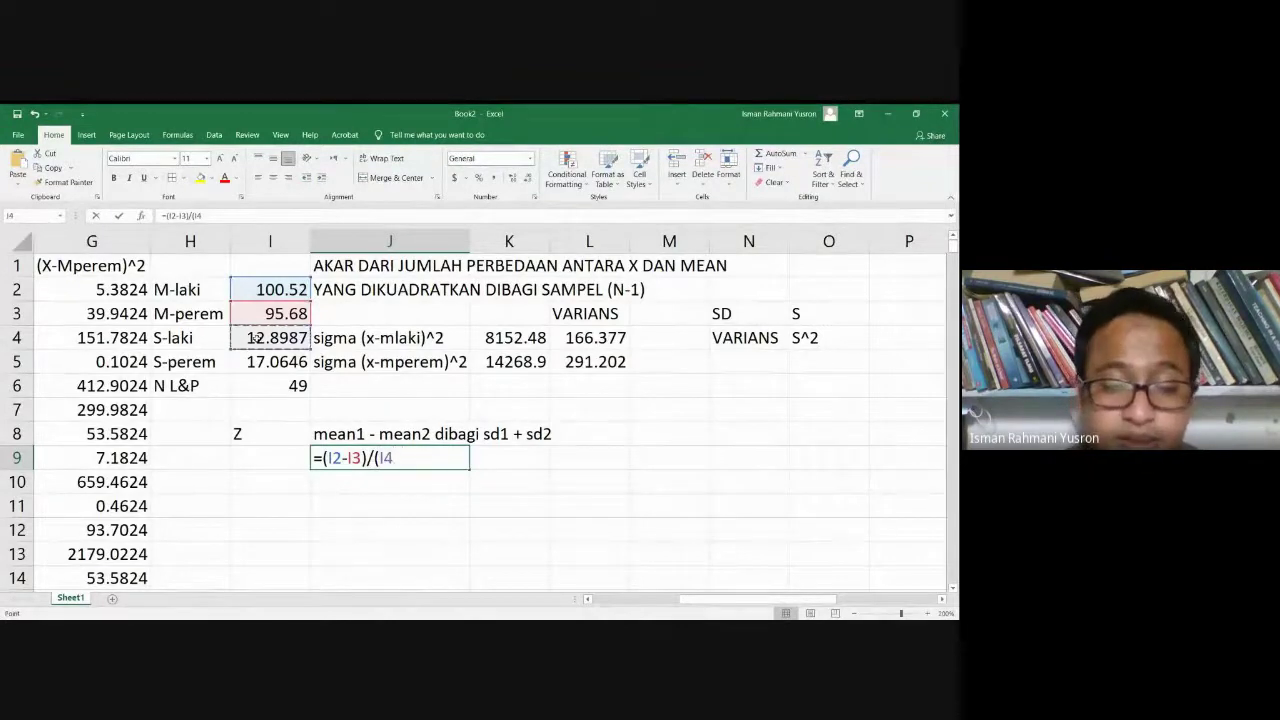
{"action": "type", "text": "+"}
{"action": "left_click", "coordinate": [285, 366]}
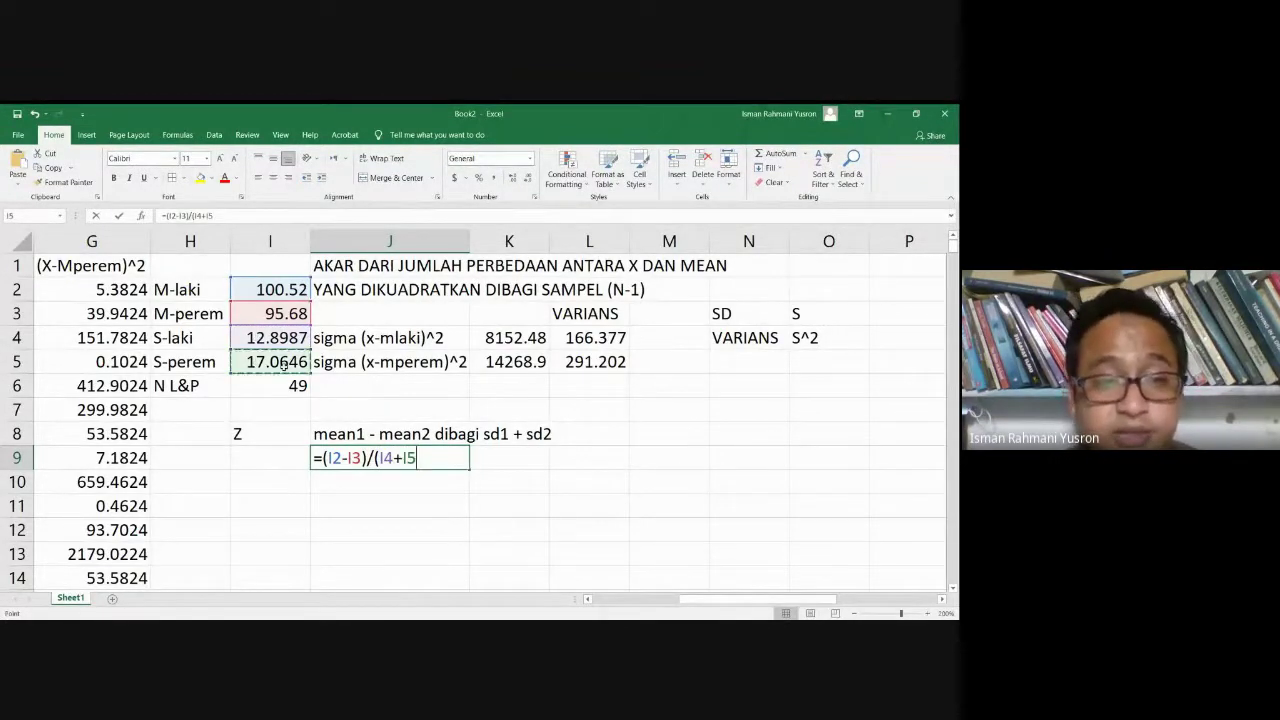
{"action": "type", "text": ")"}
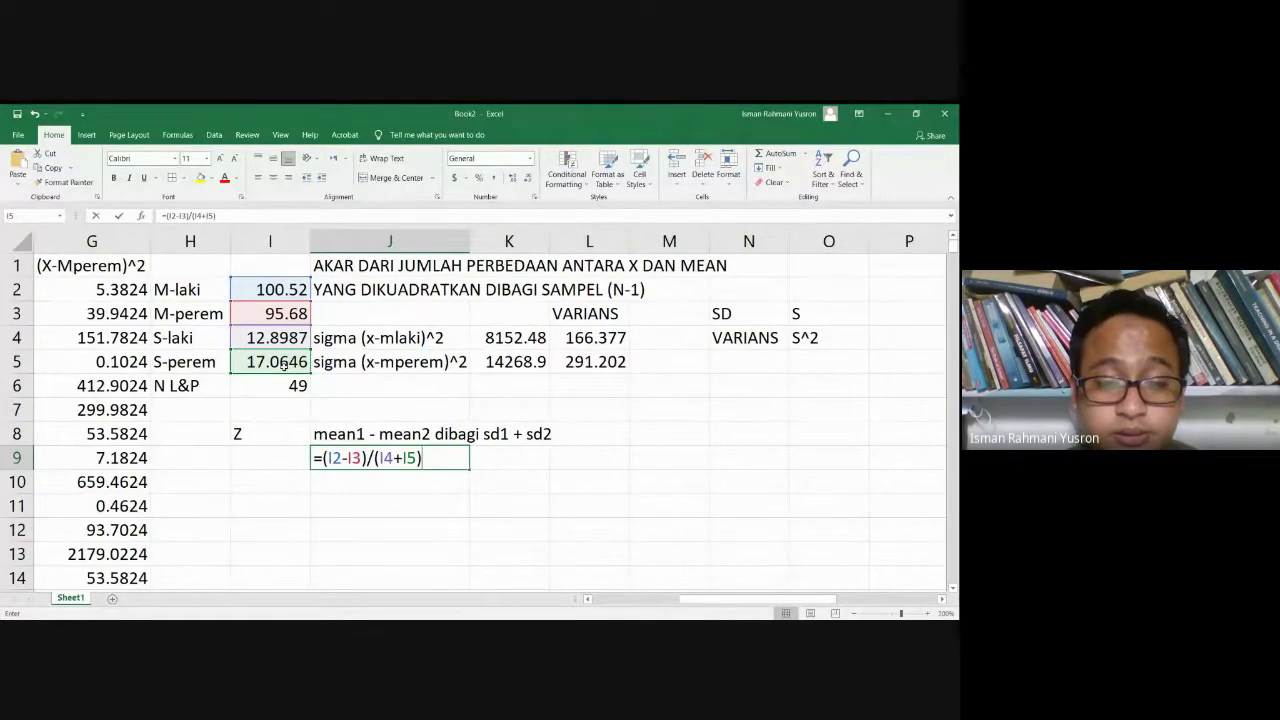
{"action": "key", "text": "Return"}
- Reduce the Z result in J9 to three decimal places
{"action": "key", "text": "Up"}
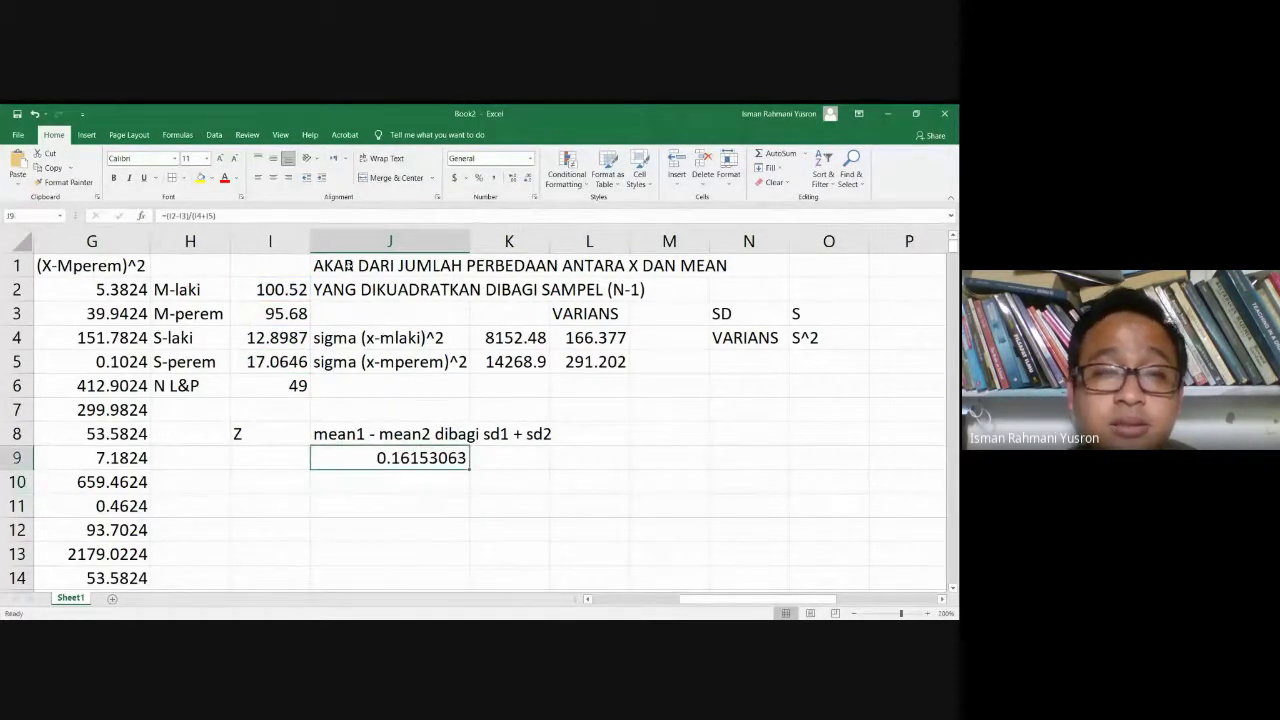
{"action": "left_click", "coordinate": [527, 179]}
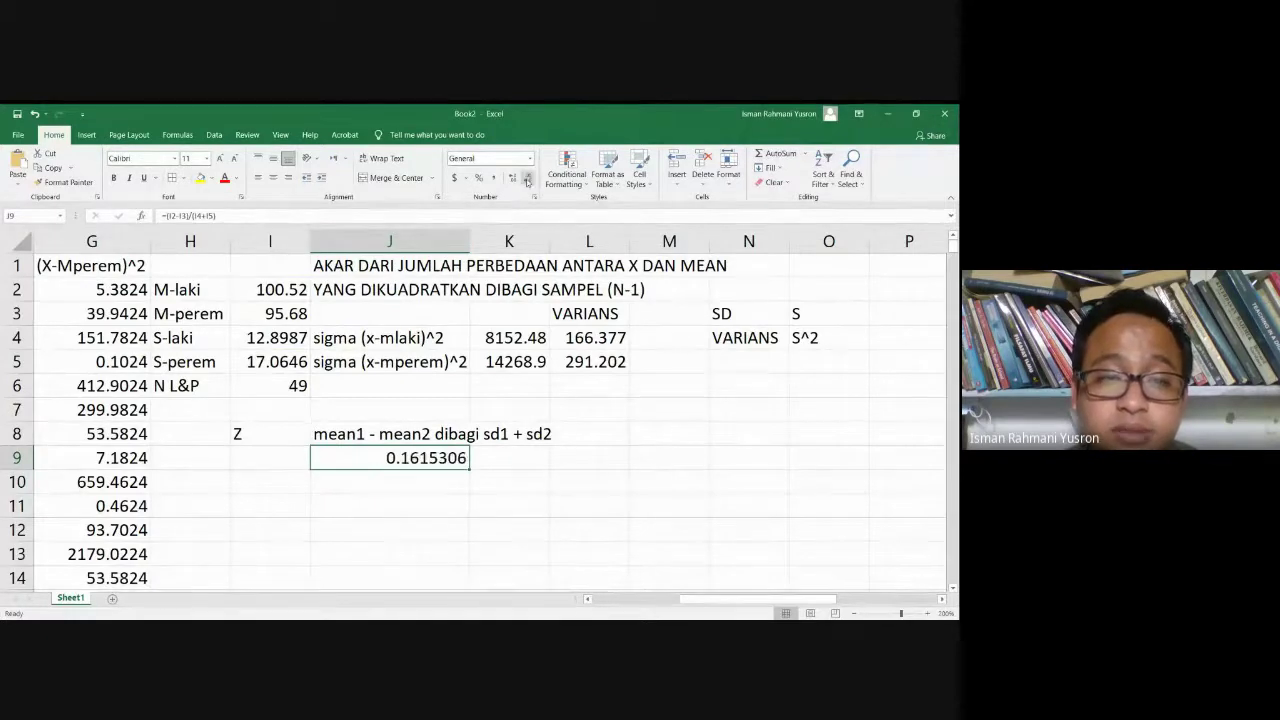
{"action": "left_click", "coordinate": [527, 179]}
{"action": "left_click", "coordinate": [527, 179]}
{"action": "left_click", "coordinate": [527, 179]}
{"action": "left_click", "coordinate": [527, 179]}
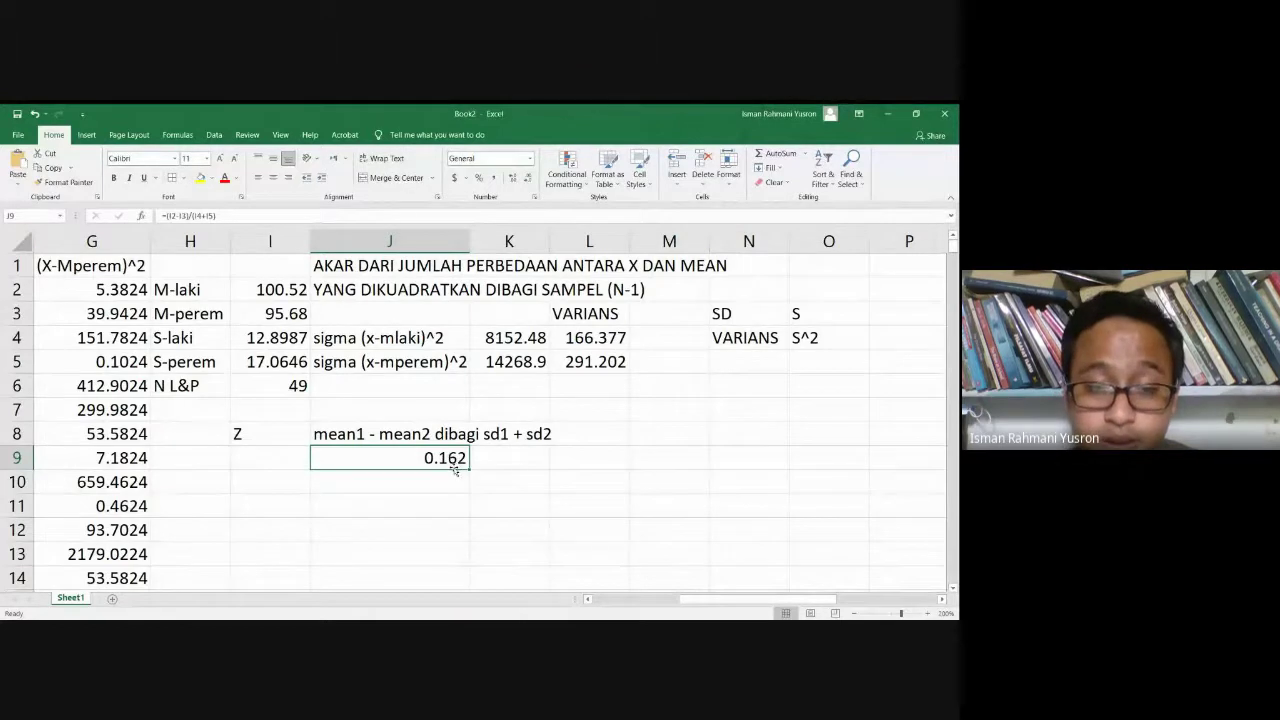
- Enter the label Z in I9, beside the calculated result
{"action": "left_click", "coordinate": [300, 457]}
{"action": "type", "text": "X"}
{"action": "key", "text": "BackSpace"}
{"action": "type", "text": "Z"}
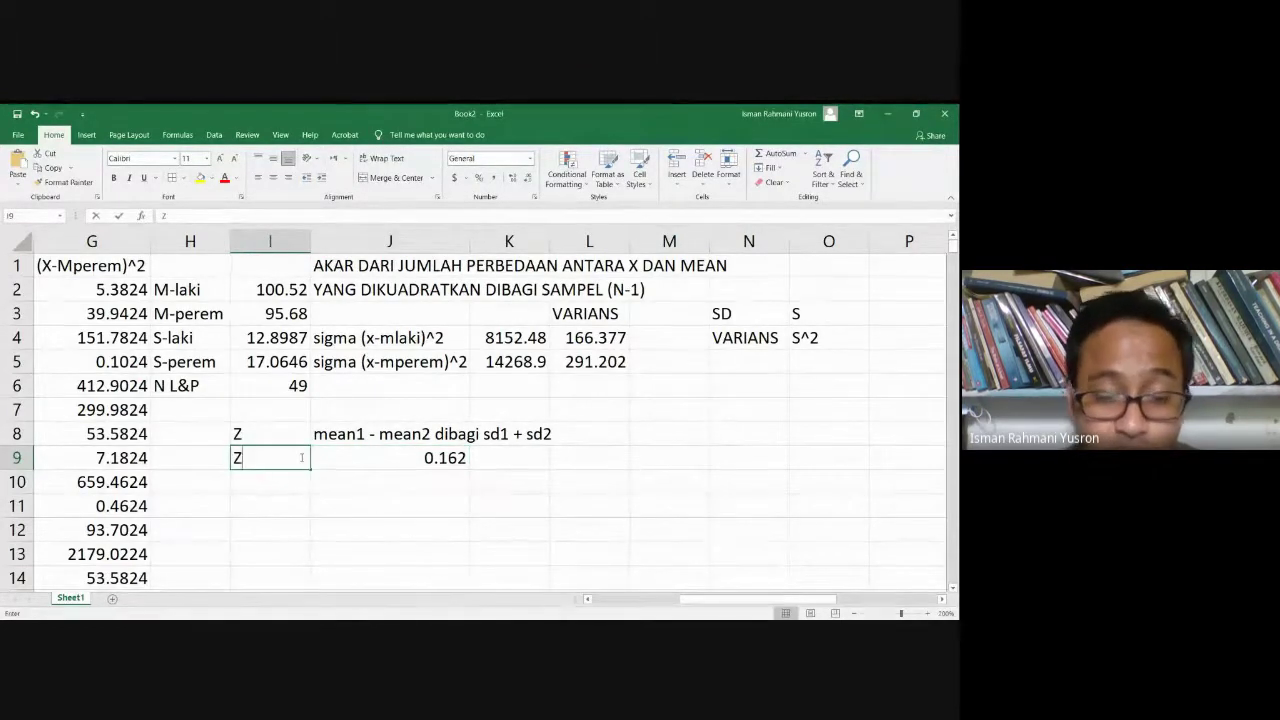
{"action": "key", "text": "Tab"}
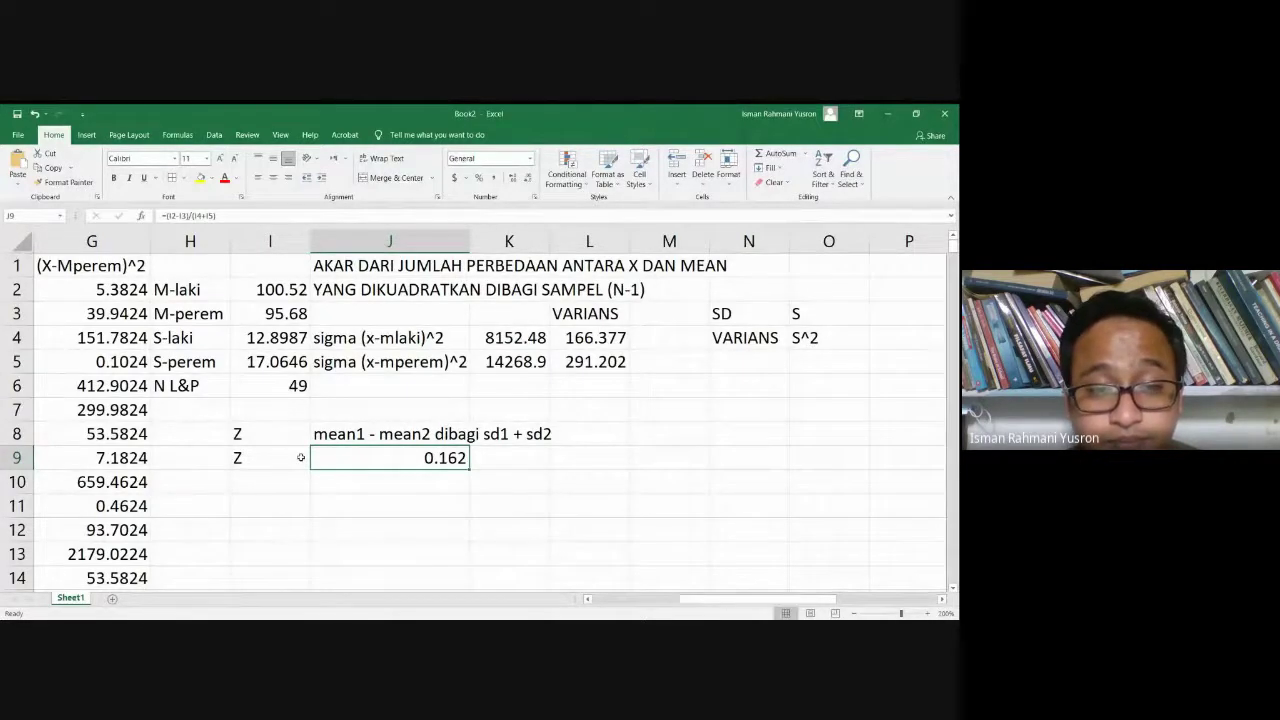
- Edit the J9 formula so the first standard deviation is divided by the root of N, as (I4/SQRT(I6))
{"action": "double_click", "coordinate": [458, 460]}
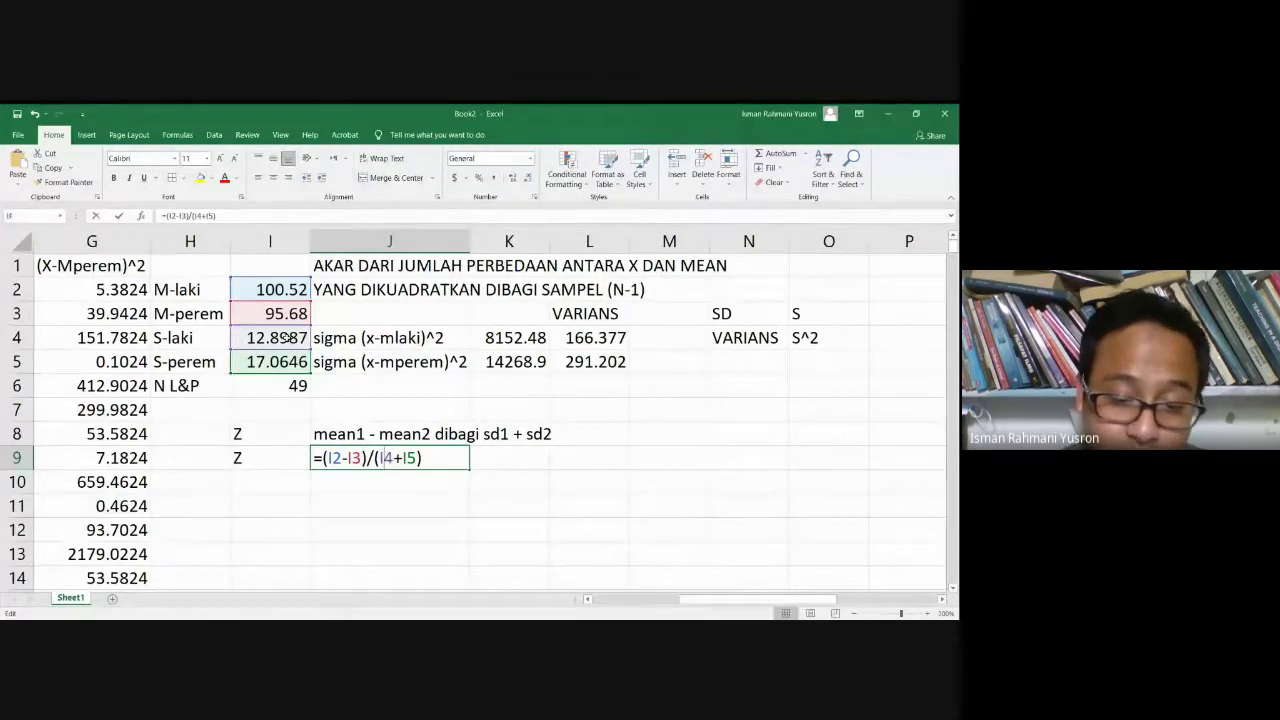
{"action": "type", "text": "(I4"}
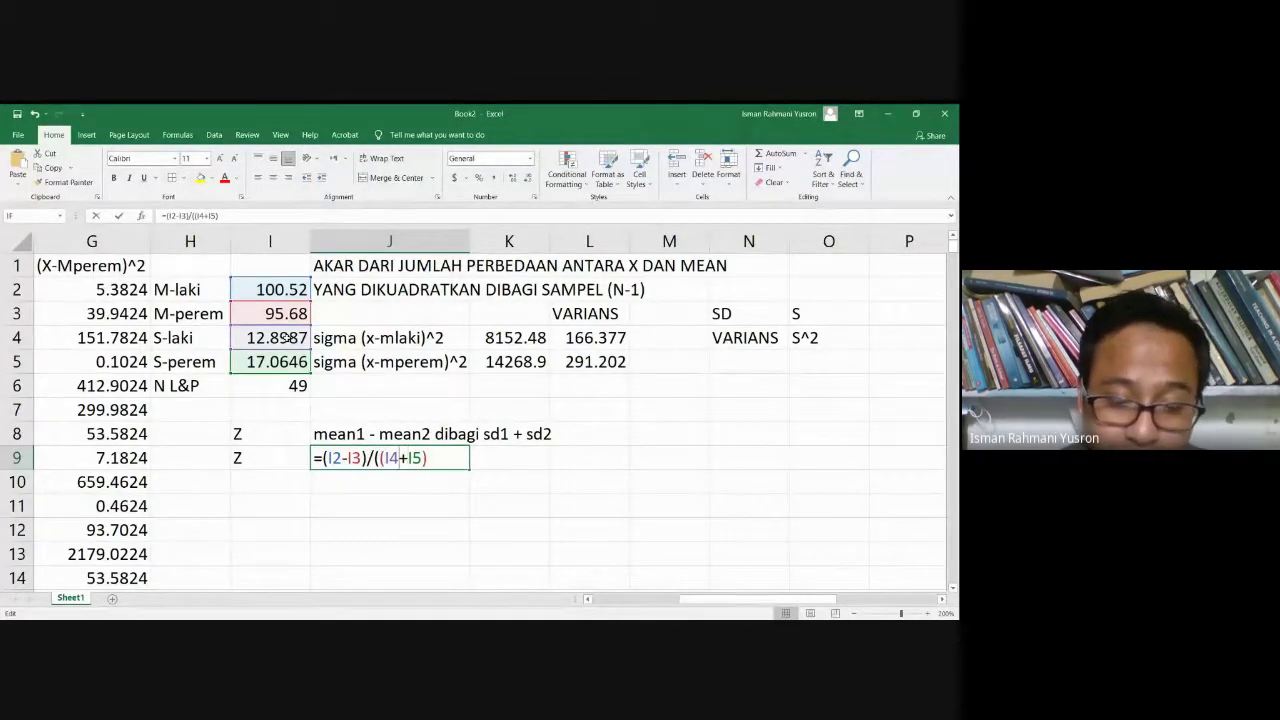
{"action": "type", "text": "/"}
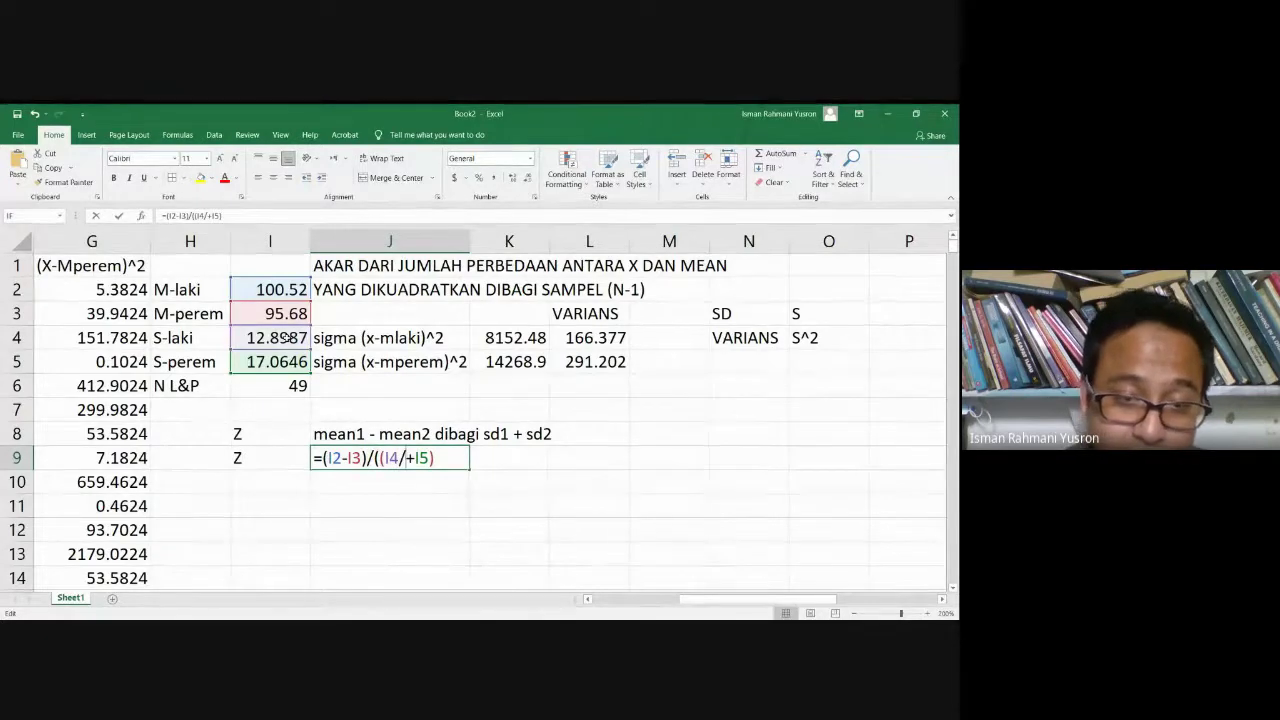
{"action": "type", "text": "sq"}
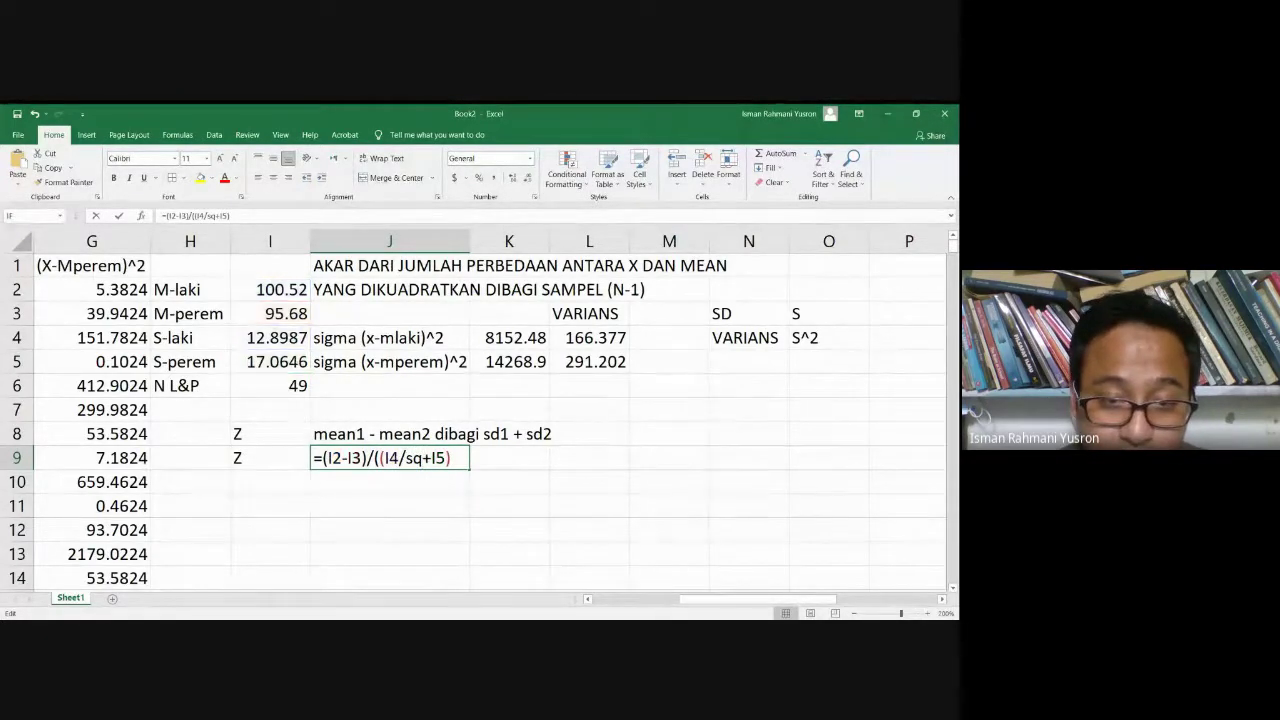
{"action": "key", "text": "Tab"}
{"action": "left_click", "coordinate": [285, 385]}
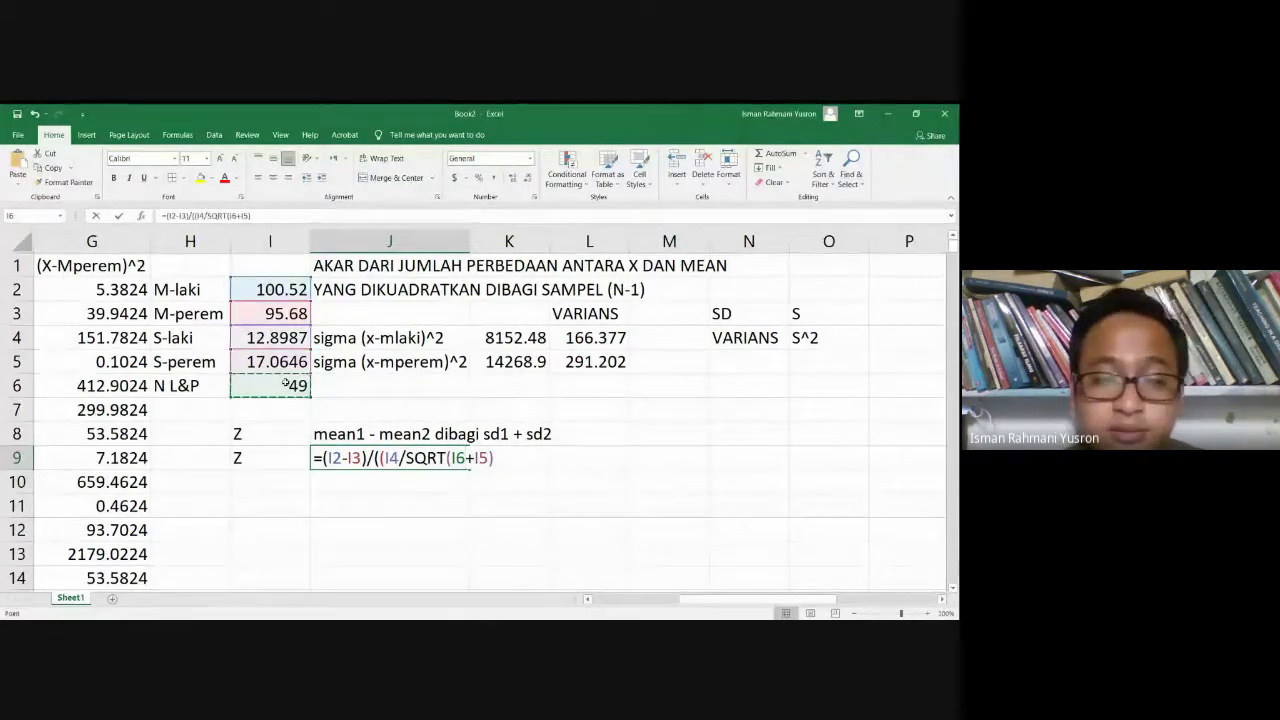
{"action": "type", "text": ")"}
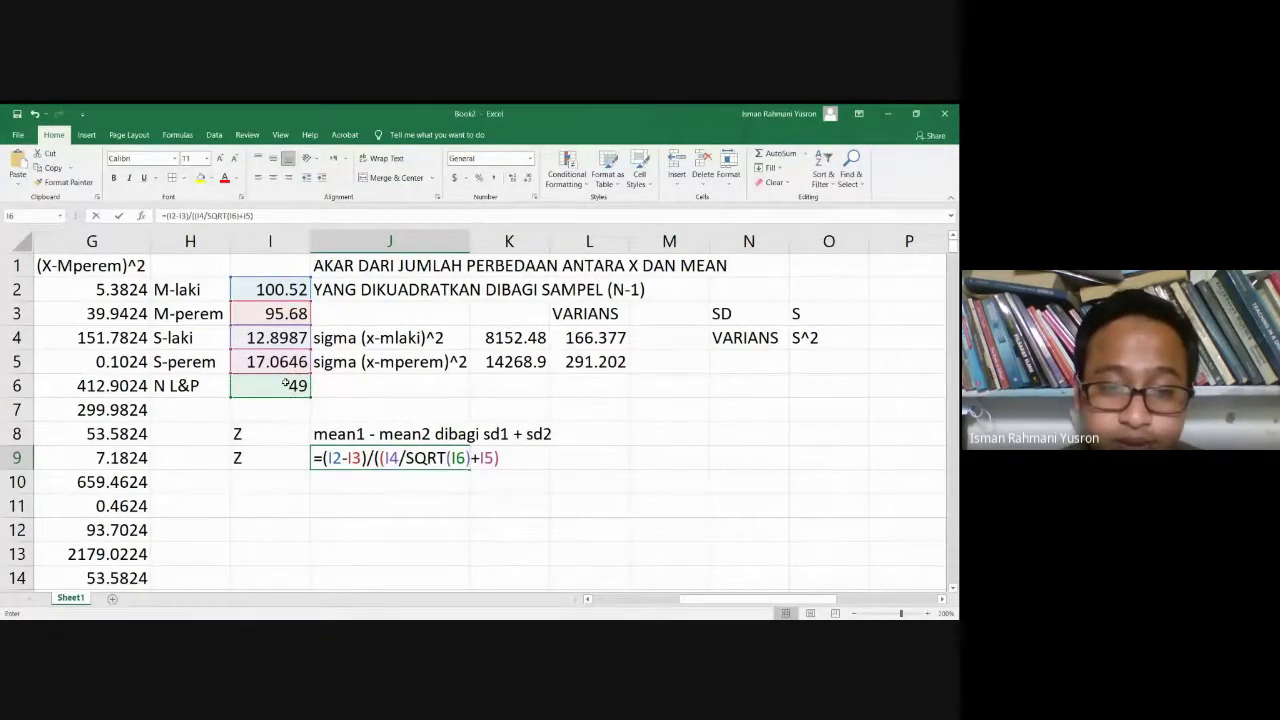
{"action": "type", "text": ")"}
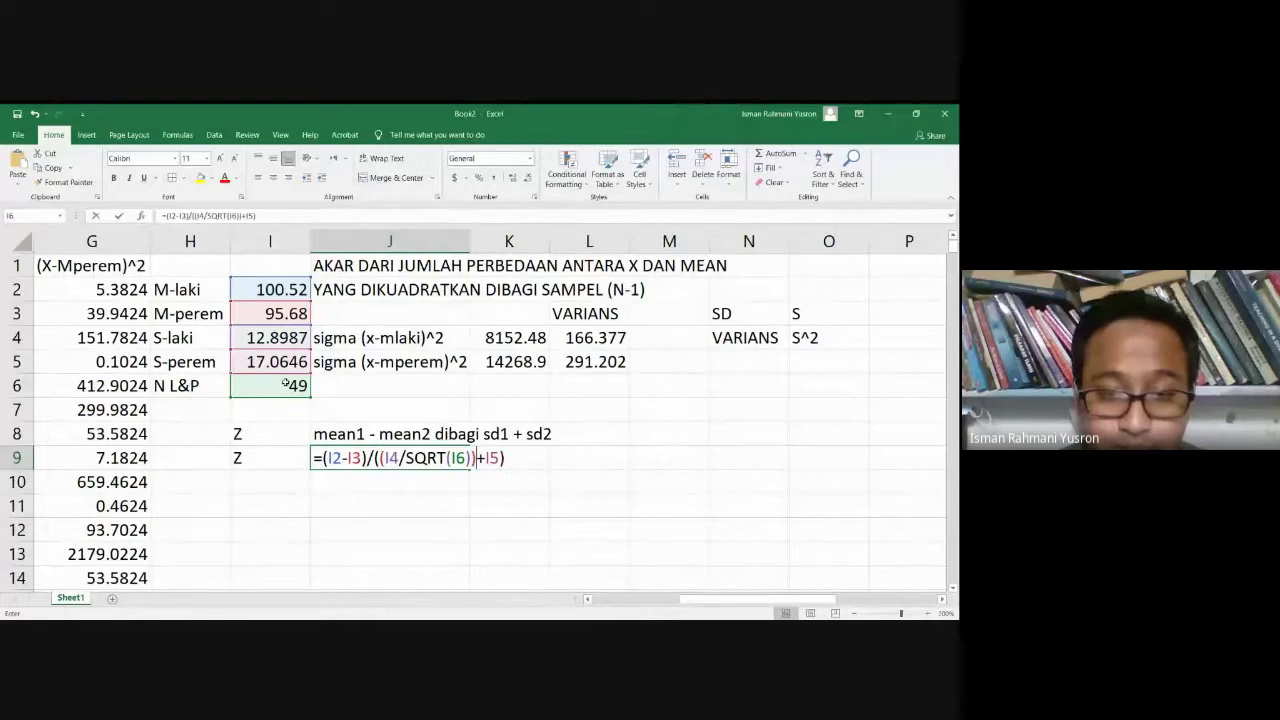
- Change the second standard deviation term in the J9 formula to (I5/SQRT(I6)) and complete the formula
{"action": "left_click", "coordinate": [479, 457]}
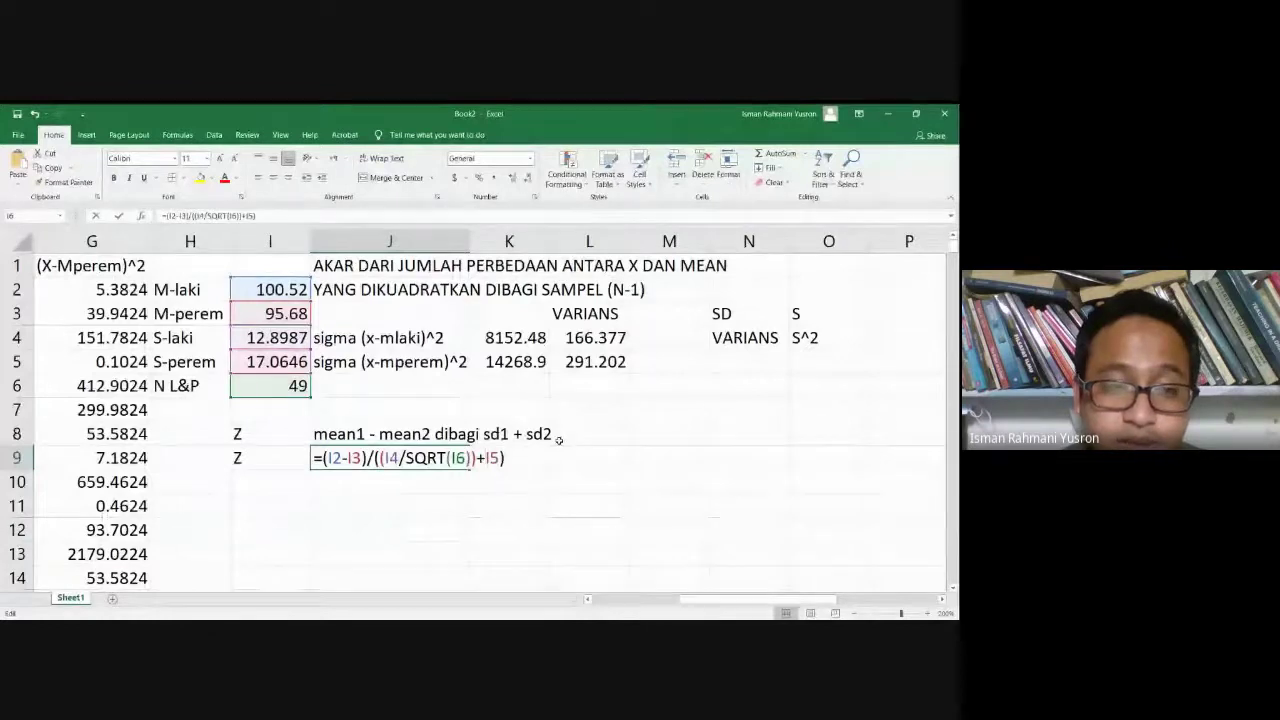
{"action": "type", "text": "(I5"}
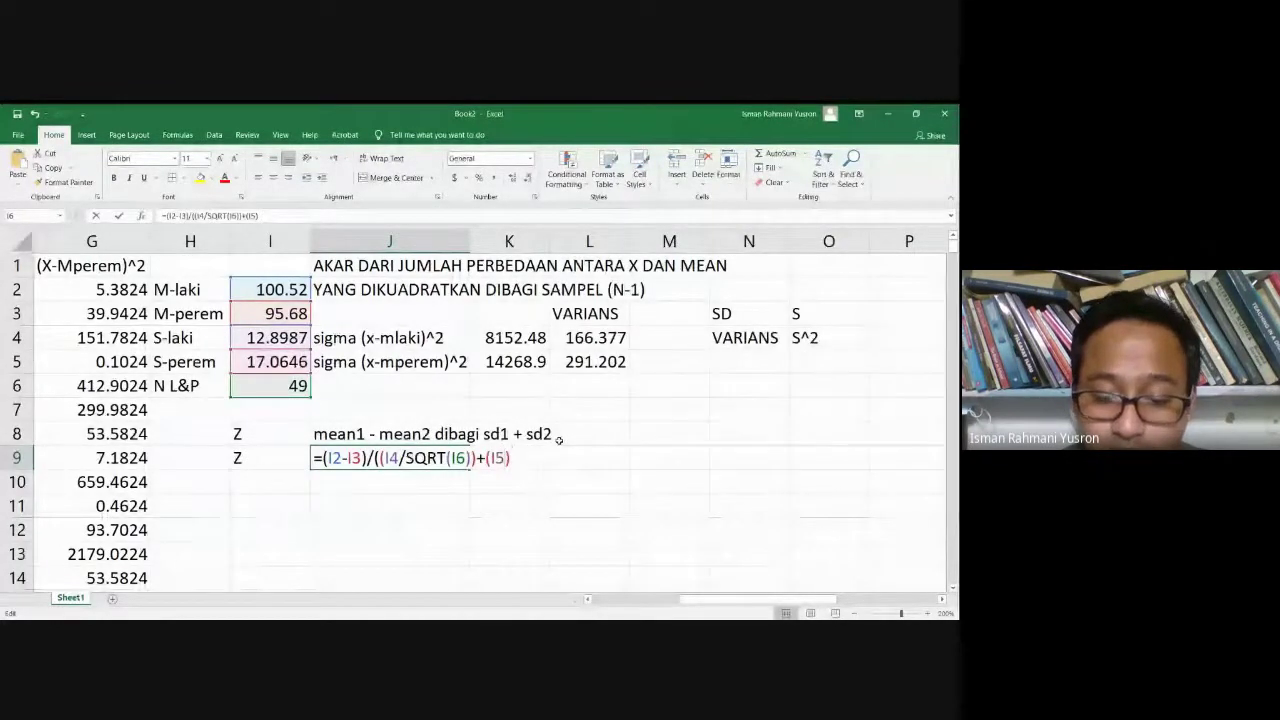
{"action": "type", "text": "/sqrt"}
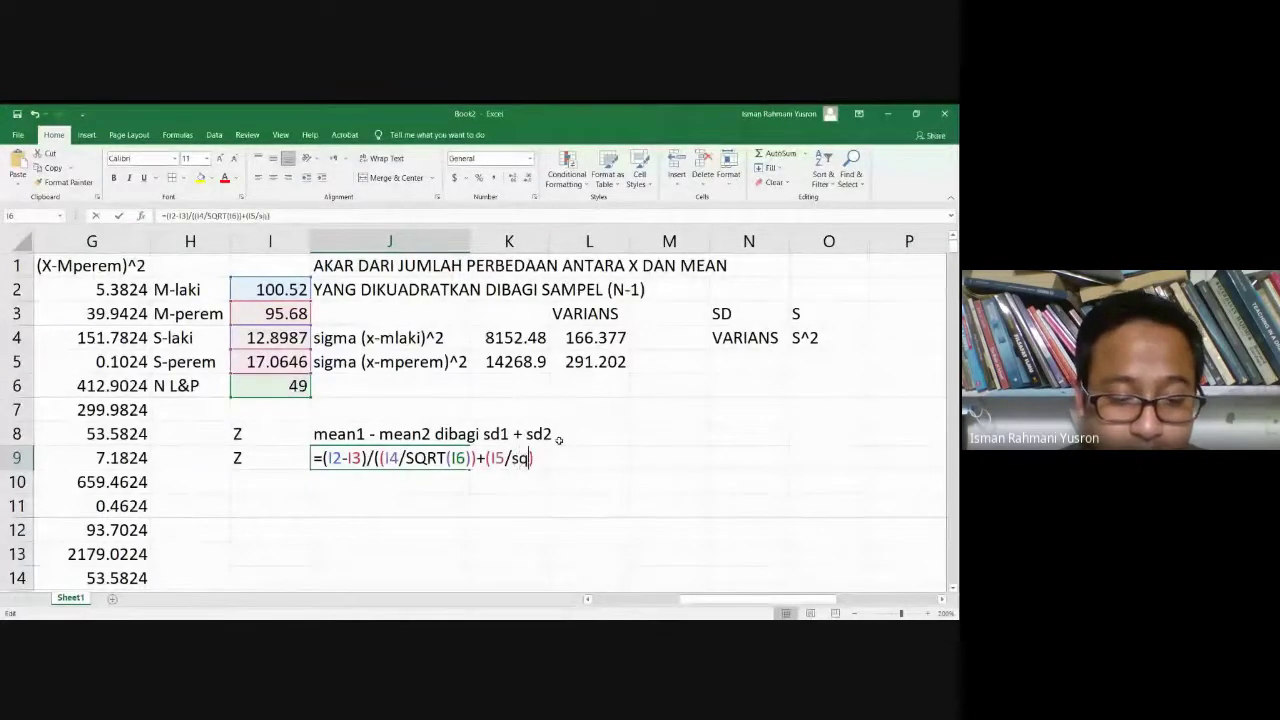
{"action": "key", "text": "Tab"}
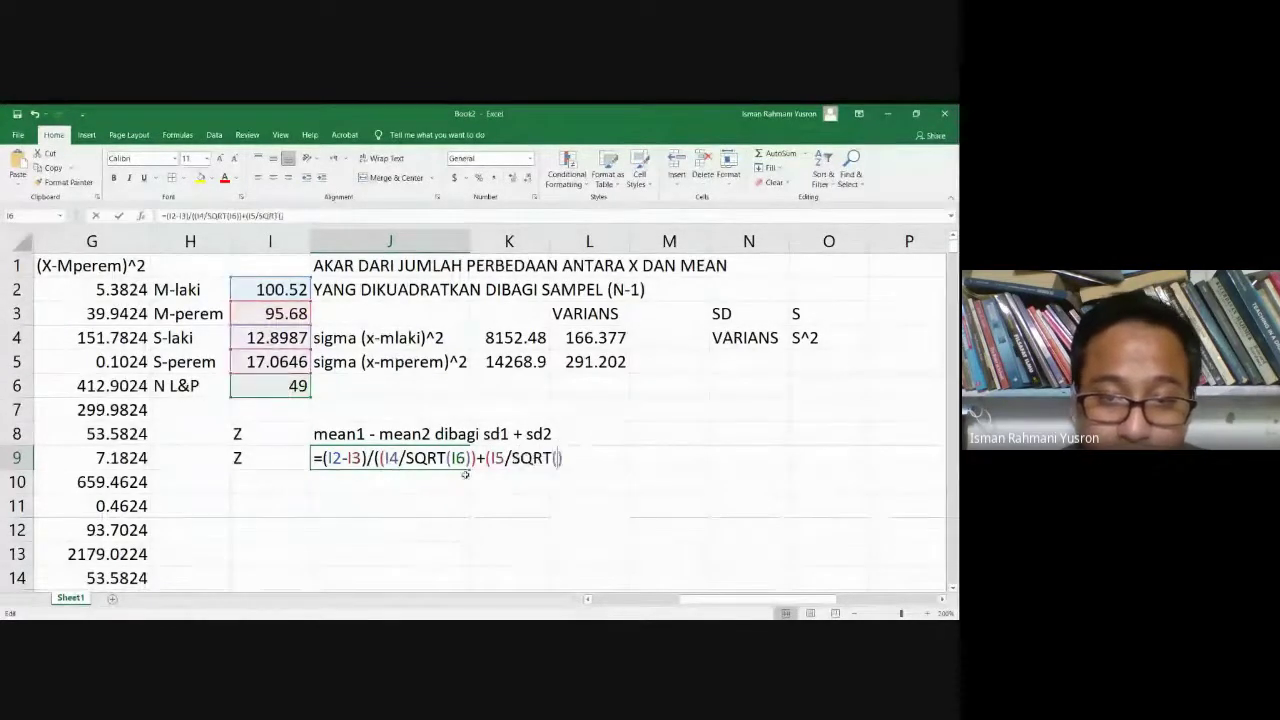
{"action": "left_click", "coordinate": [281, 389]}
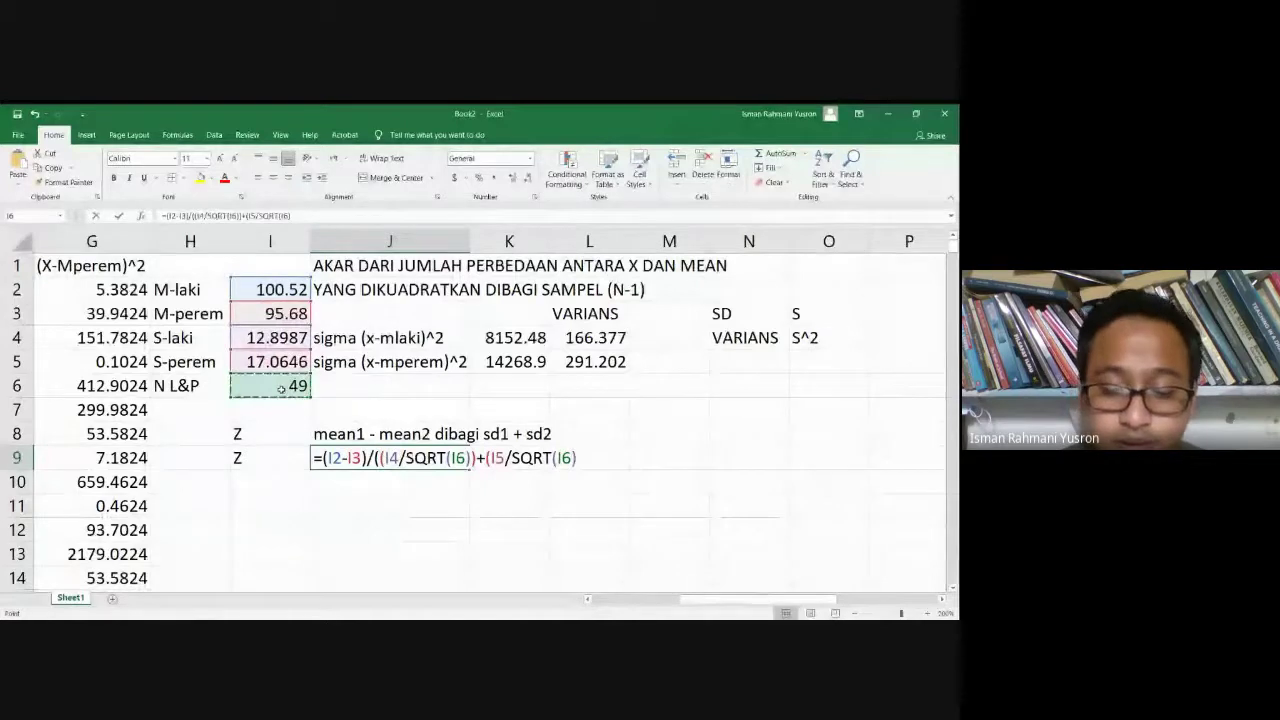
{"action": "type", "text": ")"}
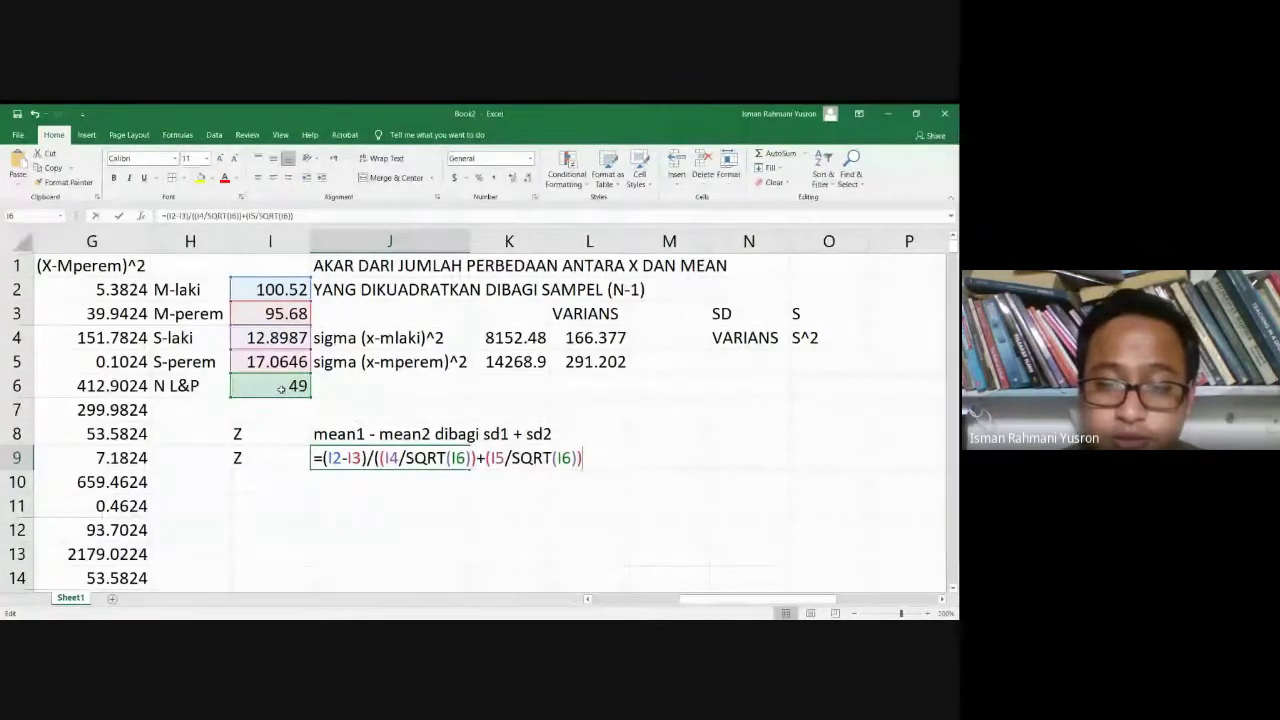
{"action": "key", "text": "Return"}
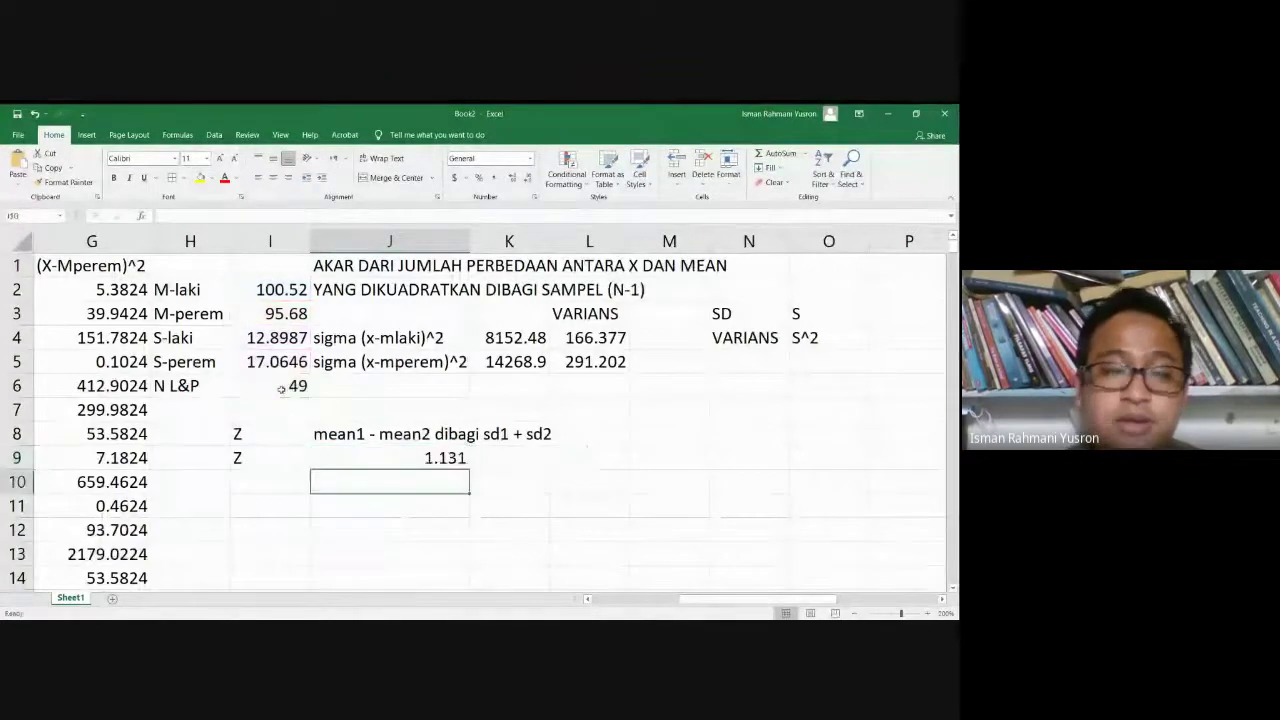
- Left-align the Z result in J9 and make it bold
{"action": "key", "text": "Up"}
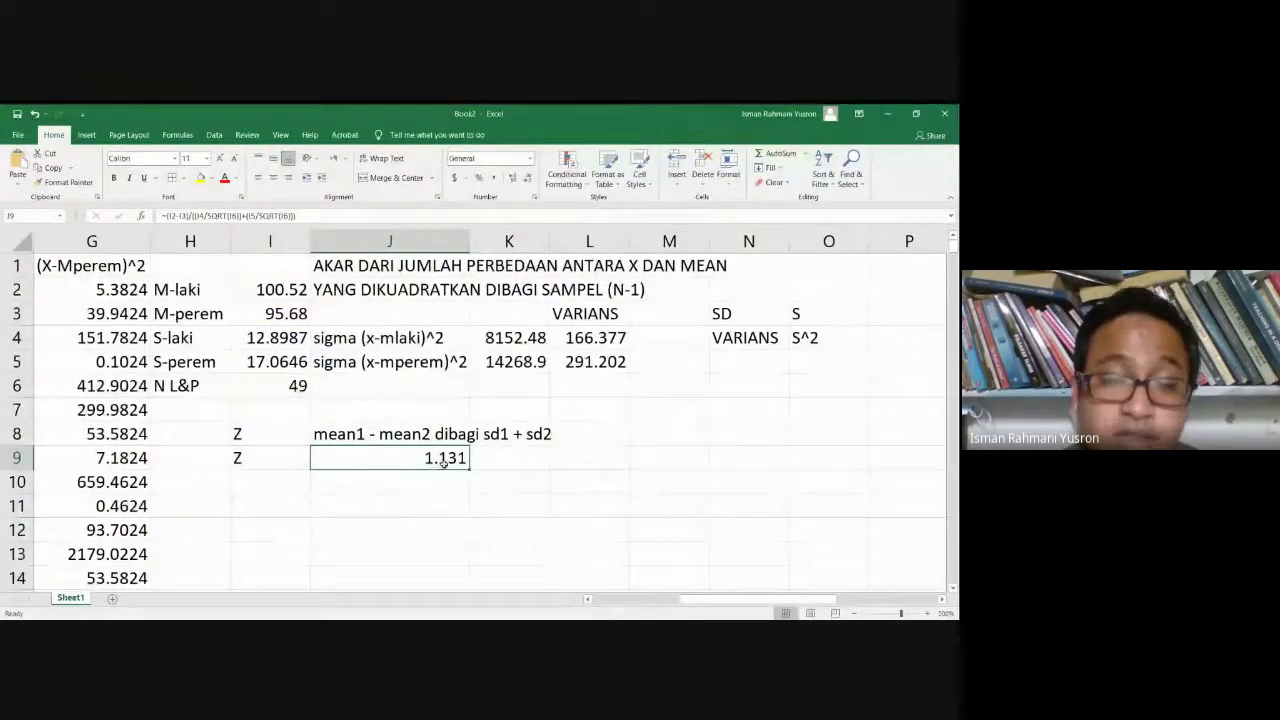
{"action": "left_click", "coordinate": [258, 177]}
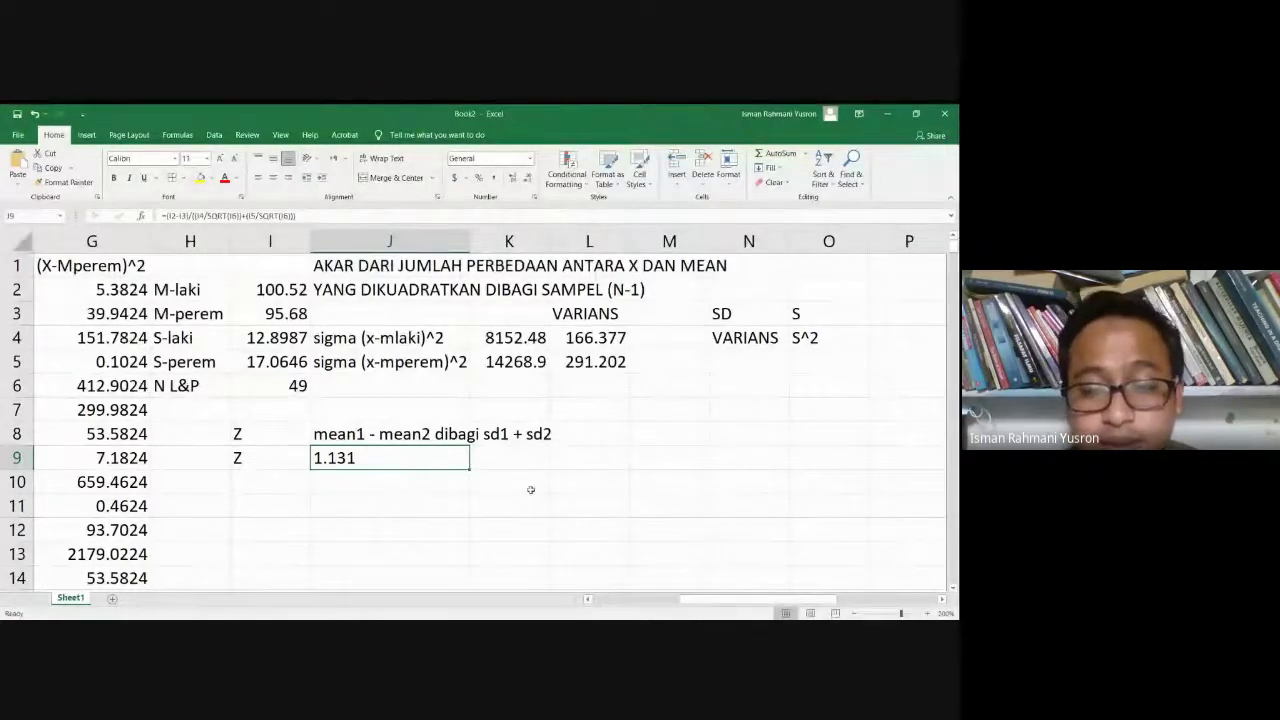
{"action": "key", "text": "ctrl+b"}
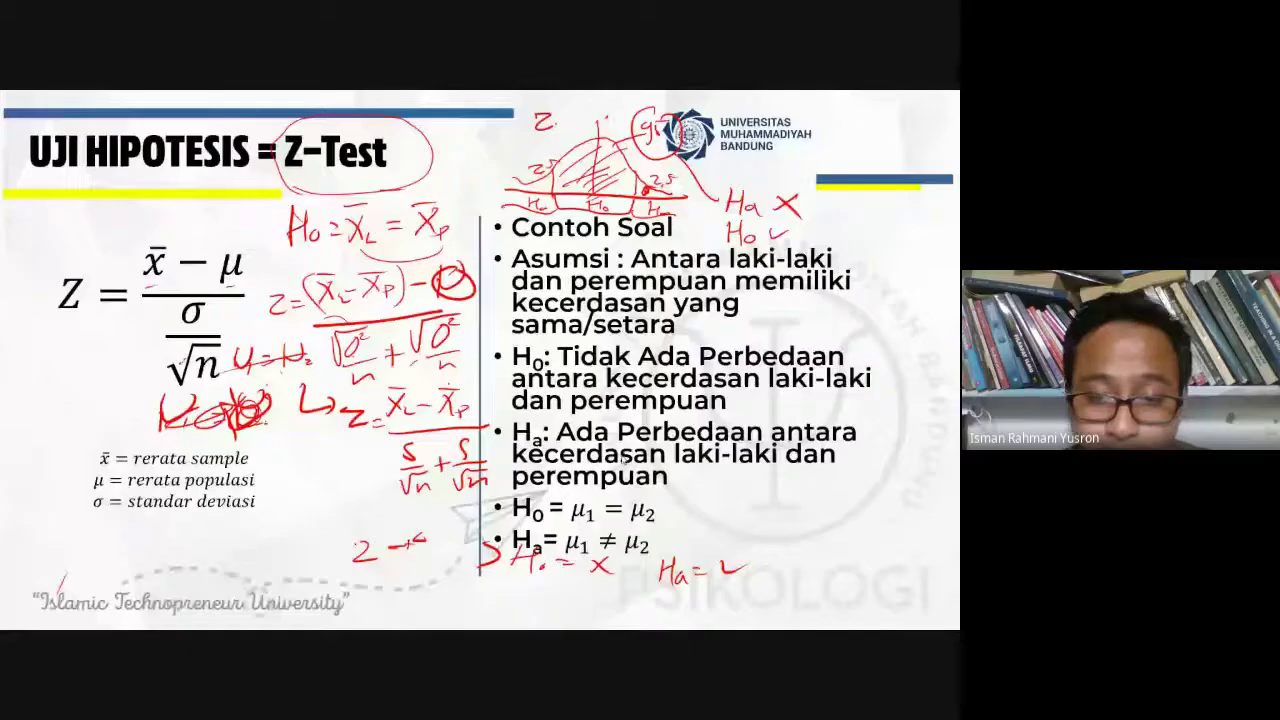
- Go to the presentation slide with the z-score table and normal distribution curve
{"action": "key", "text": "Right"}
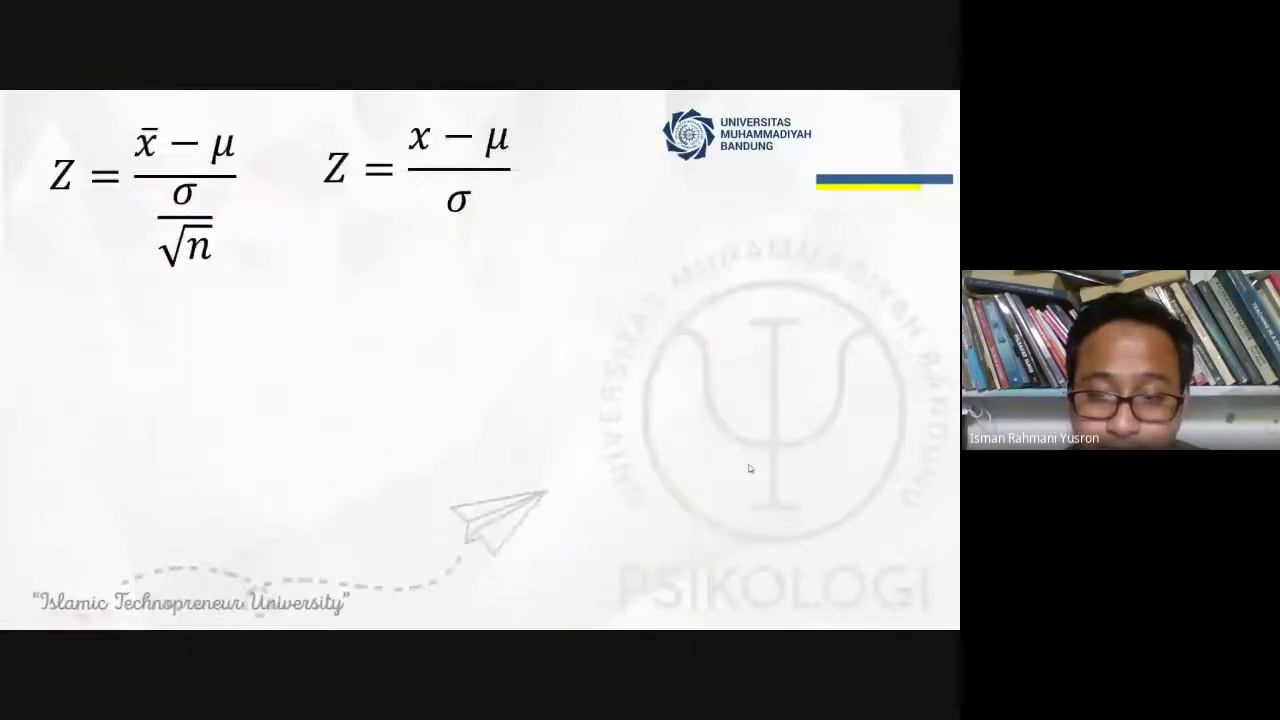
{"action": "key", "text": "Left"}
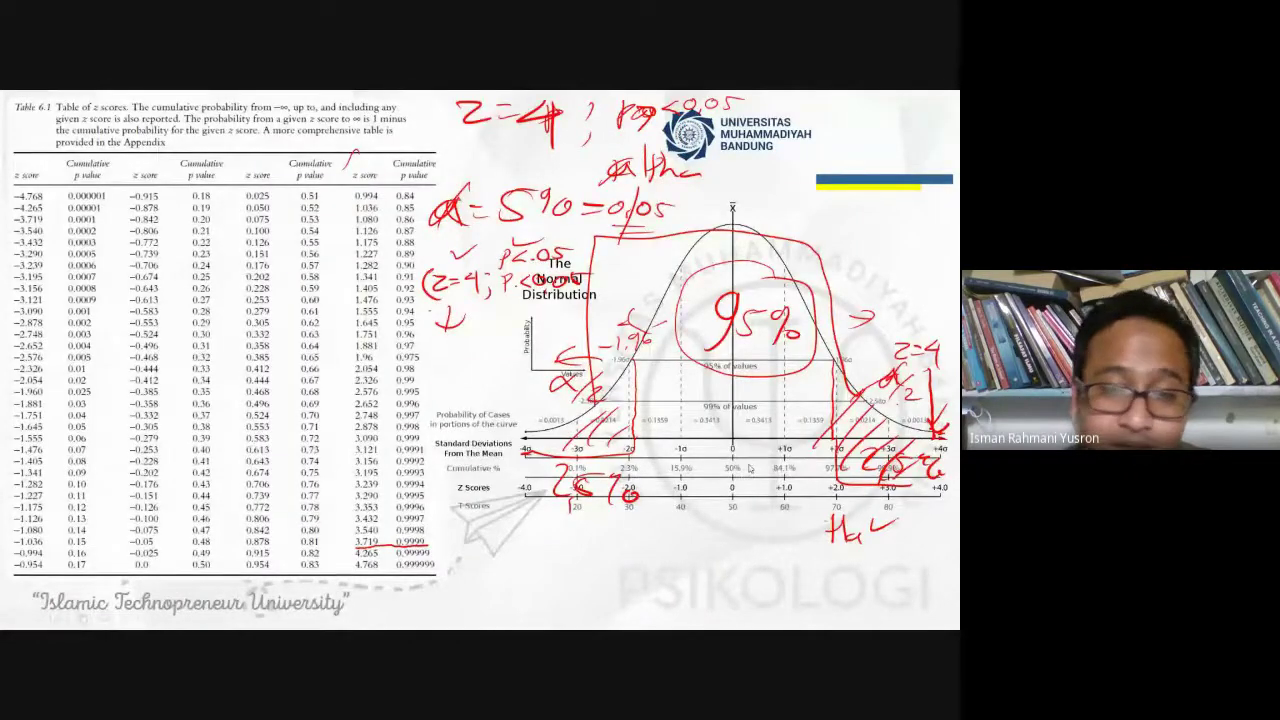